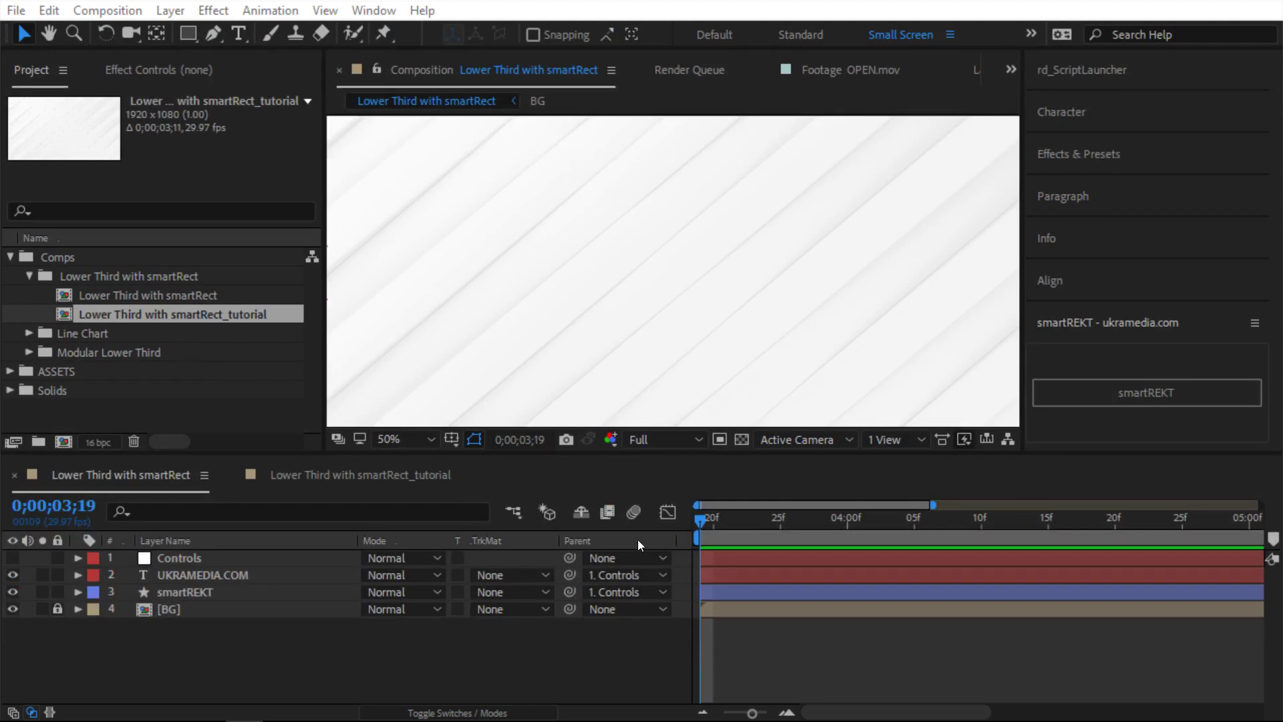
# Preview the finished lower third animation from 0;00;03;19 and park the playhead at 0;00;04;04.
pyautogui.click(705, 487)
pyautogui.moveTo(710, 521); pyautogui.dragTo(699, 521)
pyautogui.press('space')
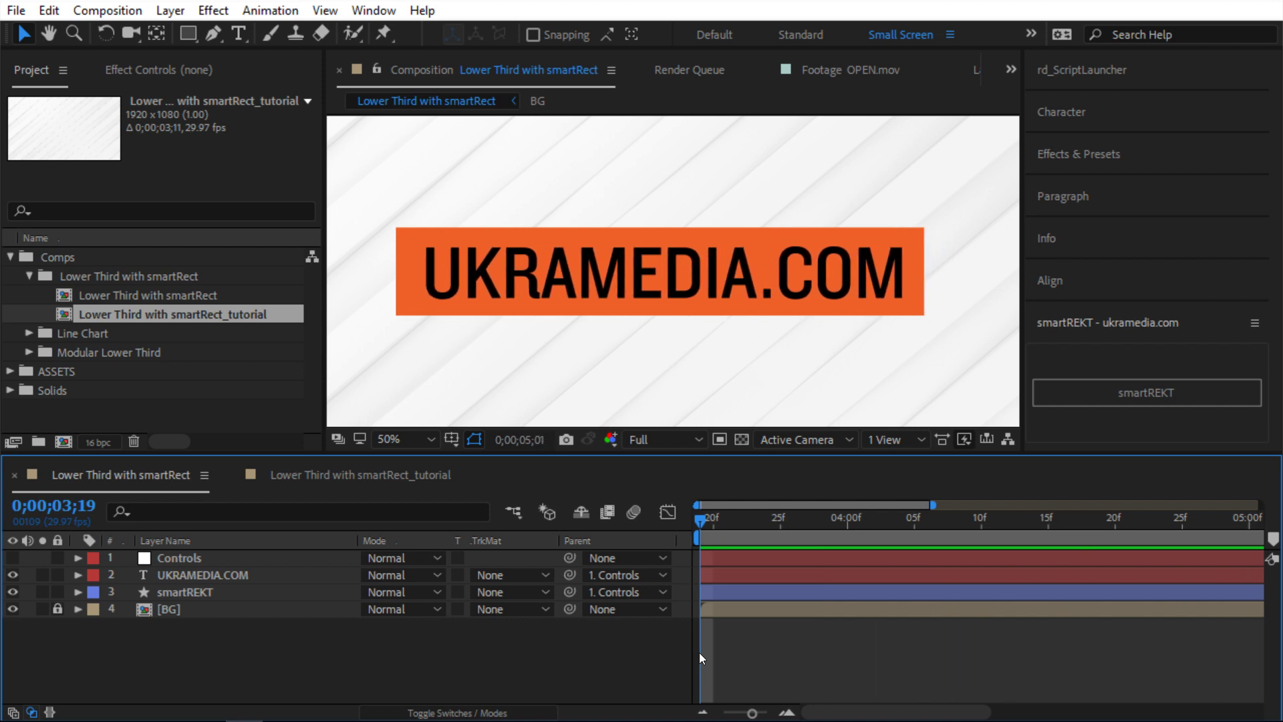
pyautogui.click(902, 525)
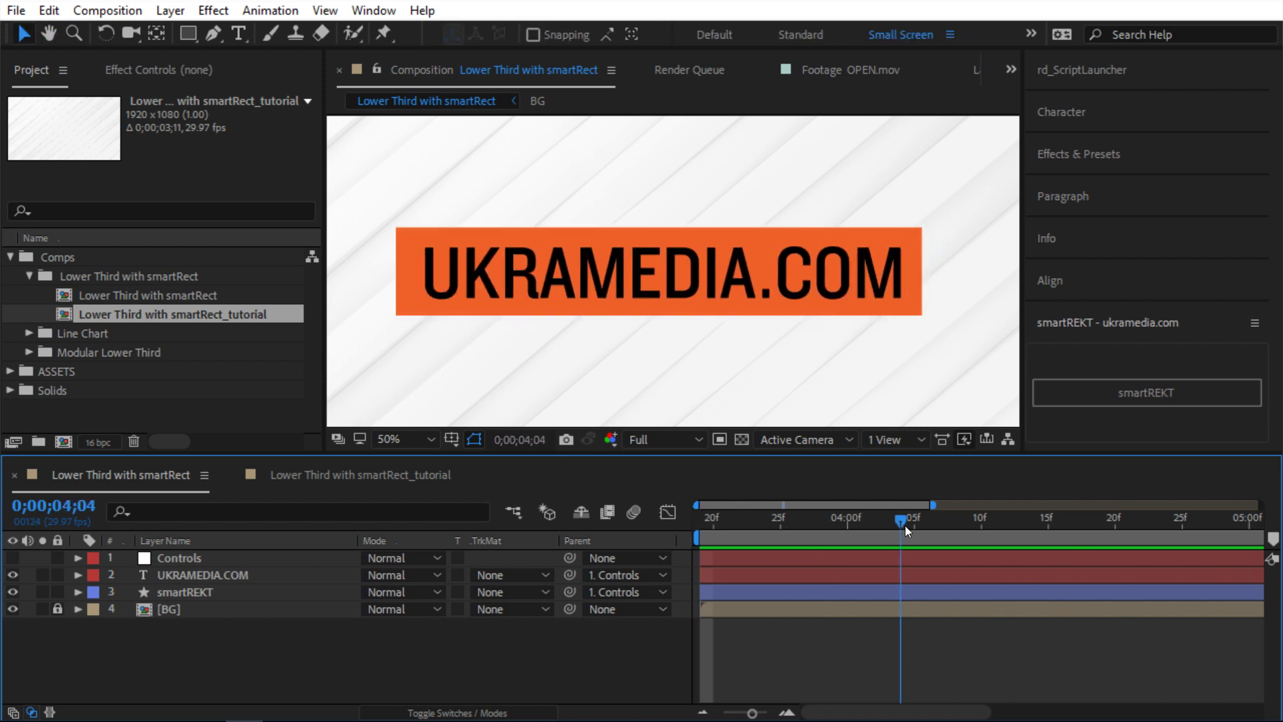
# Try the UKRAMEDIA.COM text at a font size of 107 px, preview the animation, and undo the size change.
pyautogui.click(737, 286)
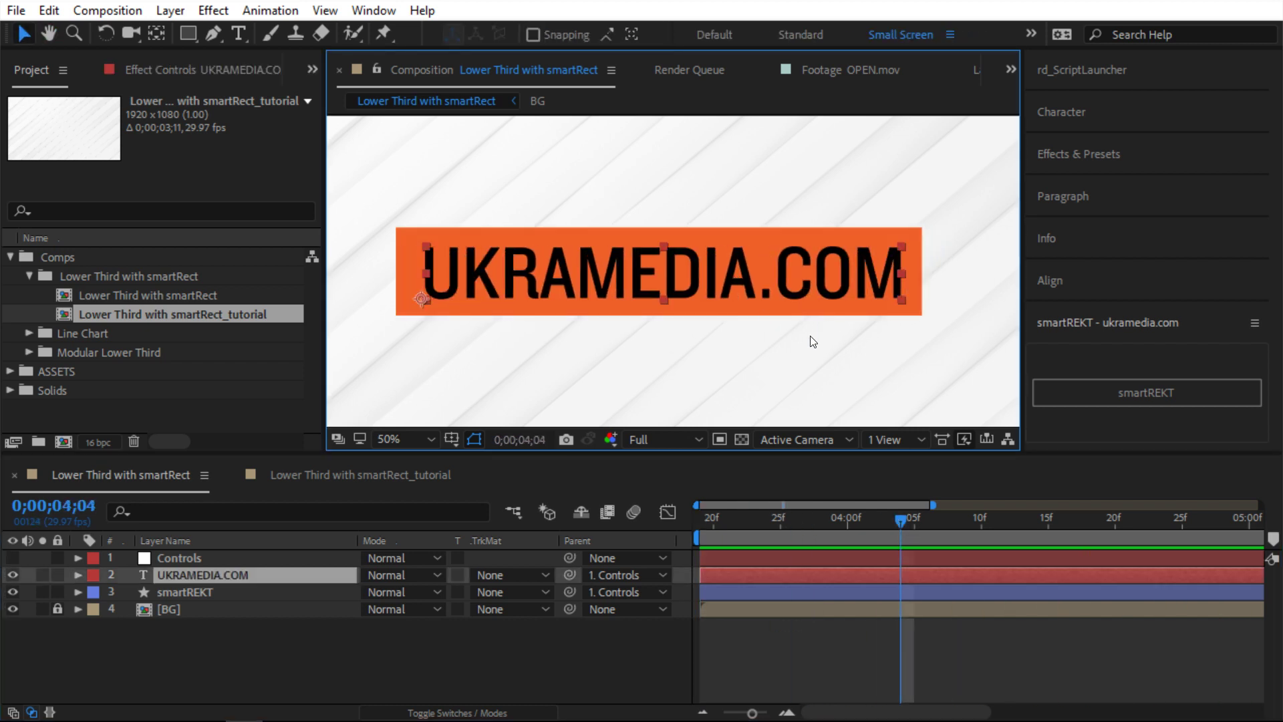
pyautogui.click(1084, 114)
pyautogui.moveTo(1069, 201); pyautogui.dragTo(1043, 201)
pyautogui.press('space')
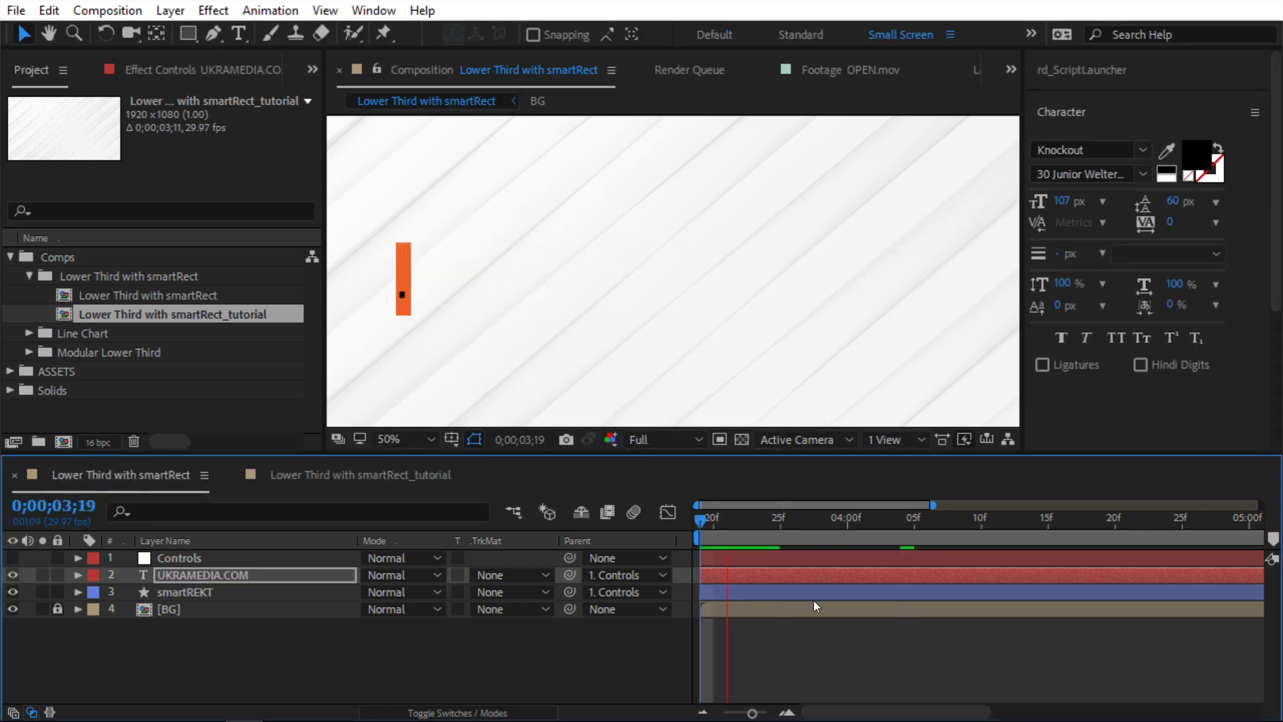
pyautogui.press('space')
pyautogui.hotkey('ctrl', 'z')
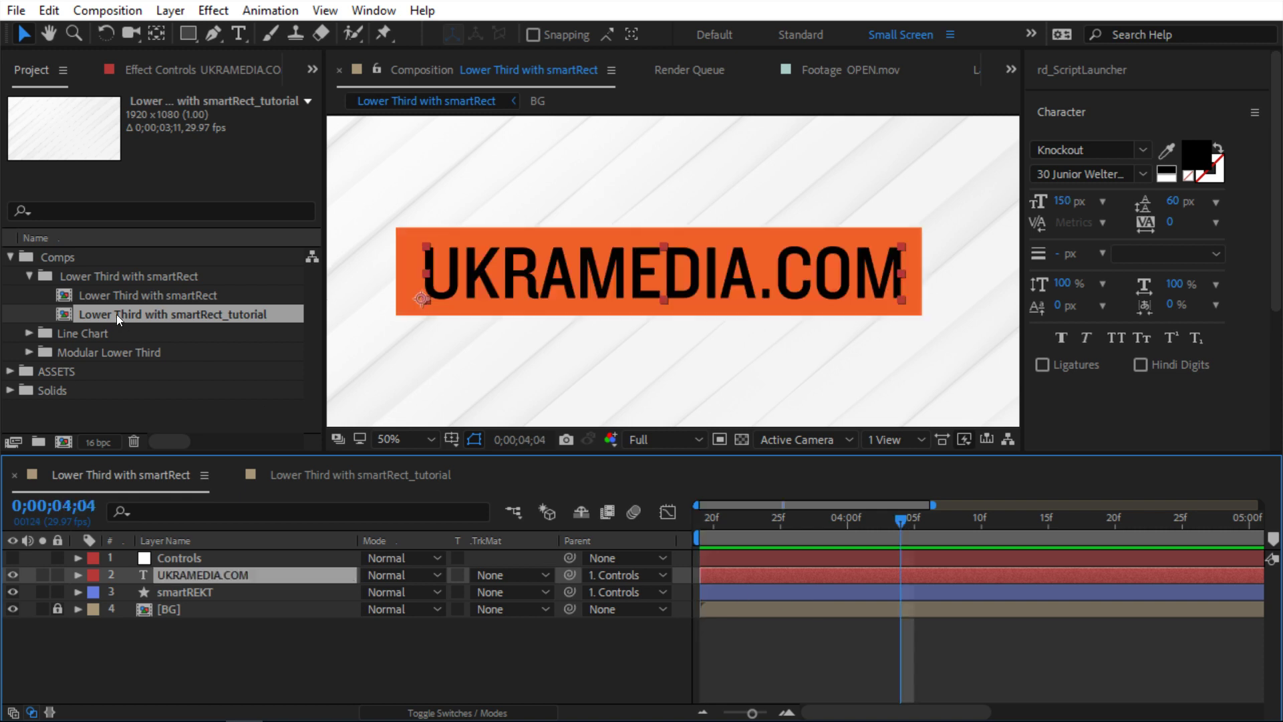
# Try an X Pad of 202 on the Controls layer, preview the box animation, and undo the padding change.
pyautogui.click(225, 558)
pyautogui.click(167, 70)
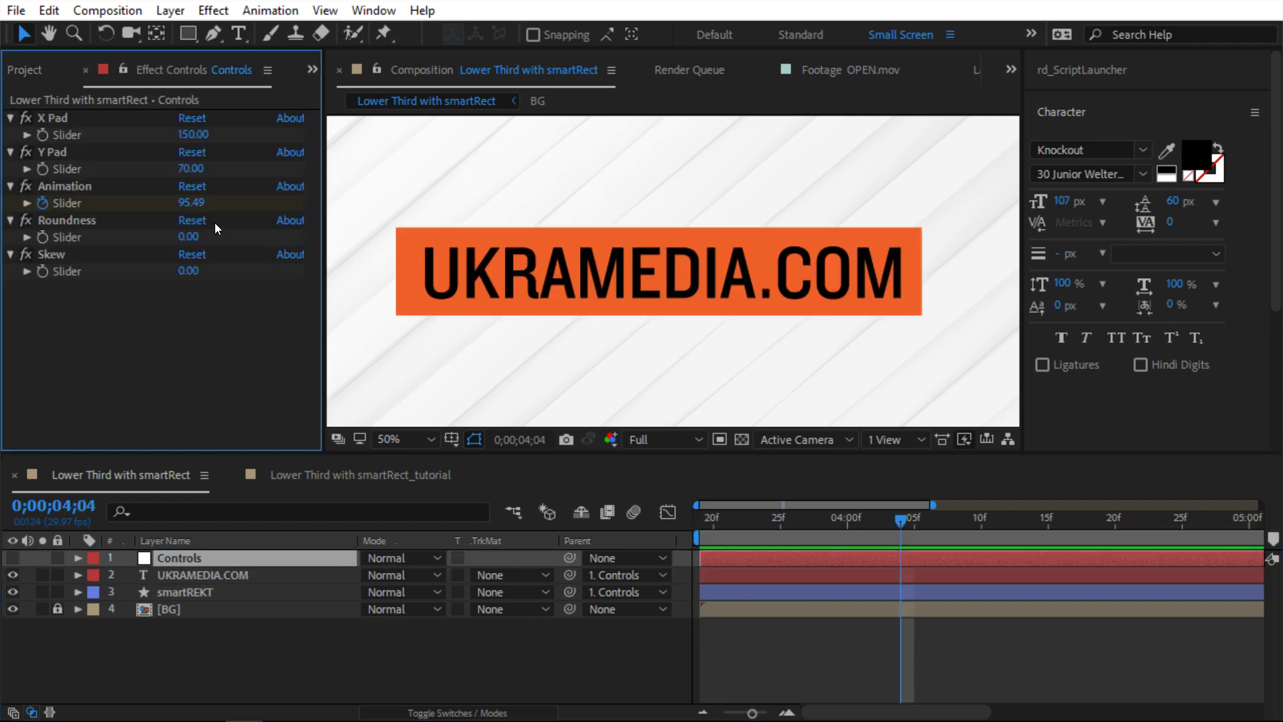
pyautogui.moveTo(199, 135); pyautogui.dragTo(260, 145)
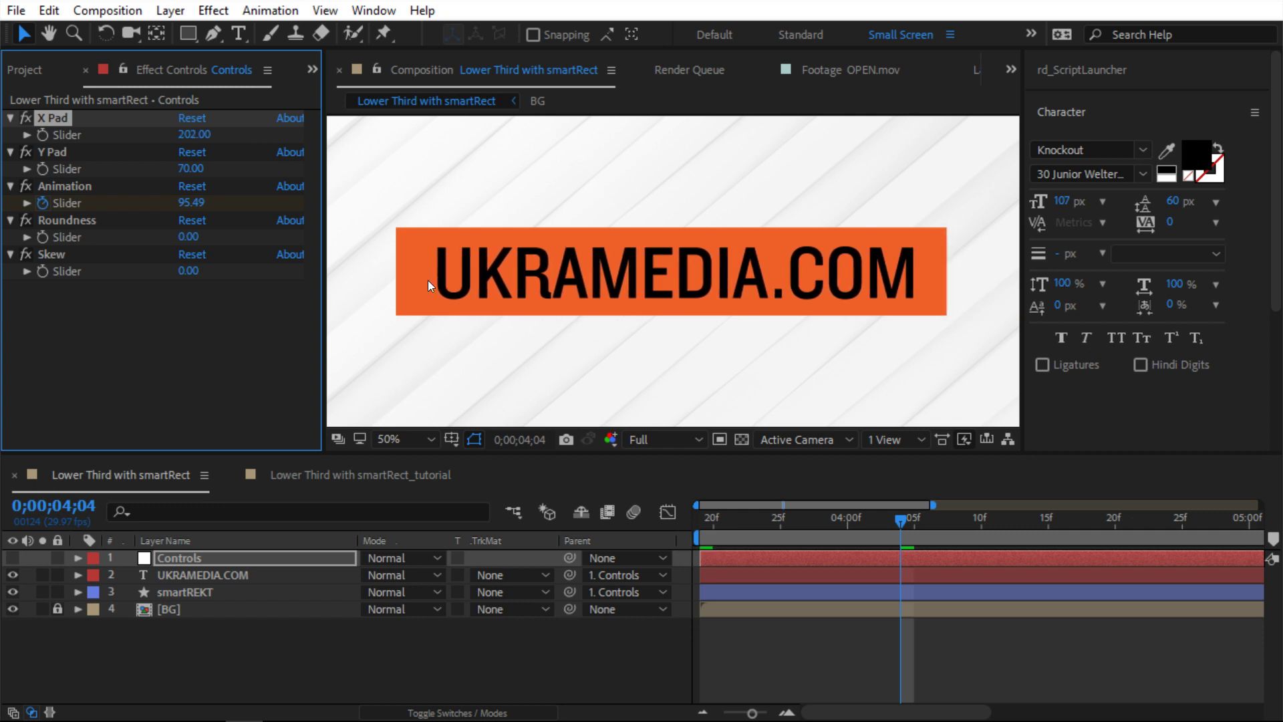
pyautogui.moveTo(732, 518); pyautogui.dragTo(656, 537)
pyautogui.press('space')
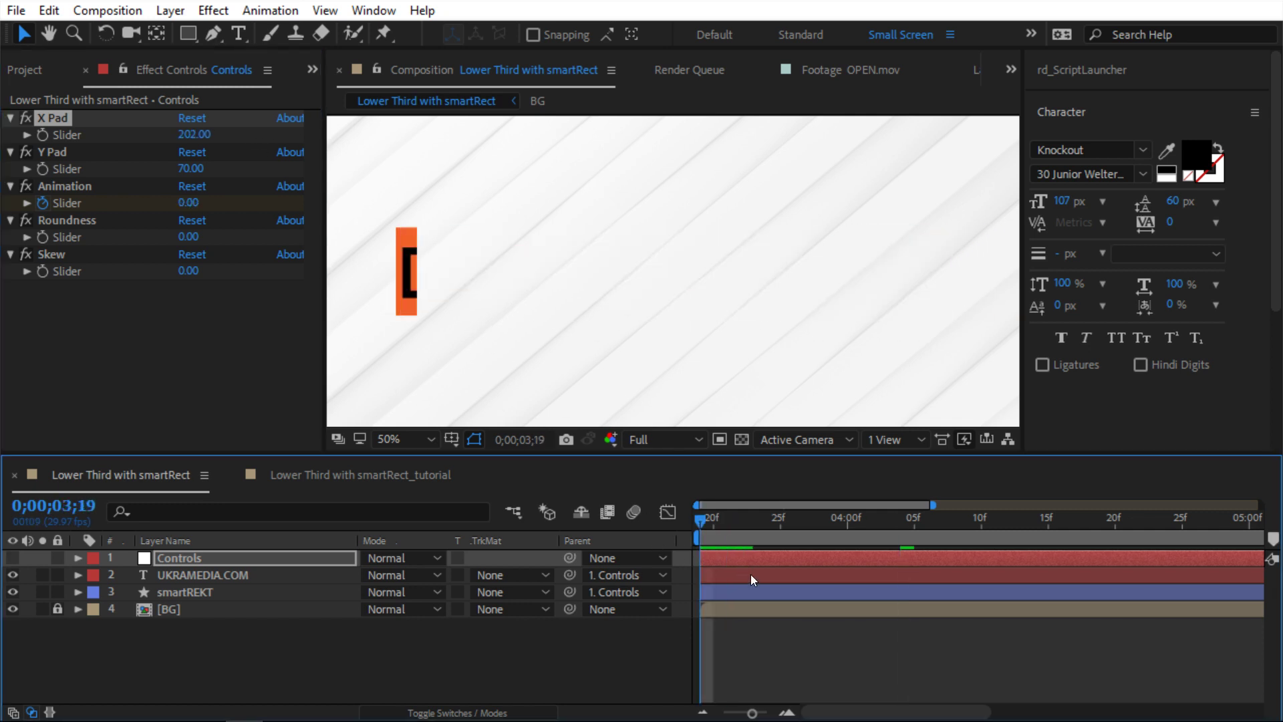
pyautogui.hotkey('ctrl', 'z')
pyautogui.hotkey('ctrl', 'z')
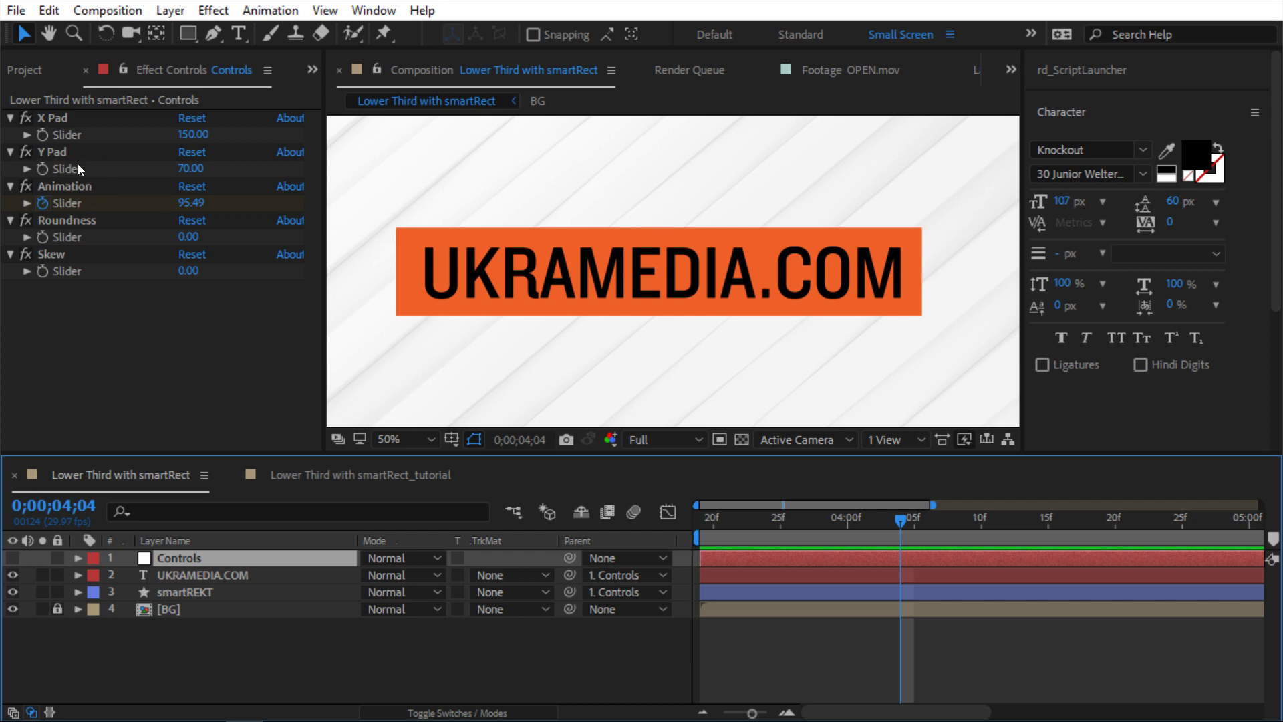
# Try a Y Pad of 149 on the Controls layer, preview the taller box, and undo the change.
pyautogui.moveTo(190, 168); pyautogui.dragTo(258, 156)
pyautogui.press('space')
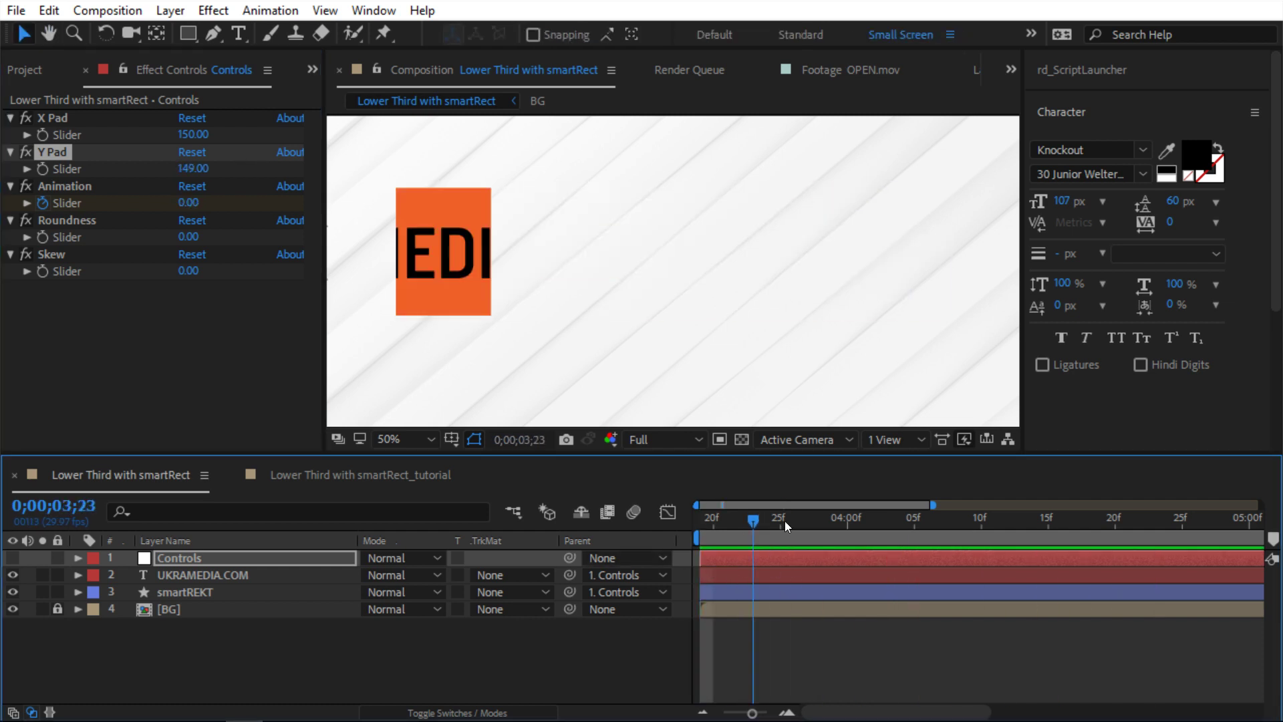
pyautogui.click(824, 551)
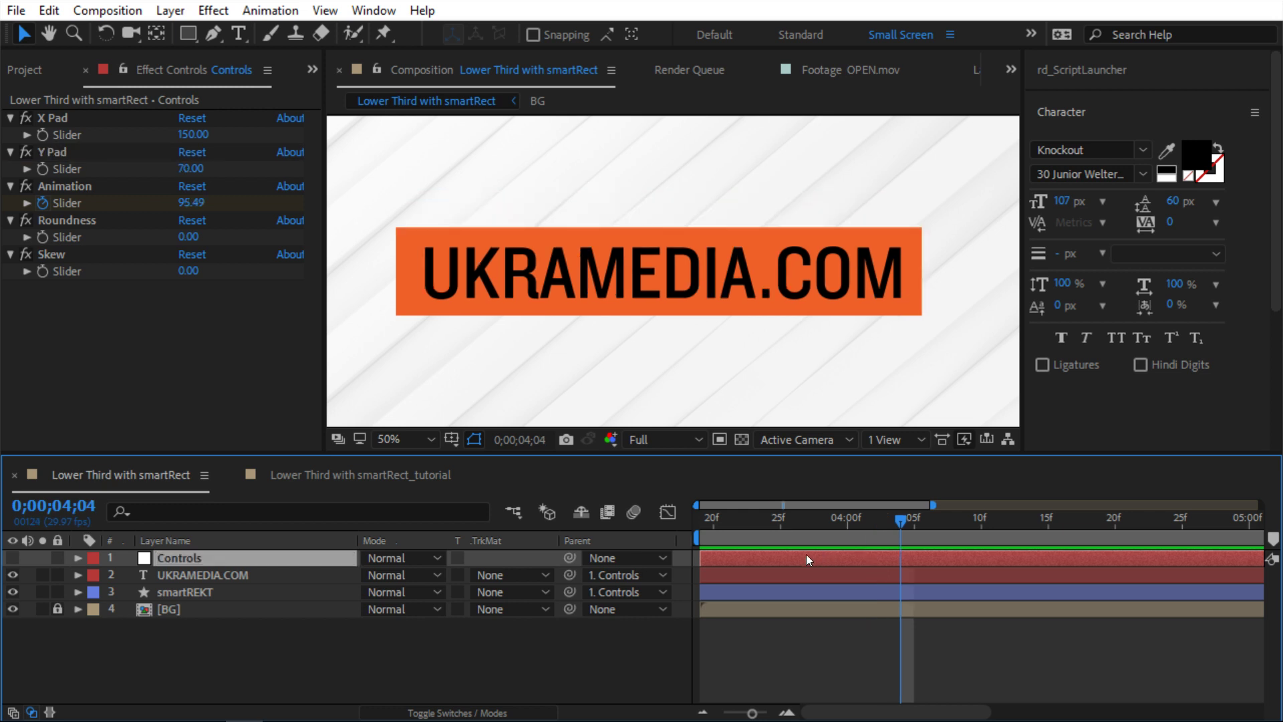
# Try a Roundness of 48 on the Controls layer, preview the rounded box, and undo the change.
pyautogui.moveTo(192, 237); pyautogui.dragTo(241, 236)
pyautogui.click(788, 504)
pyautogui.press('space')
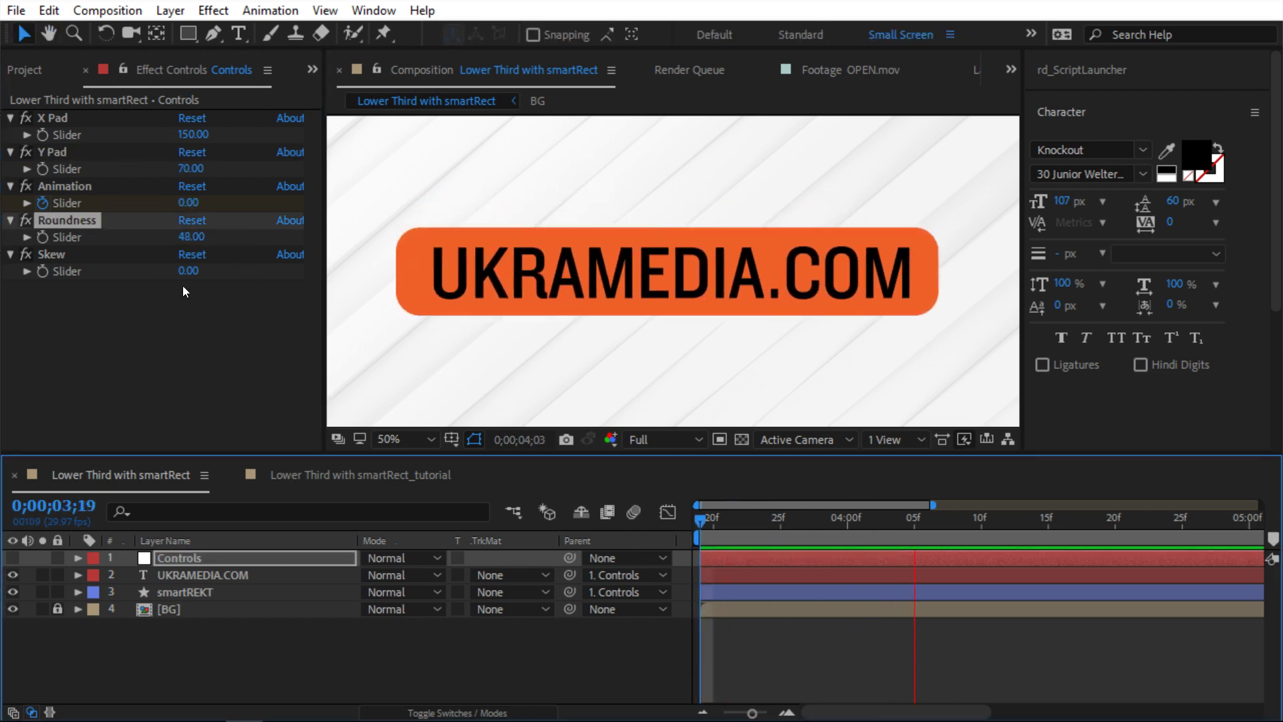
pyautogui.moveTo(700, 519); pyautogui.dragTo(902, 525)
pyautogui.hotkey('ctrl', 'z')
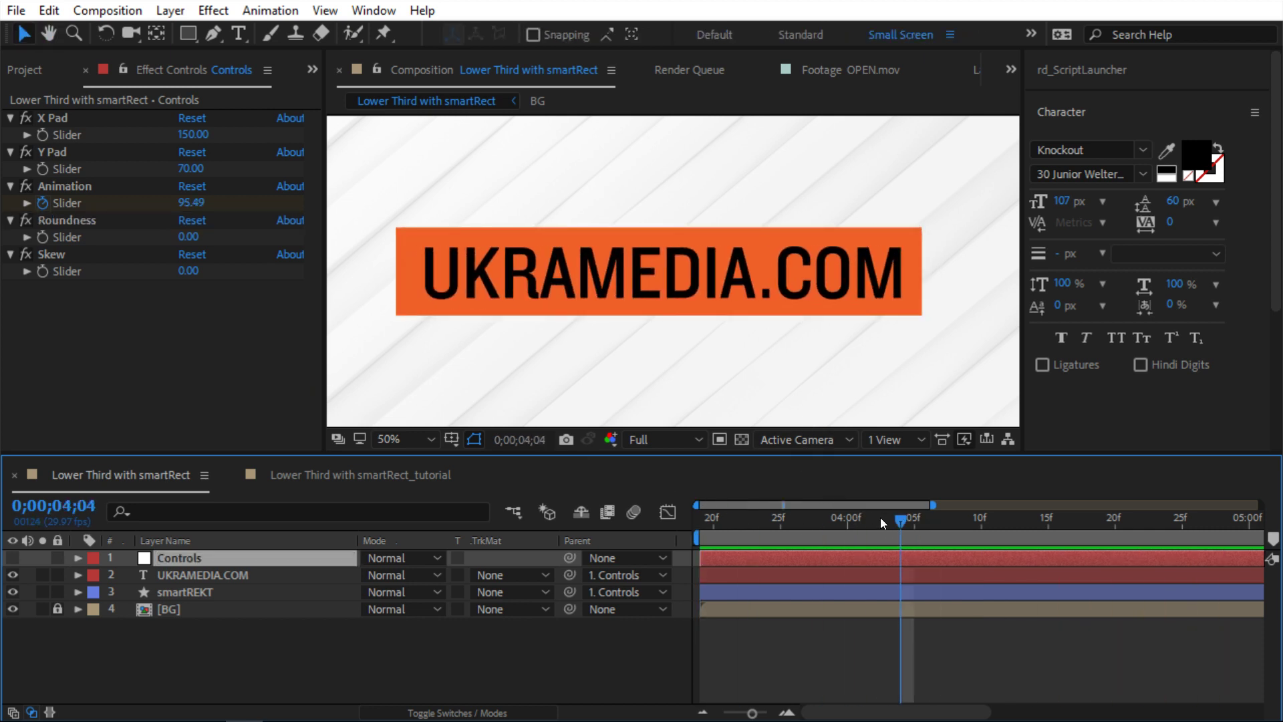
pyautogui.click(957, 523)
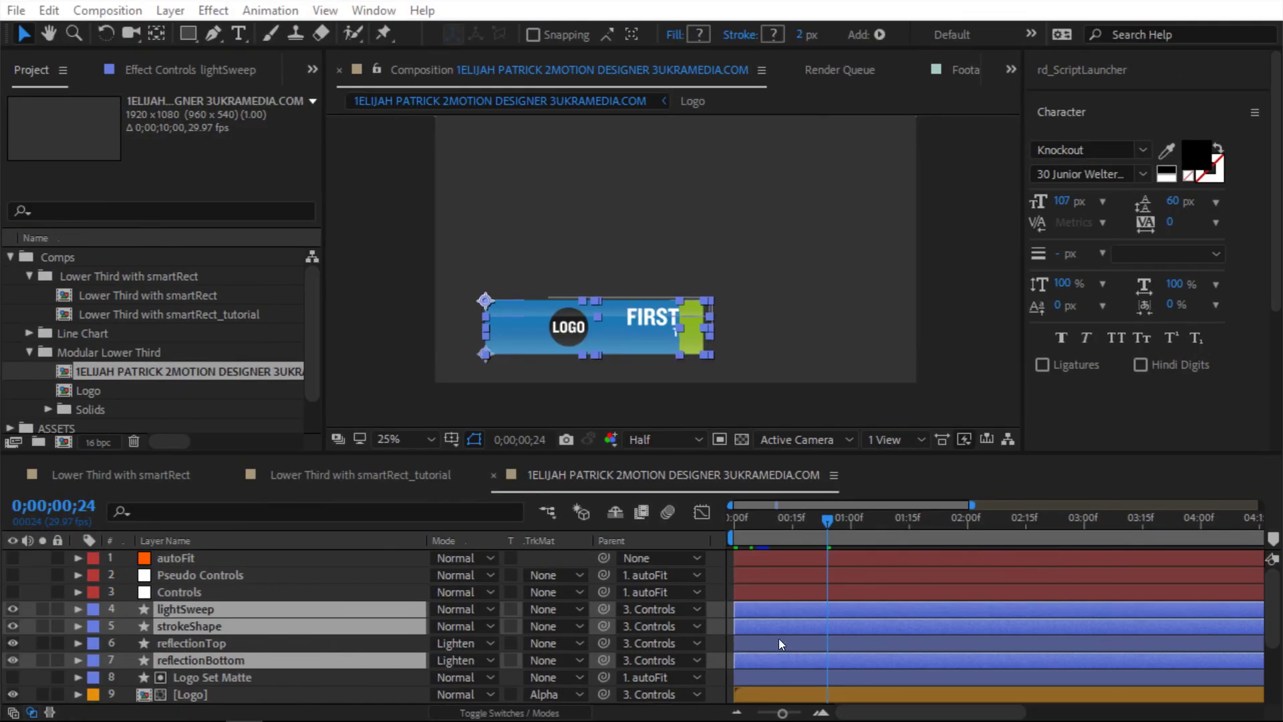
# Scrub through the Modular Lower Third composition, return to its start, and preview the animation at 50% zoom.
pyautogui.moveTo(776, 524); pyautogui.dragTo(869, 527)
pyautogui.press('space')
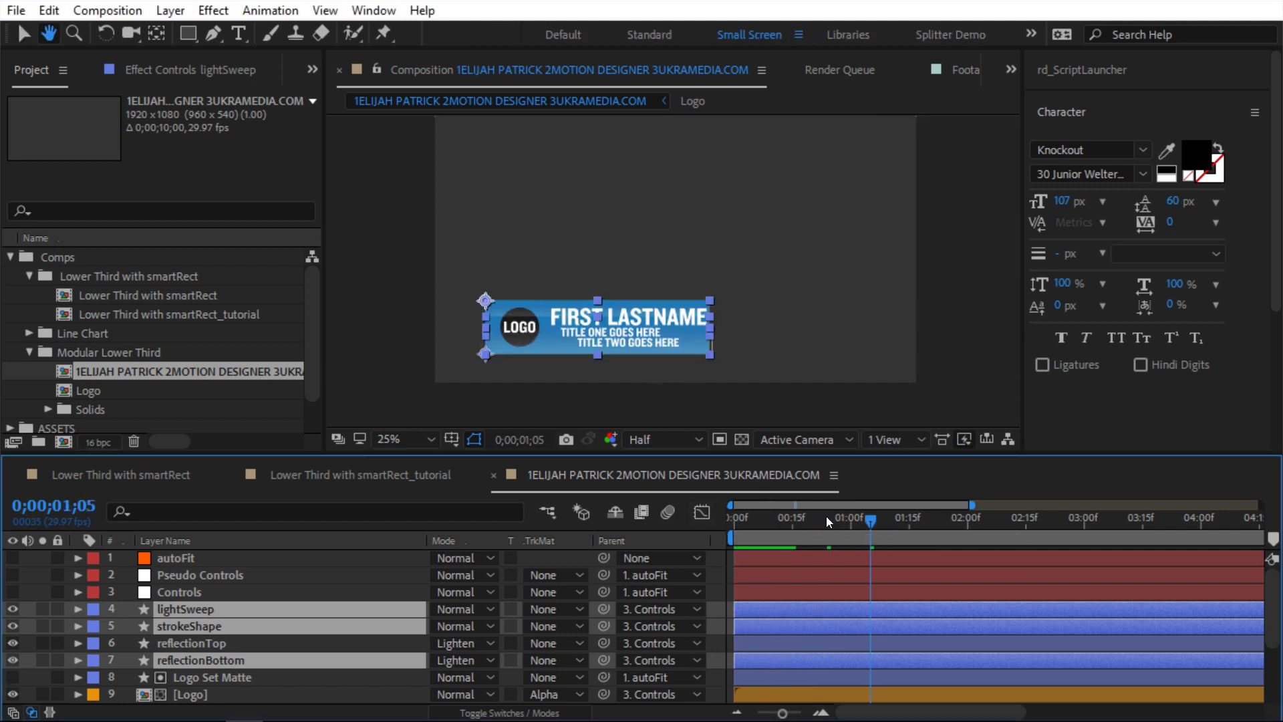
pyautogui.press('Home')
pyautogui.press('v')
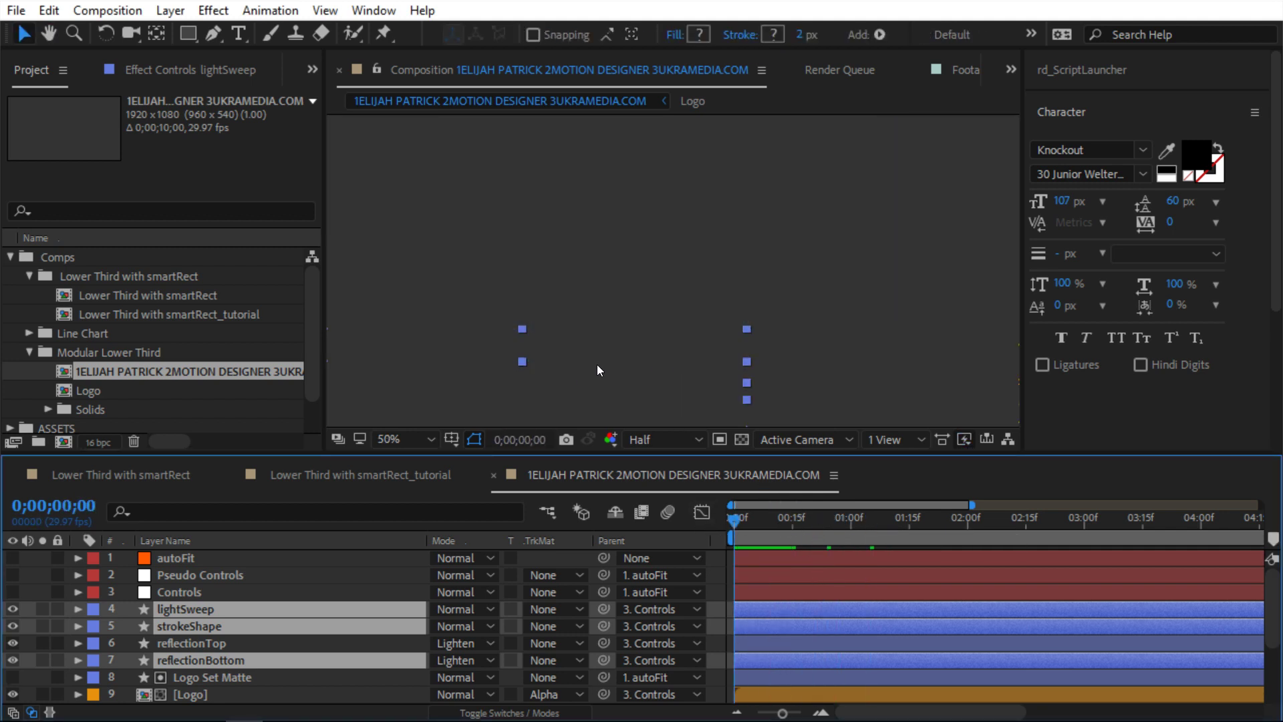
pyautogui.scroll(2, 659, 304)
pyautogui.press('space')
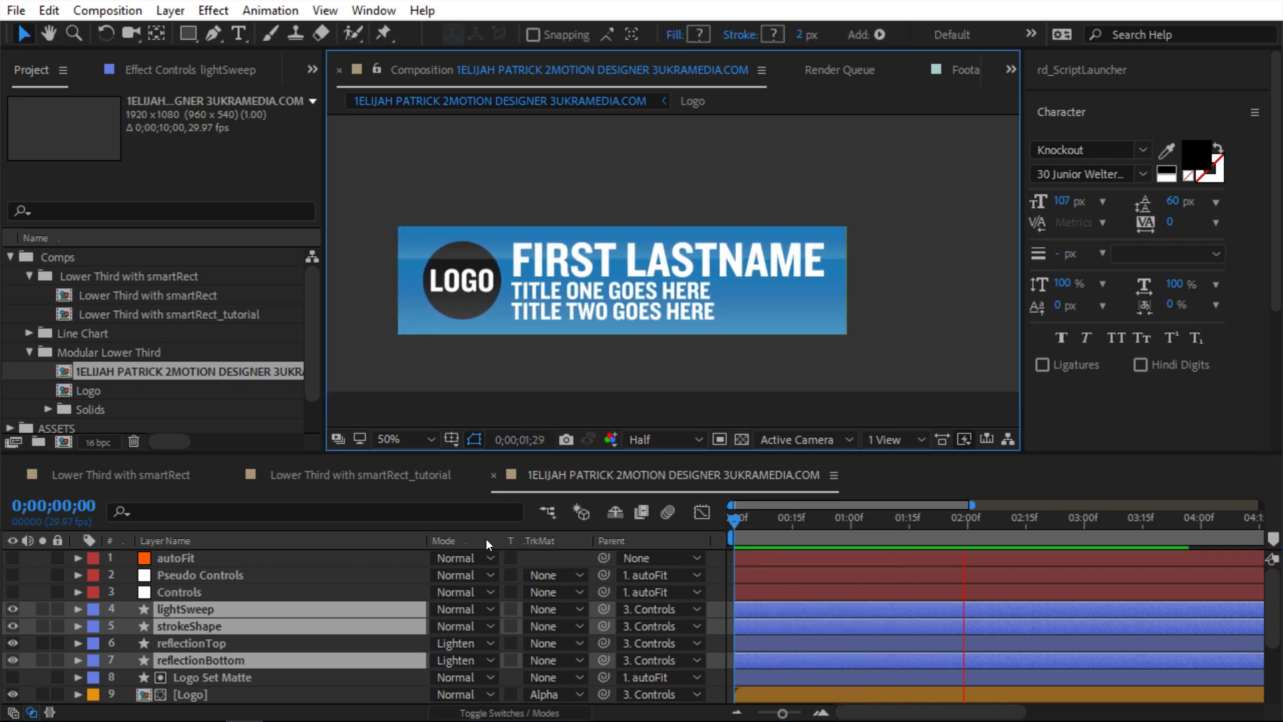
# Examine the Modular Lower Third effect options on the Pseudo Controls layer with the playhead at 0;00;01;23.
pyautogui.click(267, 577)
pyautogui.click(163, 74)
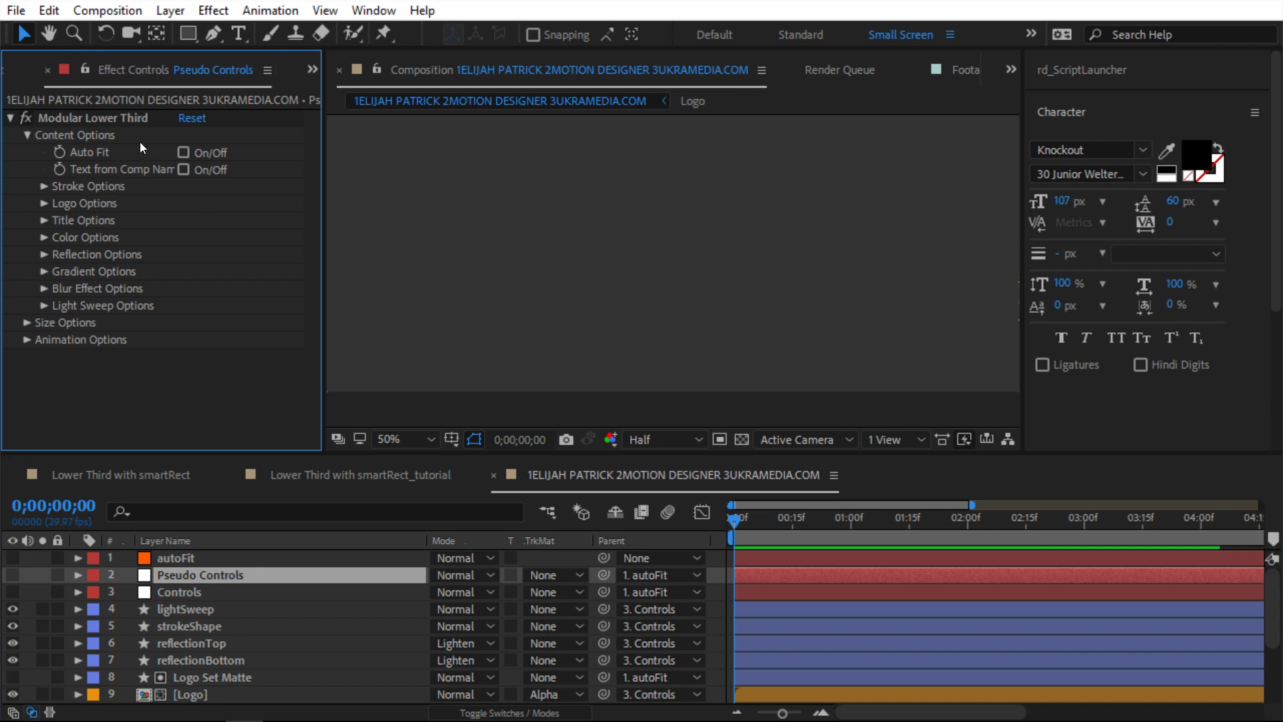
pyautogui.moveTo(817, 528); pyautogui.dragTo(940, 520)
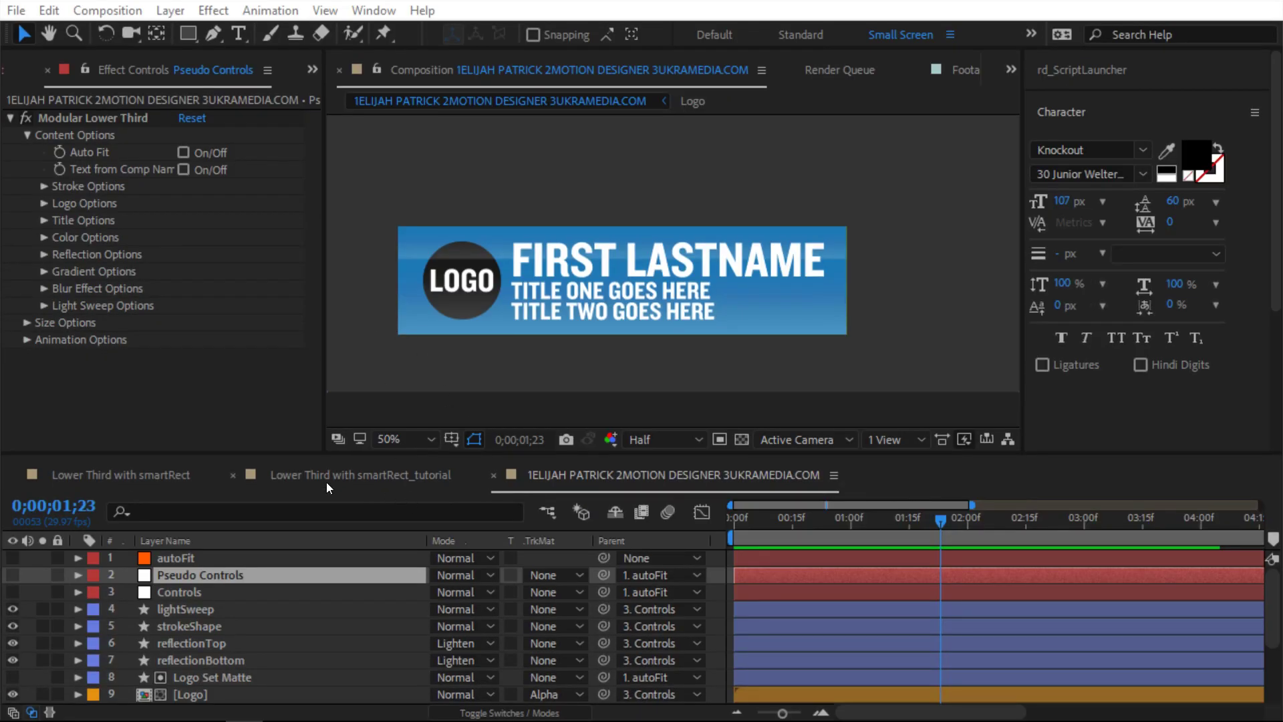
# Preview the Lower Third with smartRect composition from 0;00;03;19 and stop the playhead at 0;00;04;00.
pyautogui.click(190, 472)
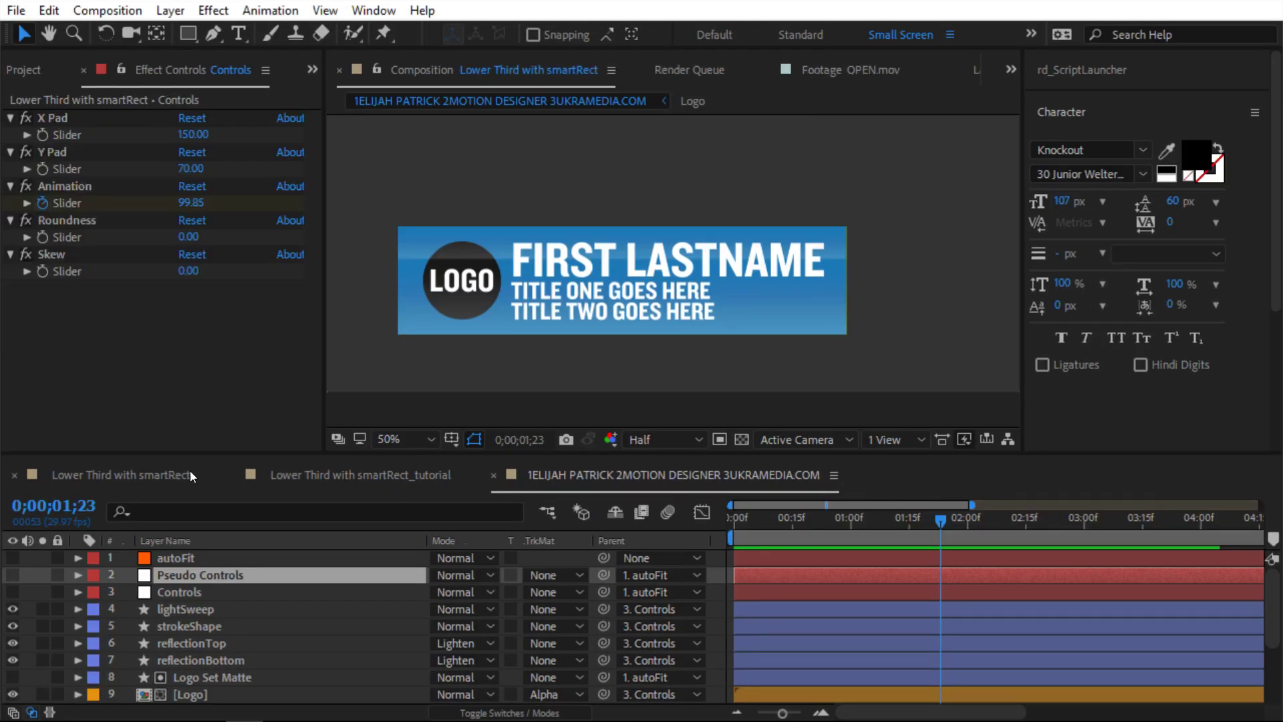
pyautogui.click(726, 512)
pyautogui.press('space')
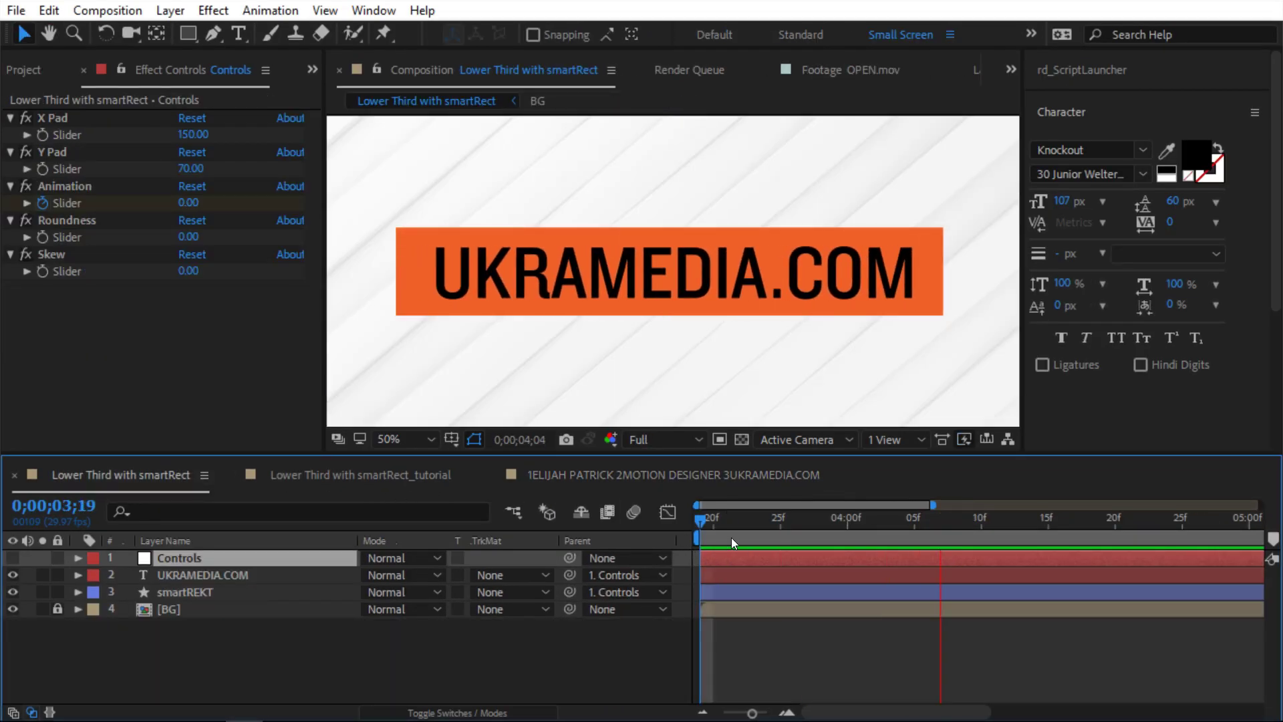
pyautogui.click(850, 522)
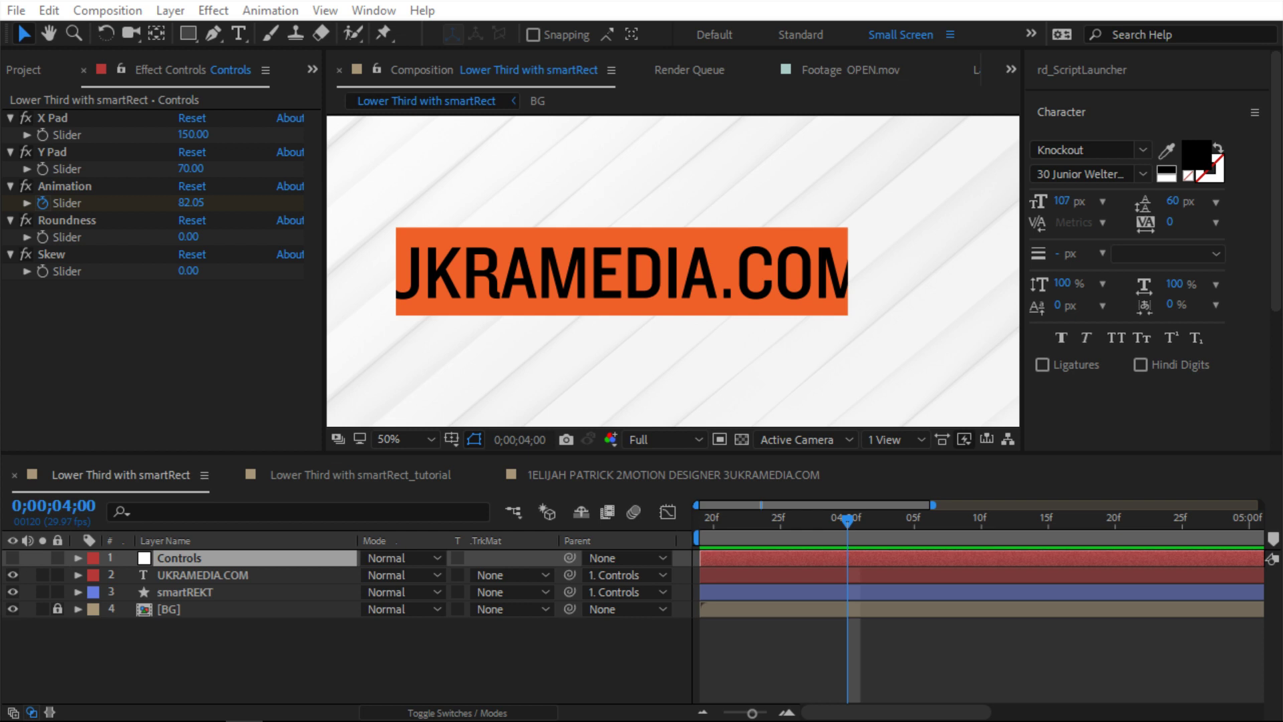
# Open the Lower Third with smartRect_tutorial composition and add a smartREKT rectangle to it.
pyautogui.click(534, 659)
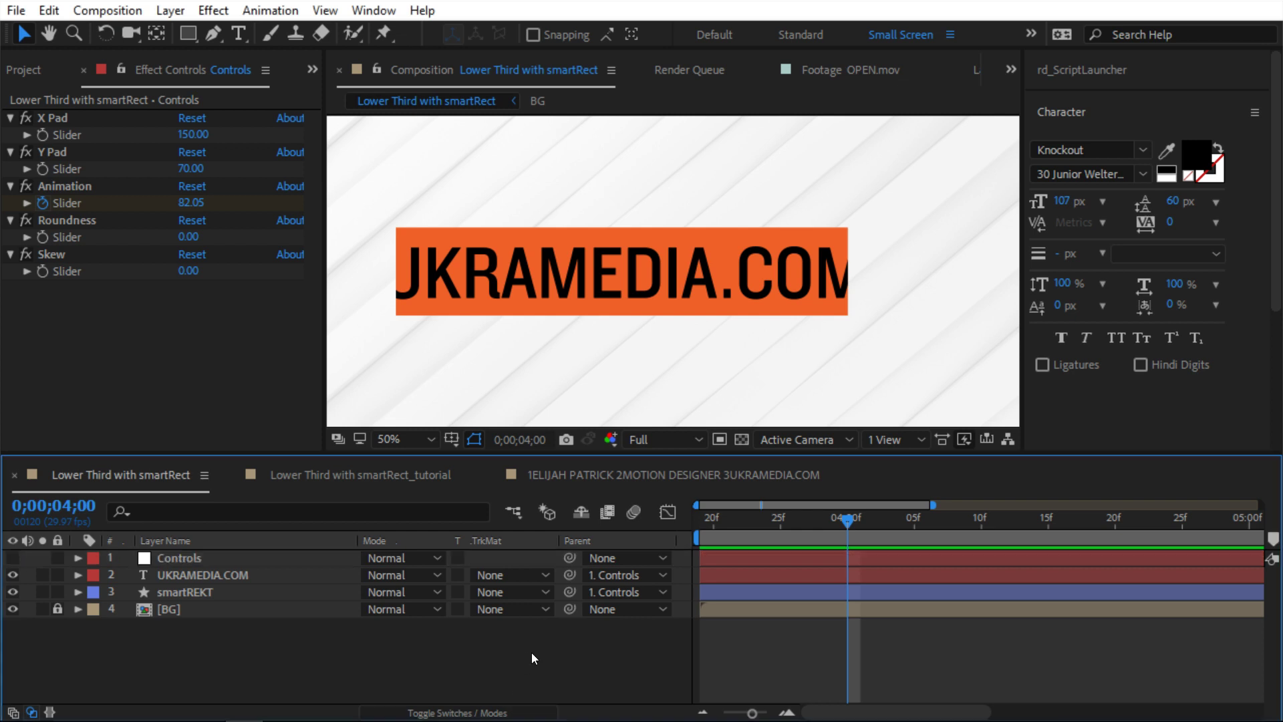
pyautogui.click(412, 485)
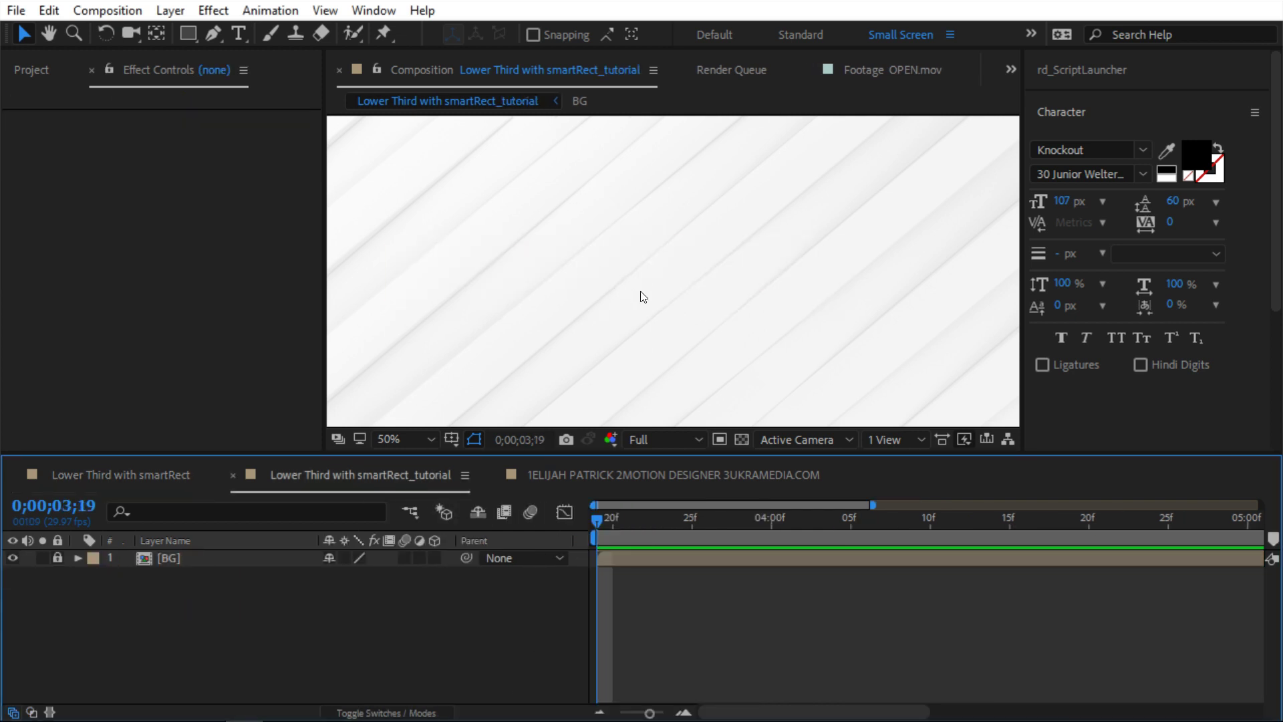
pyautogui.scroll(-2, 640, 296)
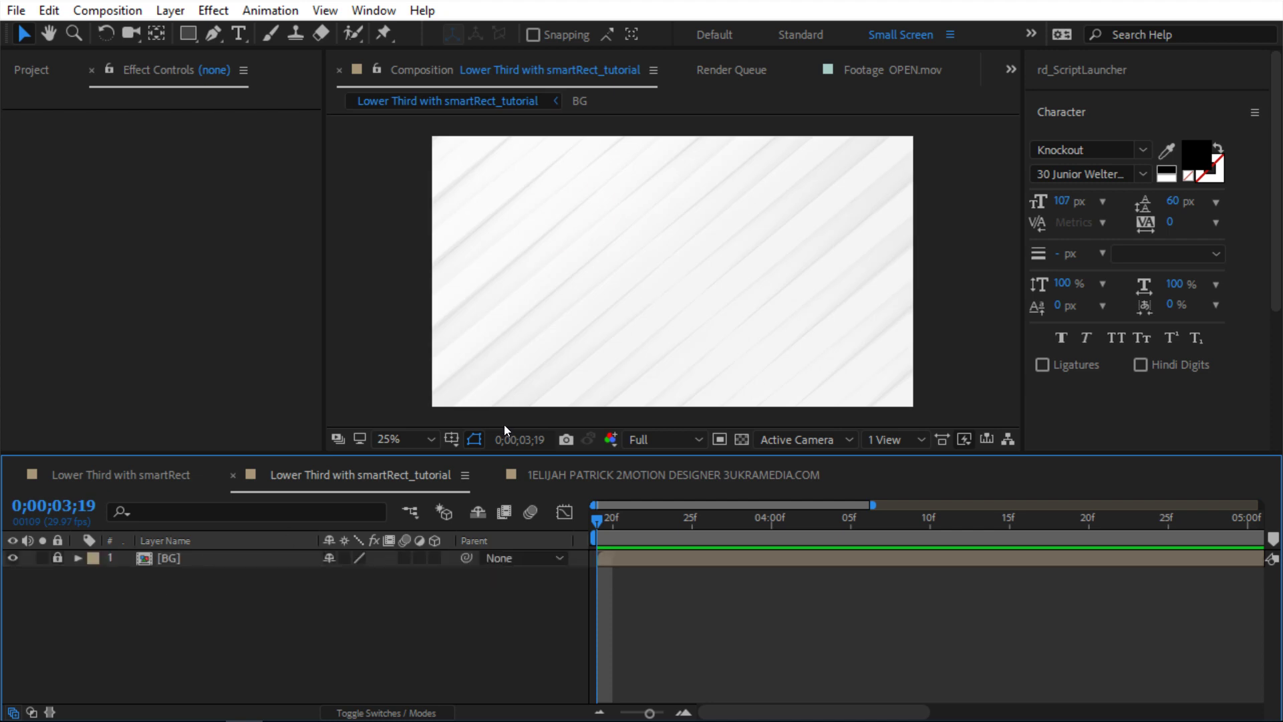
pyautogui.scroll(2, 708, 264)
pyautogui.scroll(-3, 1102, 405)
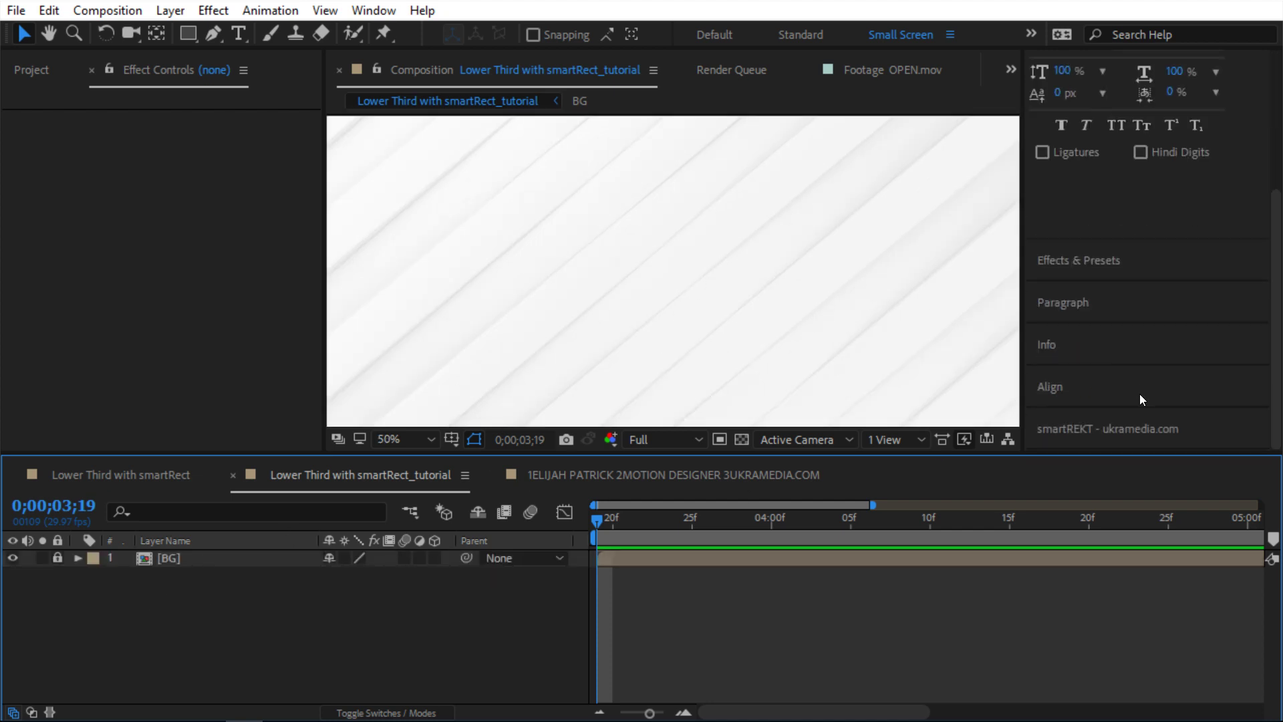
pyautogui.click(1098, 424)
pyautogui.click(1136, 390)
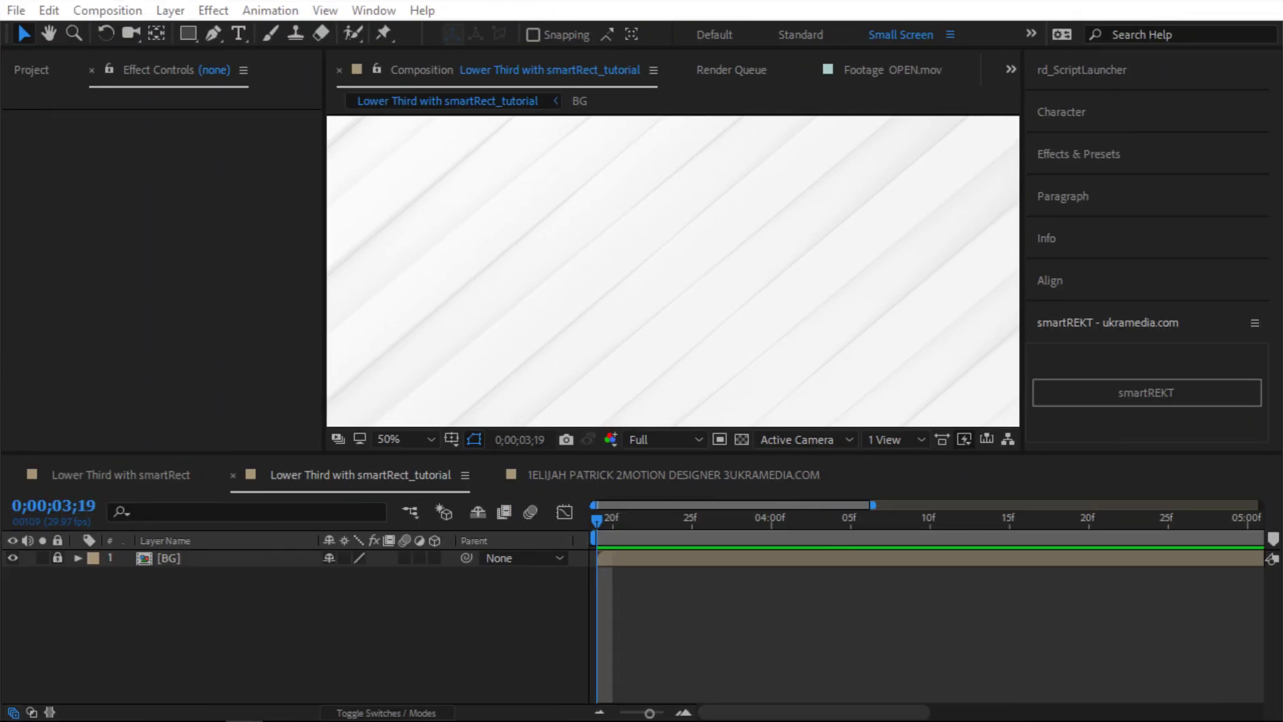
pyautogui.click(1140, 393)
pyautogui.click(1049, 393)
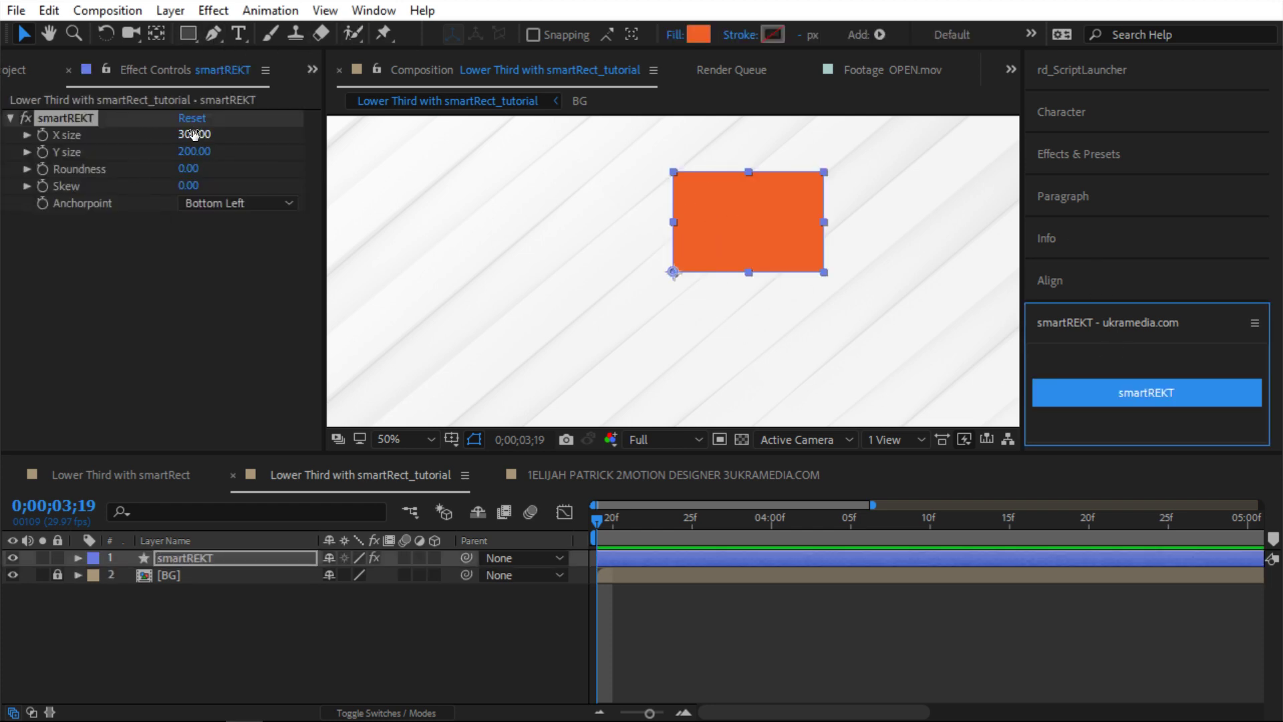
# Try stretching the rectangle's X size from the Bottom Left and Center anchorpoints, undoing each stretch.
pyautogui.moveTo(195, 134)
pyautogui.mouseDown()
pyautogui.moveTo(268, 137)
pyautogui.moveTo(215, 149)
pyautogui.mouseUp()
pyautogui.hotkey('ctrl', 'z')
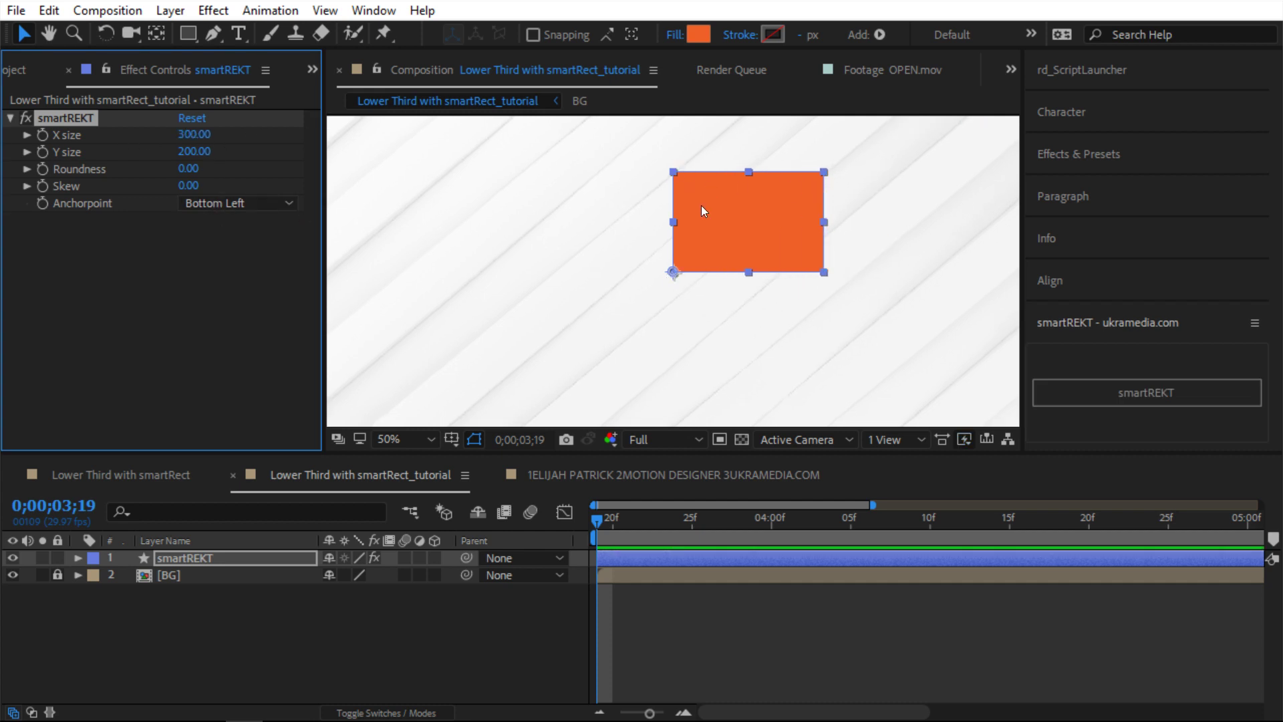
pyautogui.click(235, 204)
pyautogui.click(248, 311)
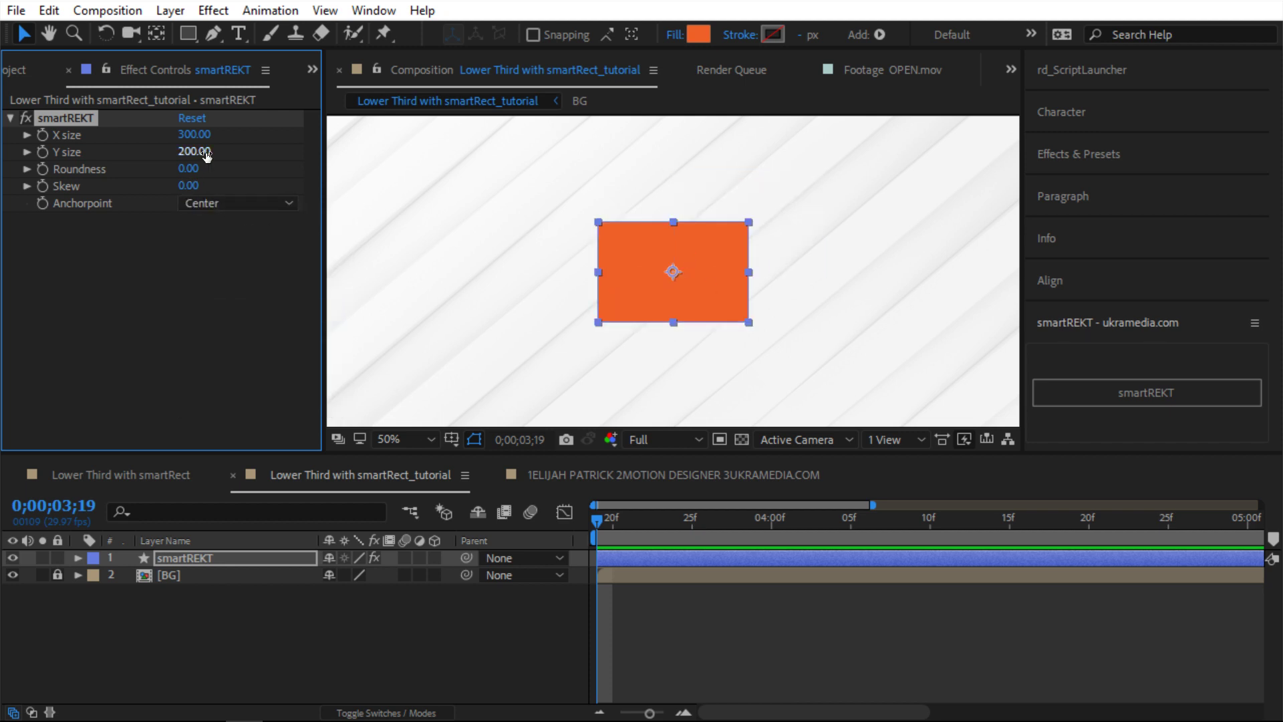
pyautogui.moveTo(194, 135); pyautogui.dragTo(390, 153)
pyautogui.hotkey('ctrl', 'z')
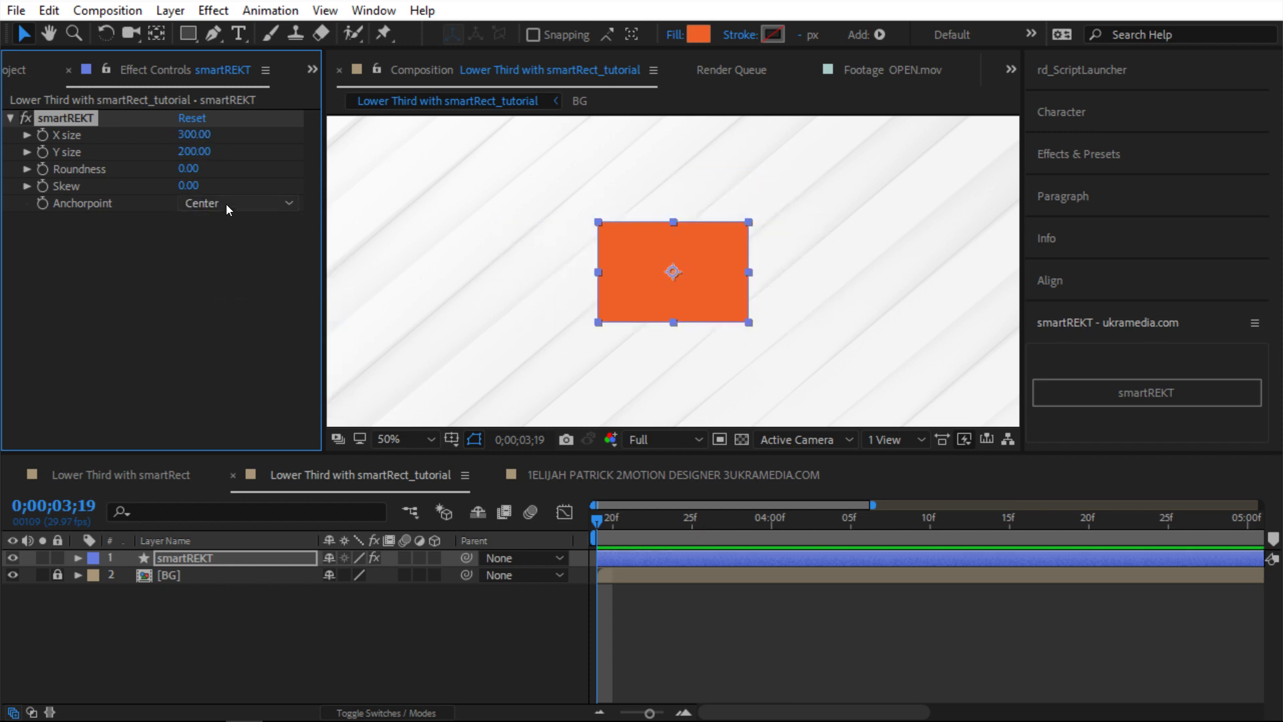
# Set the rectangle's anchorpoint to Top Left and try stretching its X size.
pyautogui.click(229, 204)
pyautogui.click(230, 218)
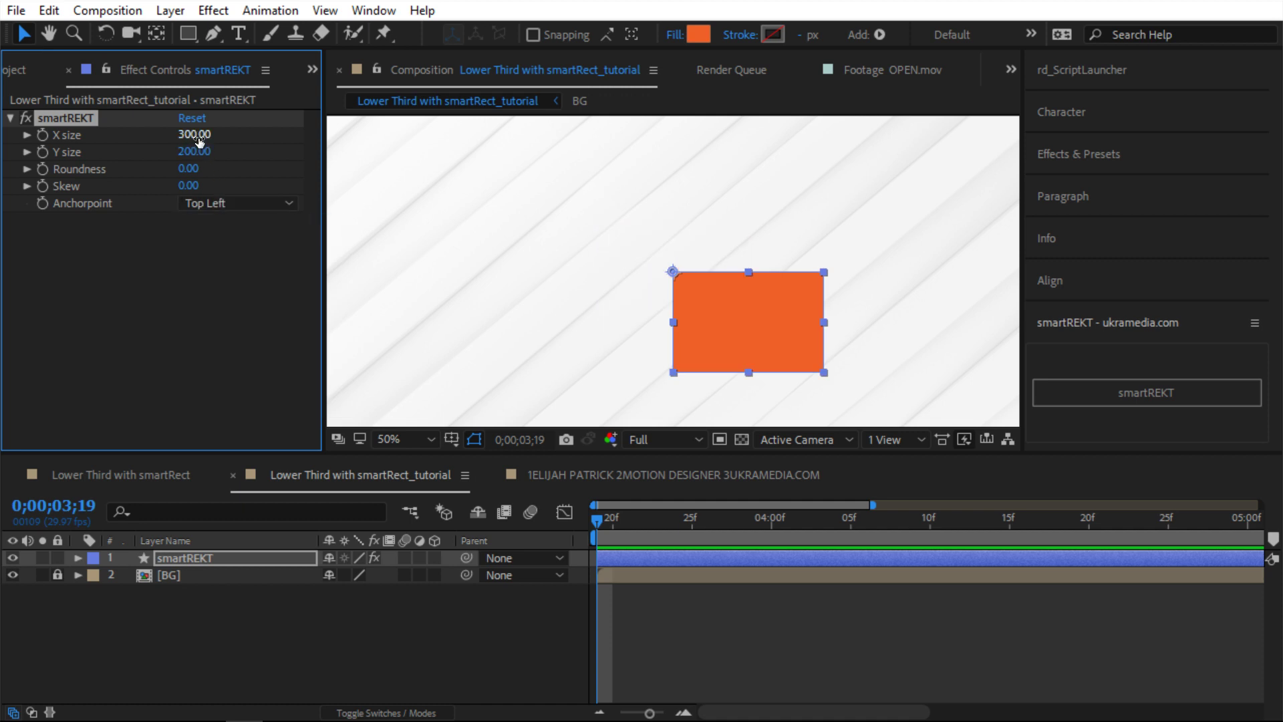
pyautogui.moveTo(194, 135); pyautogui.dragTo(285, 155)
# Set the rectangle's anchorpoint to Bottom Left, test stretching its X size, undo the stretch, and deselect the layer.
pyautogui.click(240, 203)
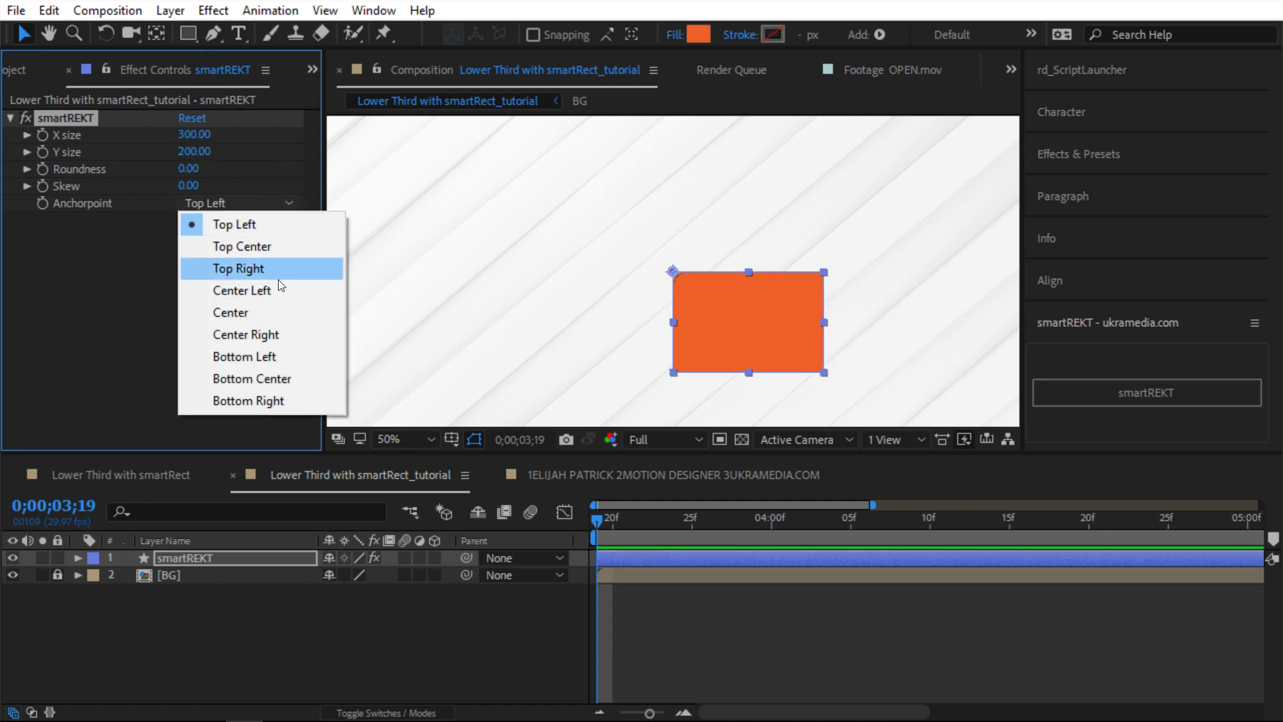
pyautogui.click(282, 355)
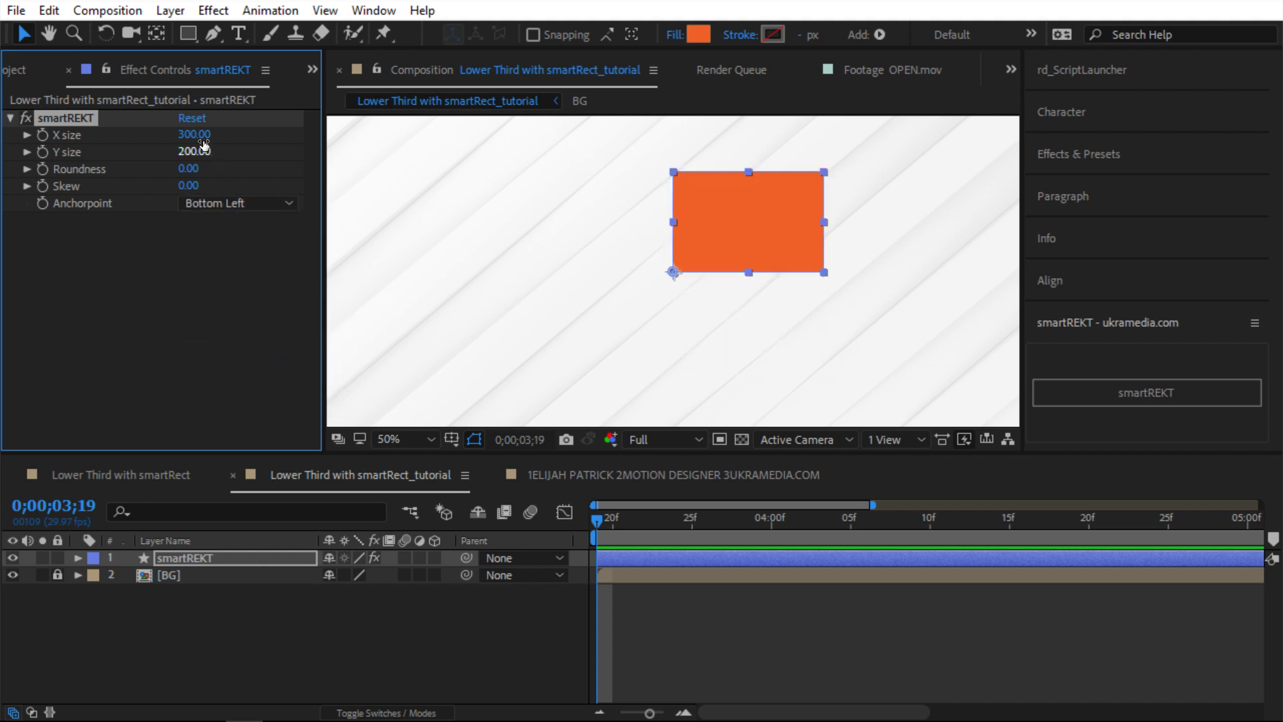
pyautogui.moveTo(200, 136); pyautogui.dragTo(320, 226)
pyautogui.hotkey('ctrl', 'z')
pyautogui.click(306, 605)
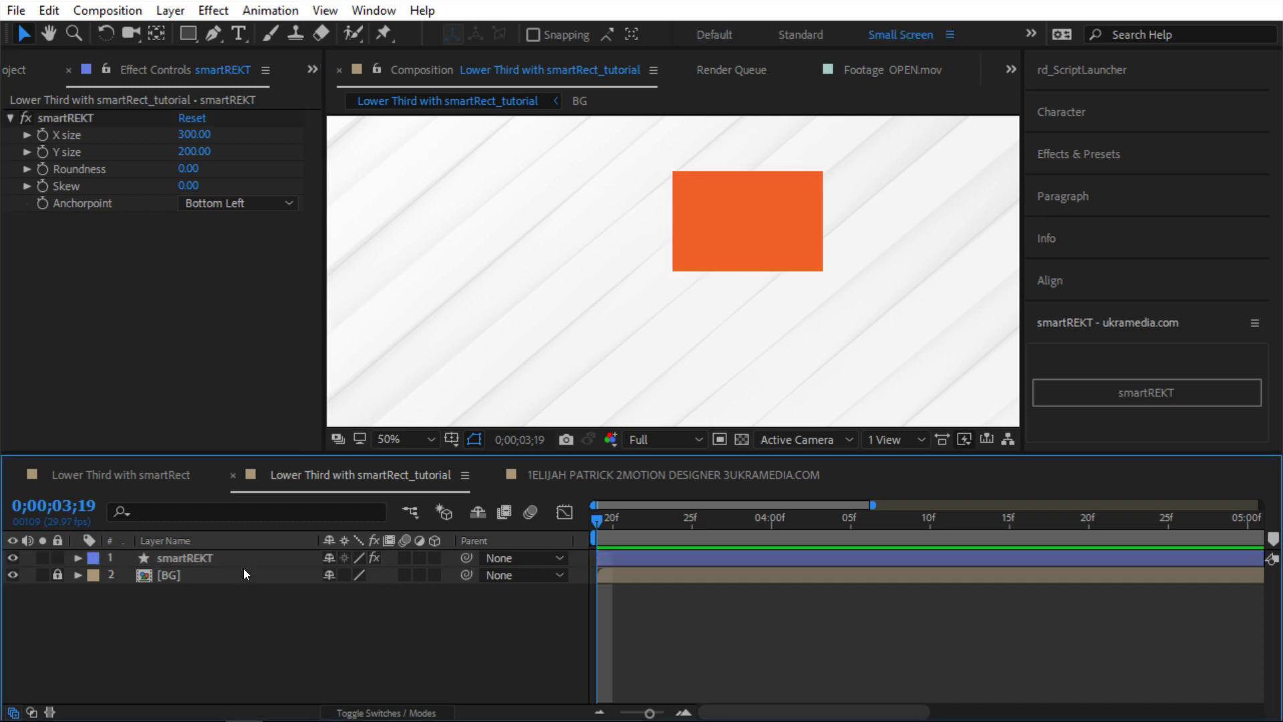
# Try changing the smartREKT rectangle's Roundness, undo the change, and deselect the layer.
pyautogui.click(231, 559)
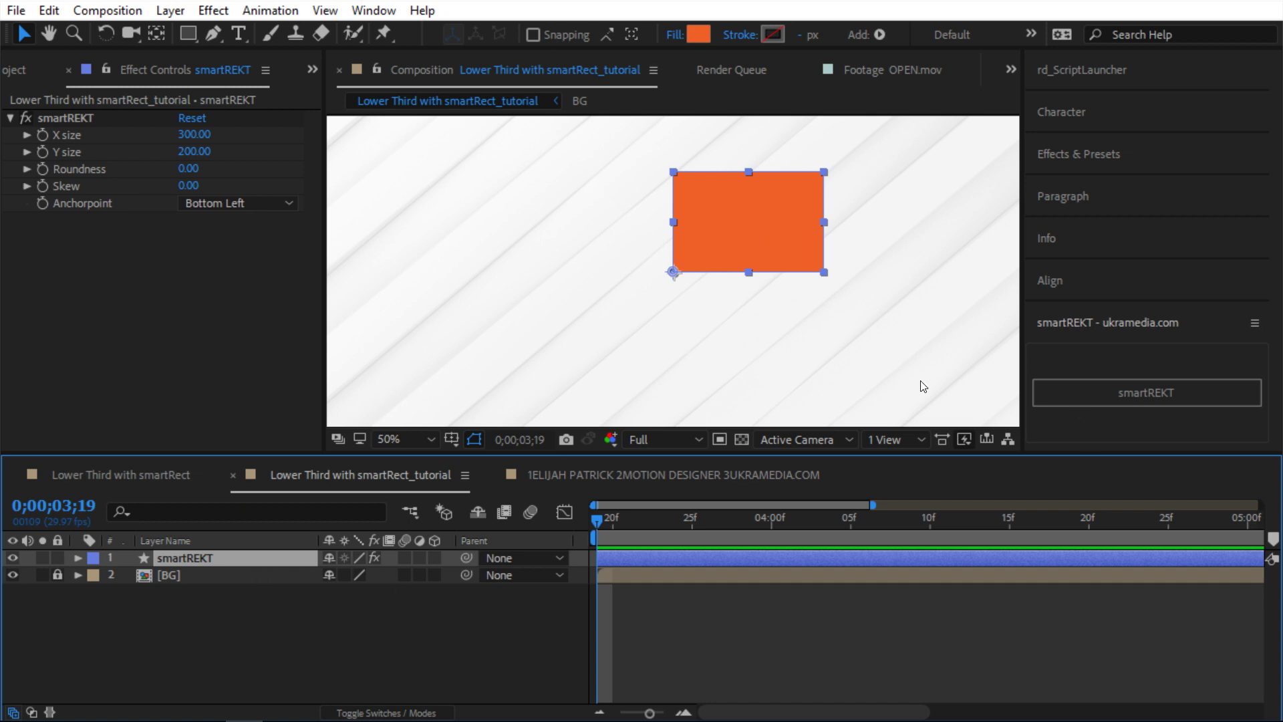
pyautogui.moveTo(187, 168); pyautogui.dragTo(274, 281)
pyautogui.hotkey('ctrl', 'z')
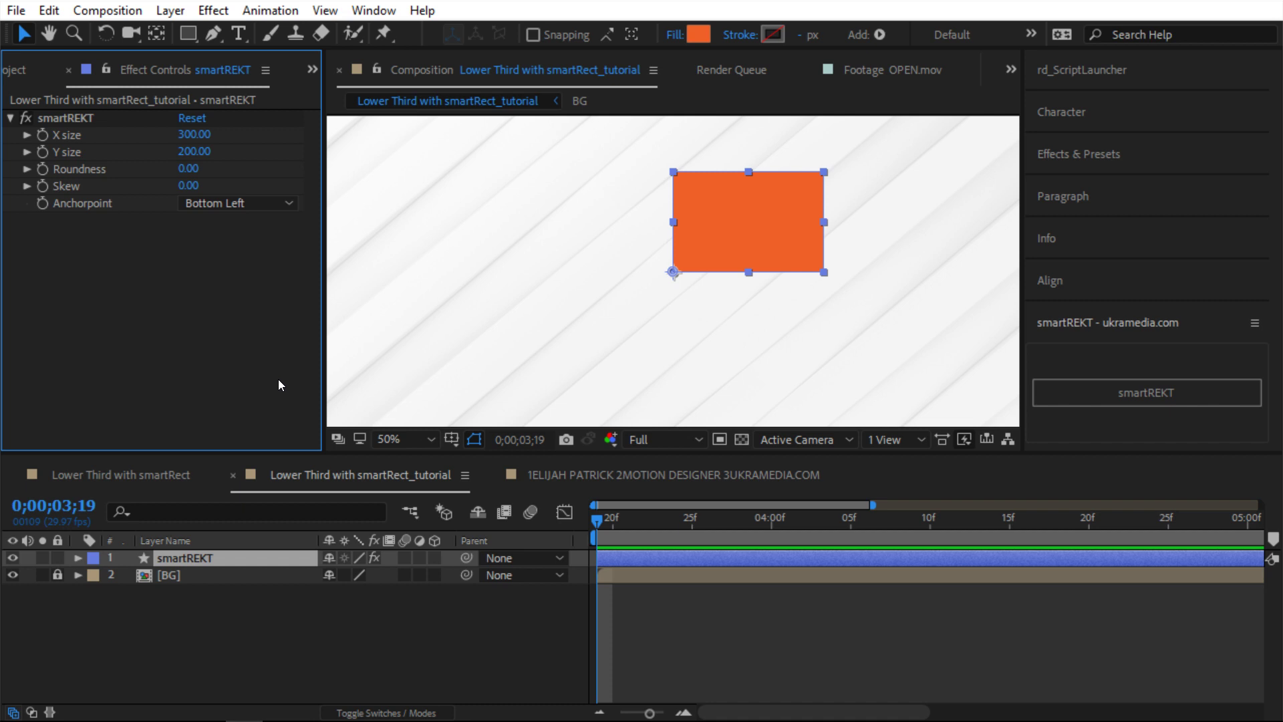
pyautogui.click(231, 560)
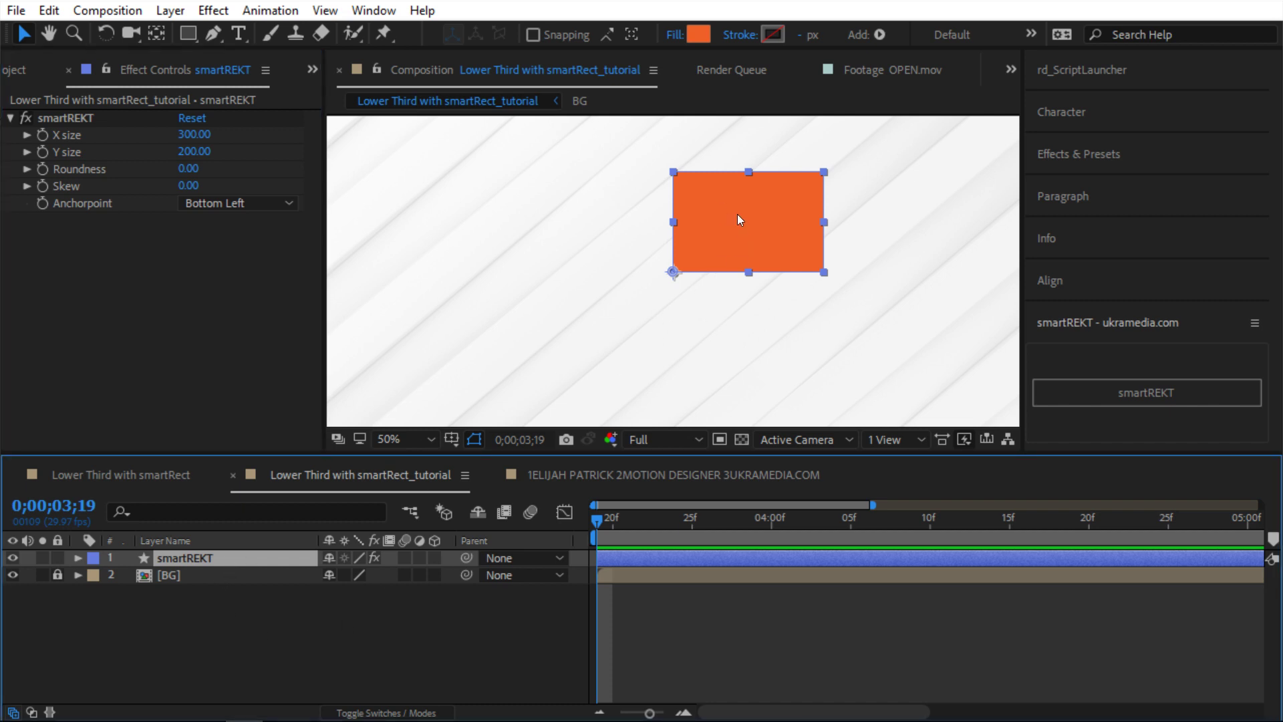
pyautogui.click(298, 631)
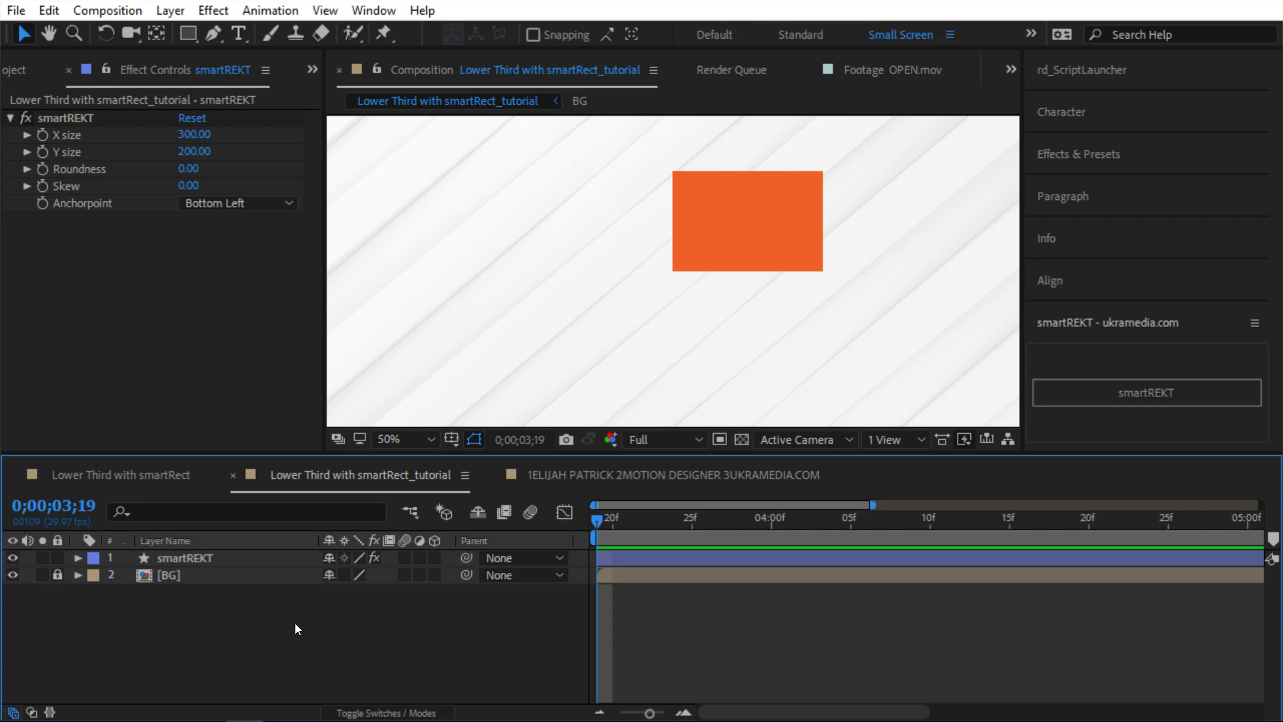
# Add a null object to the composition and rename it Controls.
pyautogui.hotkey('ctrl', 'alt', 'shift', 'y')
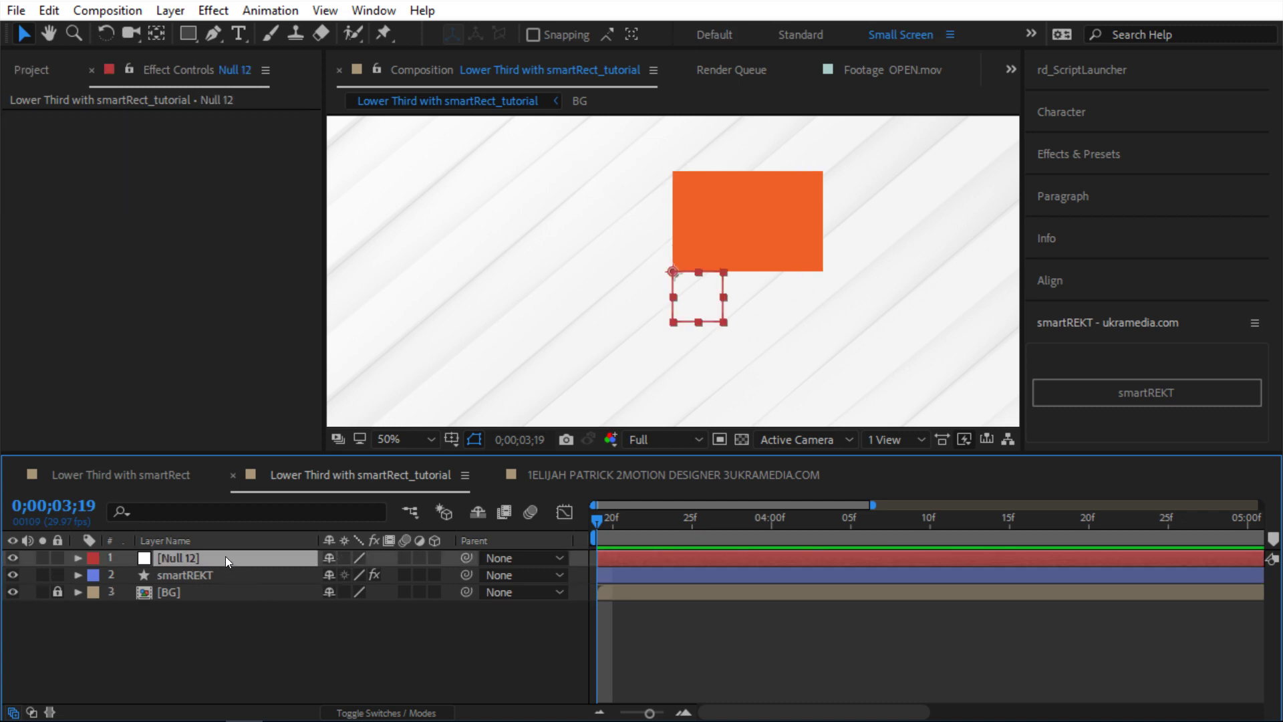
pyautogui.press('Return')
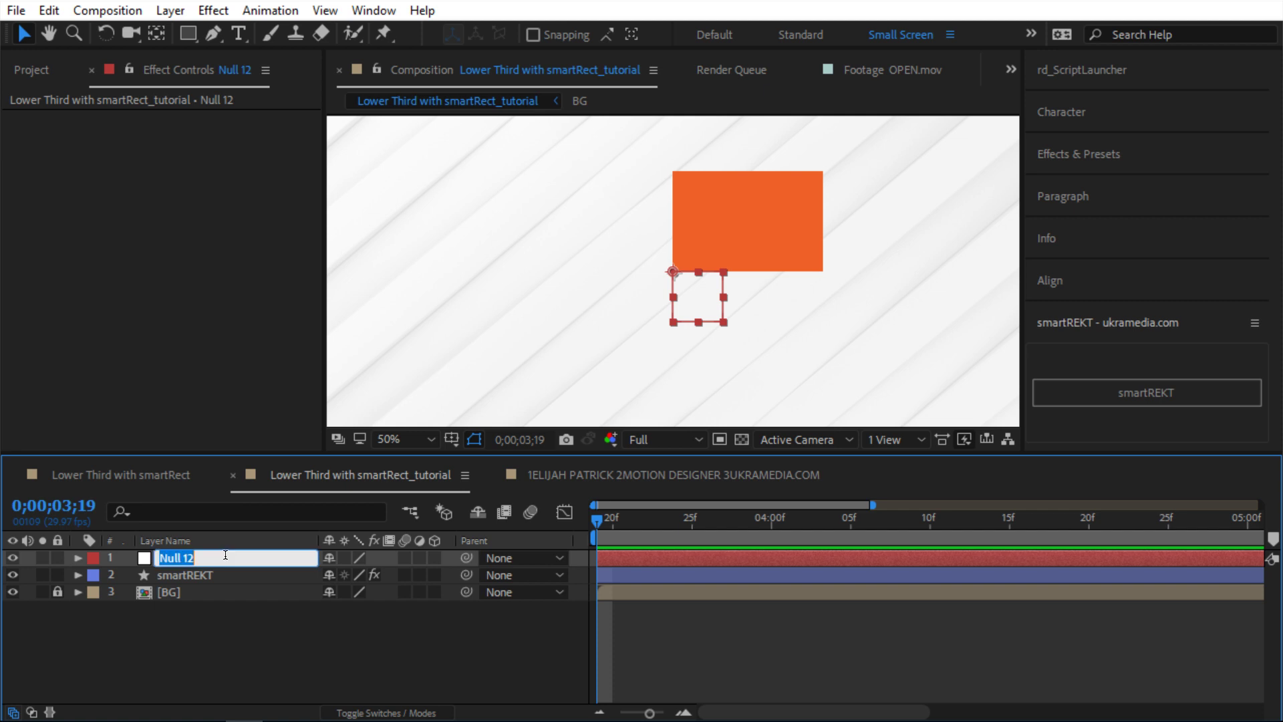
pyautogui.write('Controls')
pyautogui.press('Return')
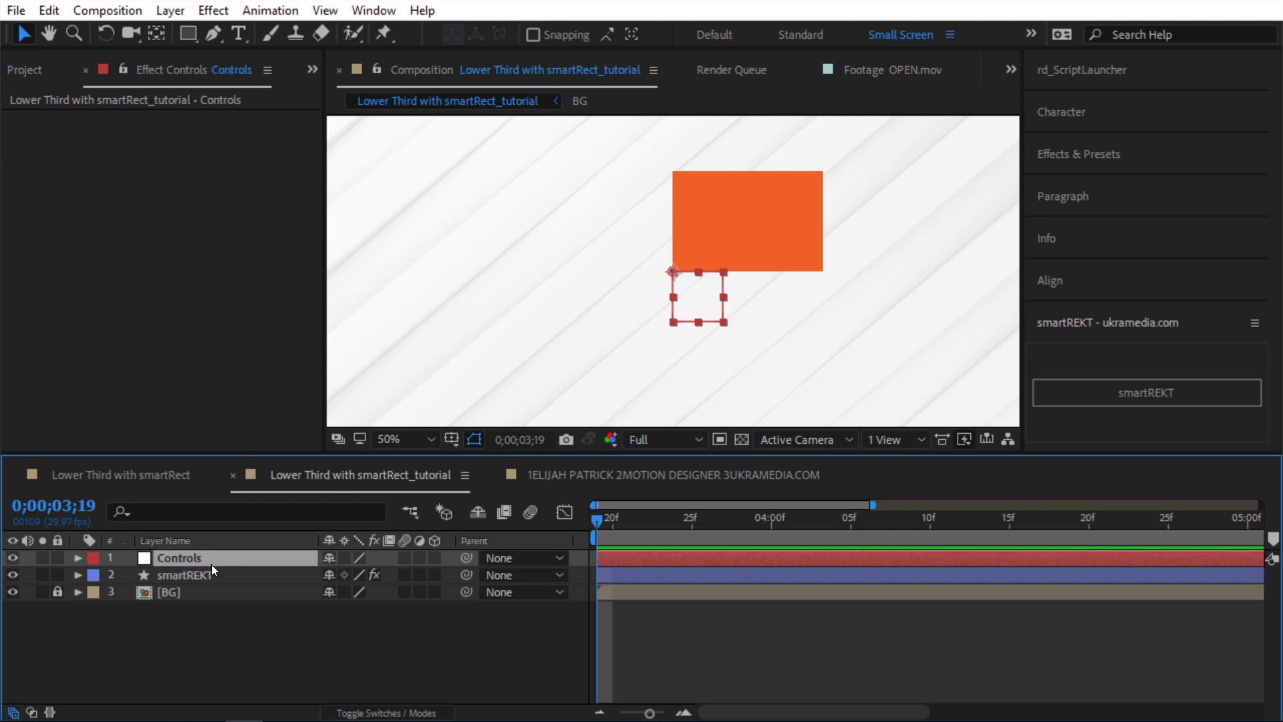
# Move the orange rectangle away from the null and parent smartREKT to Controls so it snaps to the null's position.
pyautogui.click(195, 573)
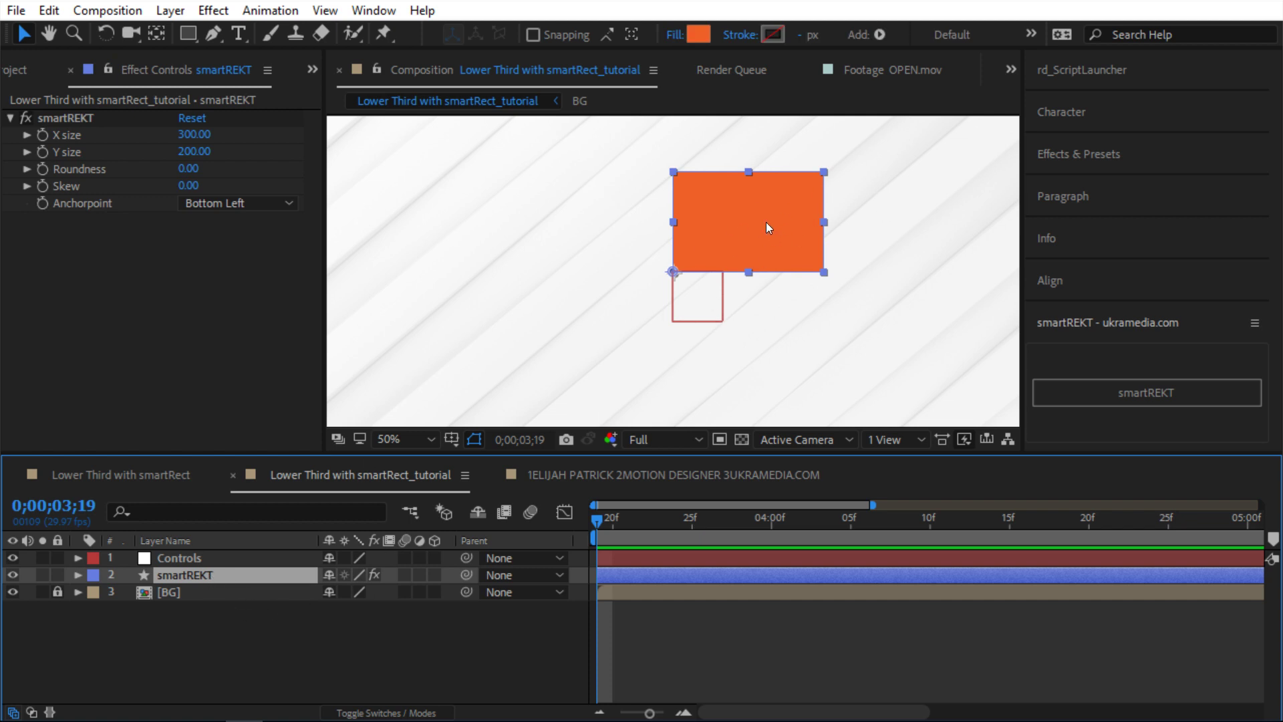
pyautogui.moveTo(766, 222); pyautogui.dragTo(474, 274)
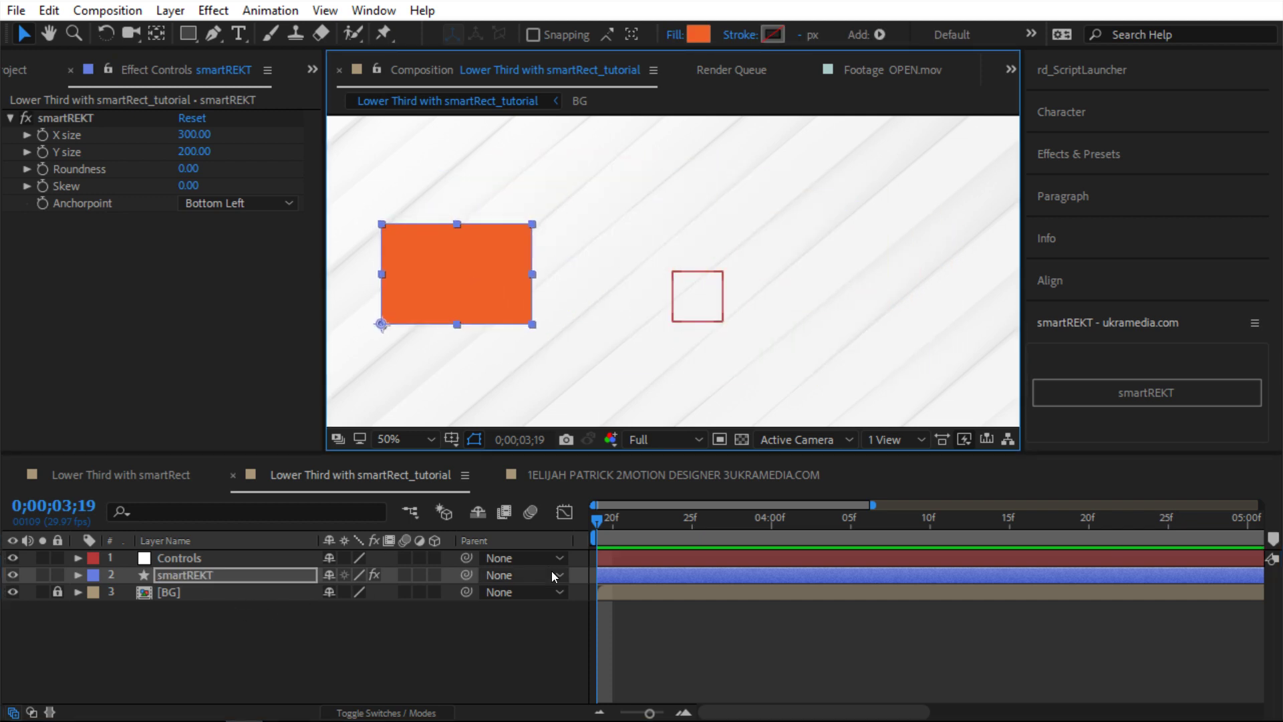
pyautogui.moveTo(466, 574); pyautogui.dragTo(190, 558)
pyautogui.keyDown('shift'); pyautogui.rightClick(189, 557); pyautogui.keyUp('shift')
pyautogui.click(578, 604)
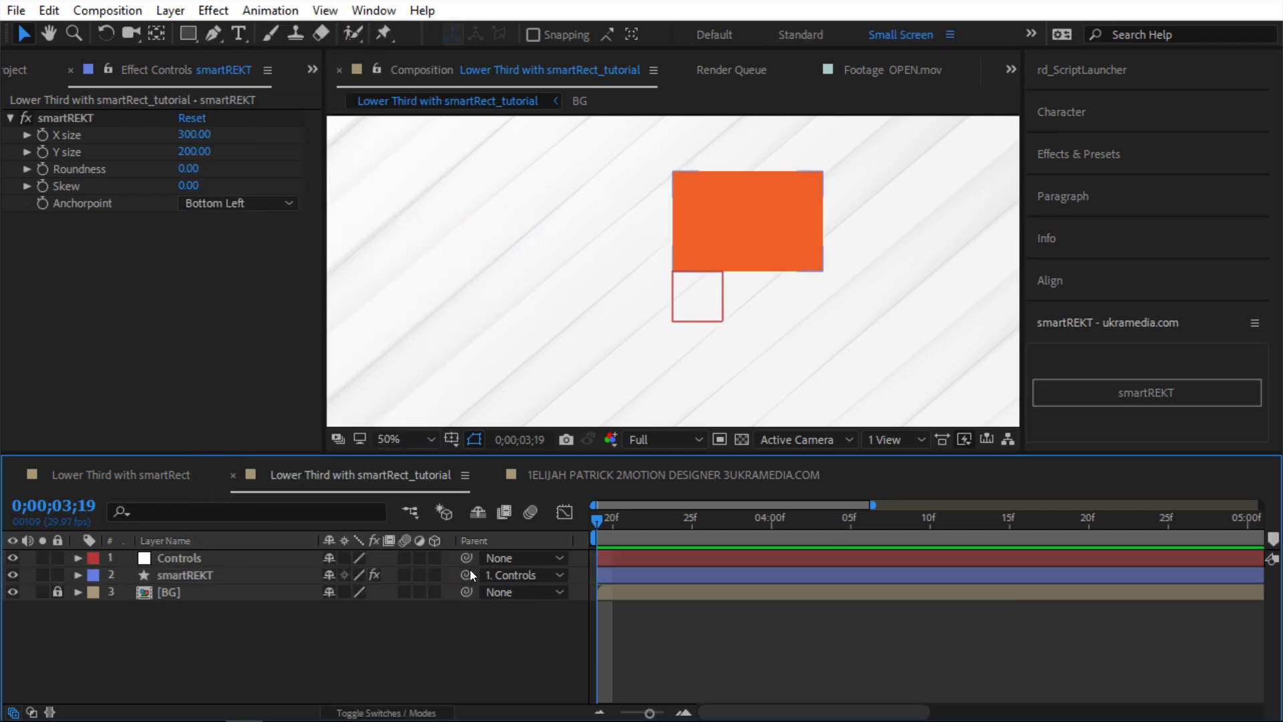
# Move the parented rectangle away from the null again and re-parent it to Controls, snapping it to the null's position.
pyautogui.click(749, 228)
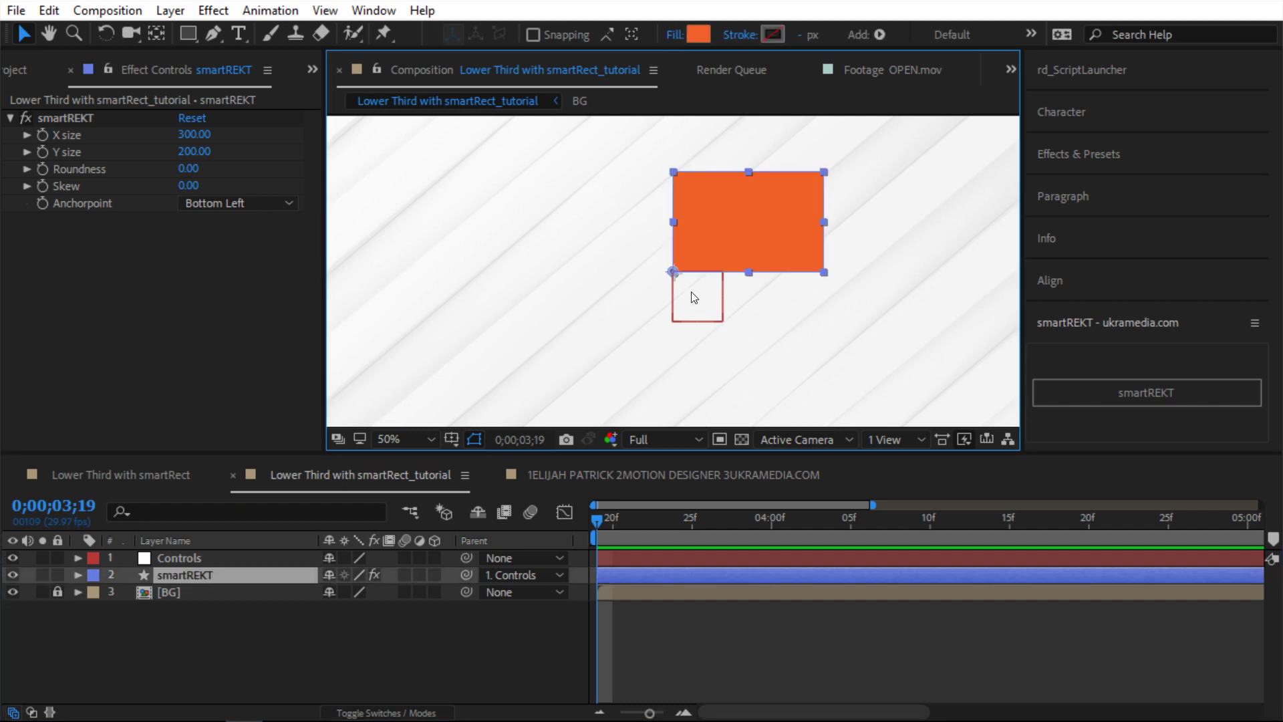
pyautogui.click(193, 571)
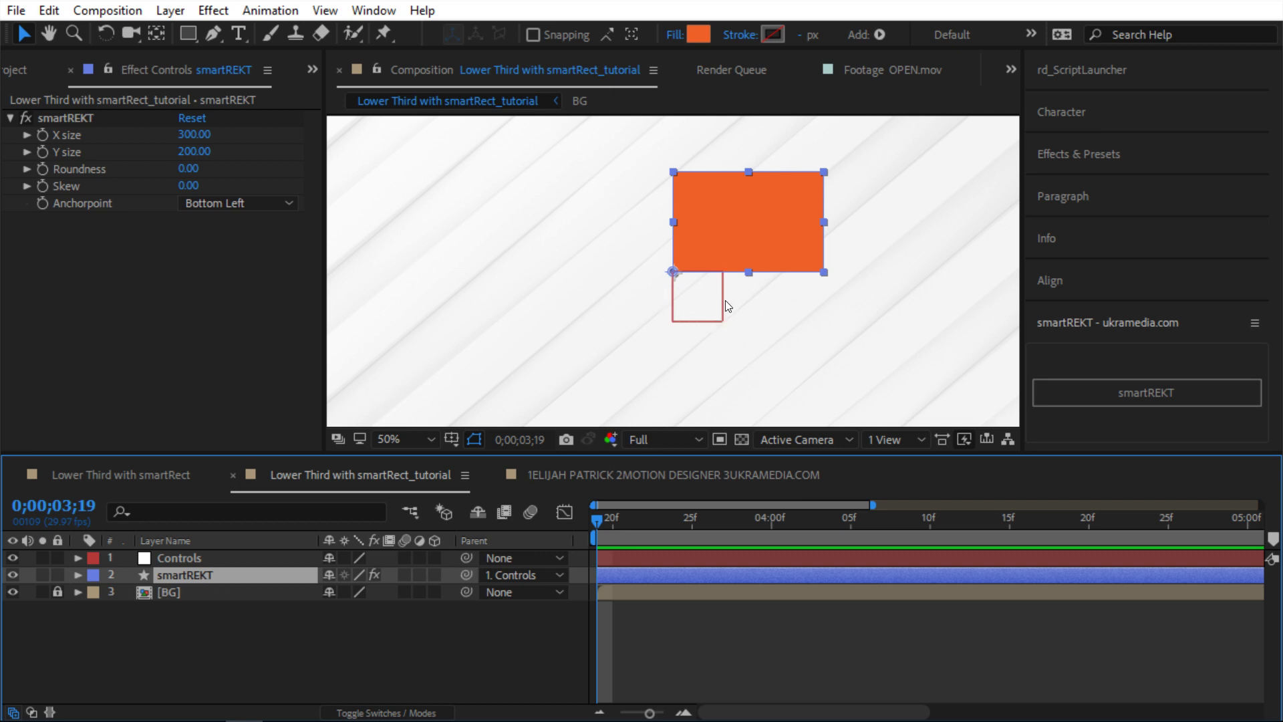
pyautogui.click(206, 557)
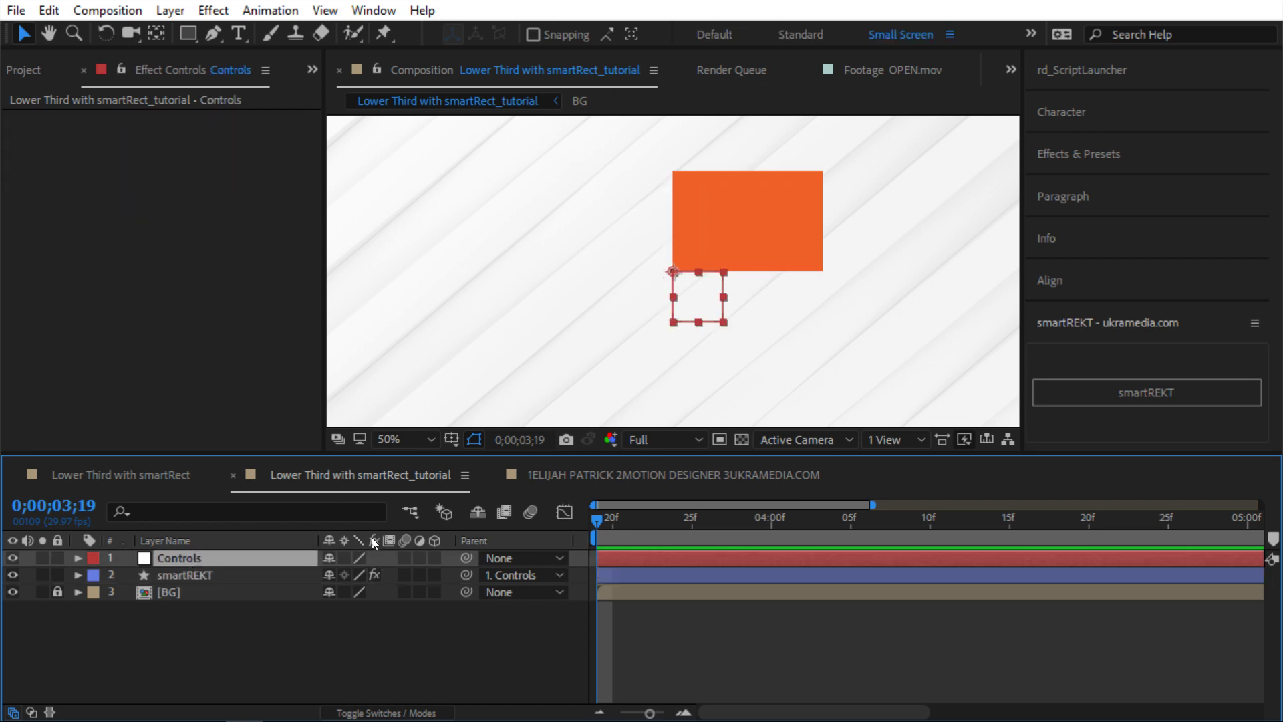
pyautogui.click(262, 575)
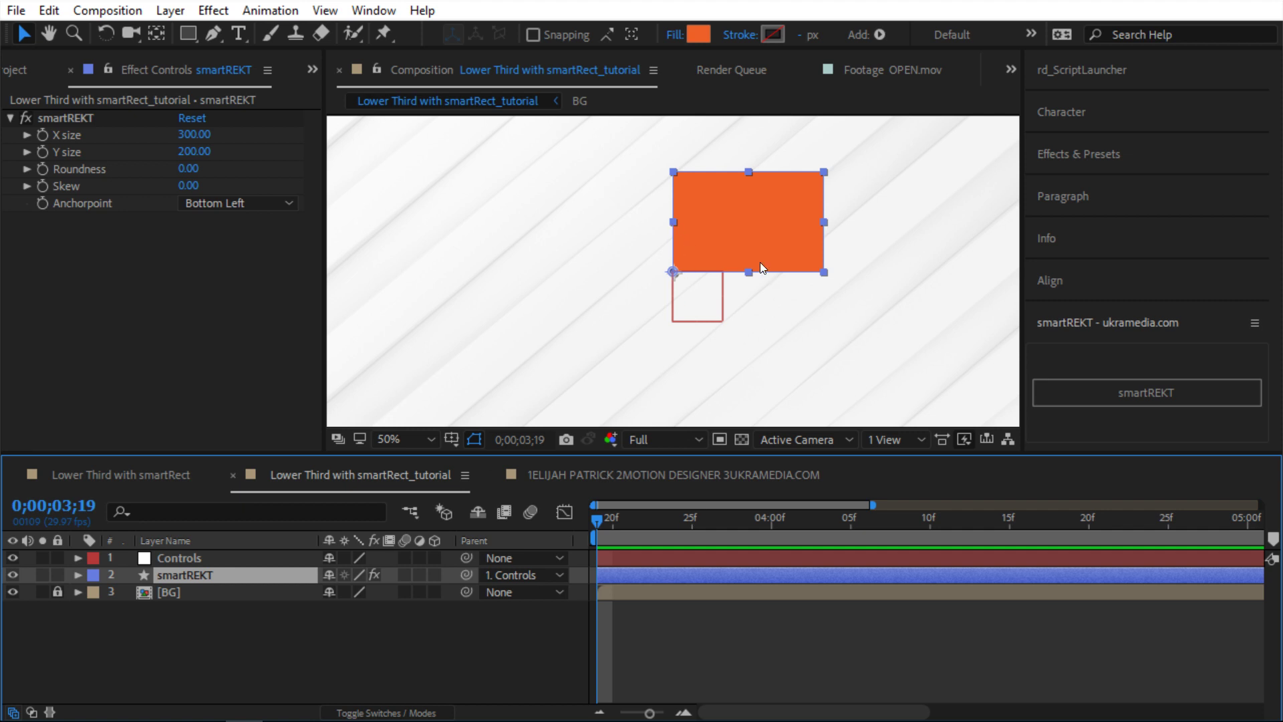
pyautogui.moveTo(760, 267); pyautogui.dragTo(938, 203)
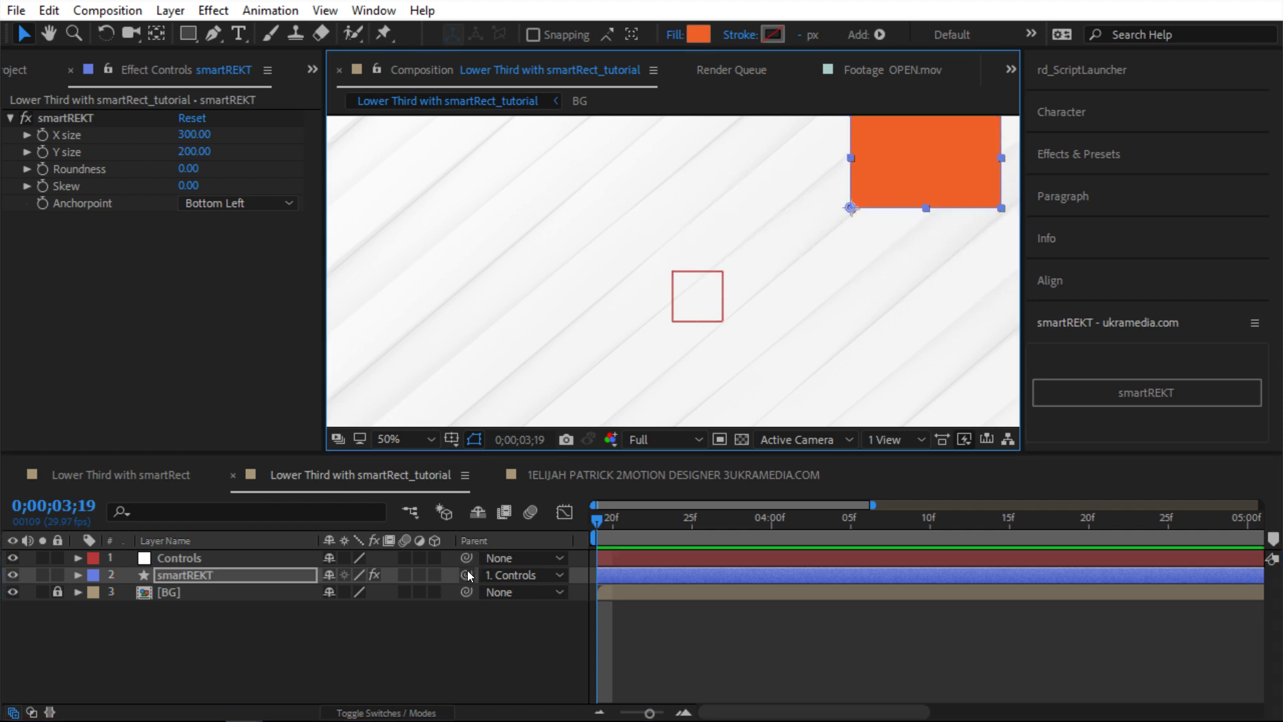
pyautogui.moveTo(468, 573); pyautogui.dragTo(258, 558)
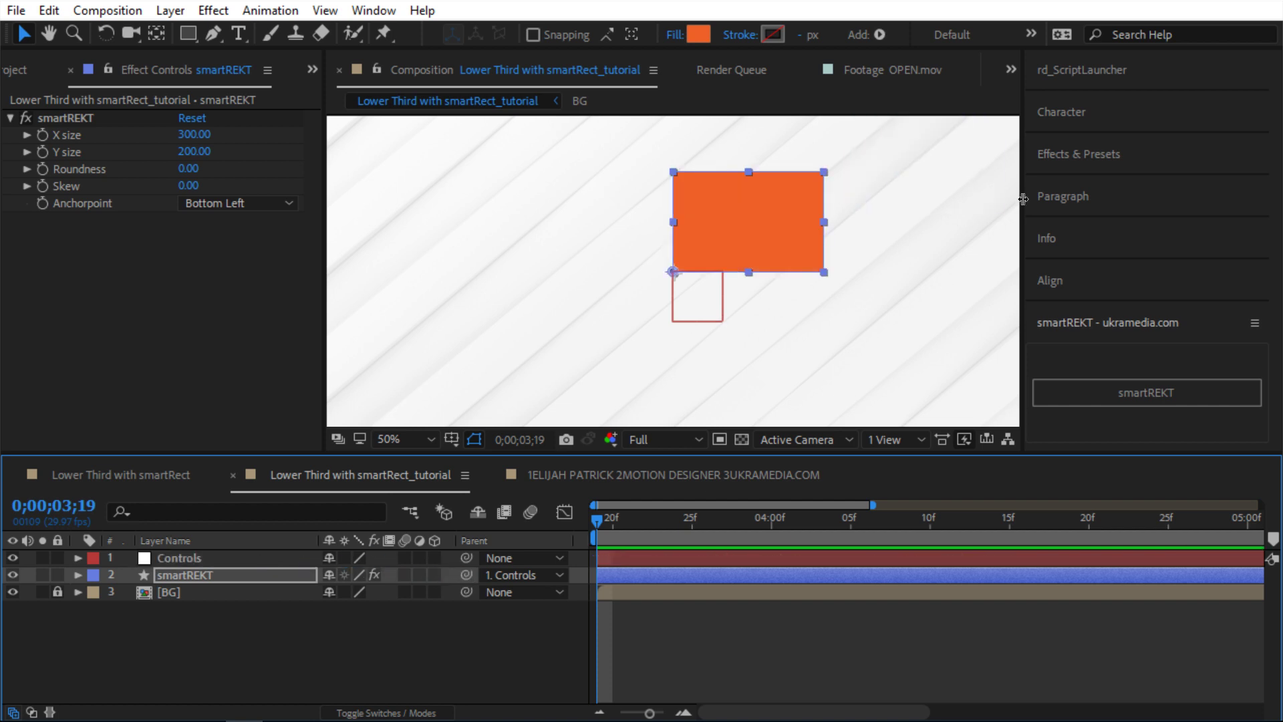
pyautogui.click(530, 655)
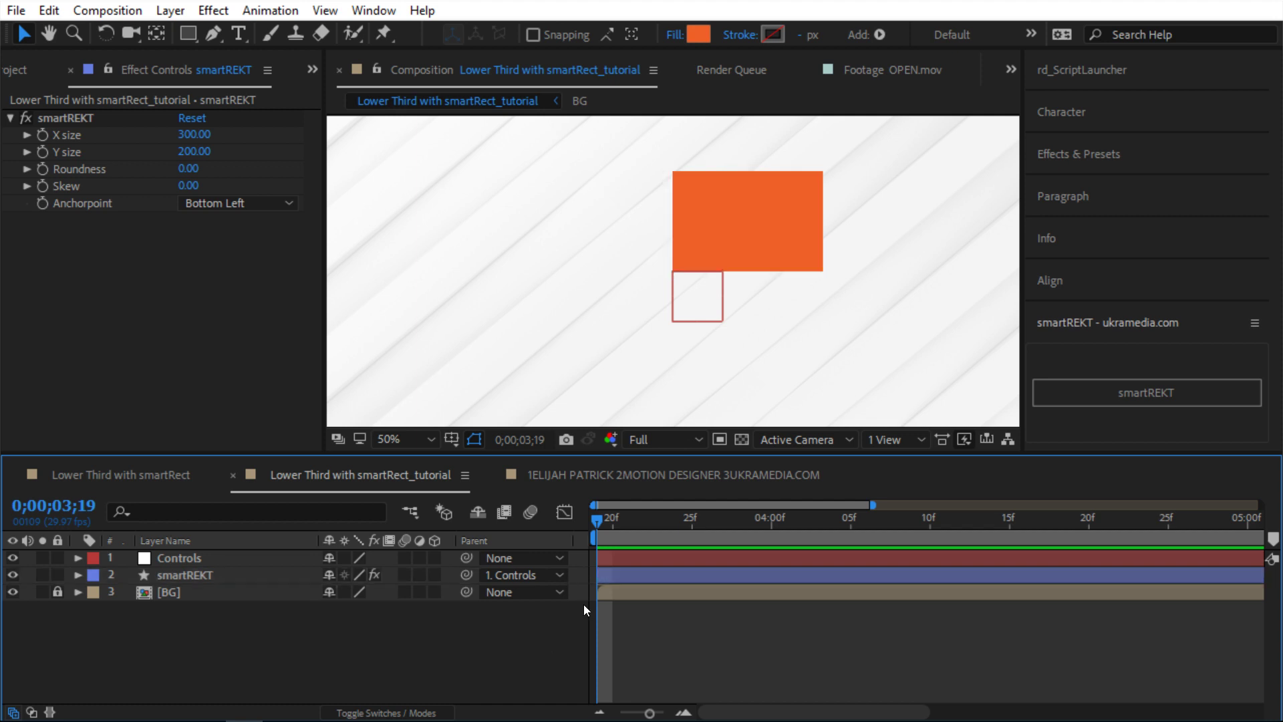
# Test moving the Controls null together with its parented rectangle, return it to its place, and deselect it.
pyautogui.click(214, 572)
pyautogui.click(212, 557)
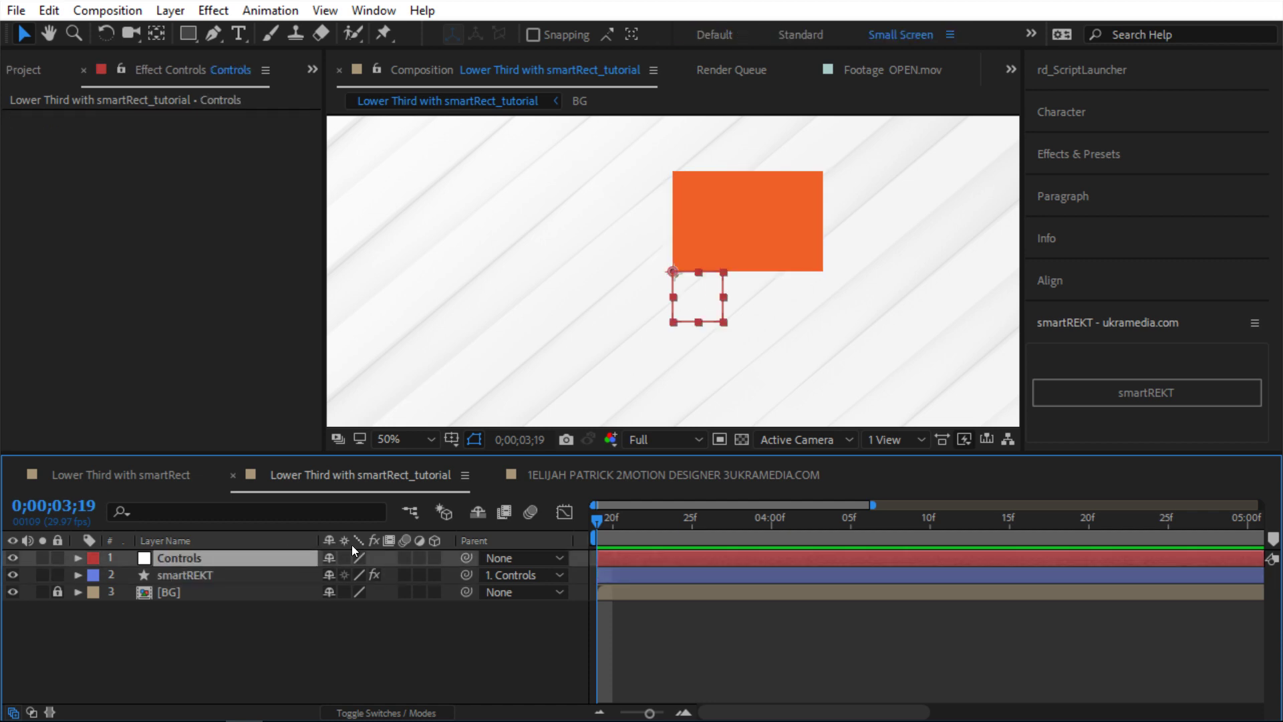
pyautogui.moveTo(710, 308)
pyautogui.mouseDown()
pyautogui.moveTo(539, 307)
pyautogui.moveTo(637, 350)
pyautogui.moveTo(710, 309)
pyautogui.mouseUp()
pyautogui.click(428, 346)
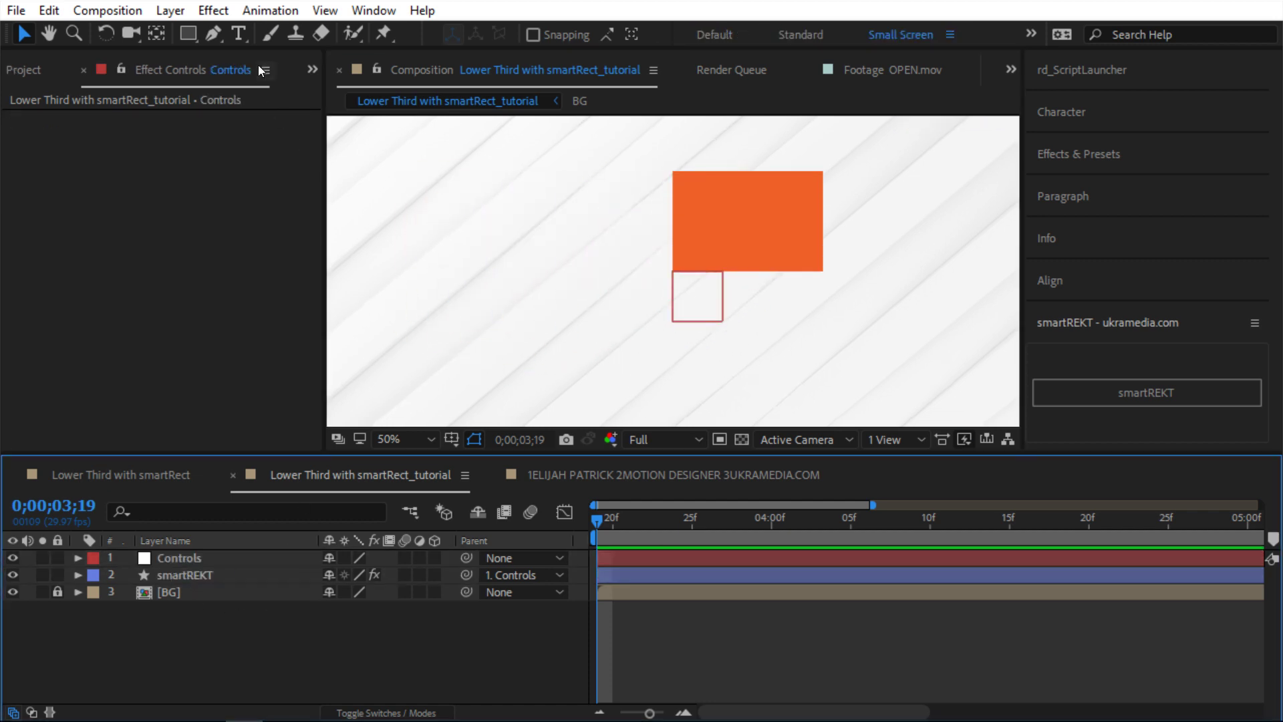
# Add a text layer reading UKRAMEDIA.COM over the orange rectangle.
pyautogui.click(239, 34)
pyautogui.click(668, 239)
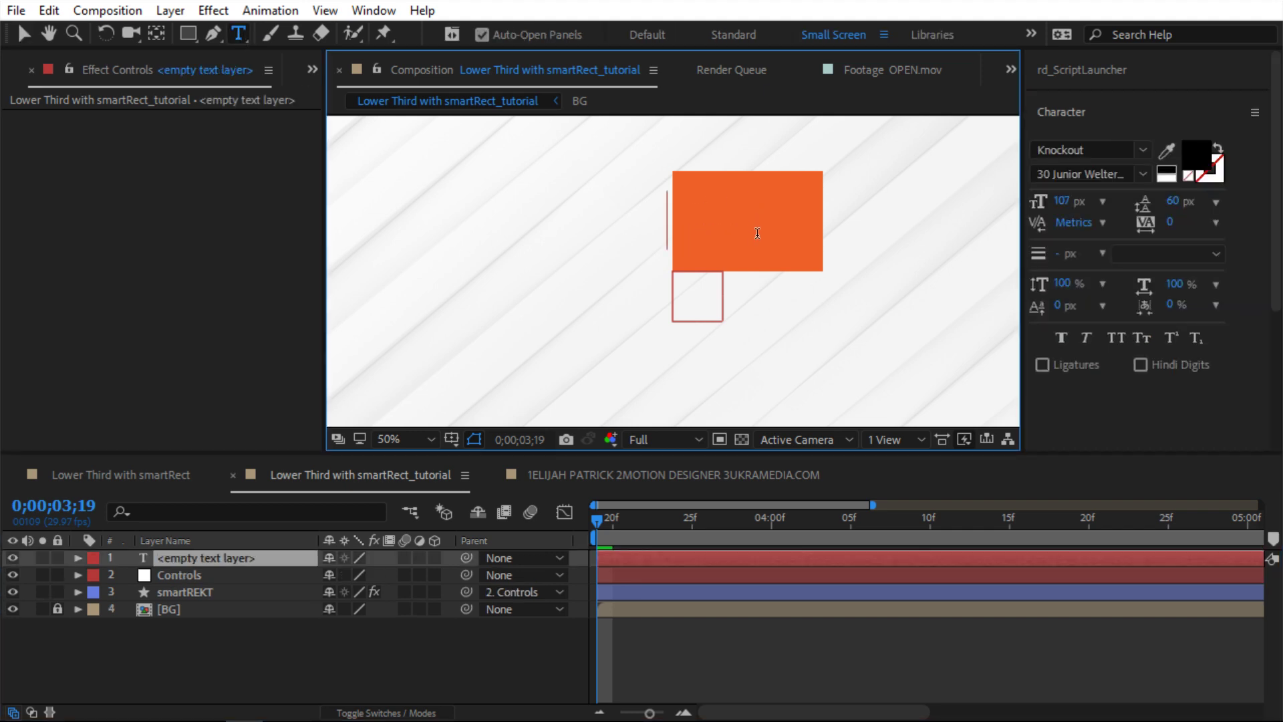
pyautogui.write('SERGEI')
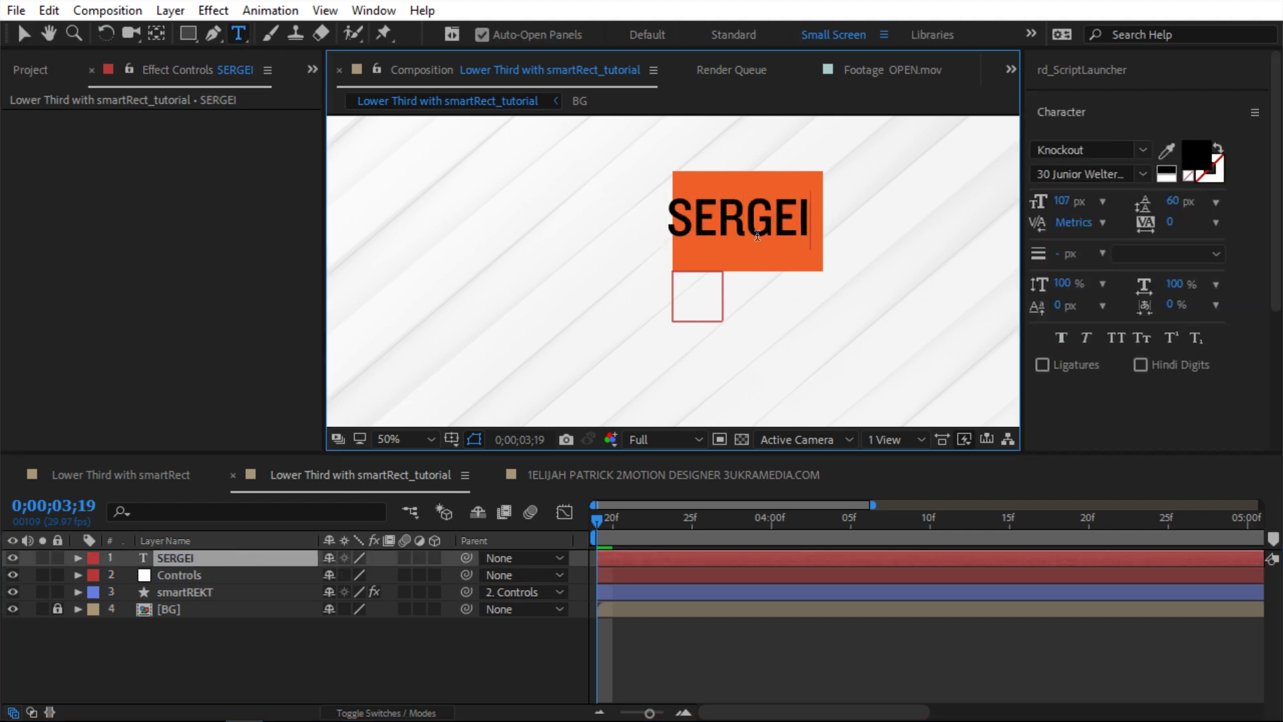
pyautogui.press('BackSpace')
pyautogui.press('BackSpace')
pyautogui.press('Left')
pyautogui.press('Delete')
pyautogui.press('BackSpace')
pyautogui.press('BackSpace')
pyautogui.press('BackSpace')
pyautogui.write('UKRAM')
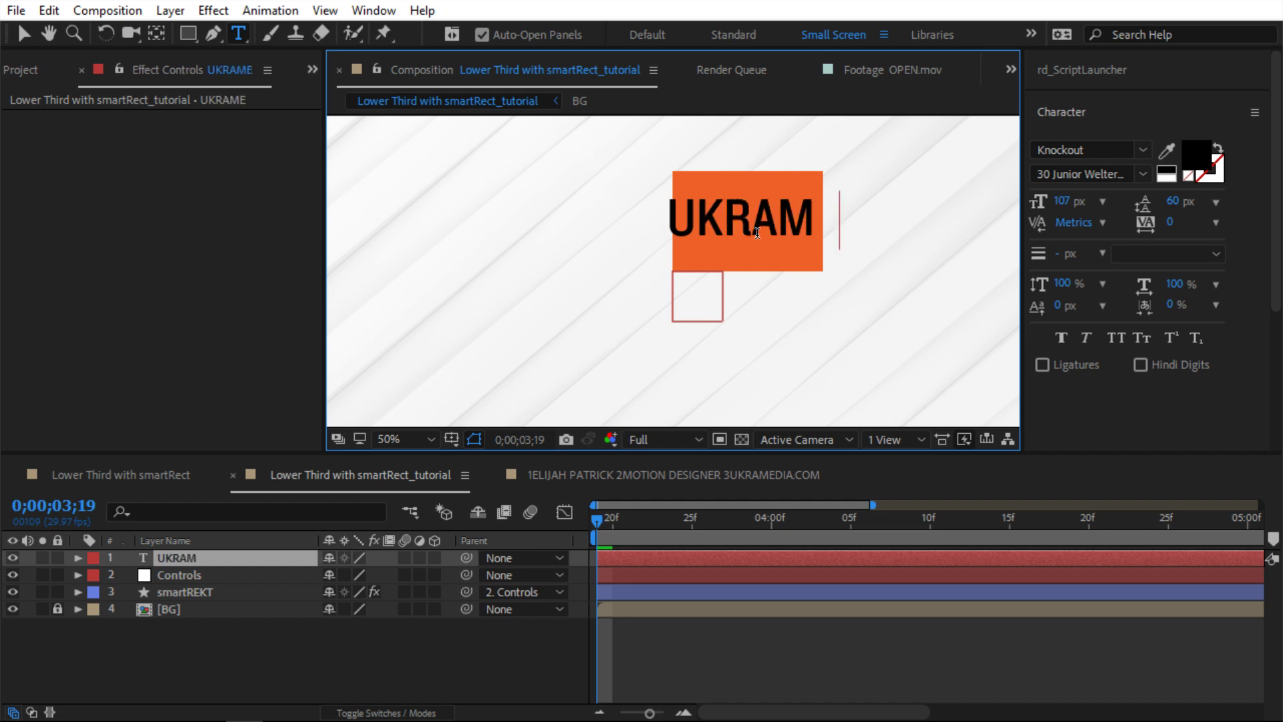
pyautogui.write('EDIA.COM')
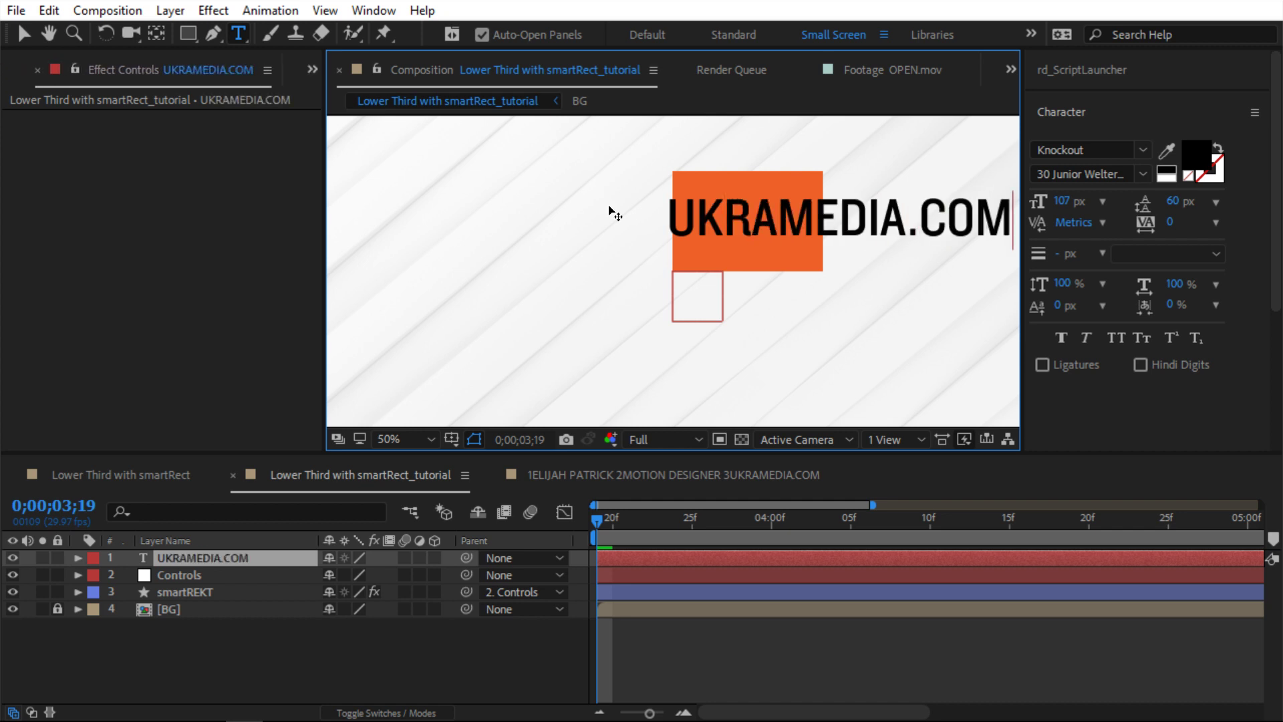
# Place Controls at the top of the layer stack and parent UKRAMEDIA.COM to it, snapping the text to the null's position.
pyautogui.click(23, 34)
pyautogui.moveTo(859, 241)
pyautogui.mouseDown()
pyautogui.moveTo(764, 252)
pyautogui.moveTo(849, 218)
pyautogui.mouseUp()
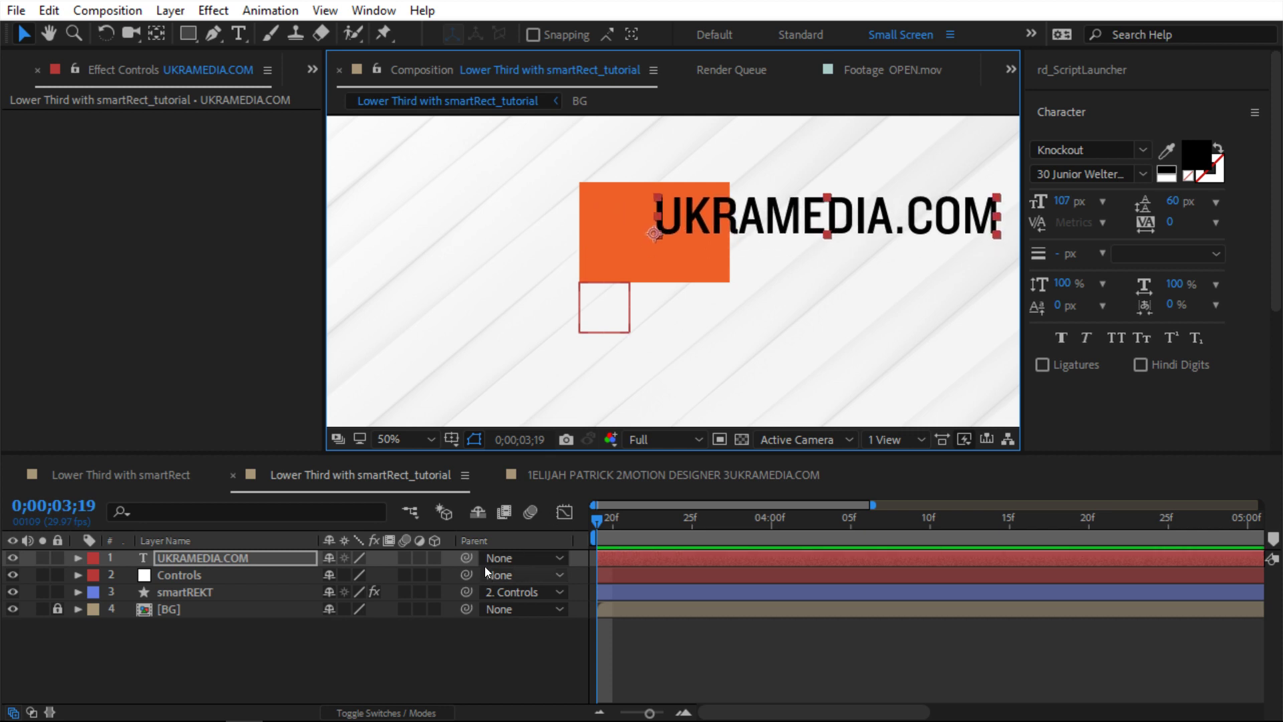
pyautogui.moveTo(466, 558); pyautogui.dragTo(193, 557)
pyautogui.press('F2')
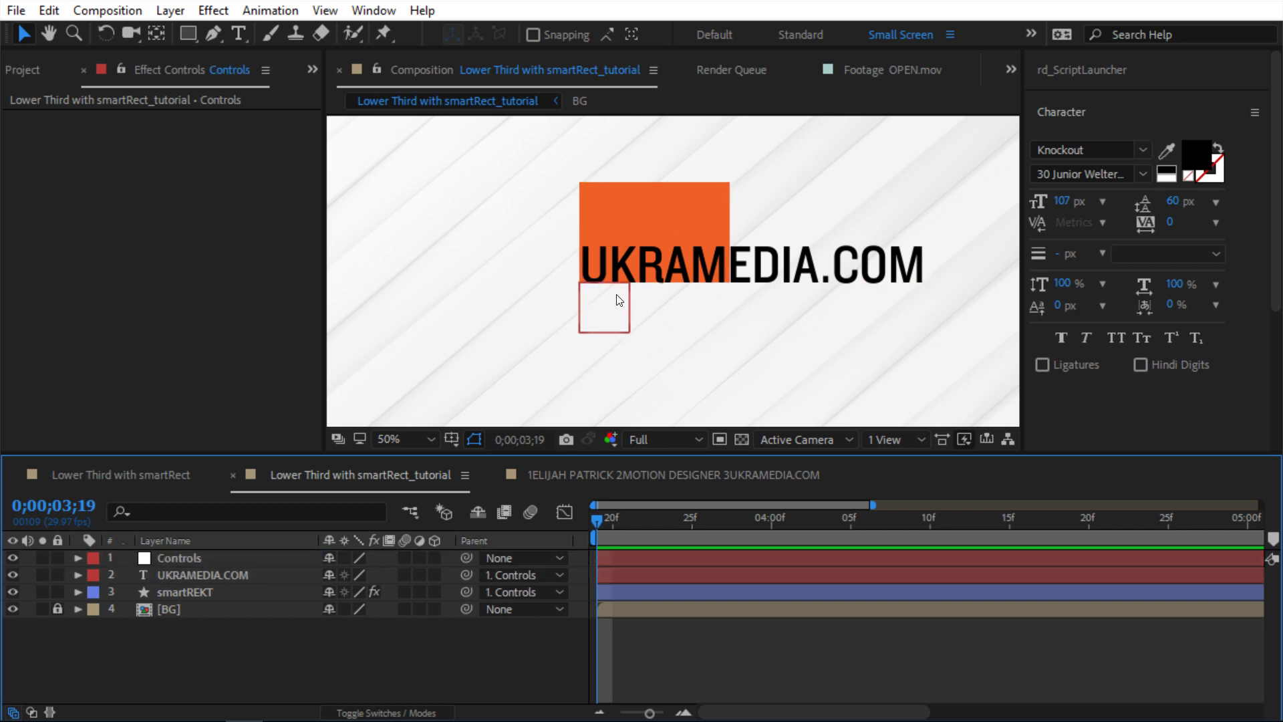
# Reveal and compare the Position values of the UKRAMEDIA.COM, smartREKT and Controls layers.
pyautogui.click(236, 576)
pyautogui.keyDown('shift'); pyautogui.click(227, 591); pyautogui.keyUp('shift')
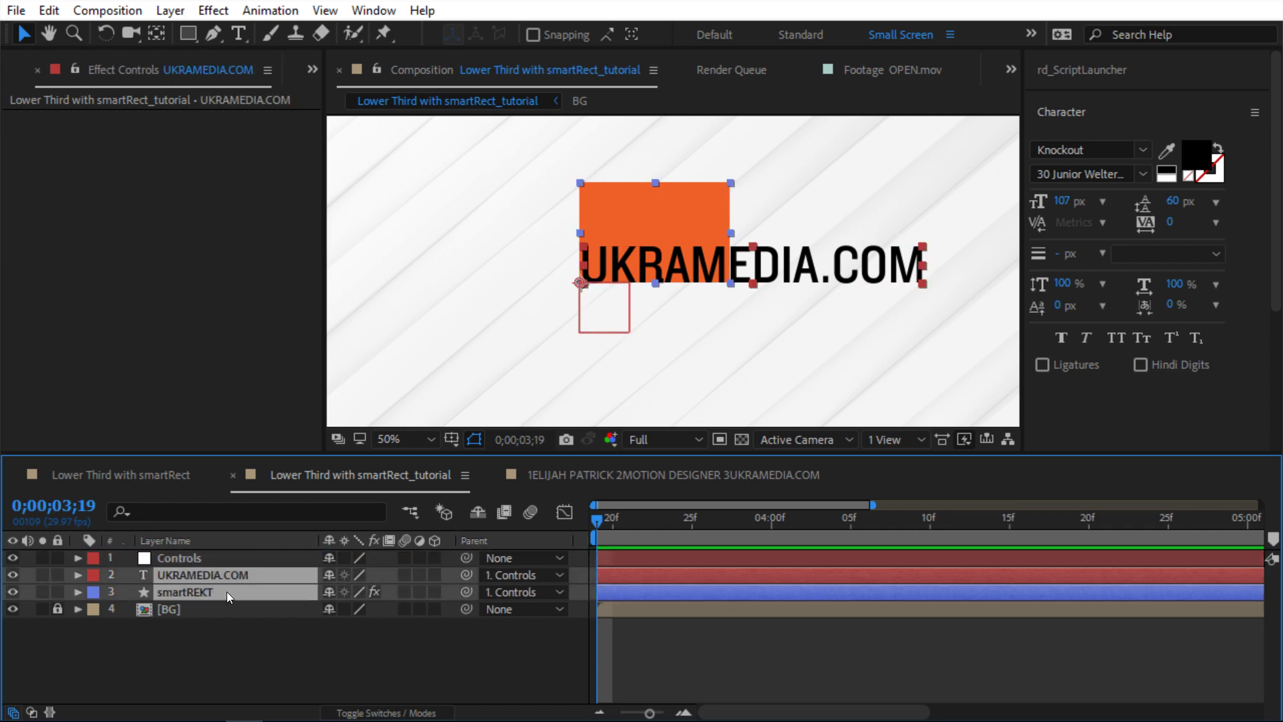
pyautogui.press('p')
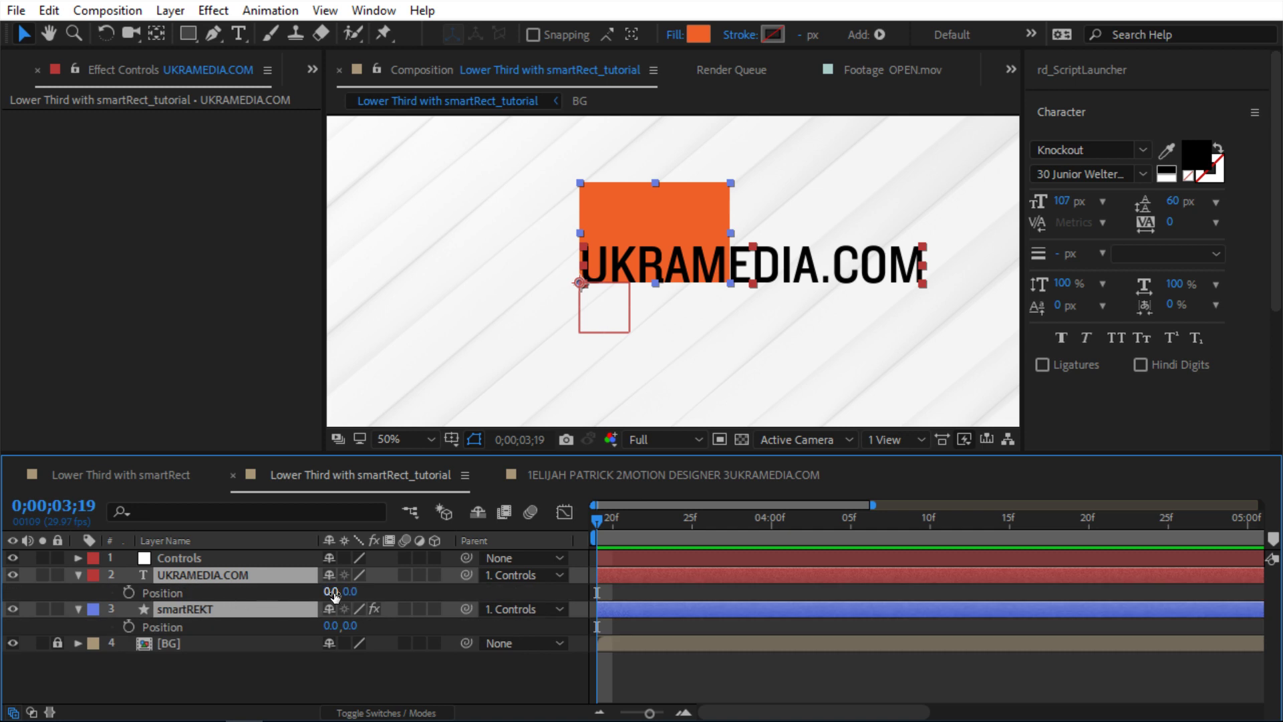
pyautogui.click(256, 655)
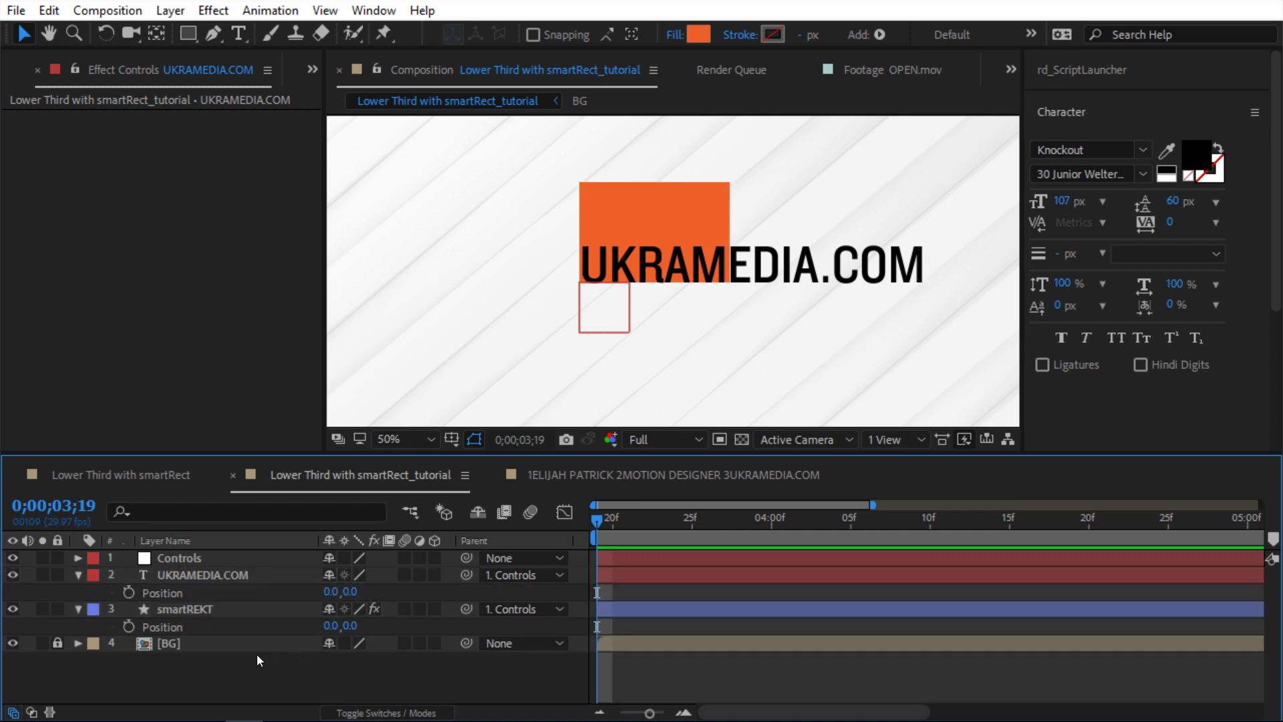
pyautogui.click(198, 559)
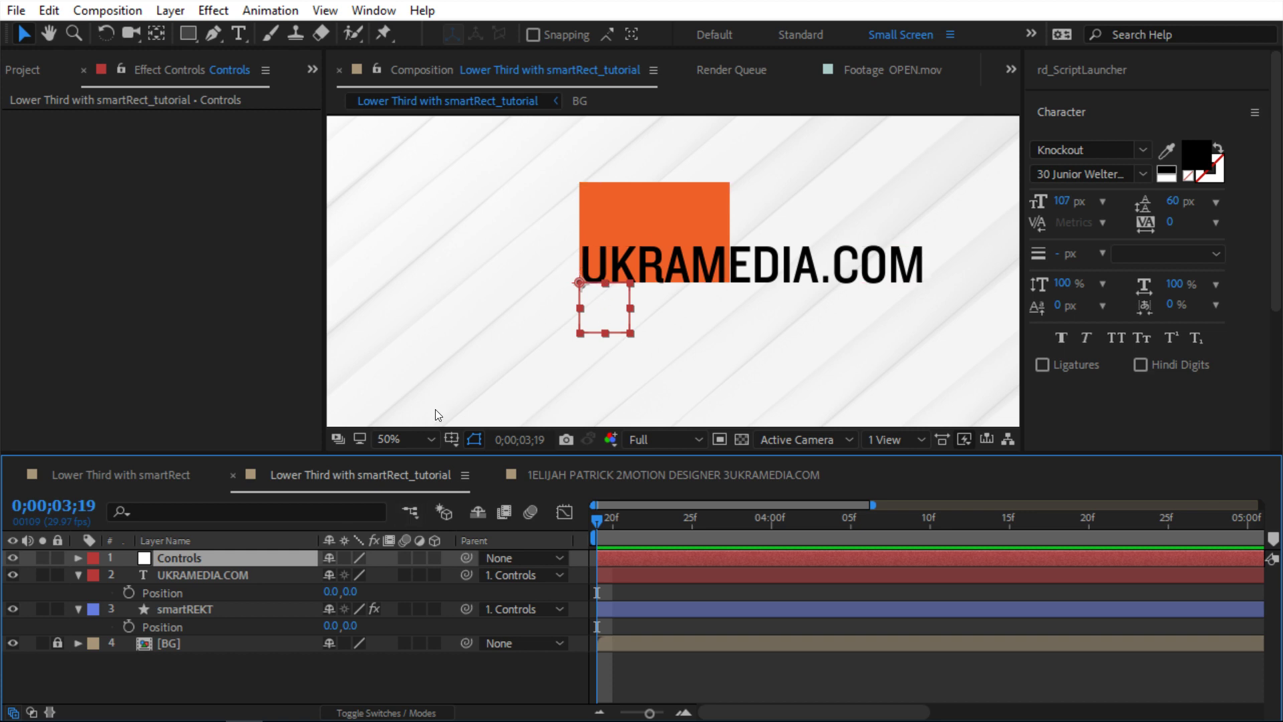
pyautogui.press('p')
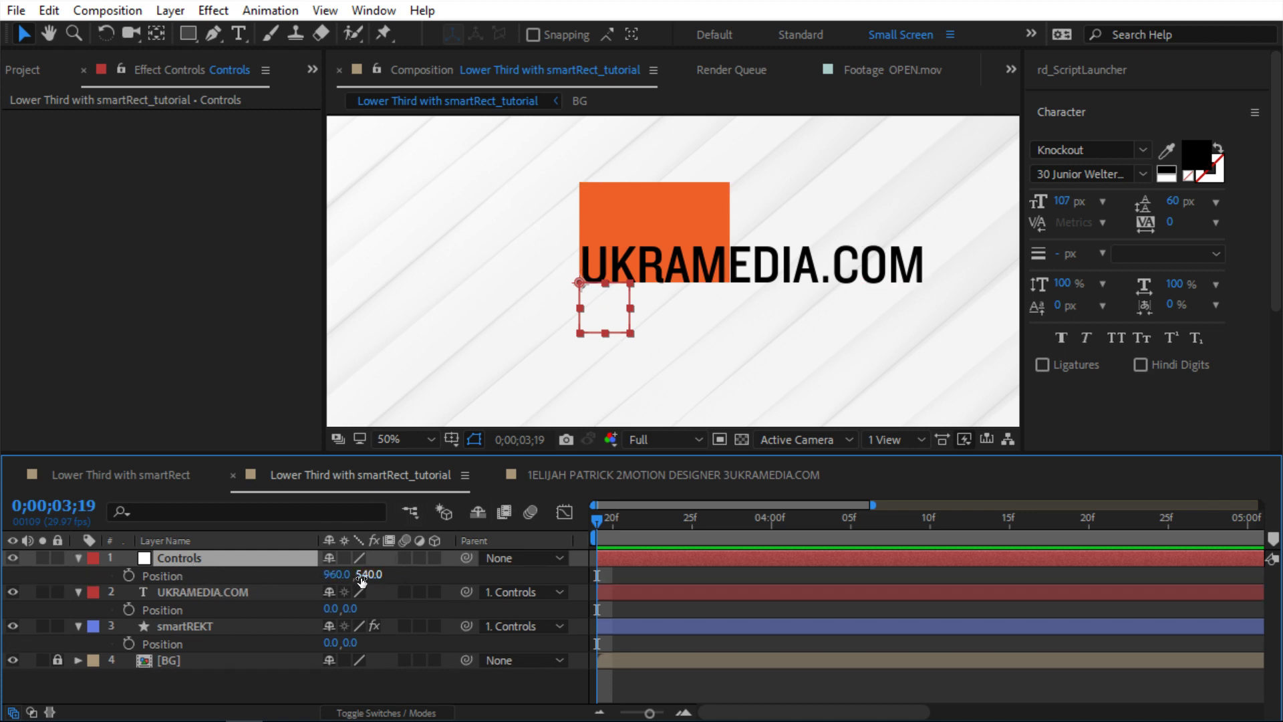
pyautogui.click(227, 592)
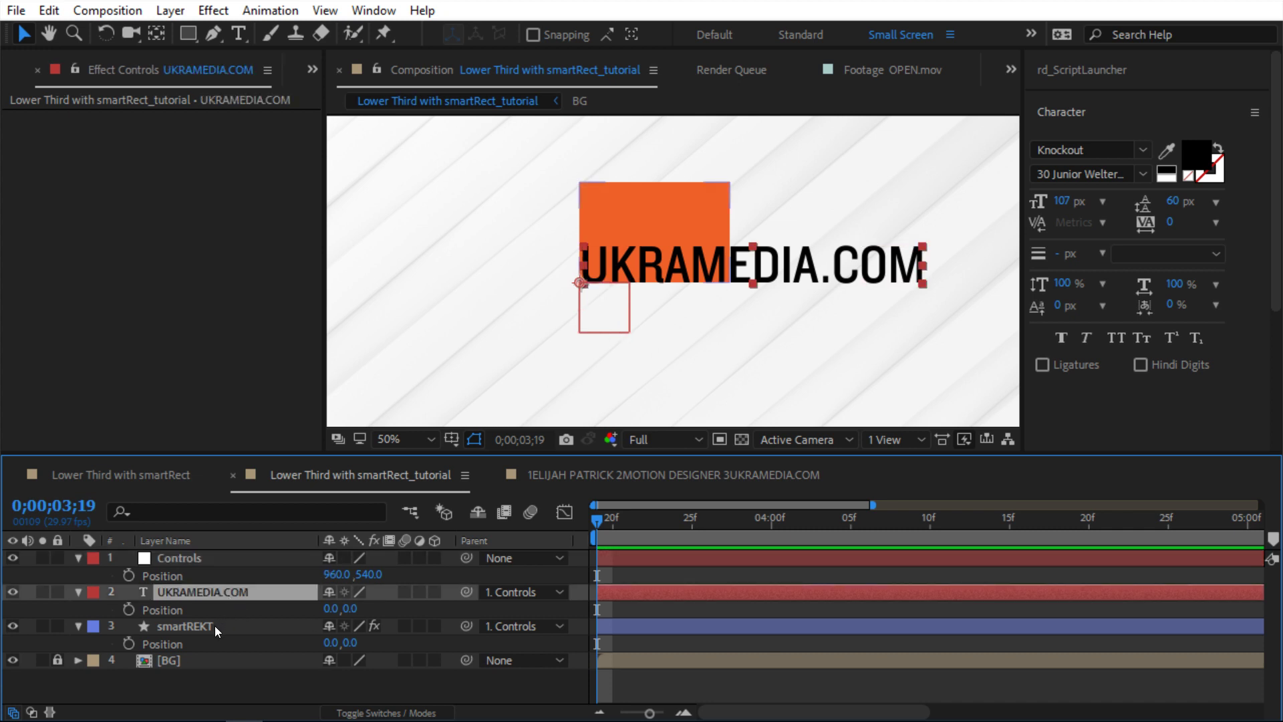
pyautogui.keyDown('ctrl'); pyautogui.click(217, 627); pyautogui.keyUp('ctrl')
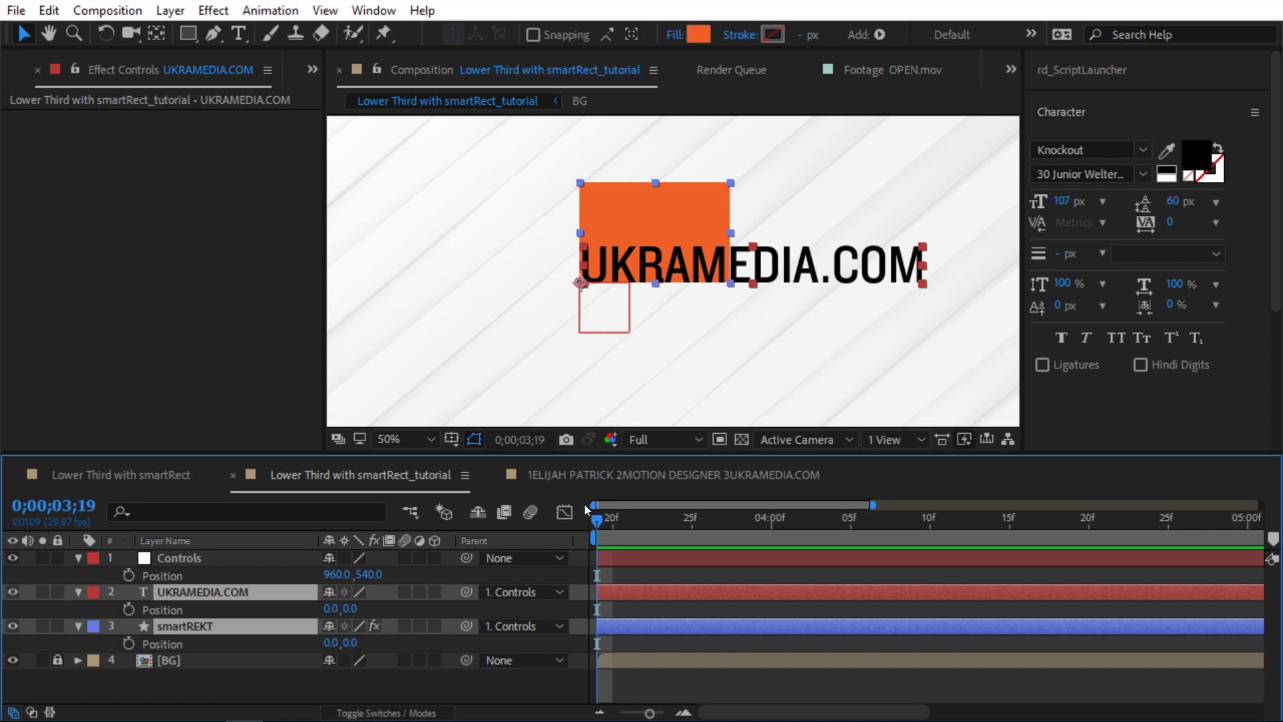
pyautogui.click(540, 572)
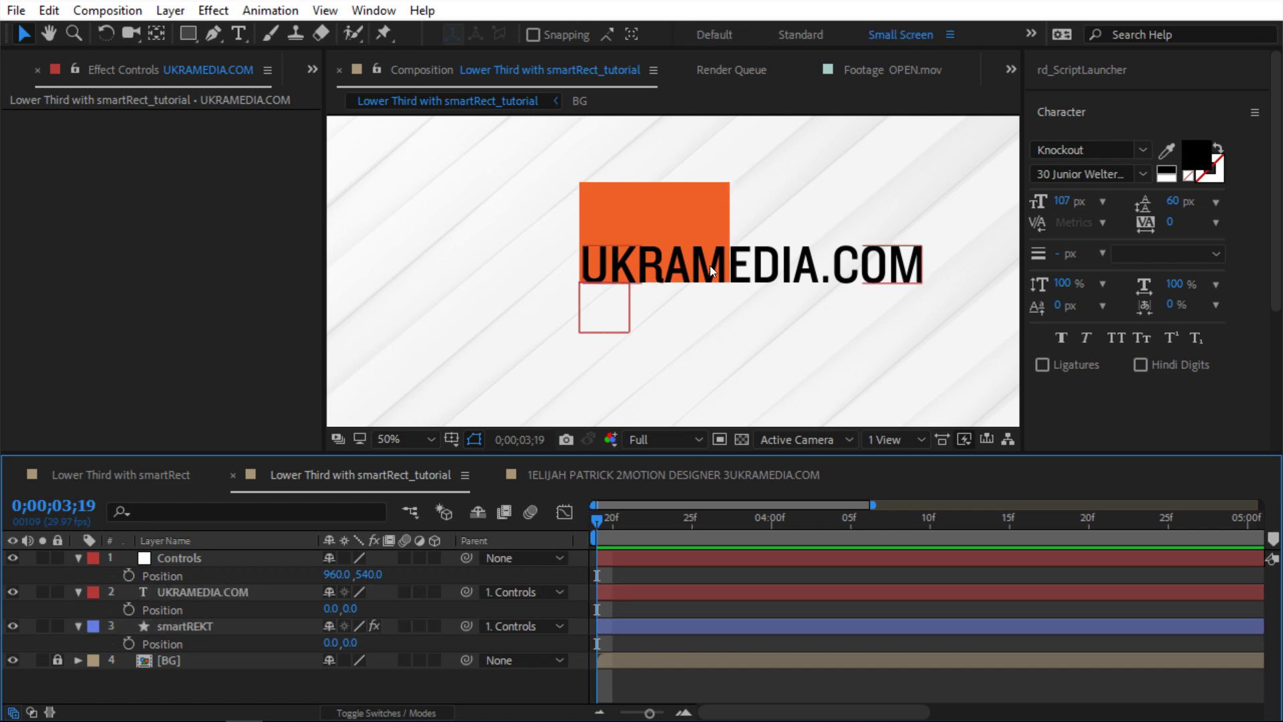
# Collapse the Controls and UKRAMEDIA.COM layers' properties and select the smartREKT layer.
pyautogui.click(284, 595)
pyautogui.click(247, 561)
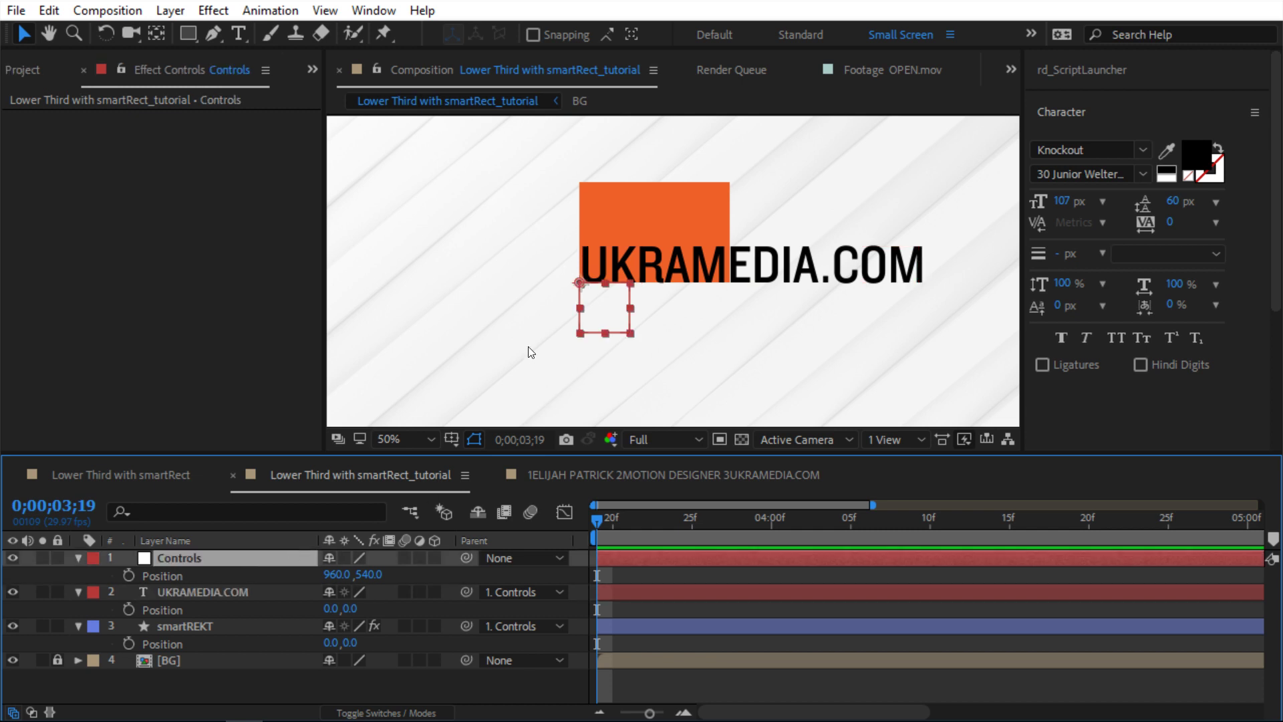
pyautogui.click(77, 557)
pyautogui.click(191, 576)
pyautogui.click(77, 575)
pyautogui.click(223, 592)
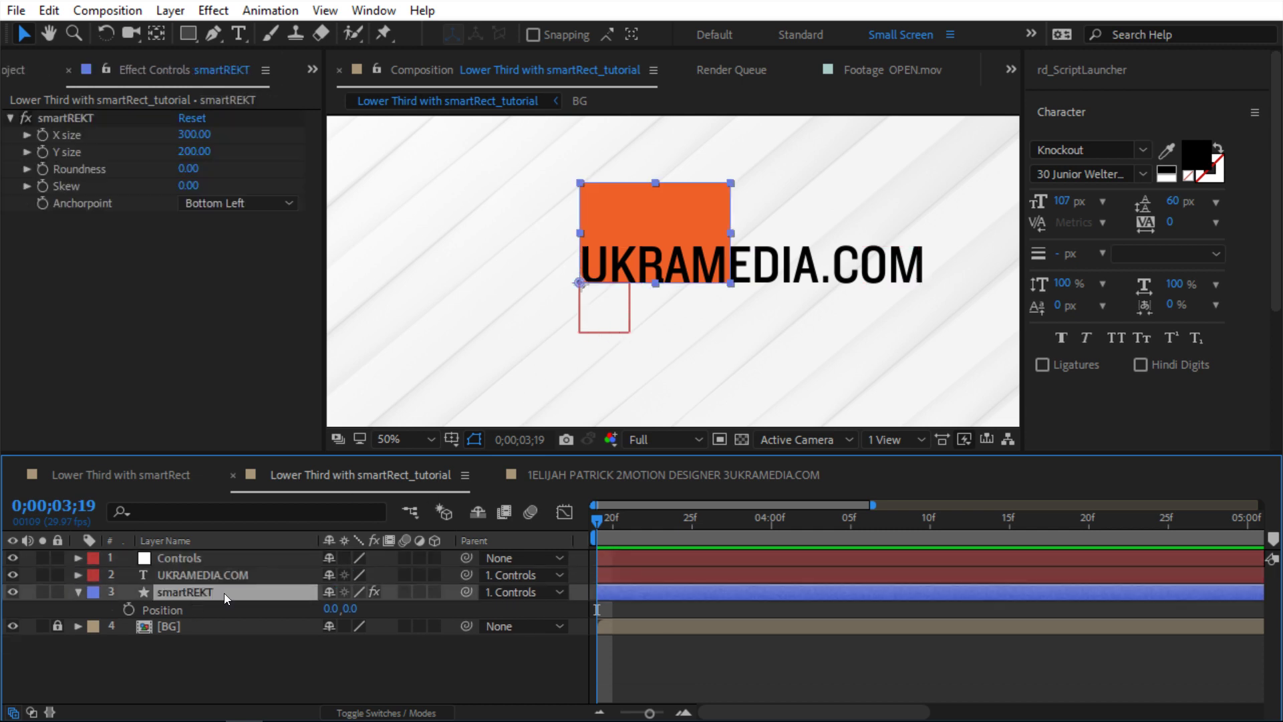
# Isolate the smartREKT effect's X size property in the timeline, trying and undoing a wider value along the way.
pyautogui.press('e')
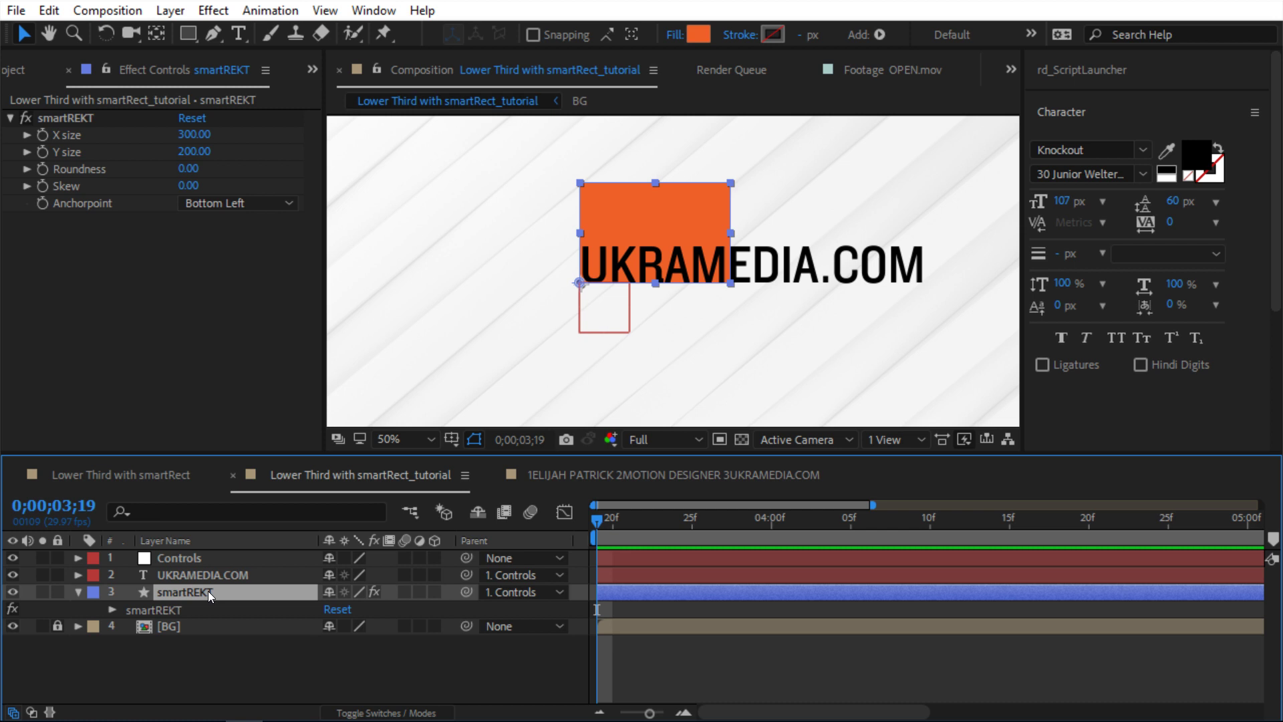
pyautogui.click(112, 609)
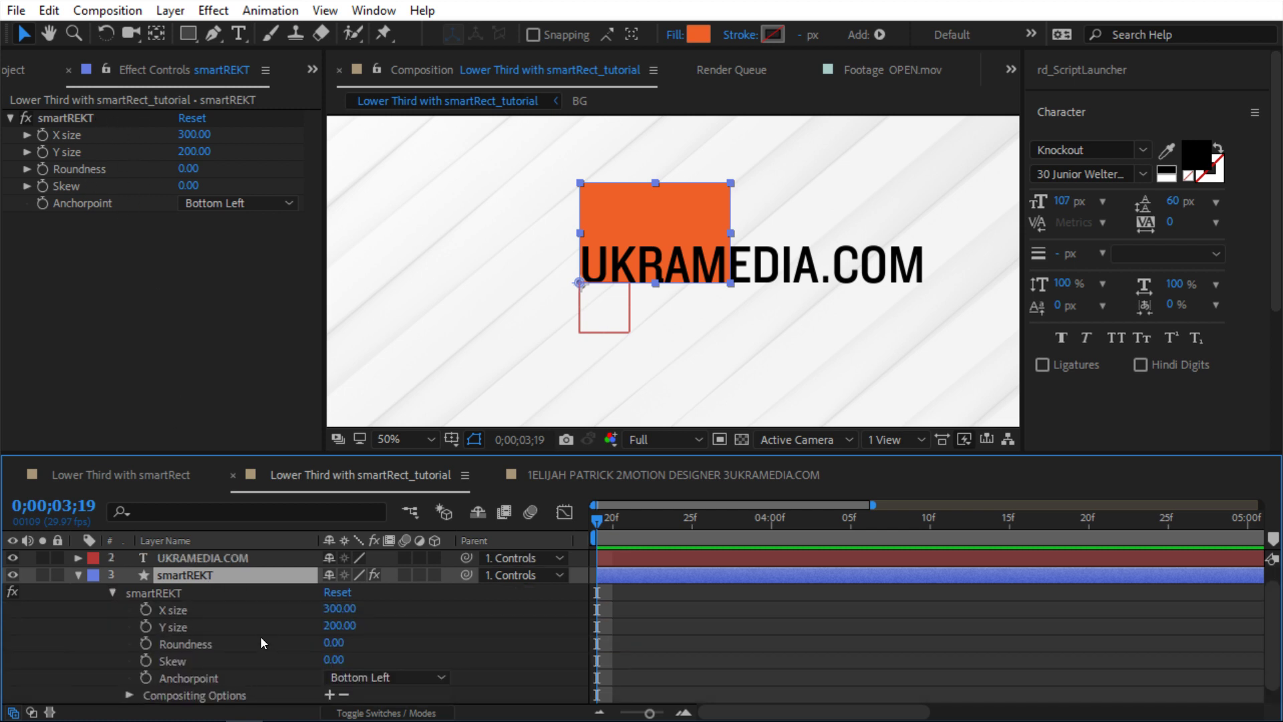
pyautogui.moveTo(340, 608); pyautogui.dragTo(458, 619)
pyautogui.hotkey('ctrl', 'z')
pyautogui.click(190, 609)
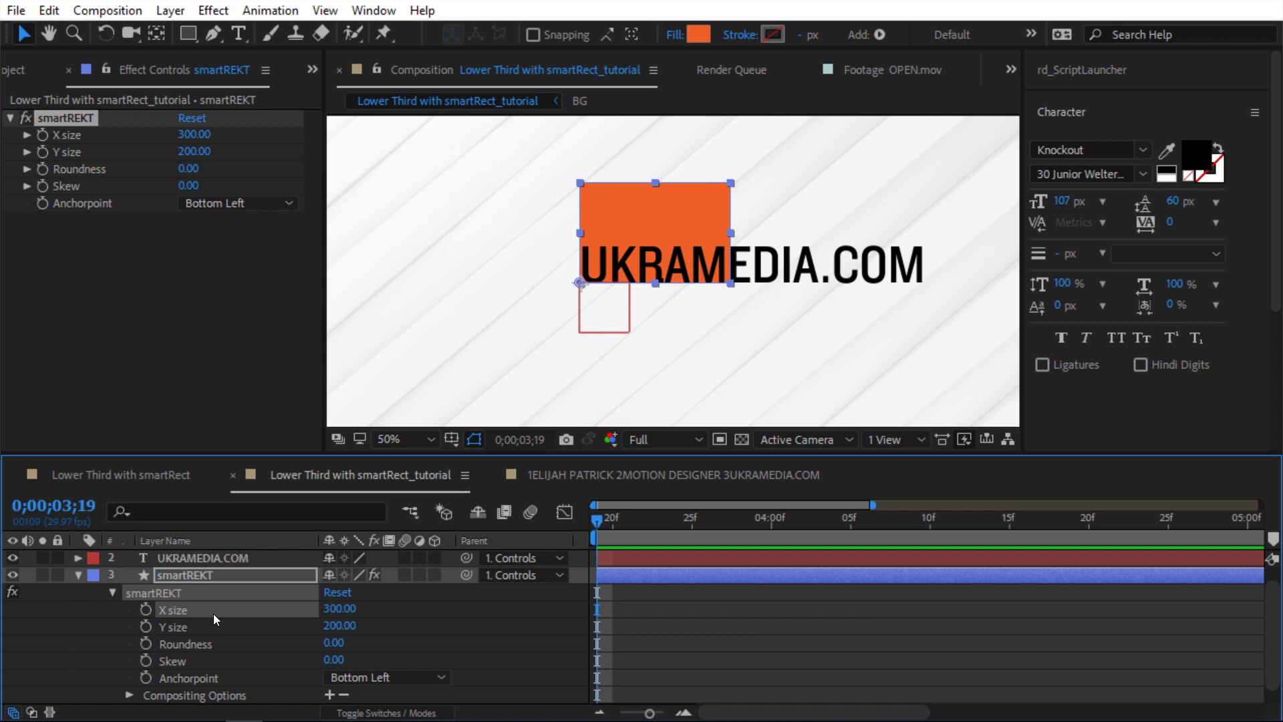
pyautogui.press('s')
pyautogui.press('s')
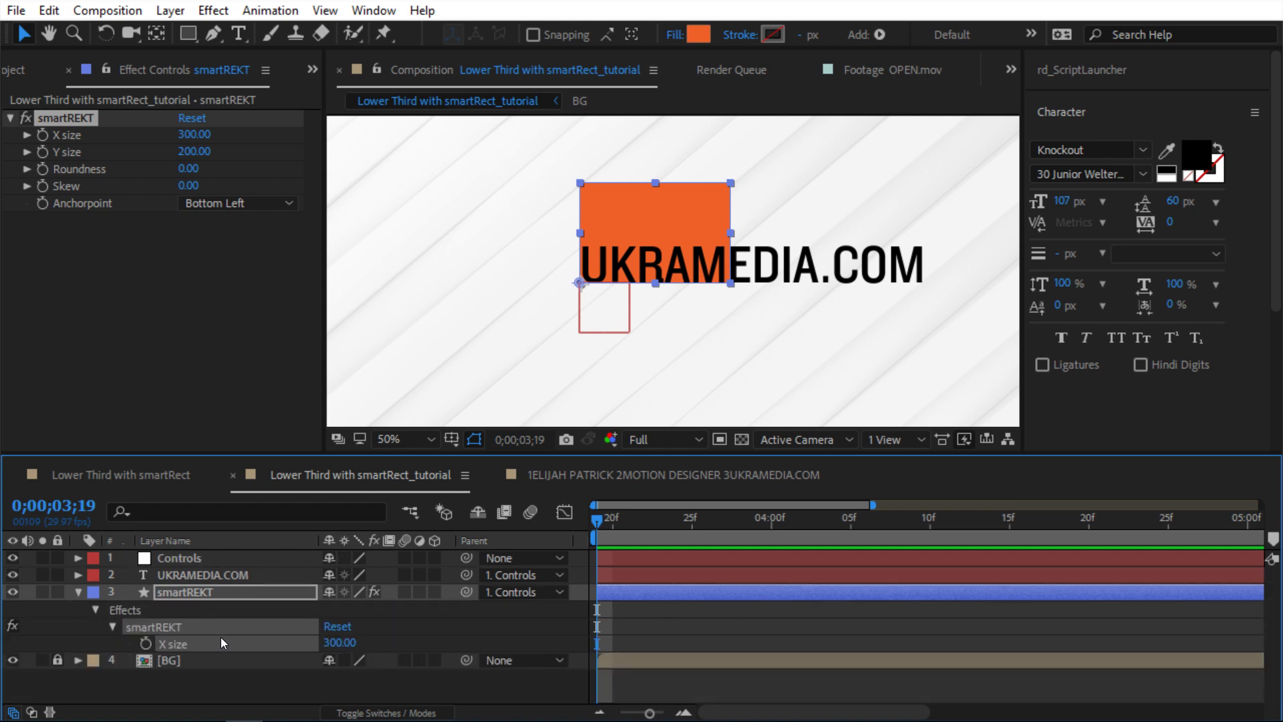
# Add the expression textWidth = thisComp.layer("UKRAMEDIA.COM").sourceRectAtTime().width; to X size, referencing the text layer with the pick whip.
pyautogui.keyDown('alt'); pyautogui.click(146, 644); pyautogui.keyUp('alt')
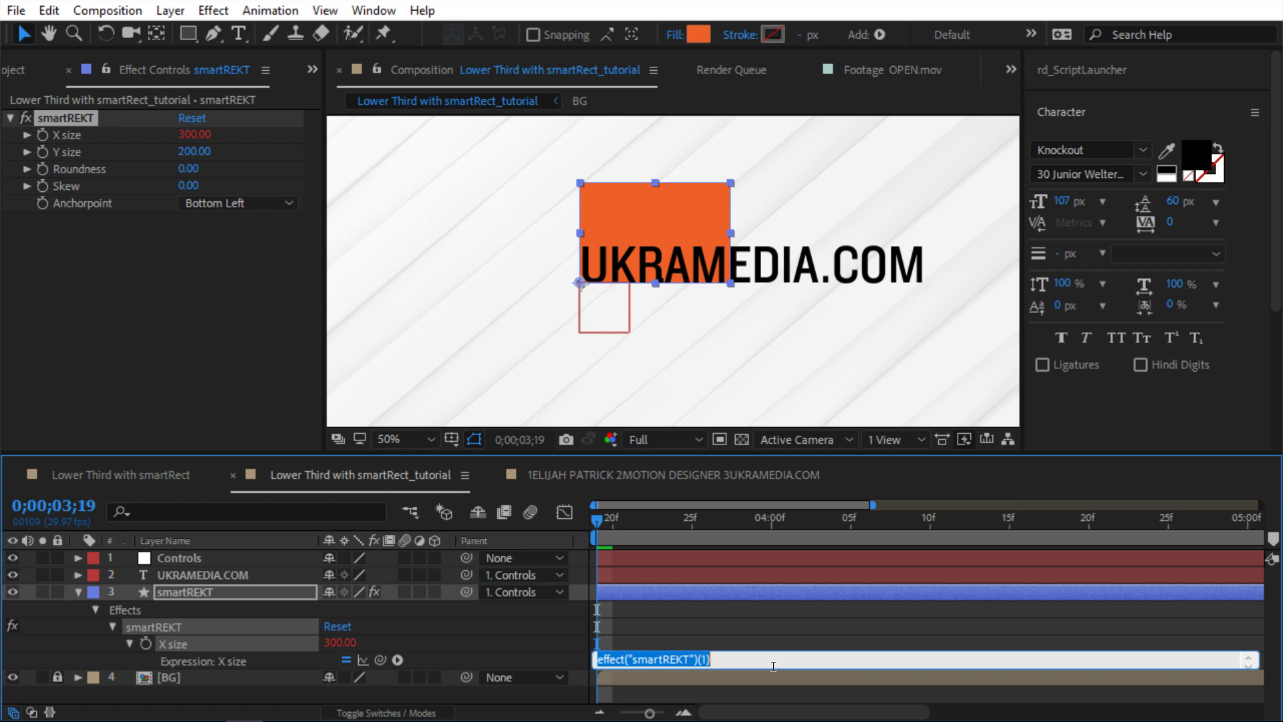
pyautogui.moveTo(773, 669); pyautogui.dragTo(773, 721)
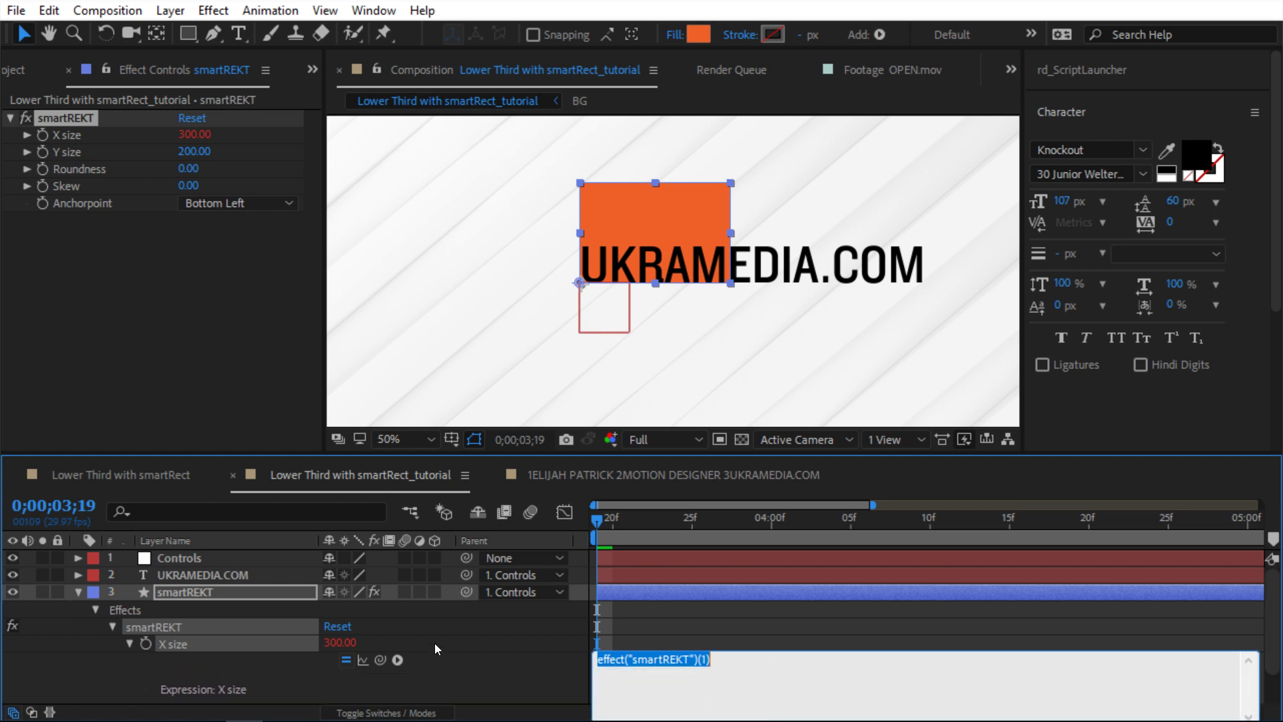
pyautogui.scroll(-2, 464, 629)
pyautogui.click(556, 629)
pyautogui.click(705, 624)
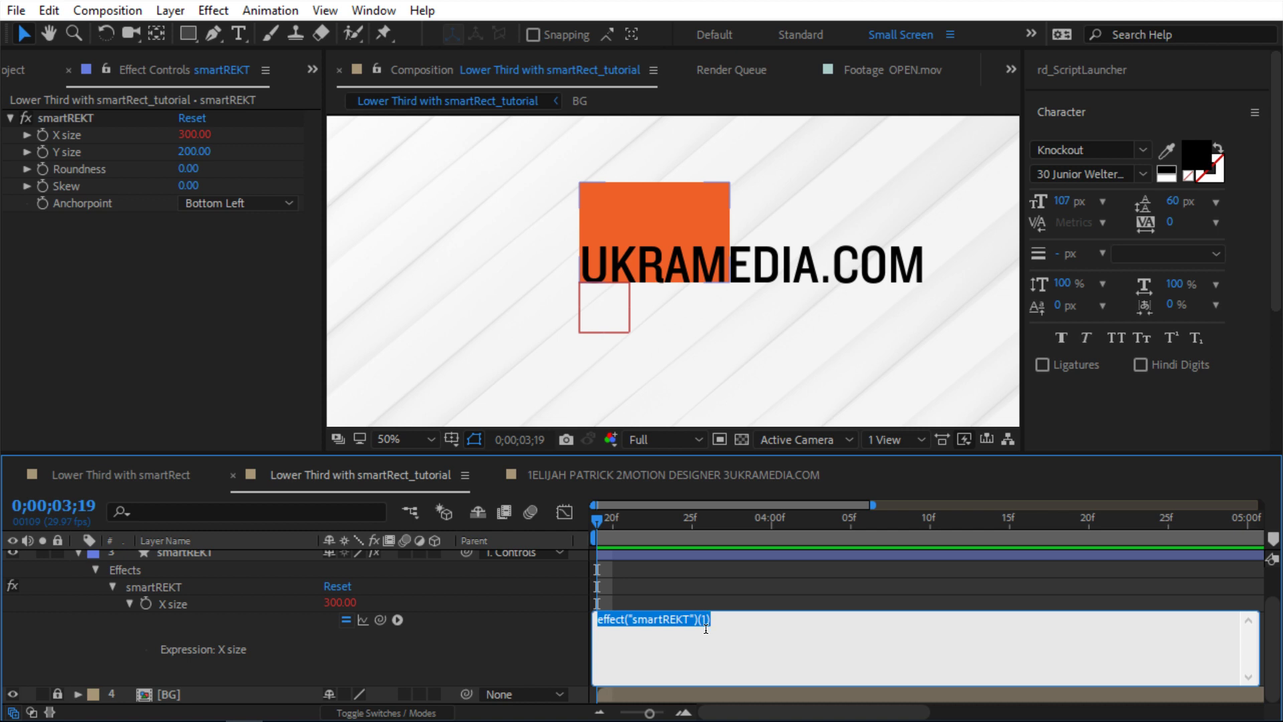
pyautogui.write('text')
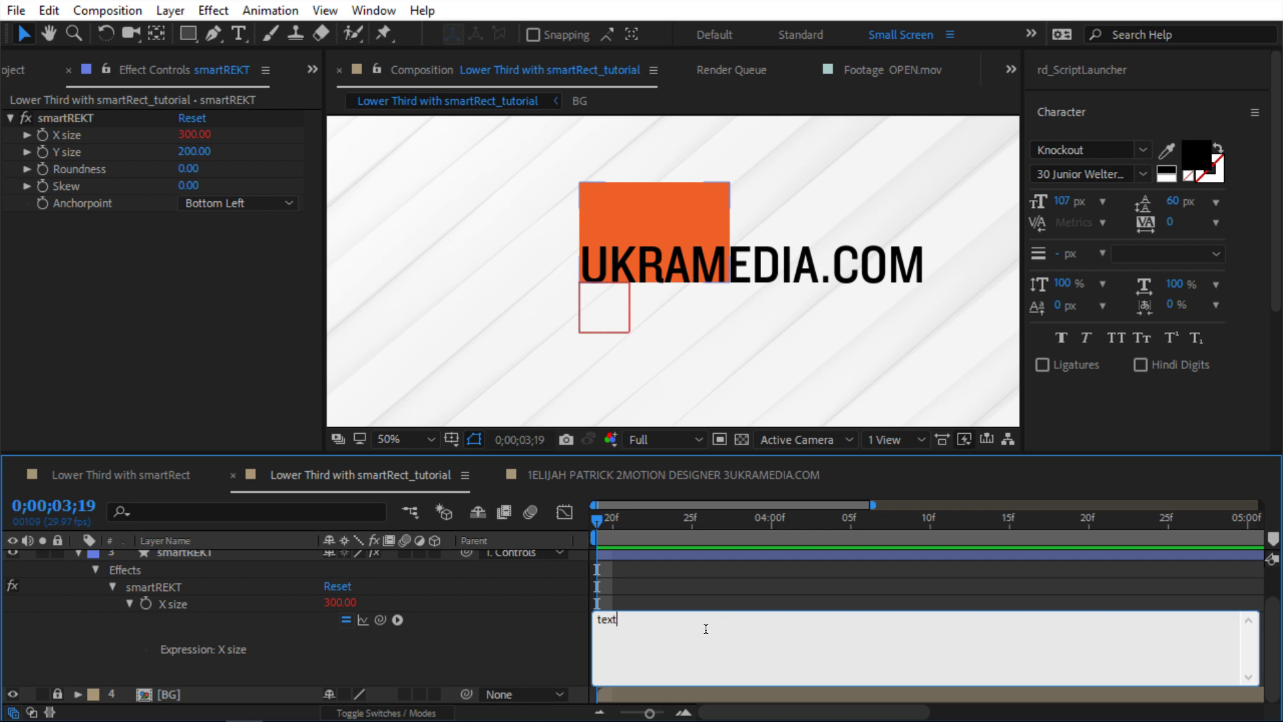
pyautogui.write('Width =')
pyautogui.scroll(2, 766, 544)
pyautogui.moveTo(380, 660); pyautogui.dragTo(246, 578)
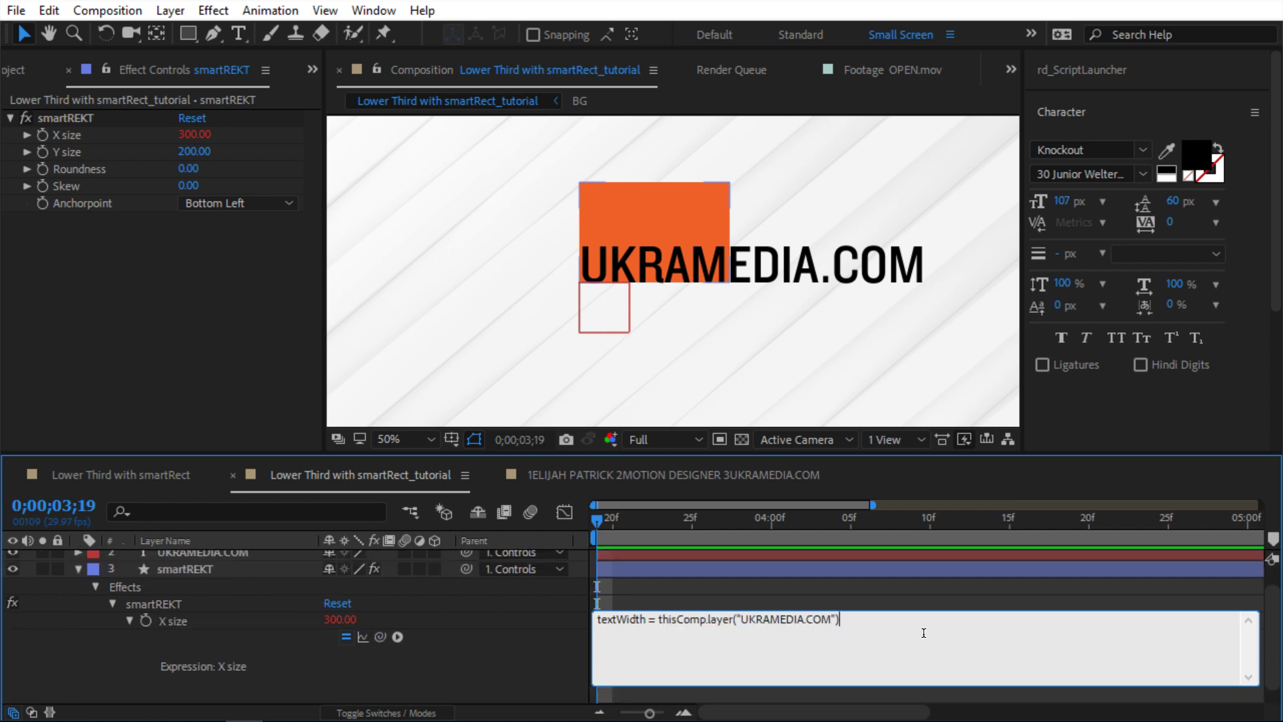
pyautogui.write('.sourceRectAtTime().width;')
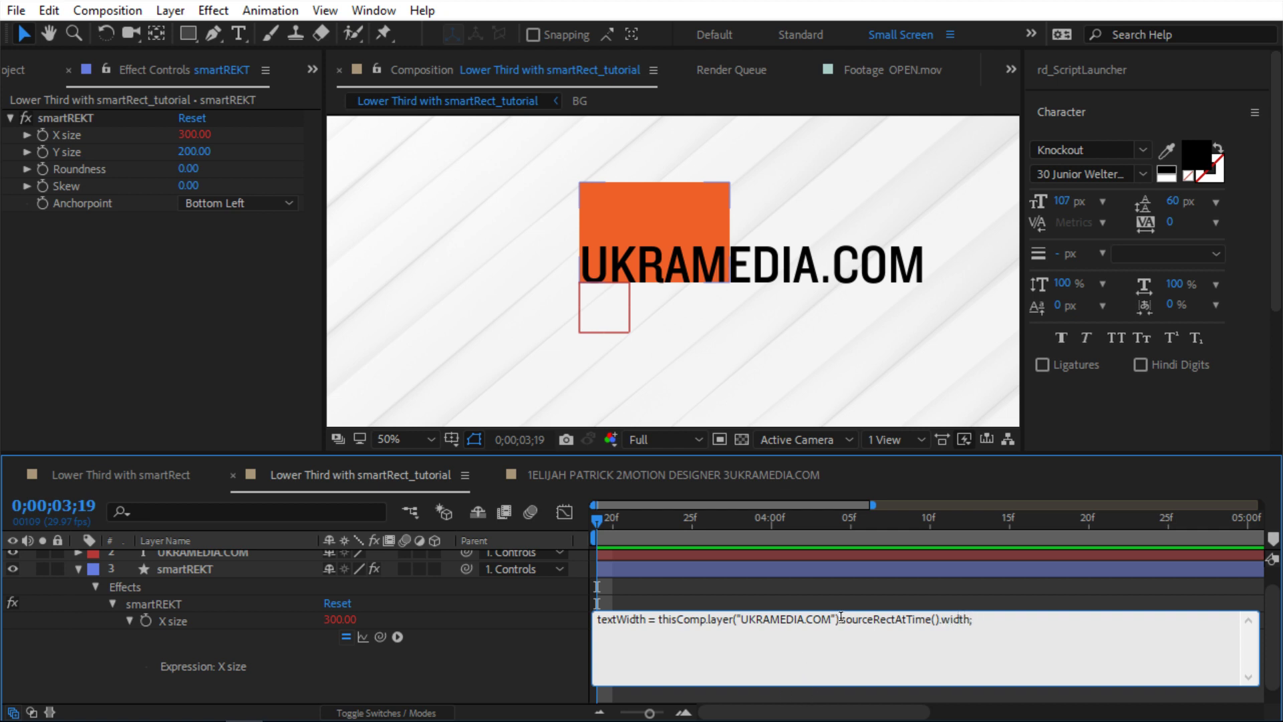
pyautogui.moveTo(840, 620); pyautogui.dragTo(936, 621)
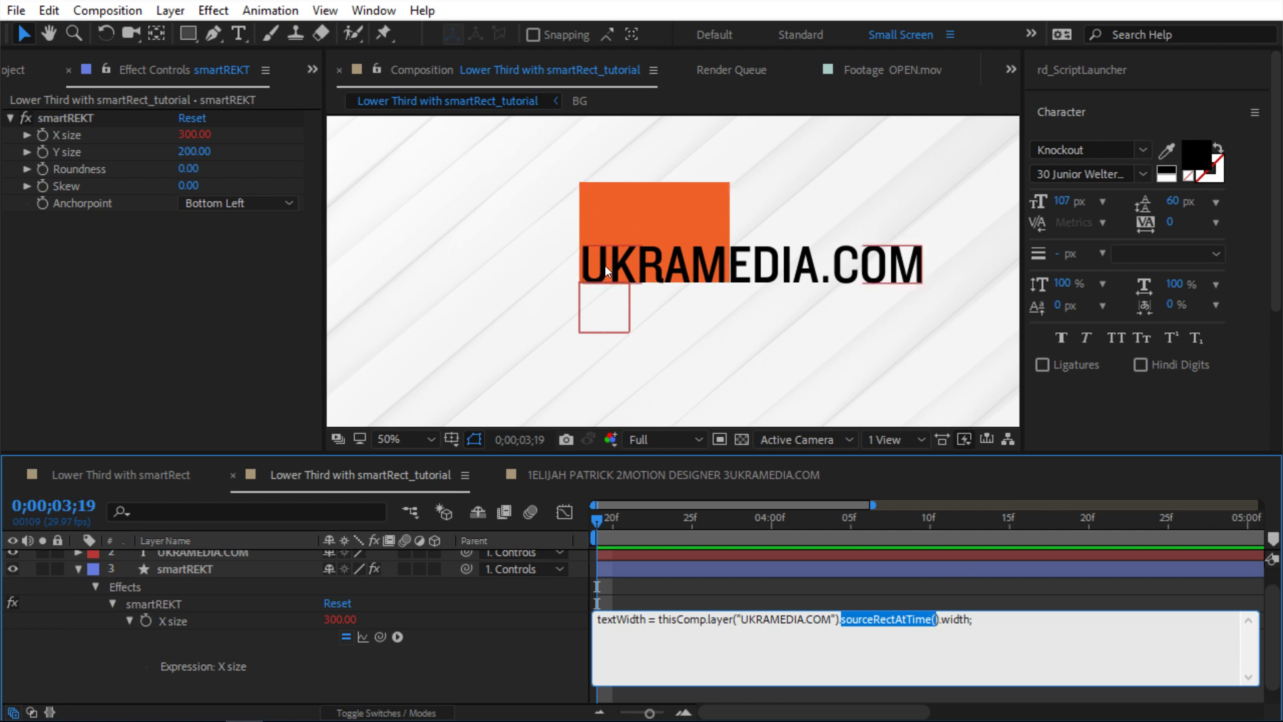
pyautogui.click(547, 603)
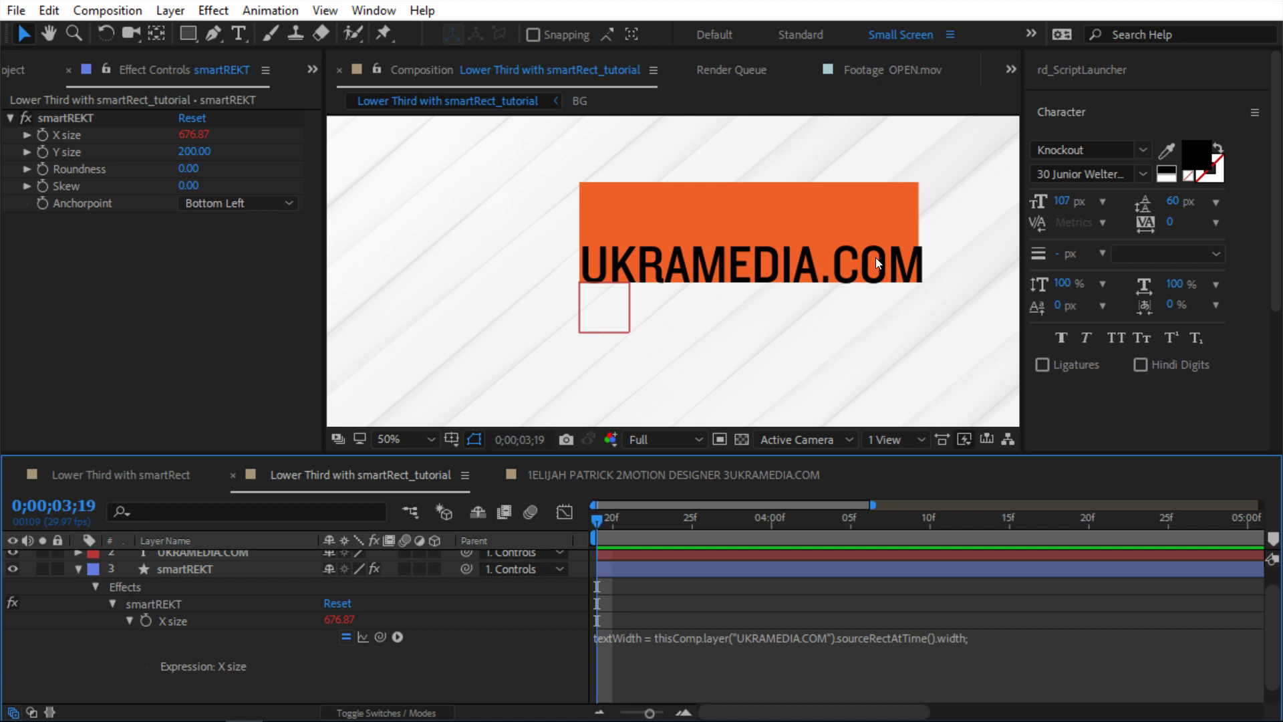
# Test the X size expression by varying the UKRAMEDIA.COM font size, and undo the change.
pyautogui.click(222, 554)
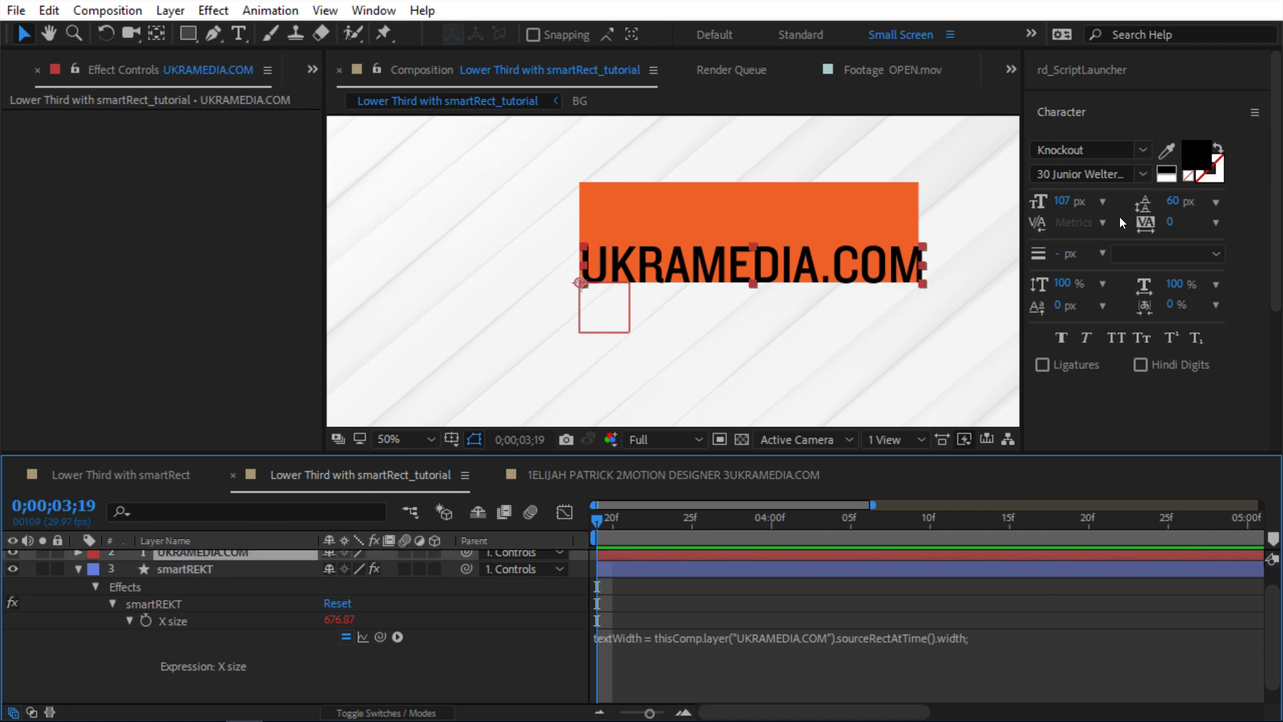
pyautogui.moveTo(1068, 203)
pyautogui.mouseDown()
pyautogui.moveTo(1096, 204)
pyautogui.moveTo(1000, 221)
pyautogui.moveTo(1096, 204)
pyautogui.moveTo(1000, 221)
pyautogui.moveTo(1076, 206)
pyautogui.mouseUp()
pyautogui.hotkey('ctrl', 'z')
pyautogui.click(647, 643)
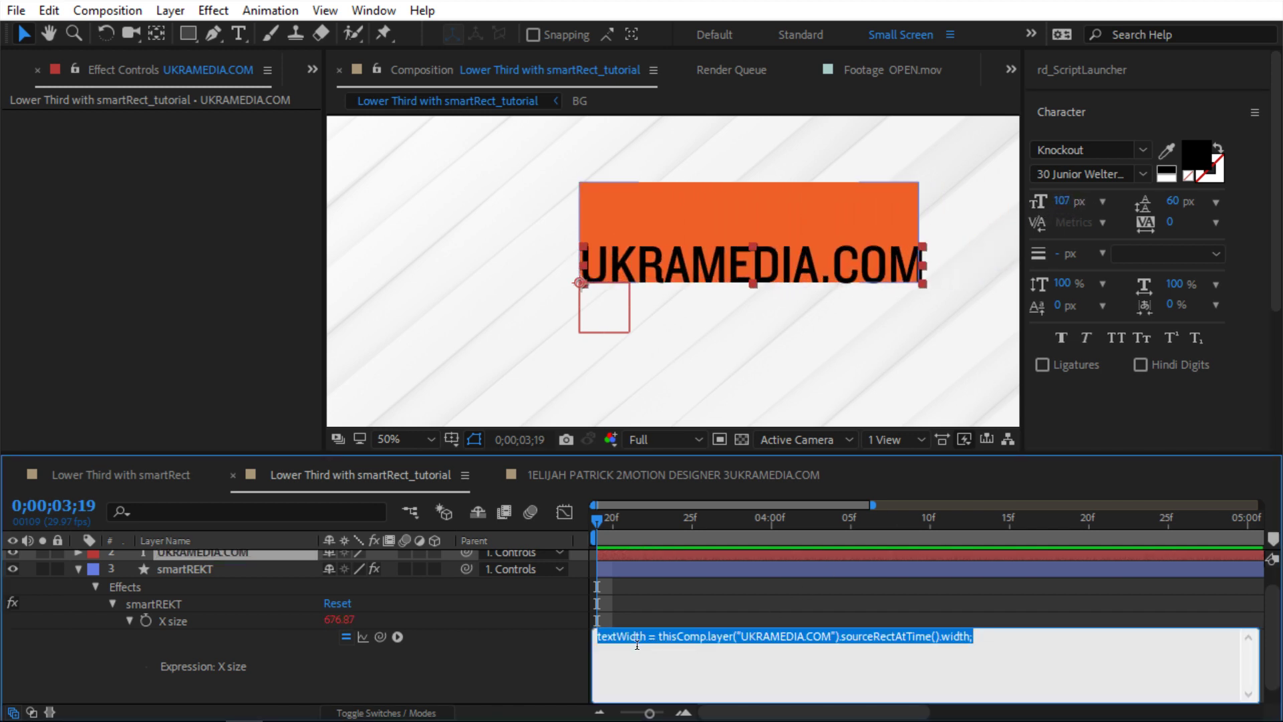
pyautogui.click(502, 650)
# Isolate the smartREKT effect's Y size property in the timeline.
pyautogui.scroll(-1, 427, 649)
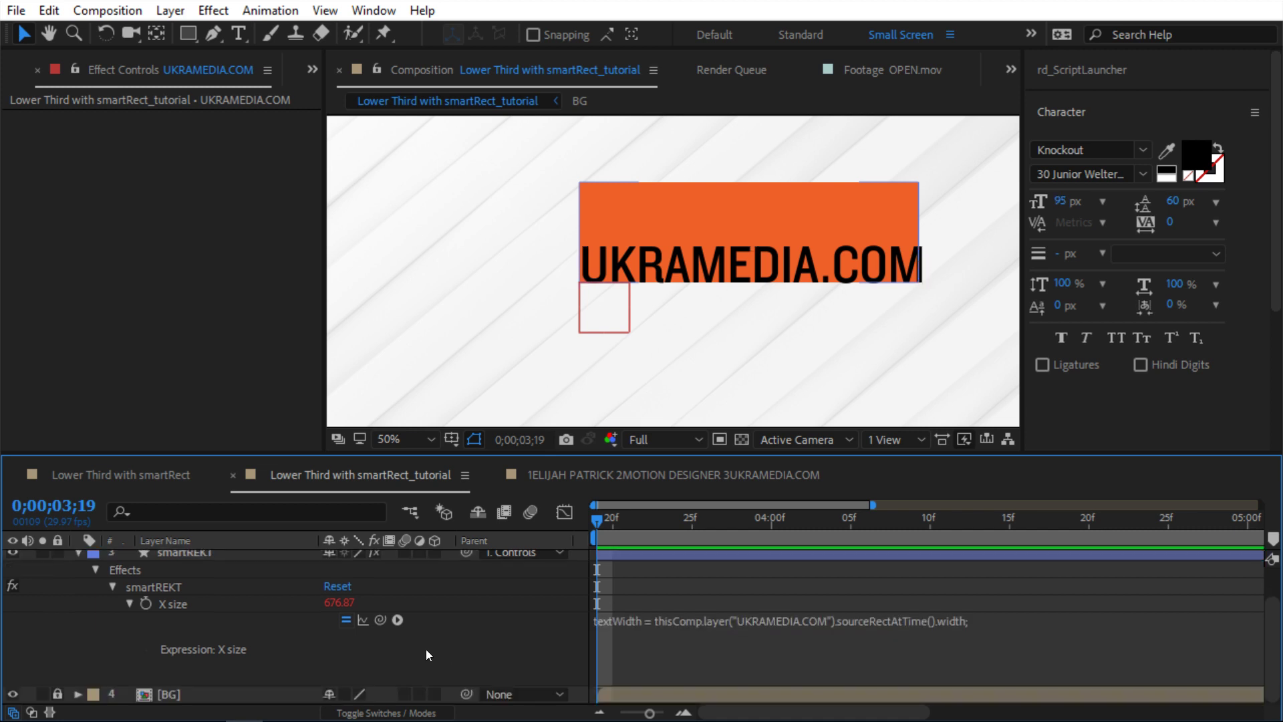
pyautogui.click(113, 587)
pyautogui.click(111, 627)
pyautogui.scroll(-3, 202, 615)
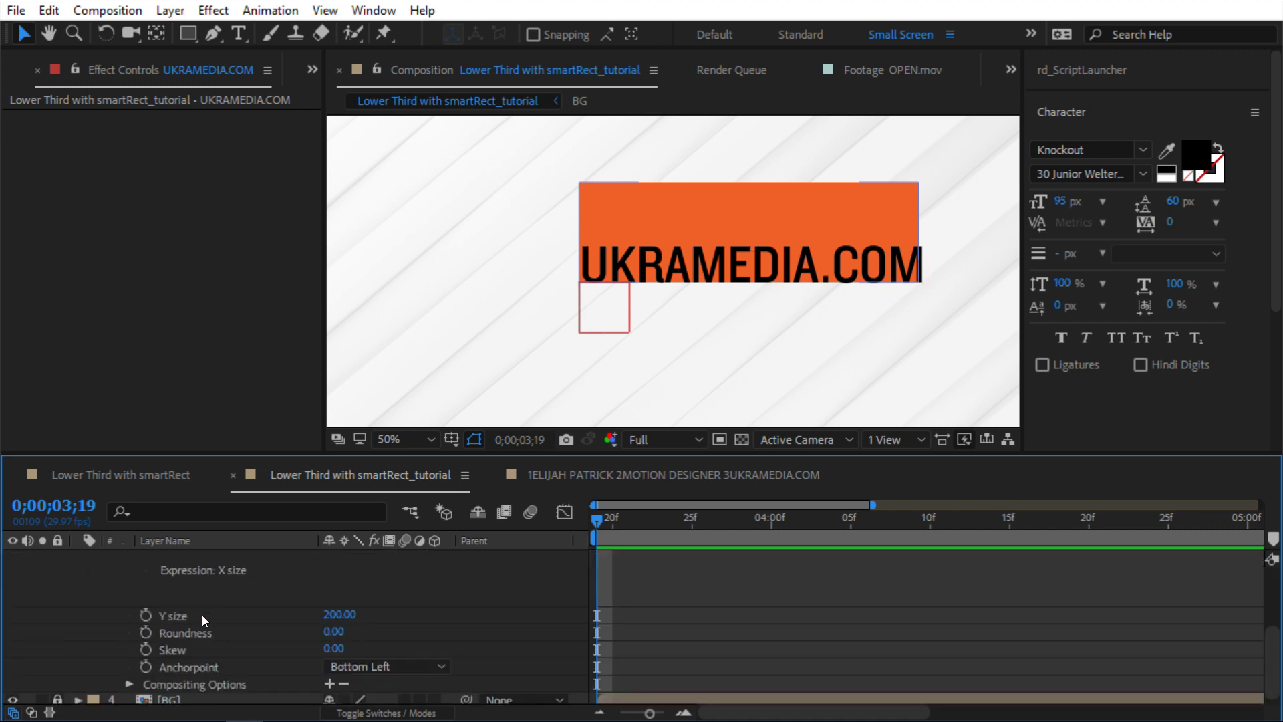
pyautogui.click(215, 616)
pyautogui.press('s')
pyautogui.press('s')
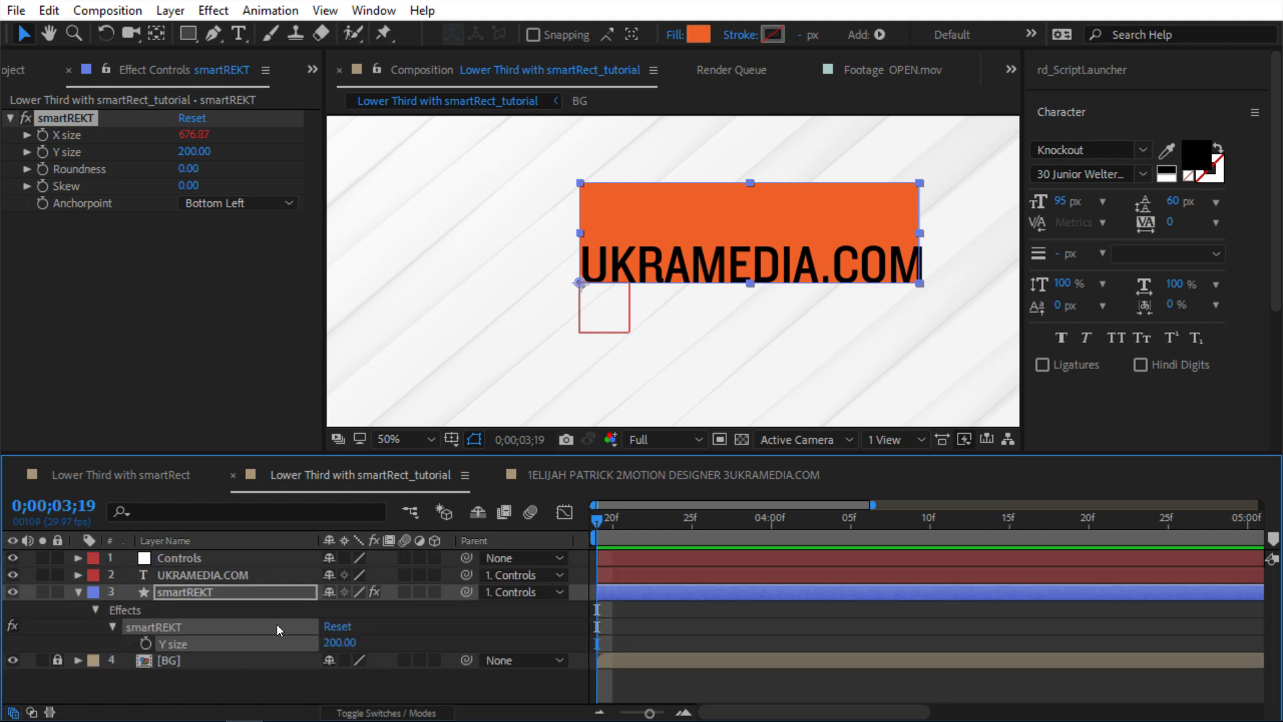
# Add the expression textHeight = thisComp.layer("UKRAMEDIA.COM").sourceRectAtTime().height; to Y size, referencing the text layer with the pick whip.
pyautogui.keyDown('alt'); pyautogui.click(146, 643); pyautogui.keyUp('alt')
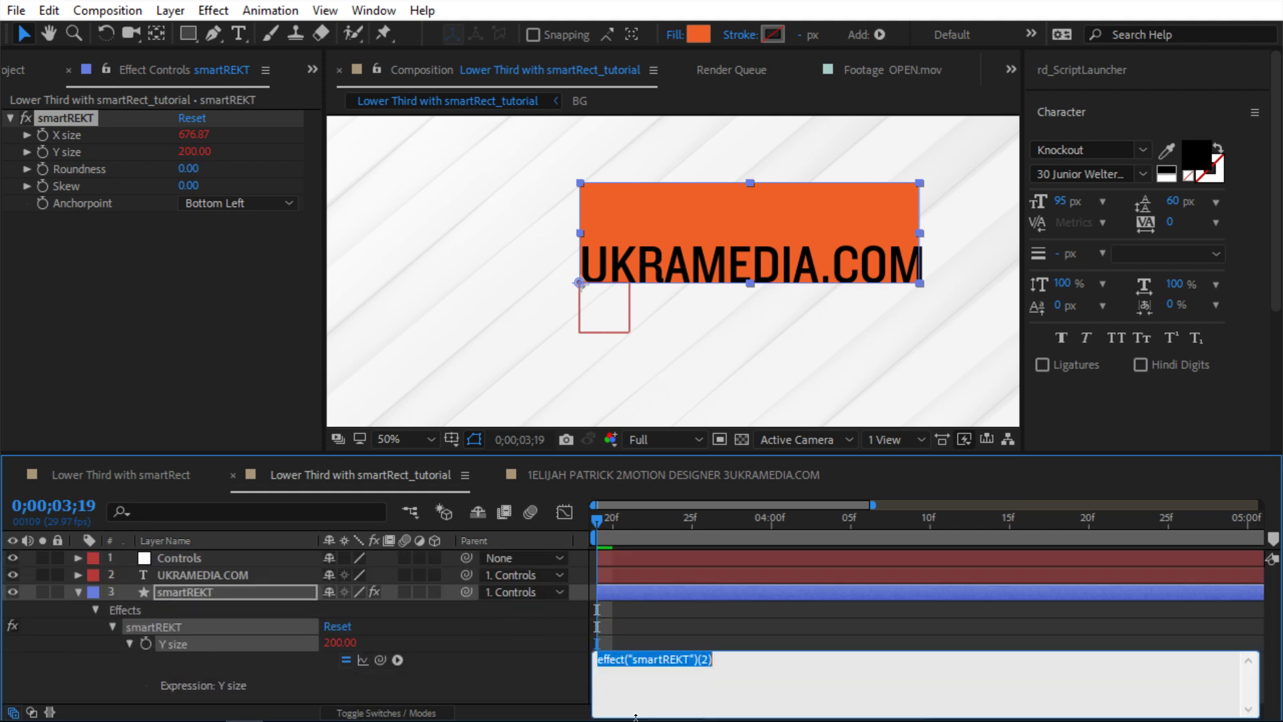
pyautogui.click(536, 663)
pyautogui.click(621, 652)
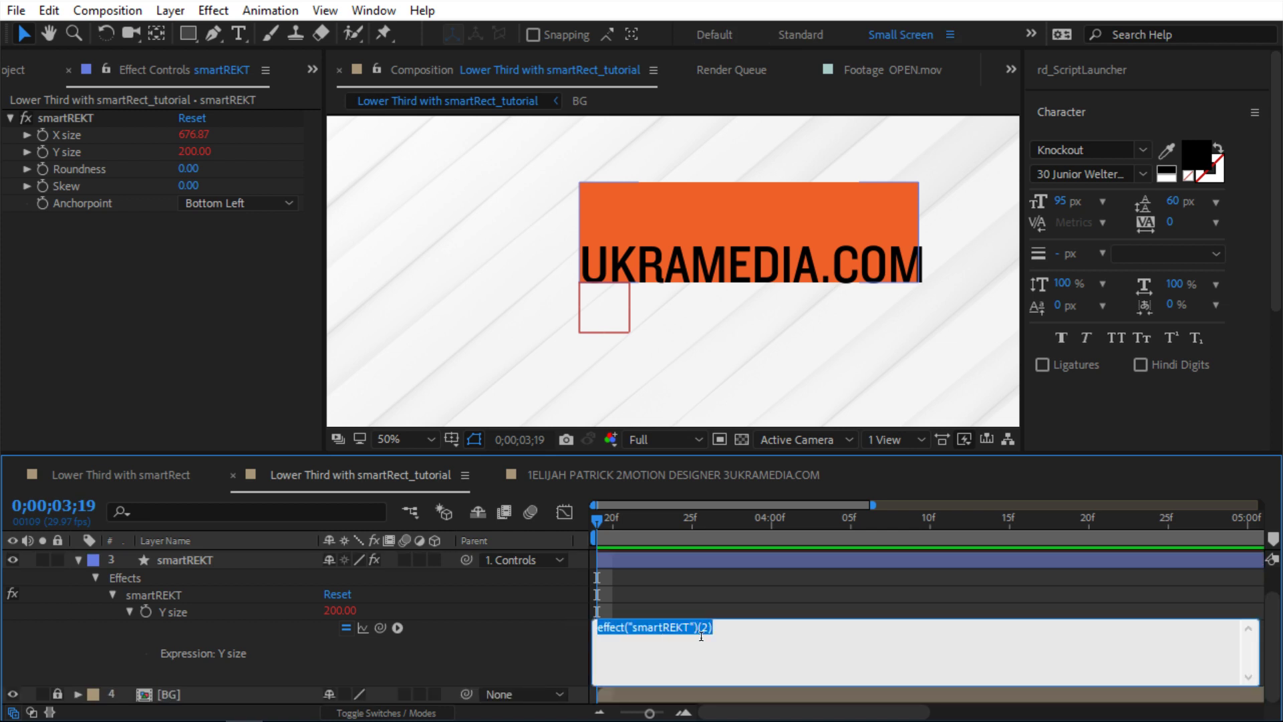
pyautogui.write('textHeight')
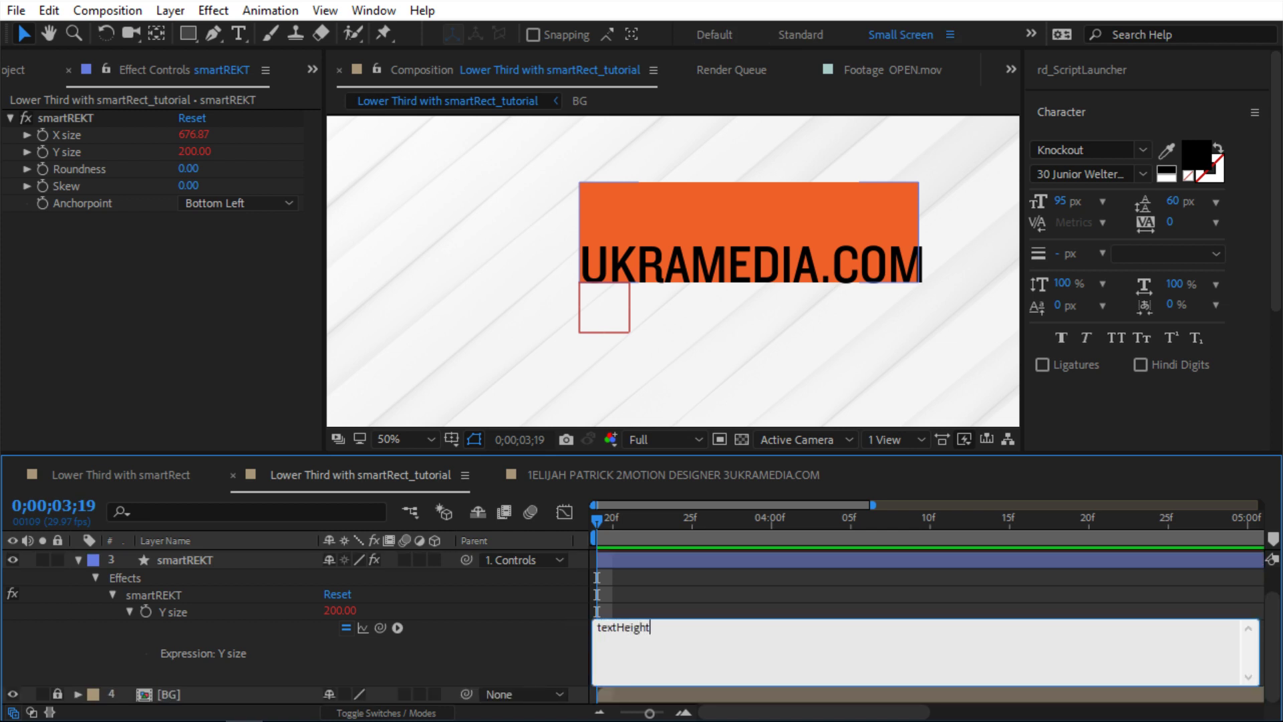
pyautogui.write(' =')
pyautogui.scroll(2, 521, 671)
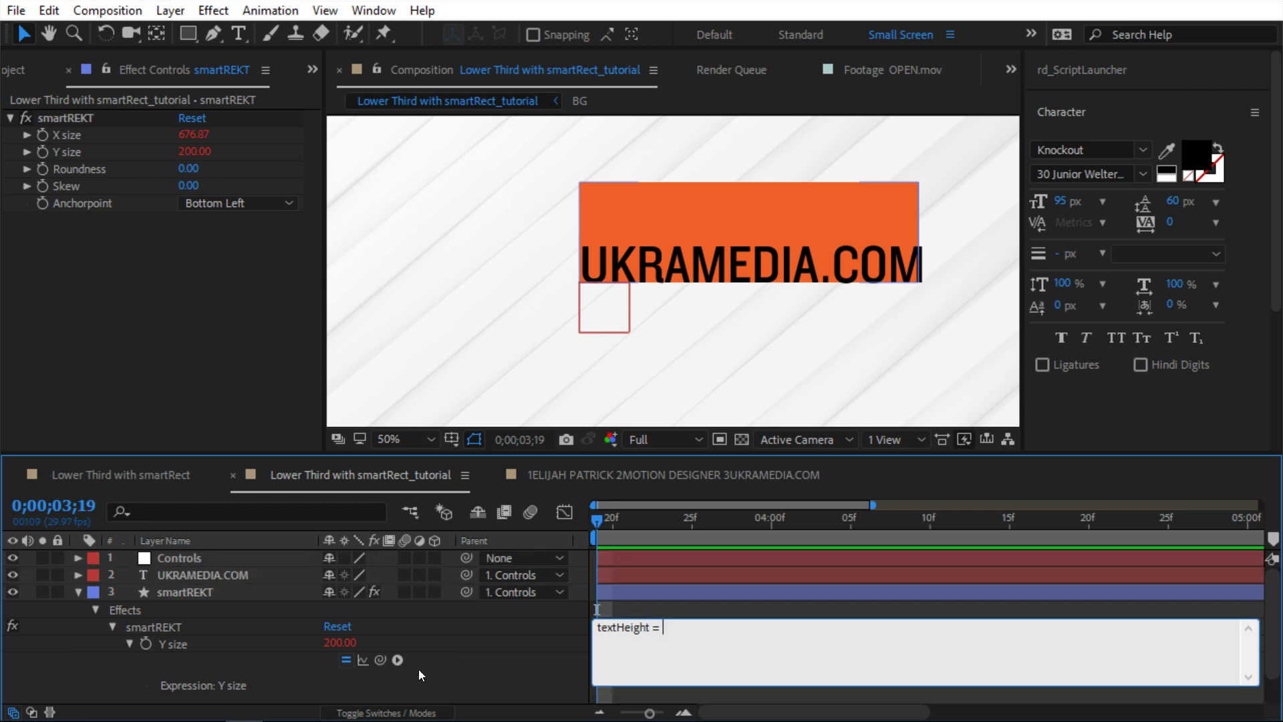
pyautogui.moveTo(378, 659); pyautogui.dragTo(268, 575)
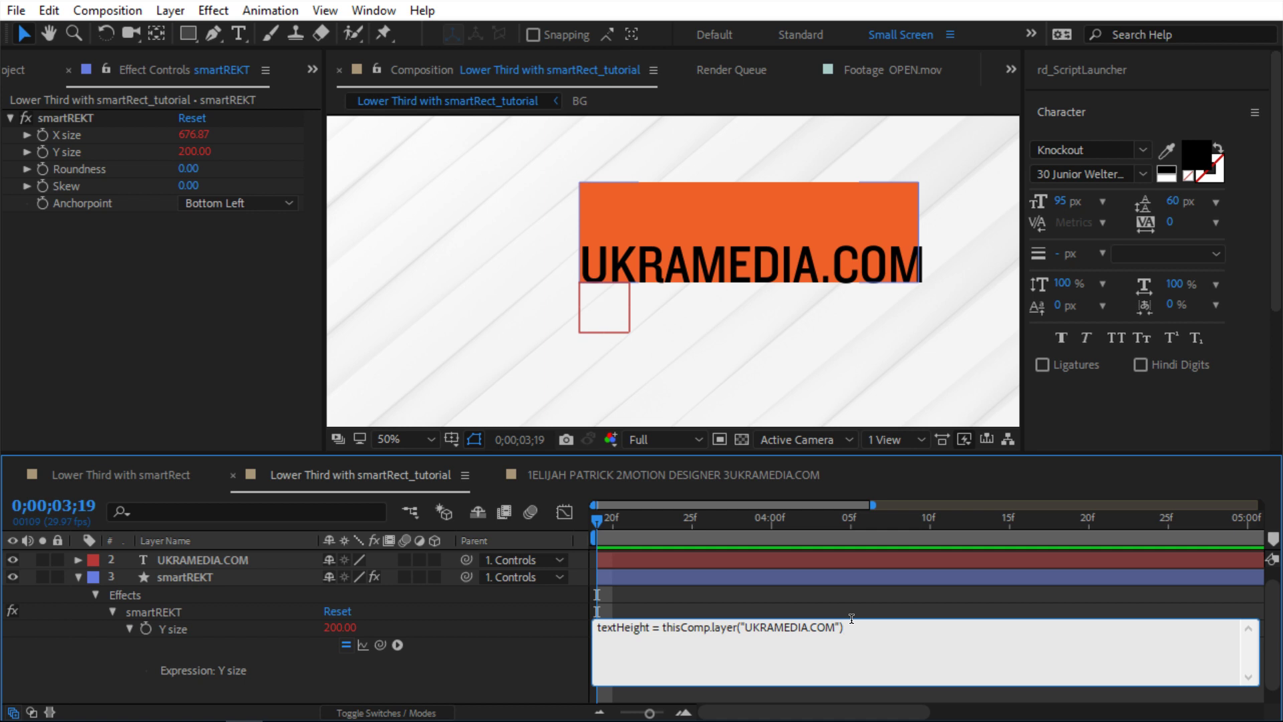
pyautogui.write('.sourceRectAtTime().height;')
pyautogui.click(560, 640)
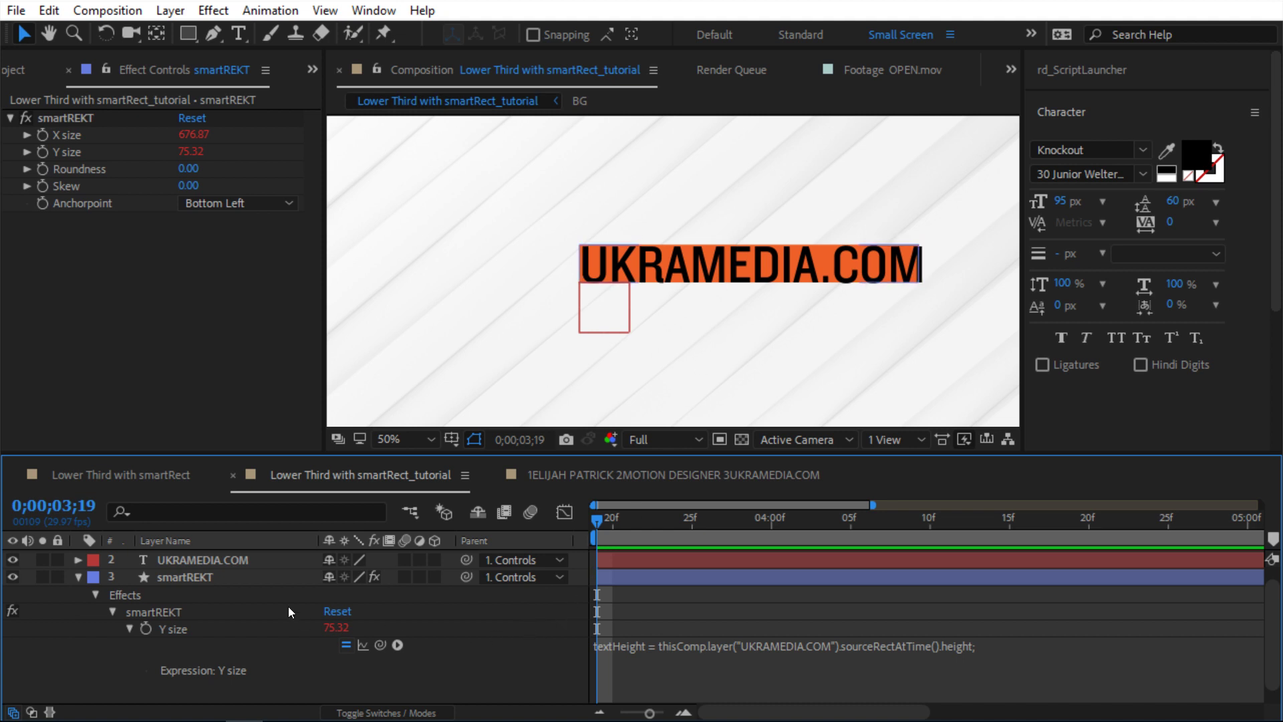
# Test both size expressions by varying the UKRAMEDIA.COM font size, undoing the size change and keeping the Y size expression.
pyautogui.click(288, 577)
pyautogui.moveTo(1063, 201); pyautogui.dragTo(1086, 202)
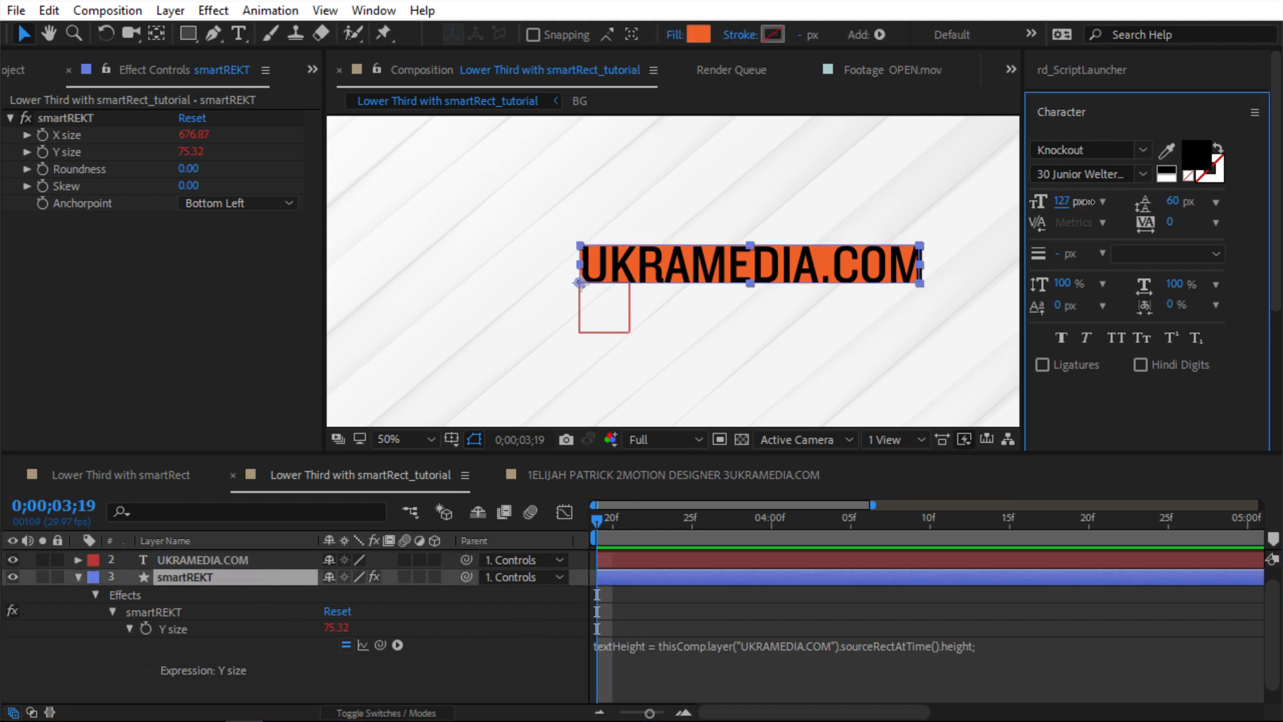
pyautogui.hotkey('ctrl', 'z')
pyautogui.hotkey('ctrl', 'z')
pyautogui.click(239, 559)
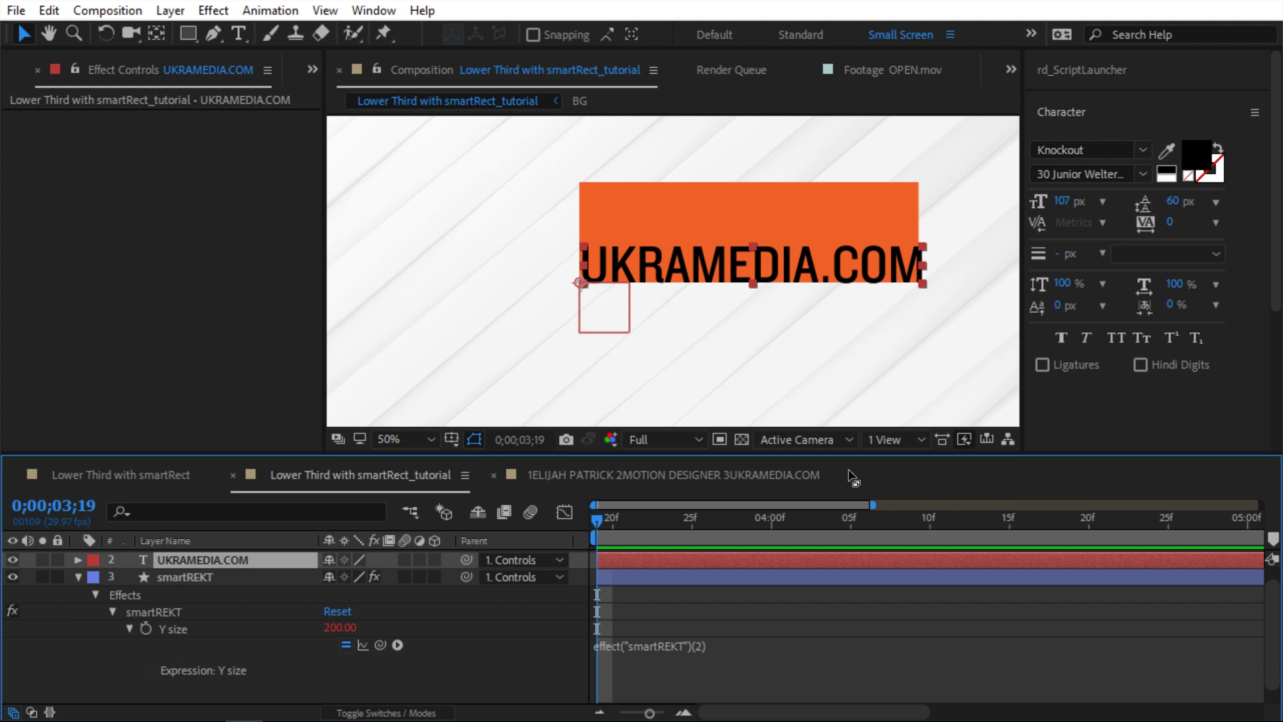
pyautogui.hotkey('ctrl', 'shift', 'z')
pyautogui.moveTo(1064, 201); pyautogui.dragTo(1028, 201)
pyautogui.hotkey('ctrl', 'z')
# Try reducing the UKRAMEDIA.COM layer's Scale, undo it and collapse the layer's properties.
pyautogui.press('s')
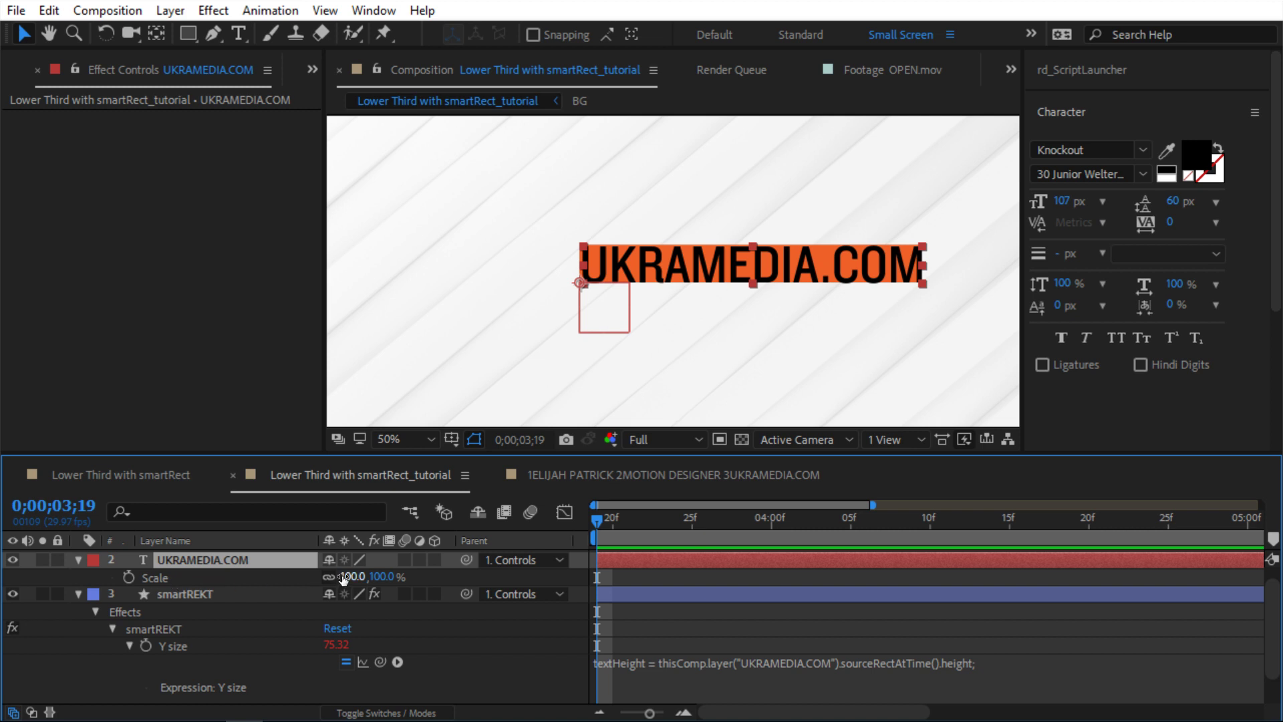
pyautogui.moveTo(343, 578); pyautogui.dragTo(316, 579)
pyautogui.hotkey('ctrl', 'z')
pyautogui.click(187, 579)
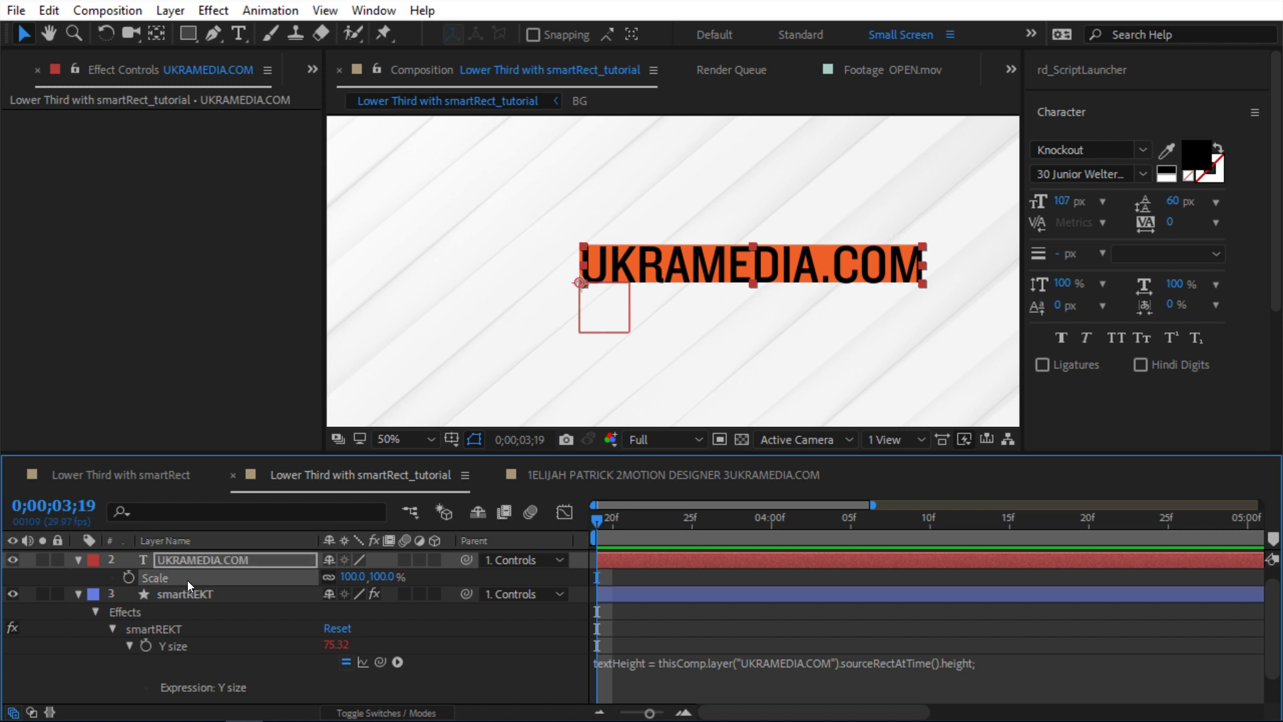
pyautogui.click(78, 560)
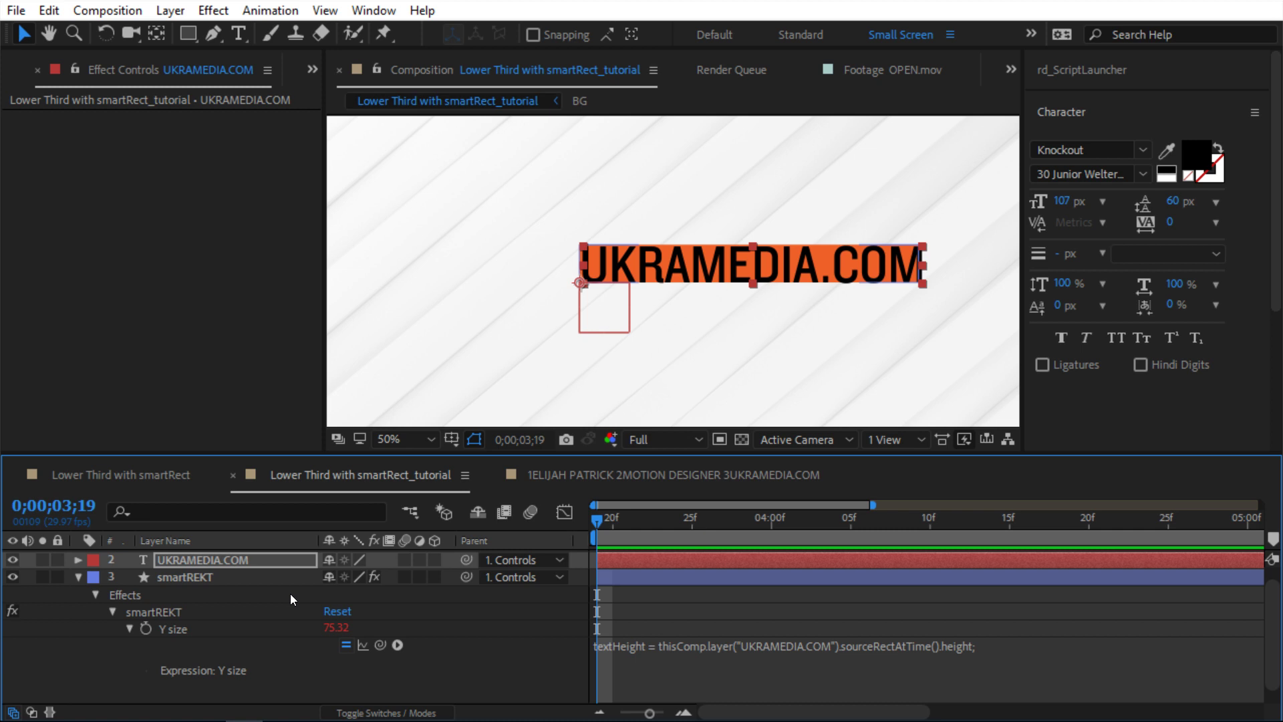
# Collapse the smartREKT layer's properties and deselect all layers.
pyautogui.click(498, 634)
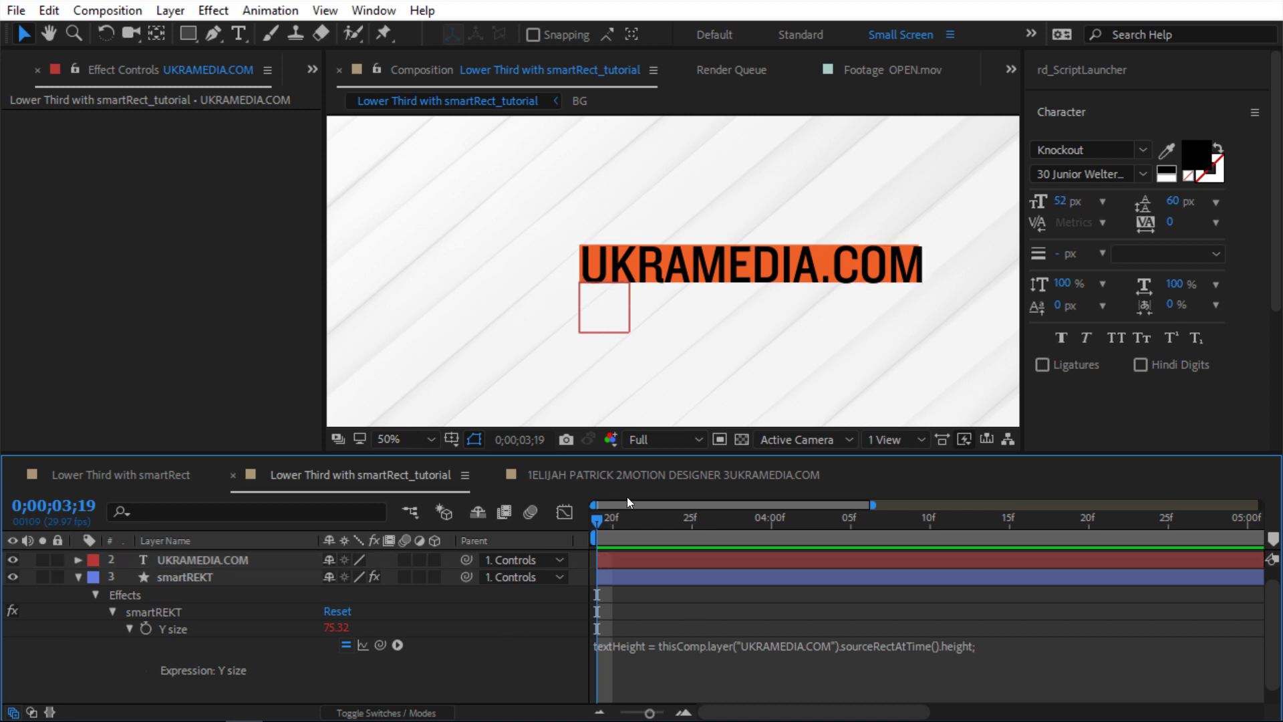
pyautogui.click(528, 576)
pyautogui.click(246, 579)
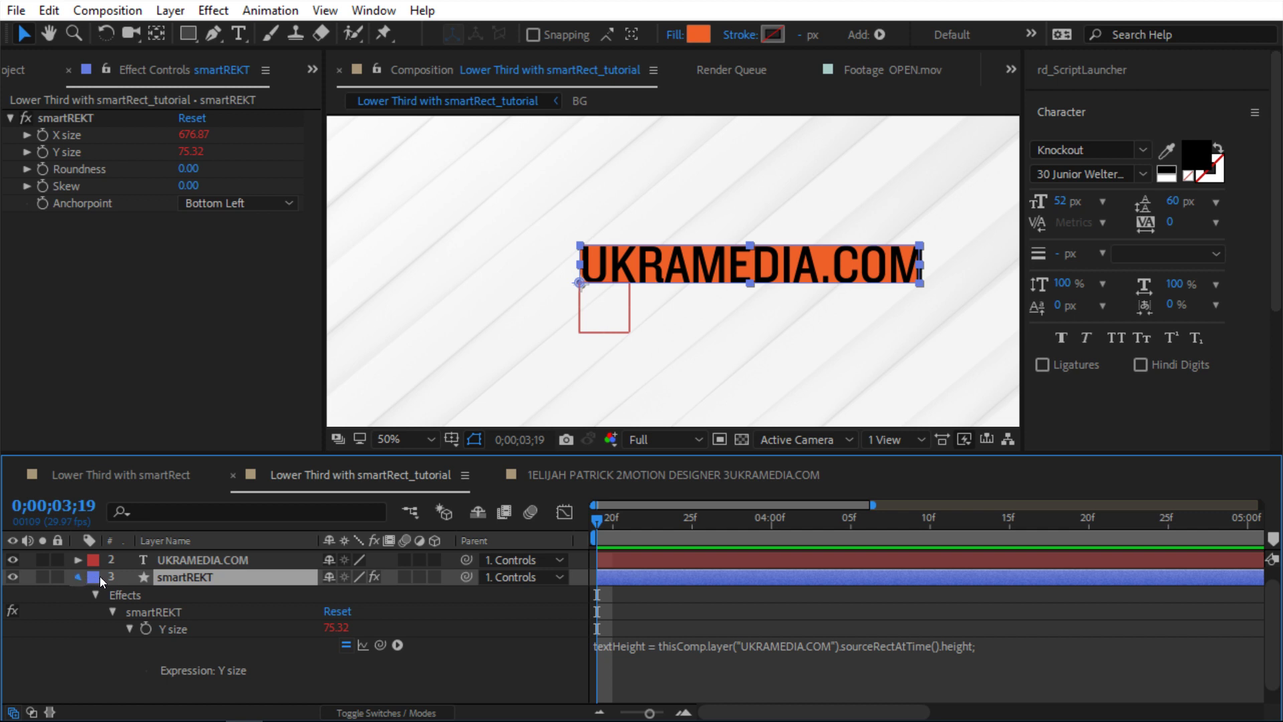
pyautogui.click(78, 576)
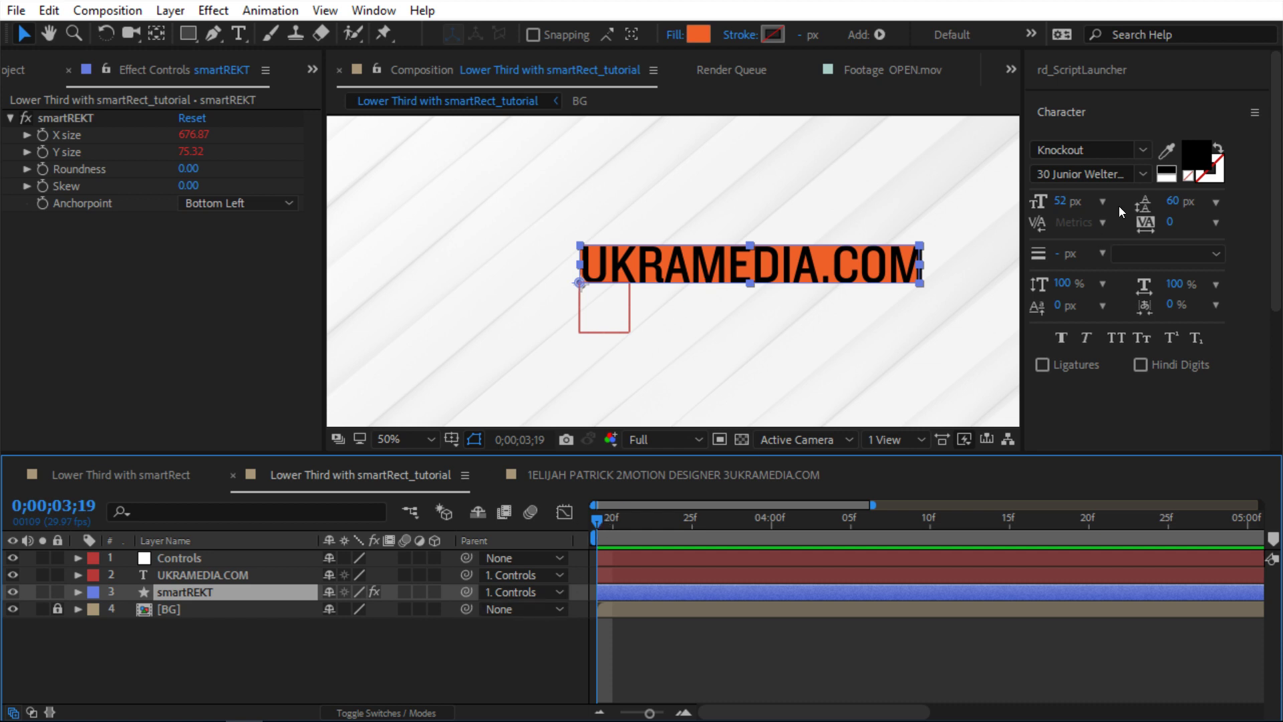
pyautogui.click(560, 629)
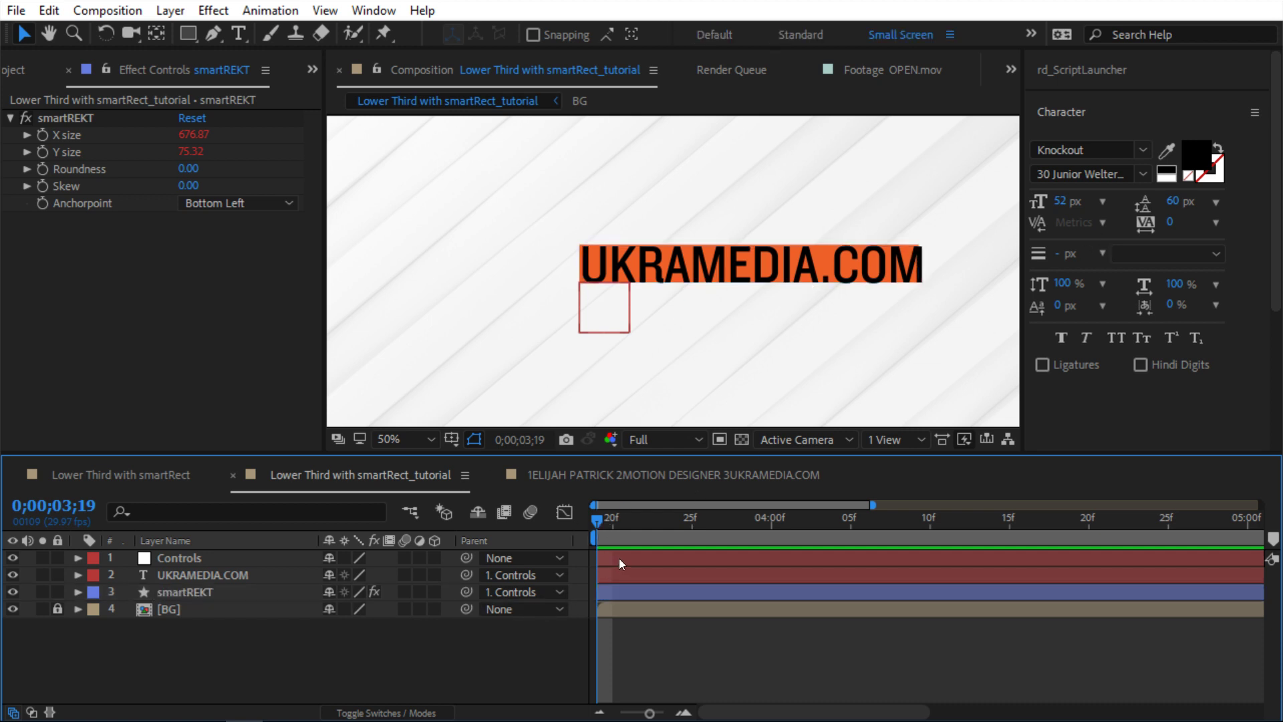
# Try another font size on the UKRAMEDIA.COM text layer to check the rectangle's response, and deselect the layer.
pyautogui.click(187, 558)
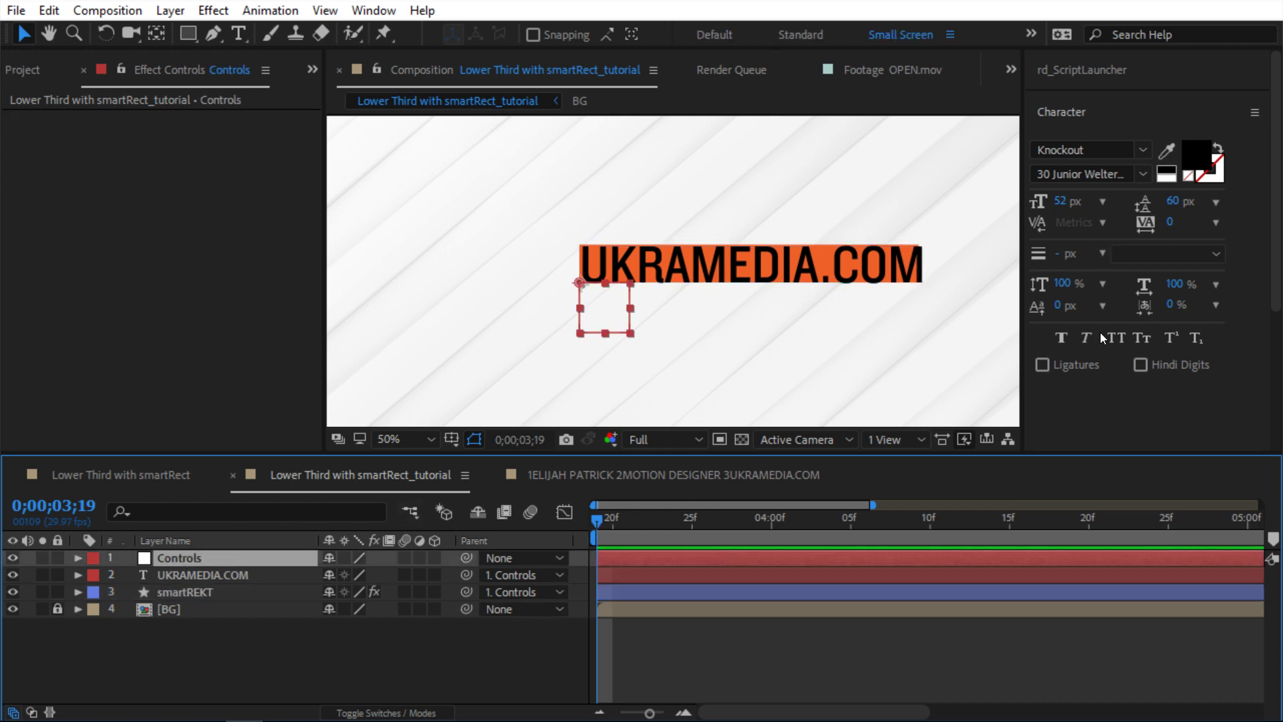
pyautogui.click(262, 575)
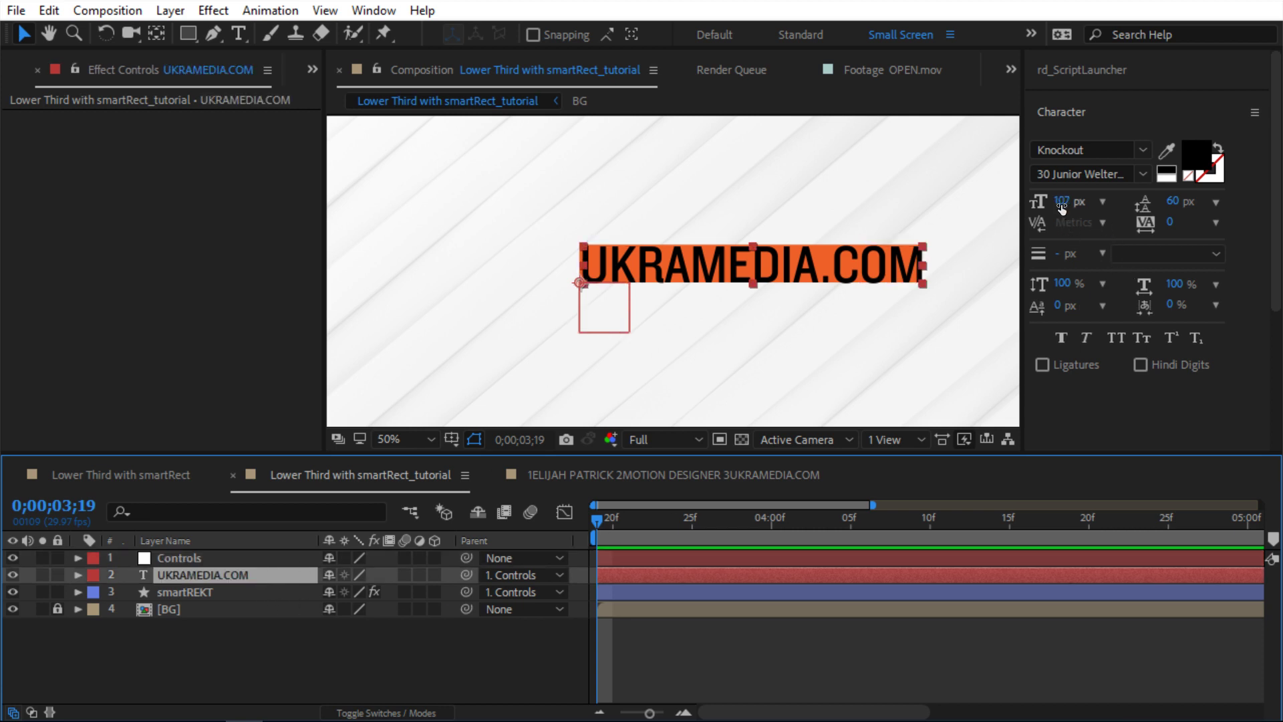
pyautogui.moveTo(1062, 201); pyautogui.dragTo(1086, 204)
pyautogui.click(526, 625)
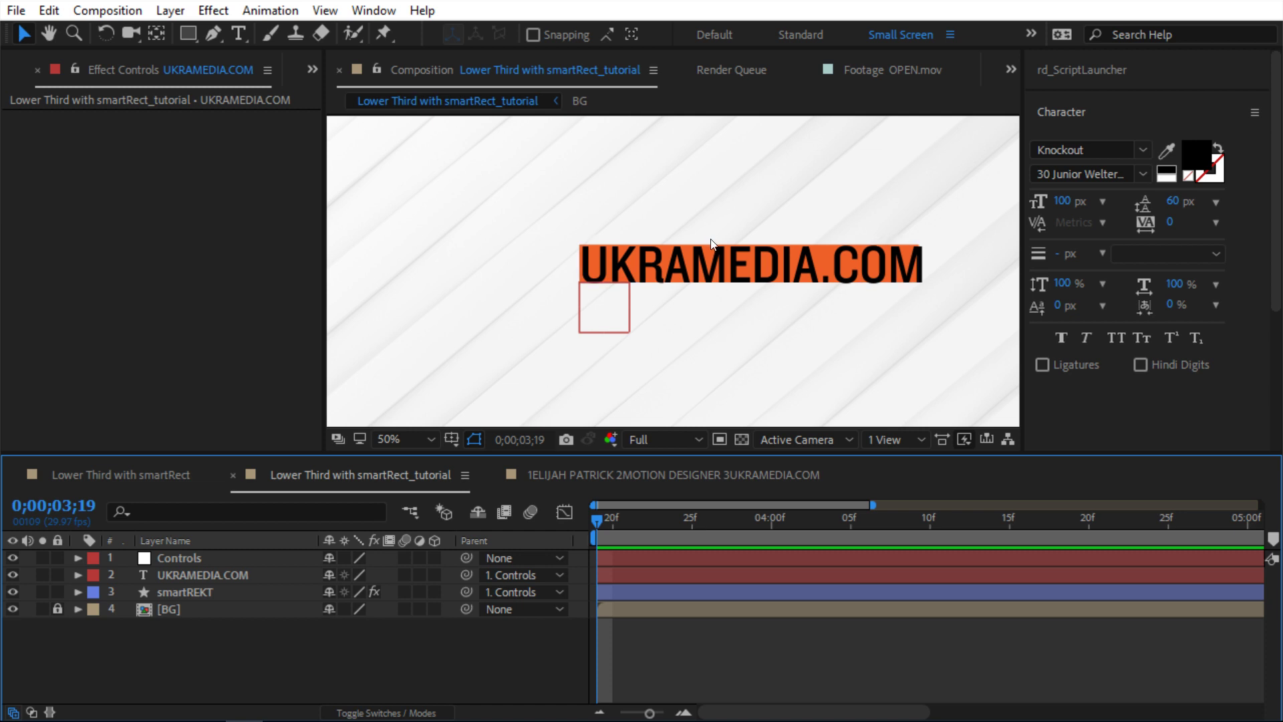
# Add two Slider Control effects to the Controls layer.
pyautogui.click(224, 561)
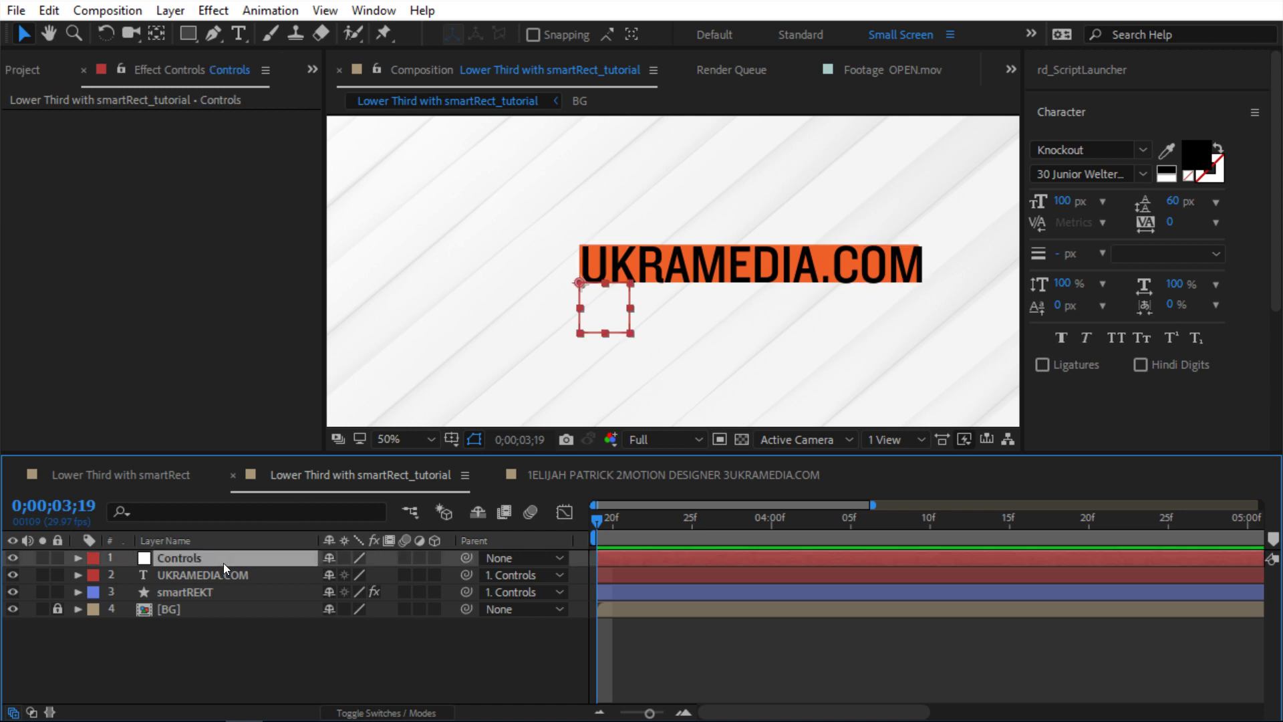
pyautogui.rightClick(114, 160)
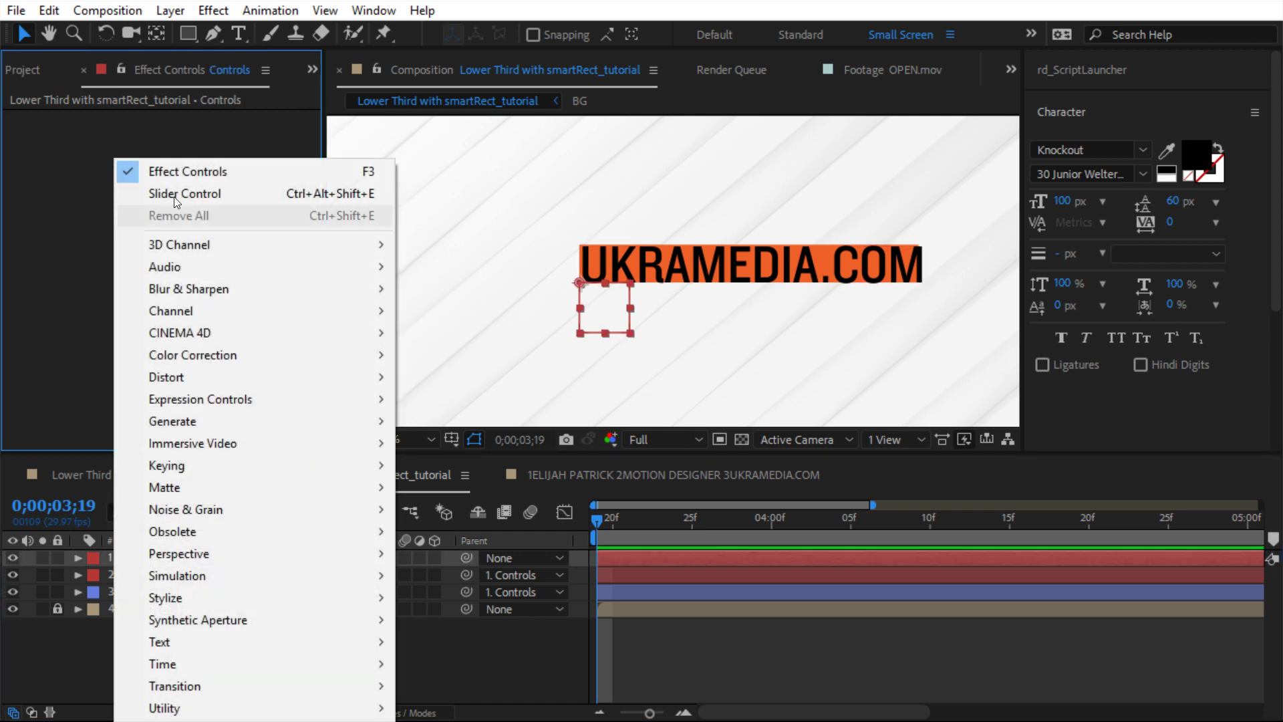
pyautogui.moveTo(204, 399)
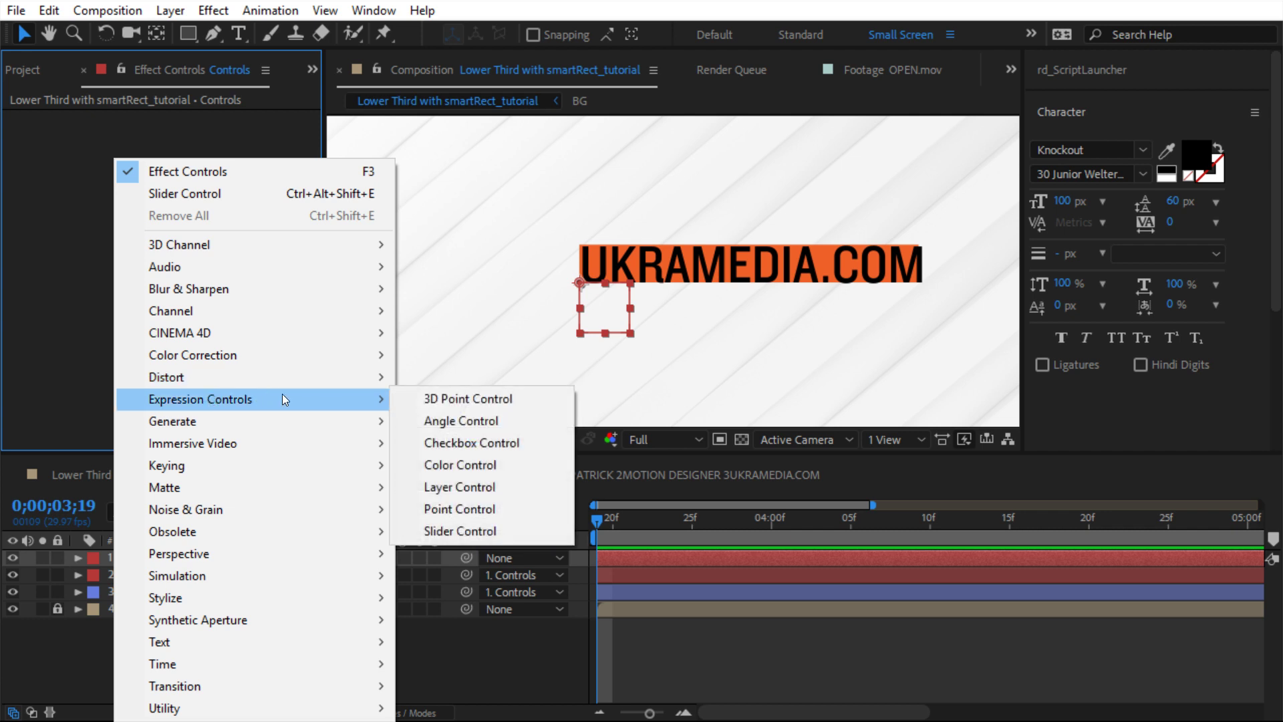
pyautogui.click(476, 531)
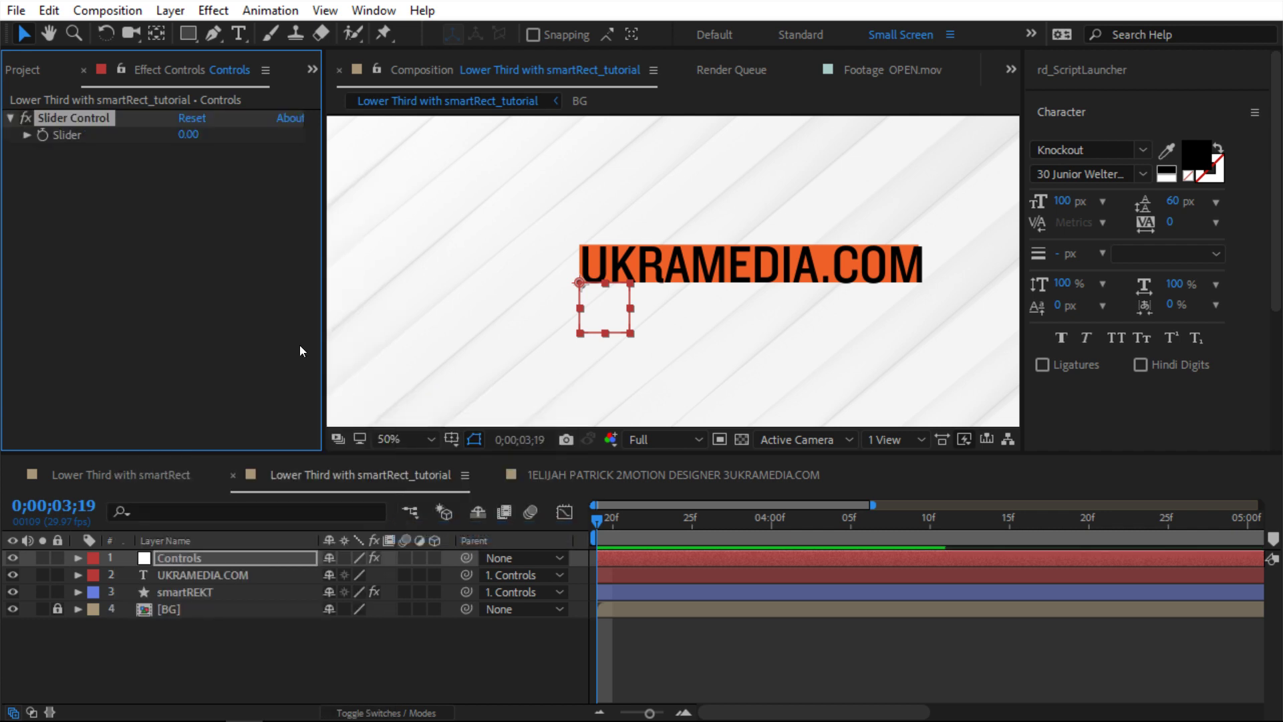
pyautogui.hotkey('ctrl', 'd')
# Rename the Controls layer's two sliders as X Pad and Y Pad.
pyautogui.click(89, 120)
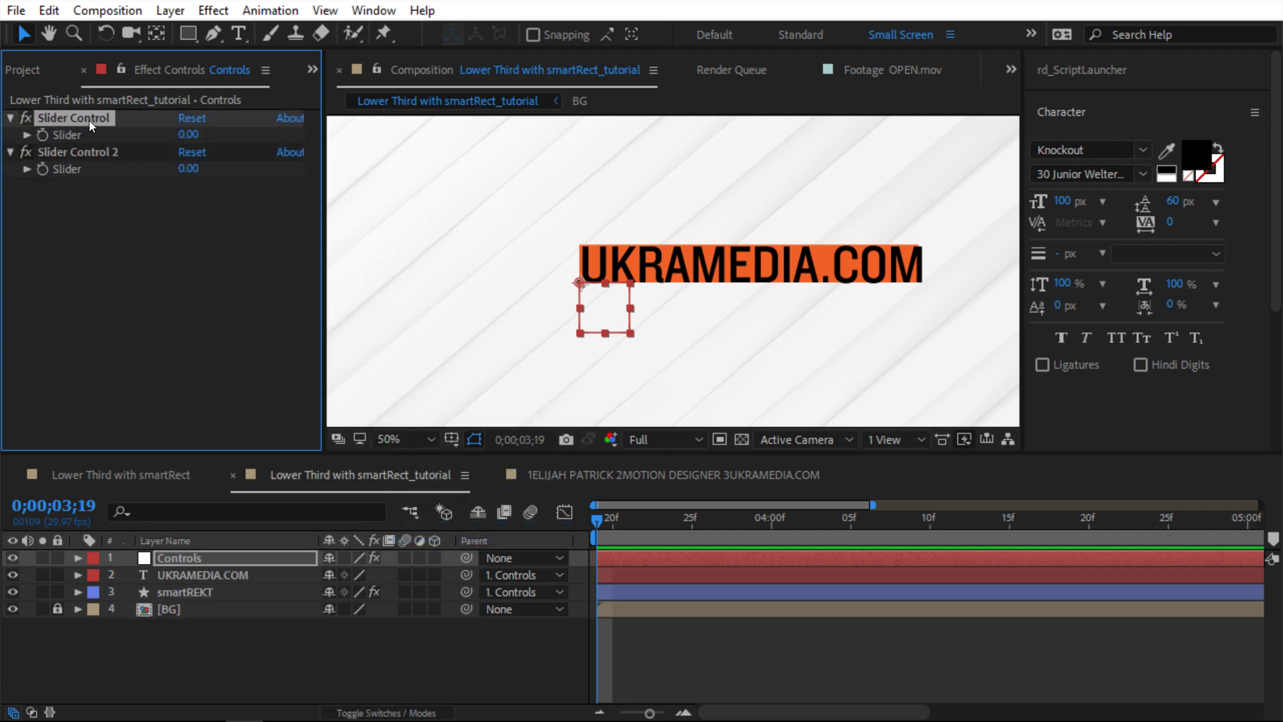
pyautogui.press('Return')
pyautogui.write('X Pad')
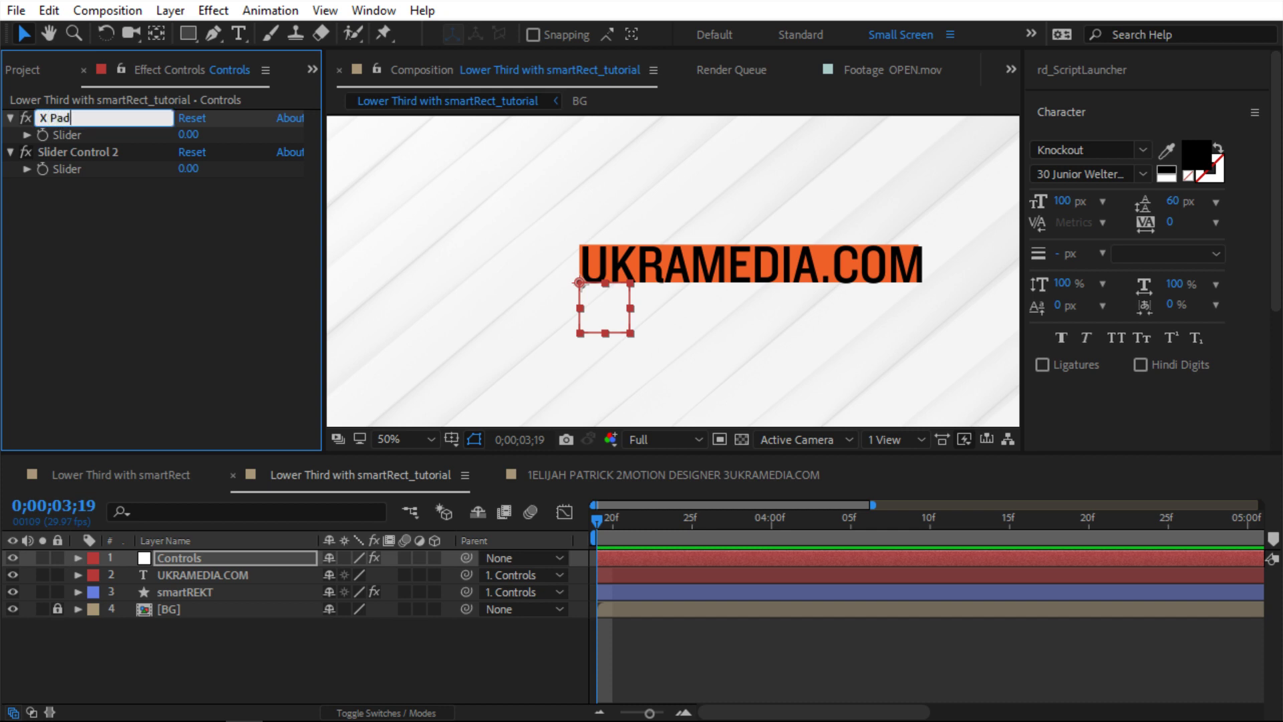
pyautogui.press('Return')
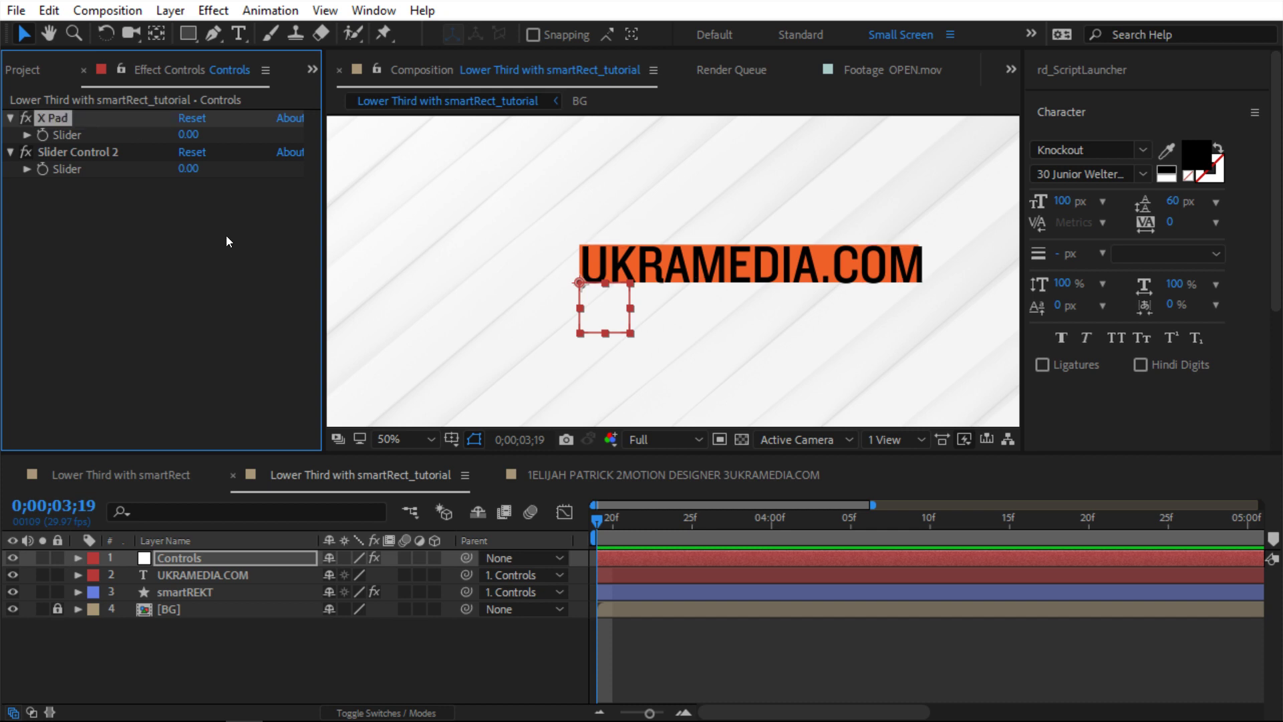
pyautogui.click(62, 148)
pyautogui.press('Return')
pyautogui.write('Y')
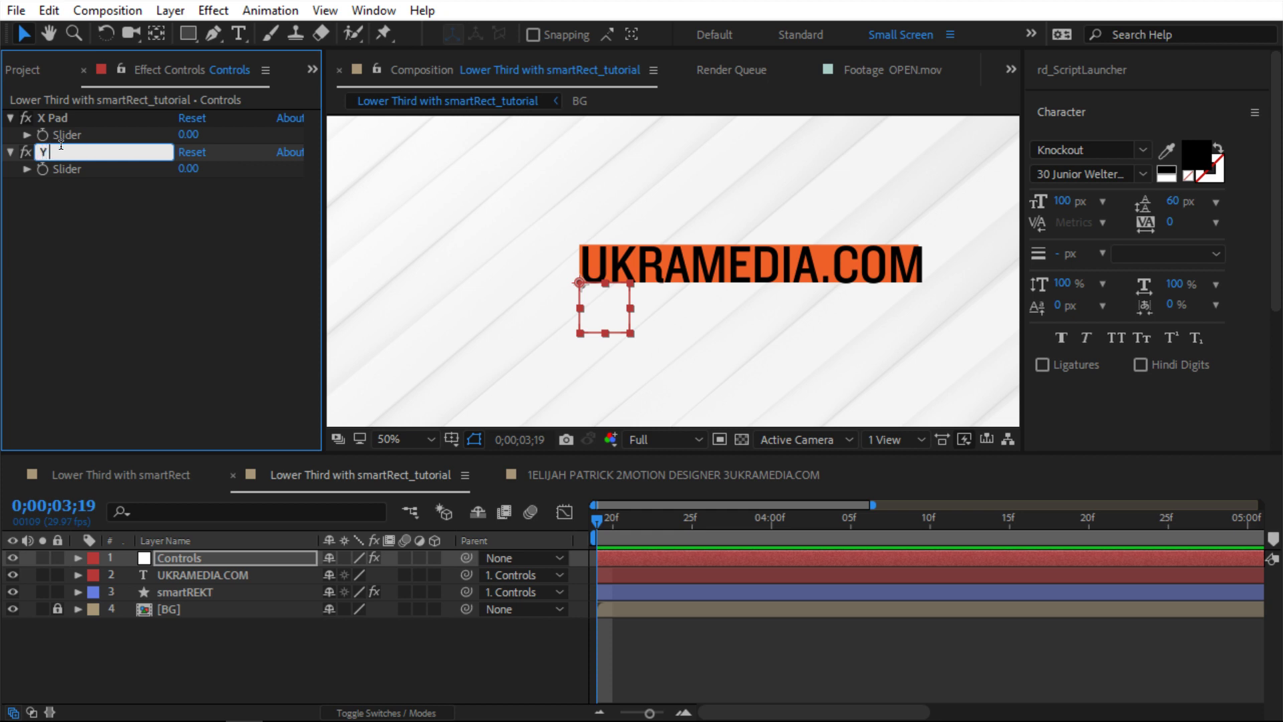
pyautogui.write(' Pad')
pyautogui.press('Return')
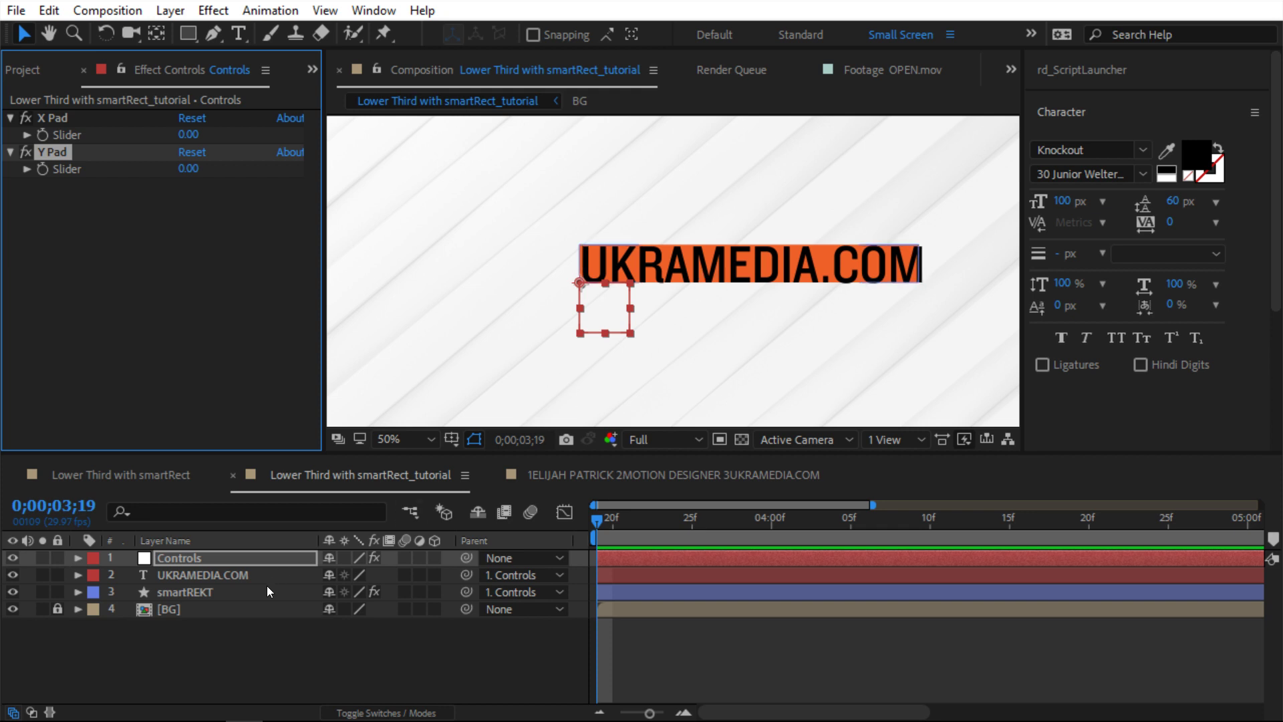
# Isolate the smartREKT layer's X size and Y size properties in the timeline and enlarge the timeline area.
pyautogui.click(251, 596)
pyautogui.press('e')
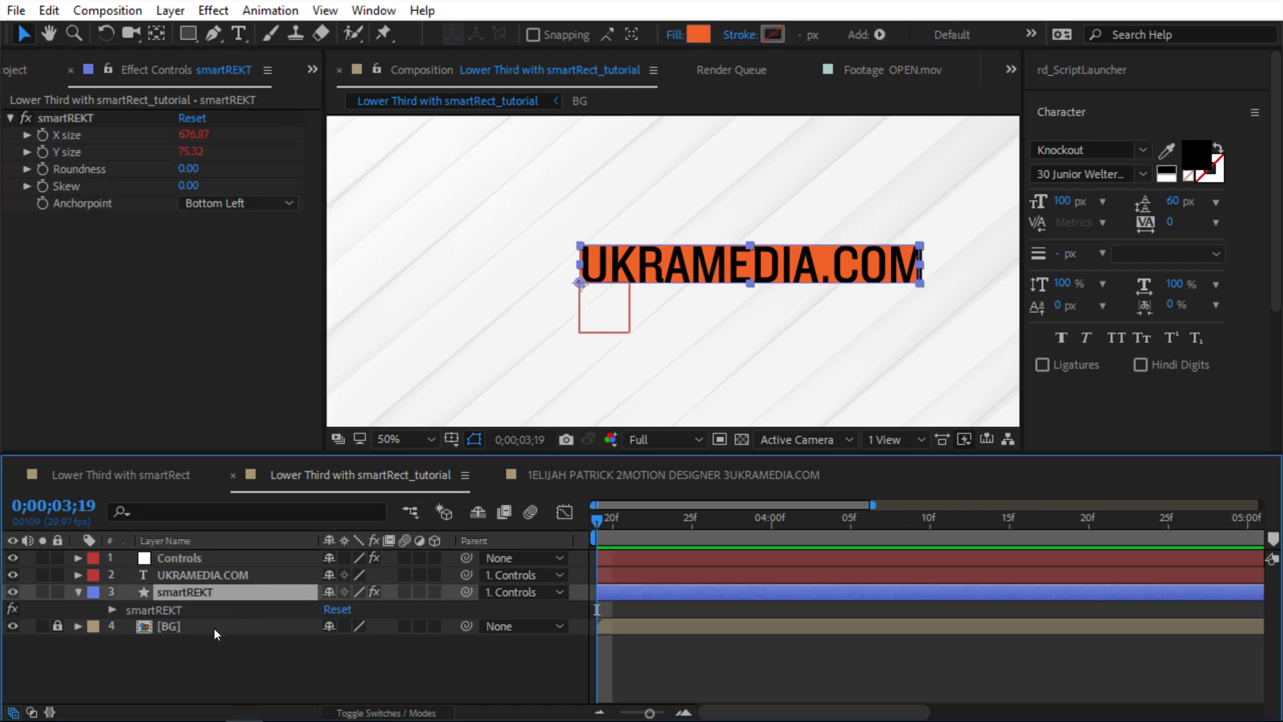
pyautogui.click(112, 609)
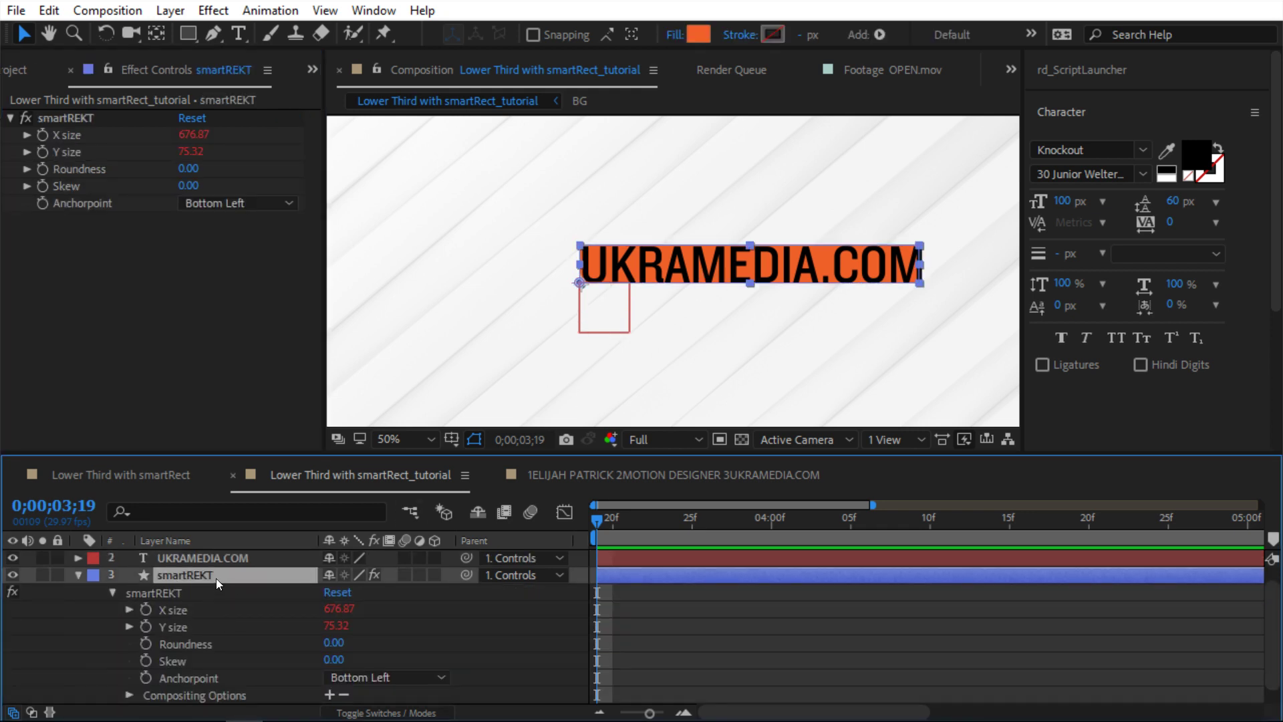
pyautogui.click(203, 626)
pyautogui.keyDown('shift'); pyautogui.click(193, 614); pyautogui.keyUp('shift')
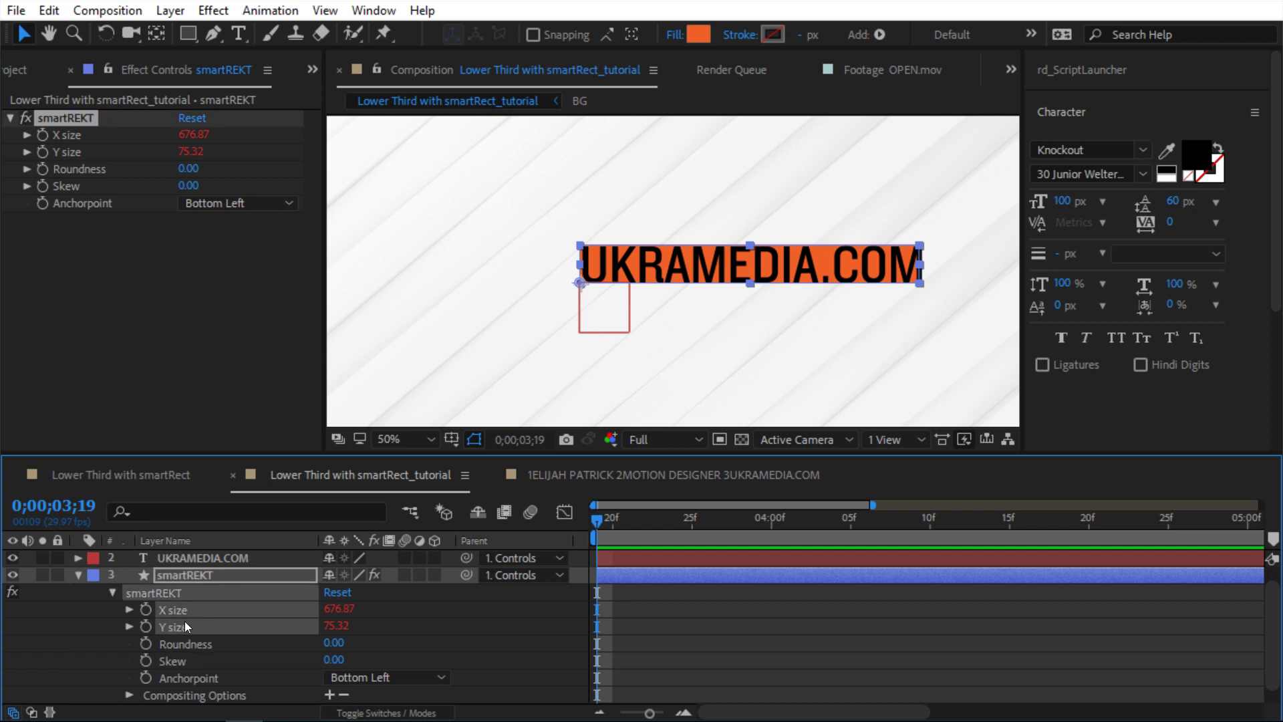
pyautogui.press('s')
pyautogui.press('s')
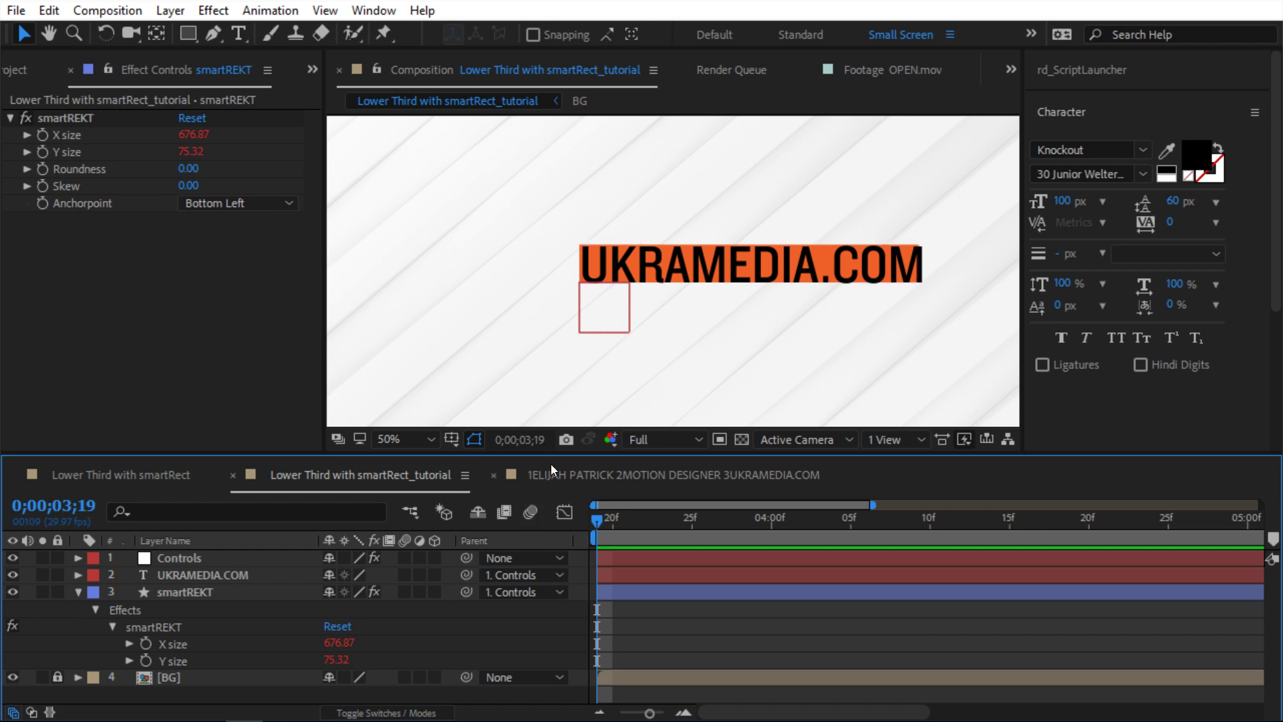
pyautogui.moveTo(565, 452); pyautogui.dragTo(565, 366)
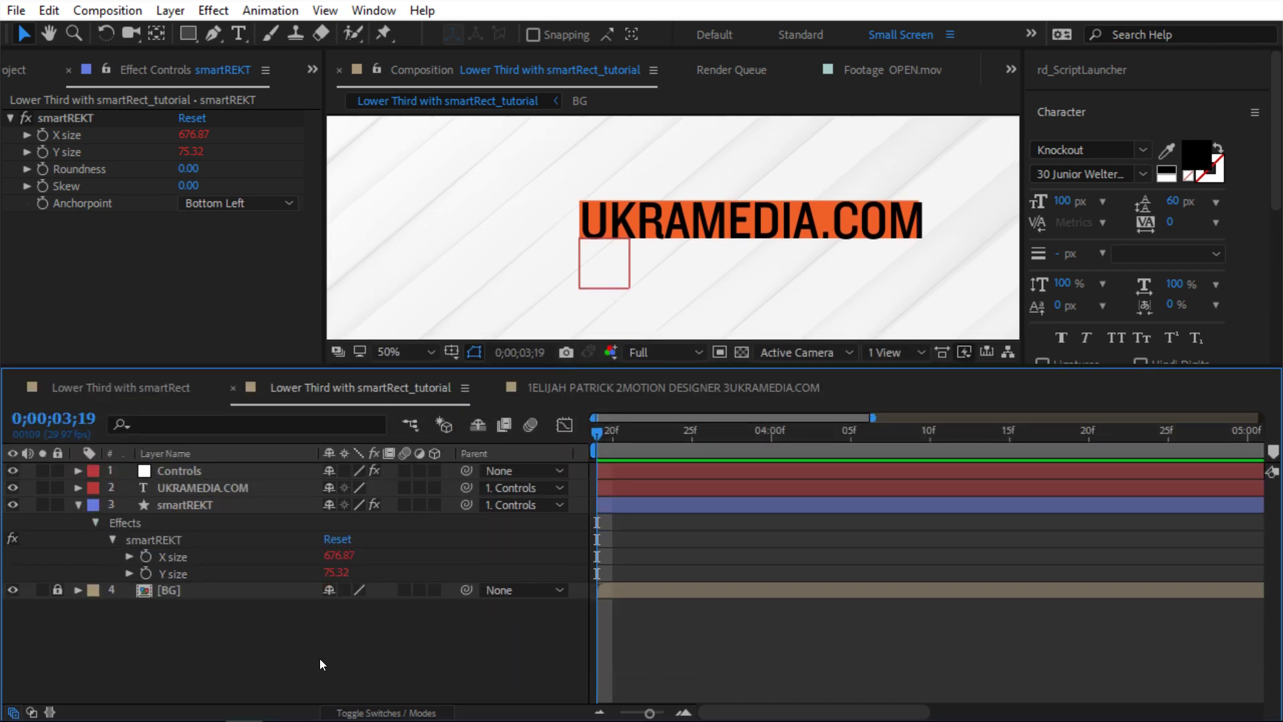
# Add an xPad variable to smartREKT's X size expression, linked to the X Pad slider on the Controls layer.
pyautogui.keyDown('alt'); pyautogui.click(146, 556); pyautogui.keyUp('alt')
pyautogui.write('textWidth = thisComp.layer("UKRAMEDIA.COM").sourceRectAtTime().width;')
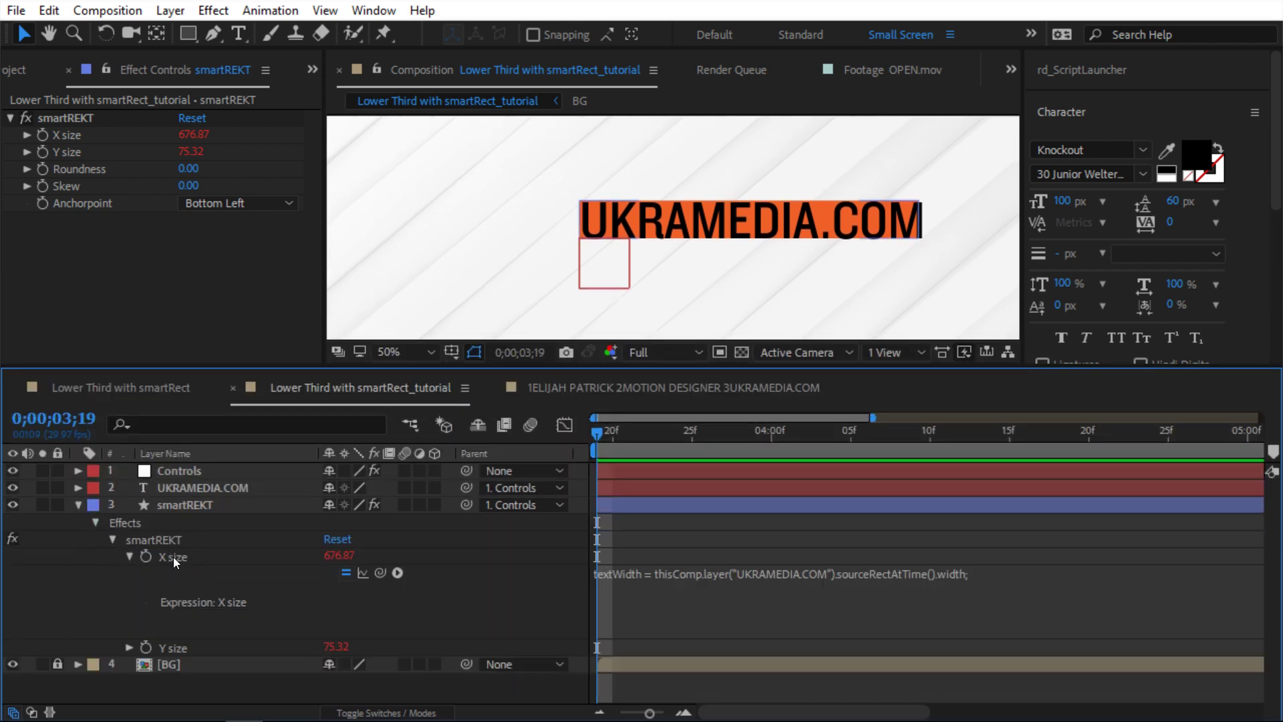
pyautogui.click(781, 572)
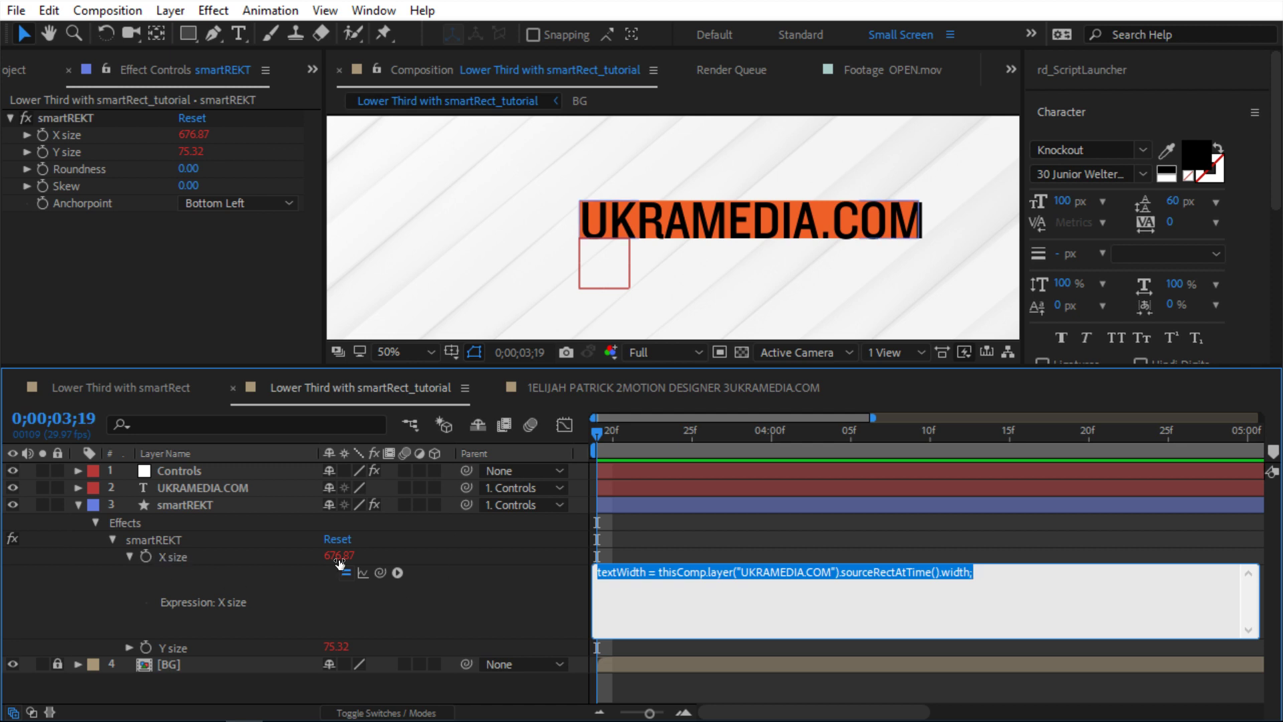
pyautogui.press('KP_Enter')
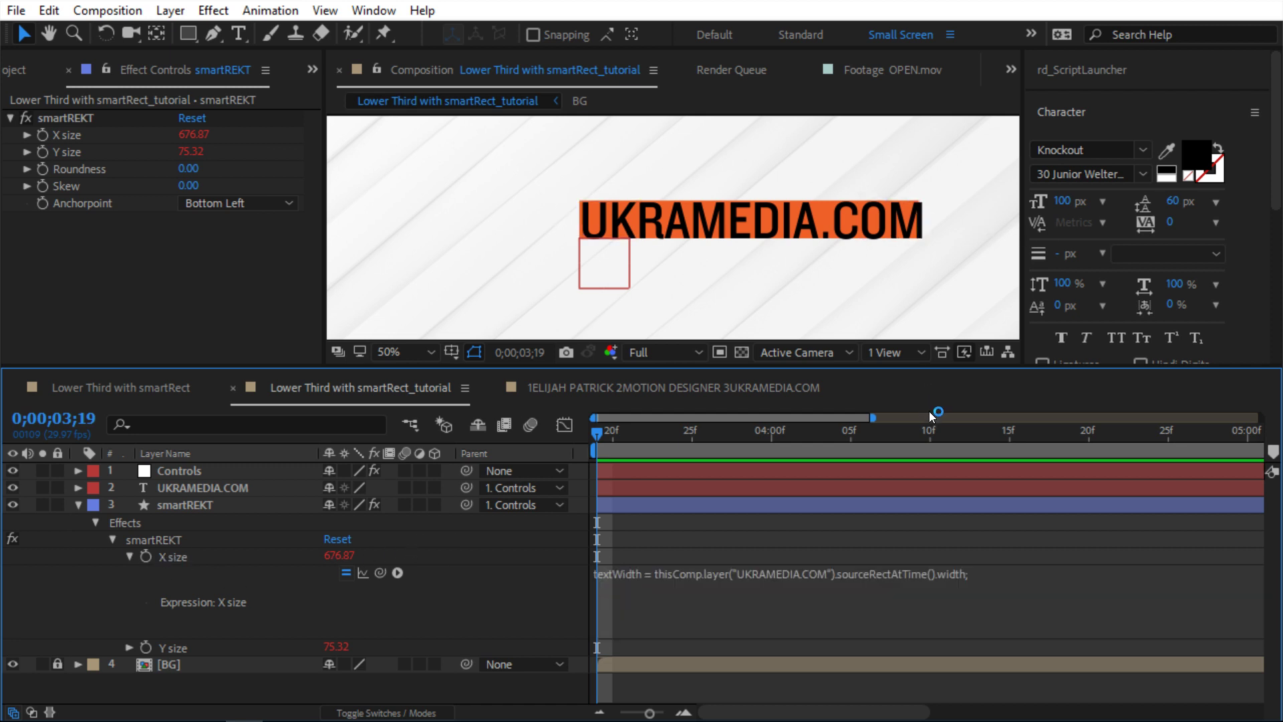
pyautogui.click(982, 573)
pyautogui.click(996, 573)
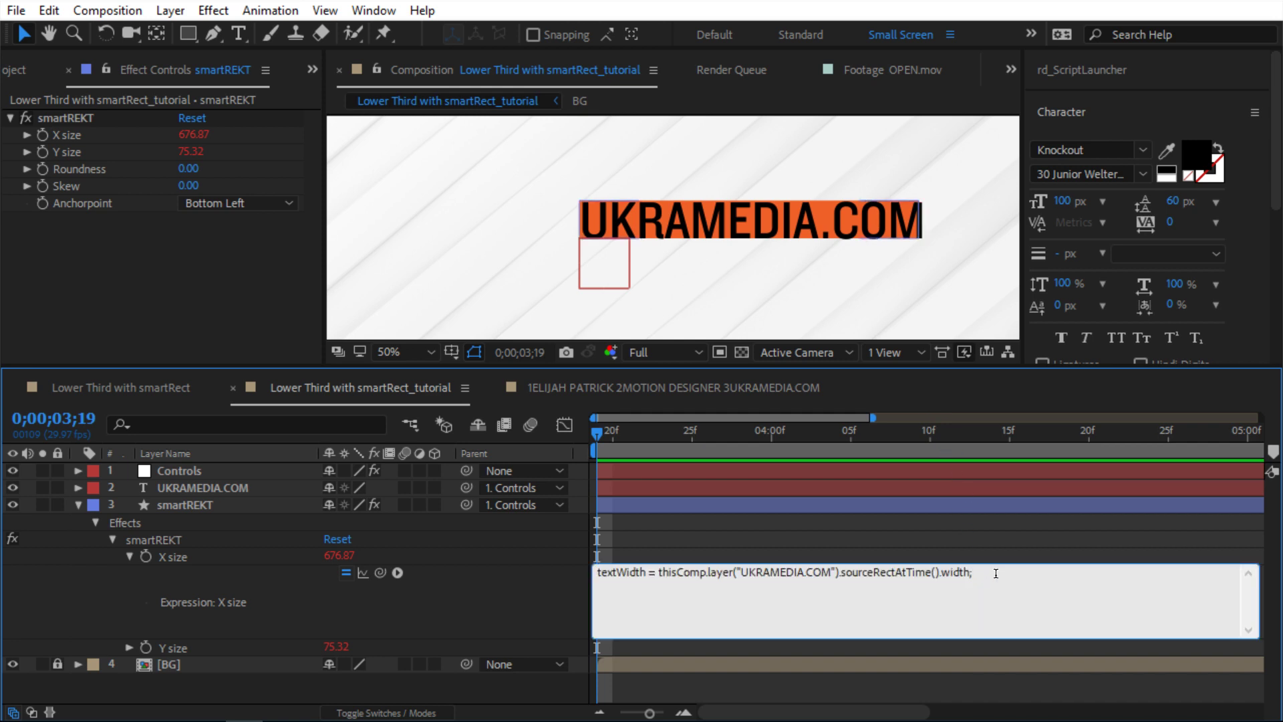
pyautogui.press('Return')
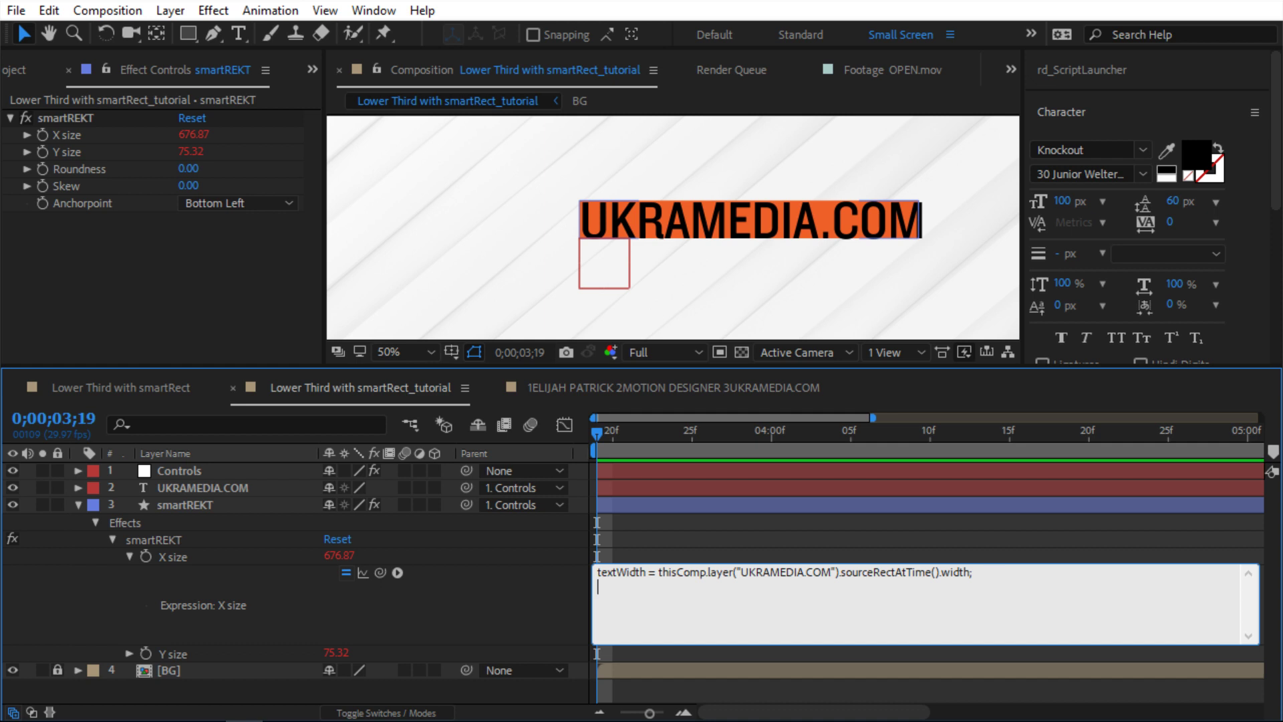
pyautogui.write('xPad =')
pyautogui.click(294, 471)
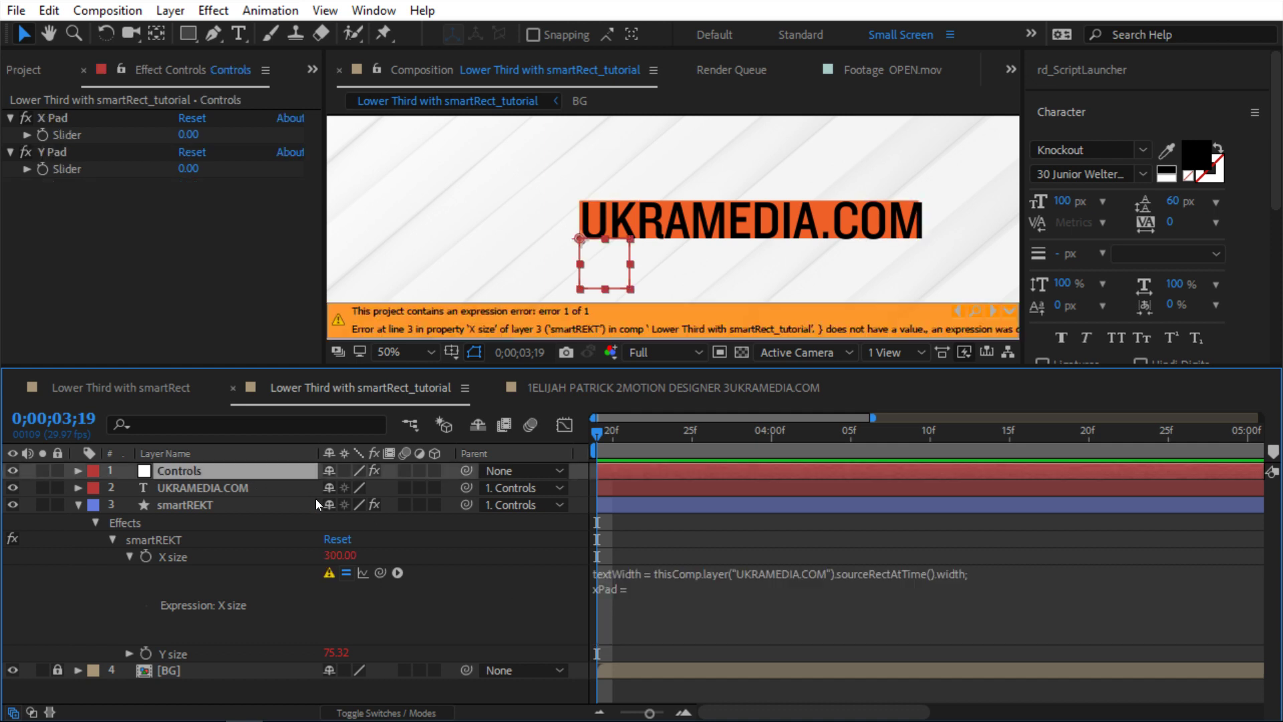
pyautogui.click(656, 598)
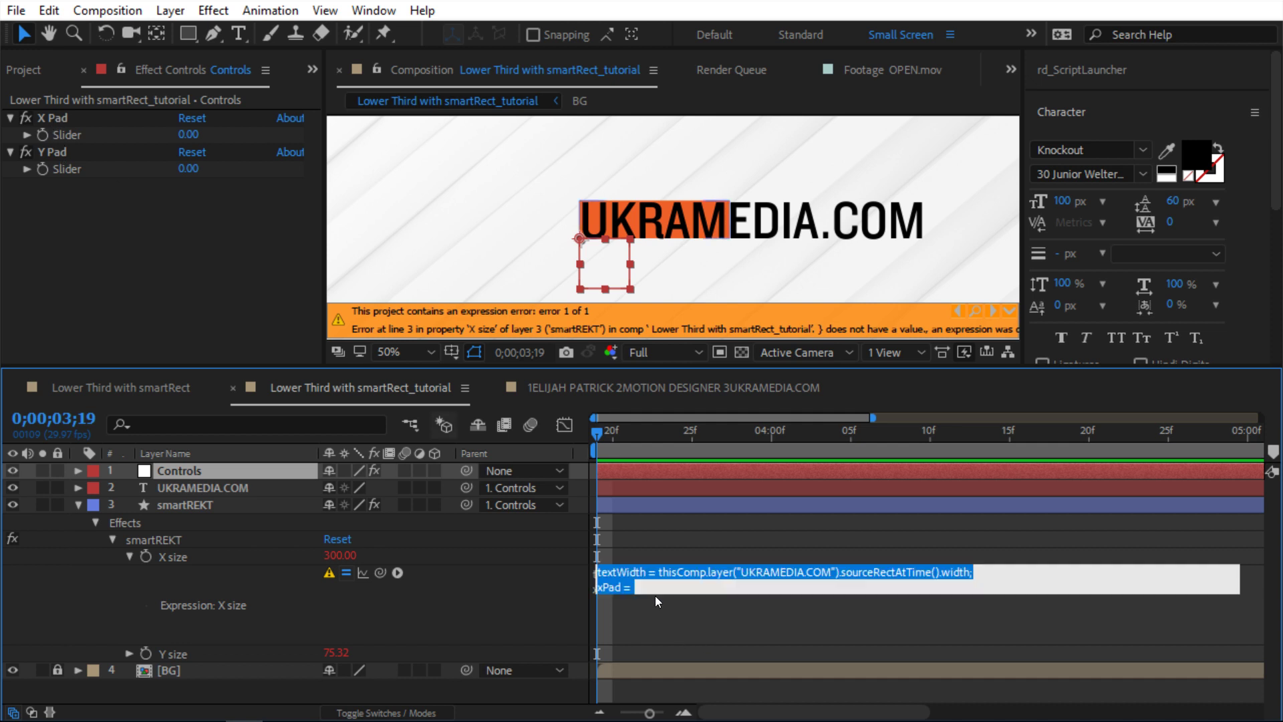
pyautogui.click(633, 594)
pyautogui.moveTo(380, 573); pyautogui.dragTo(67, 135)
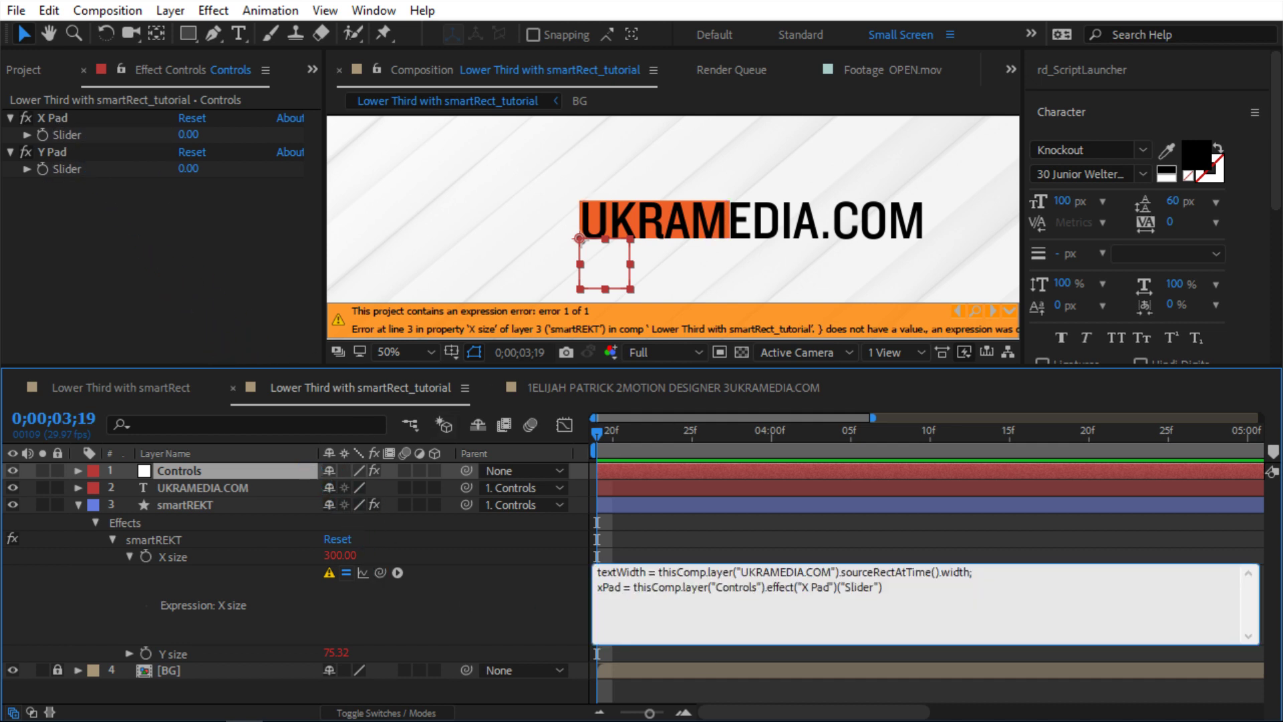
# Complete the X size expression by ending the xPad line with a semicolon and adding textWidth + xPad as the final line.
pyautogui.write(';')
pyautogui.press('Return')
pyautogui.press('Return')
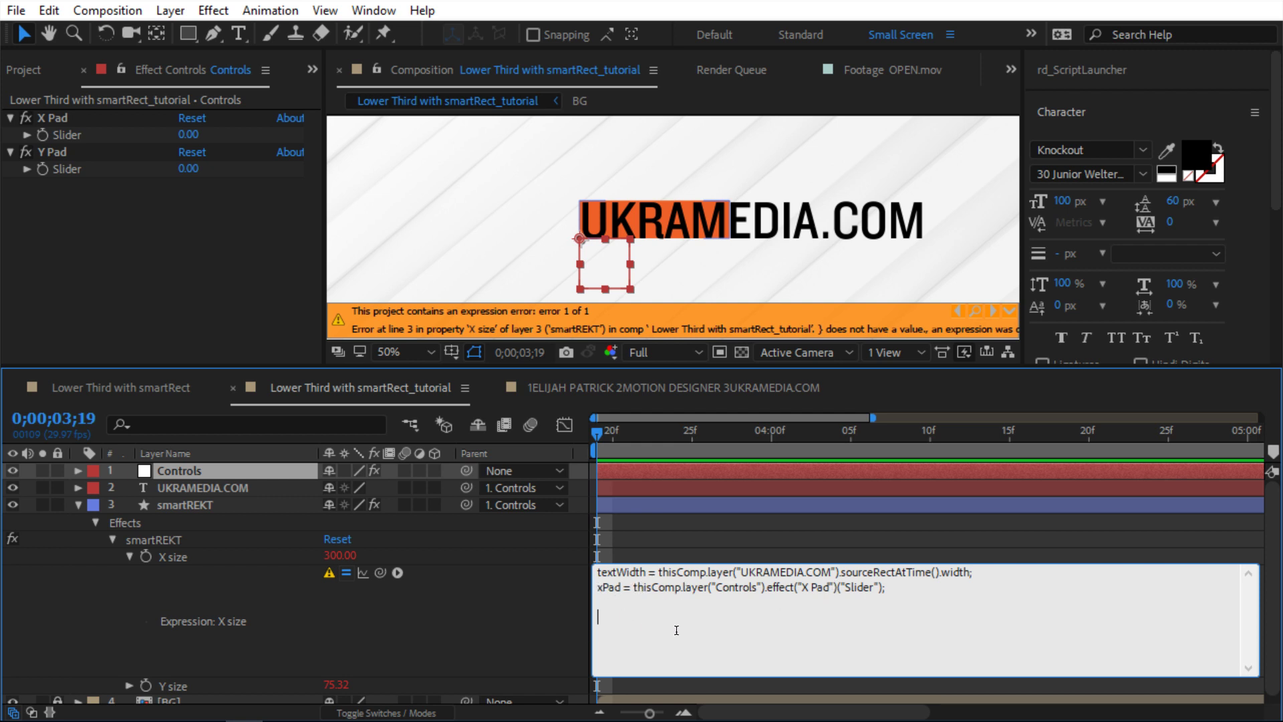
pyautogui.write('textWidth + xPad')
pyautogui.click(547, 615)
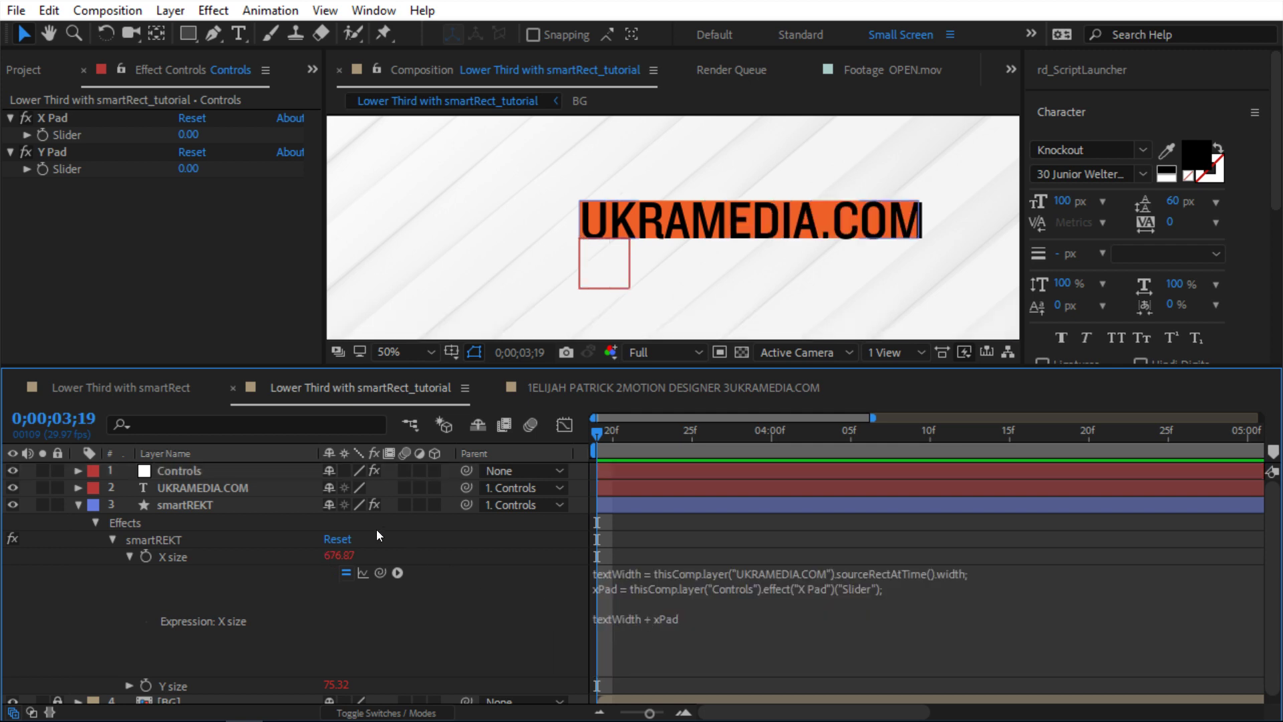
# Test the Controls layer's X Pad slider, undo the trial value, and set the slider to 112.
pyautogui.click(194, 469)
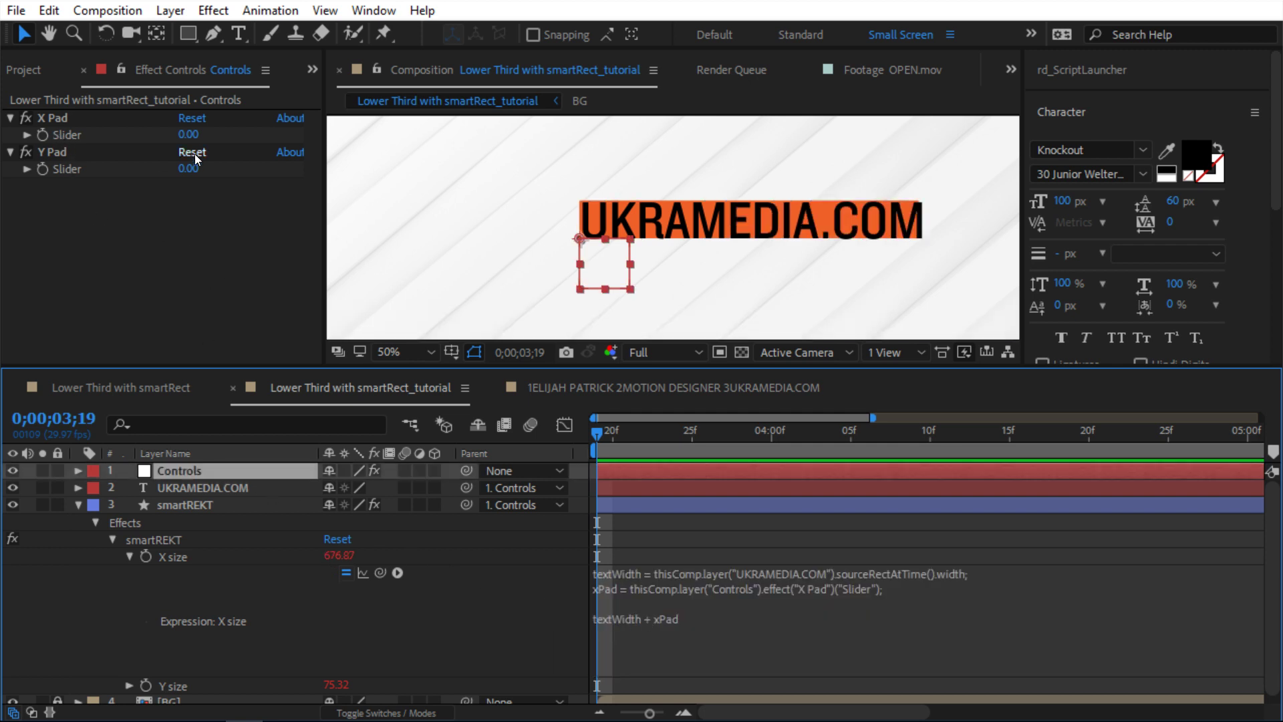
pyautogui.moveTo(184, 137); pyautogui.dragTo(277, 136)
pyautogui.hotkey('ctrl', 'z')
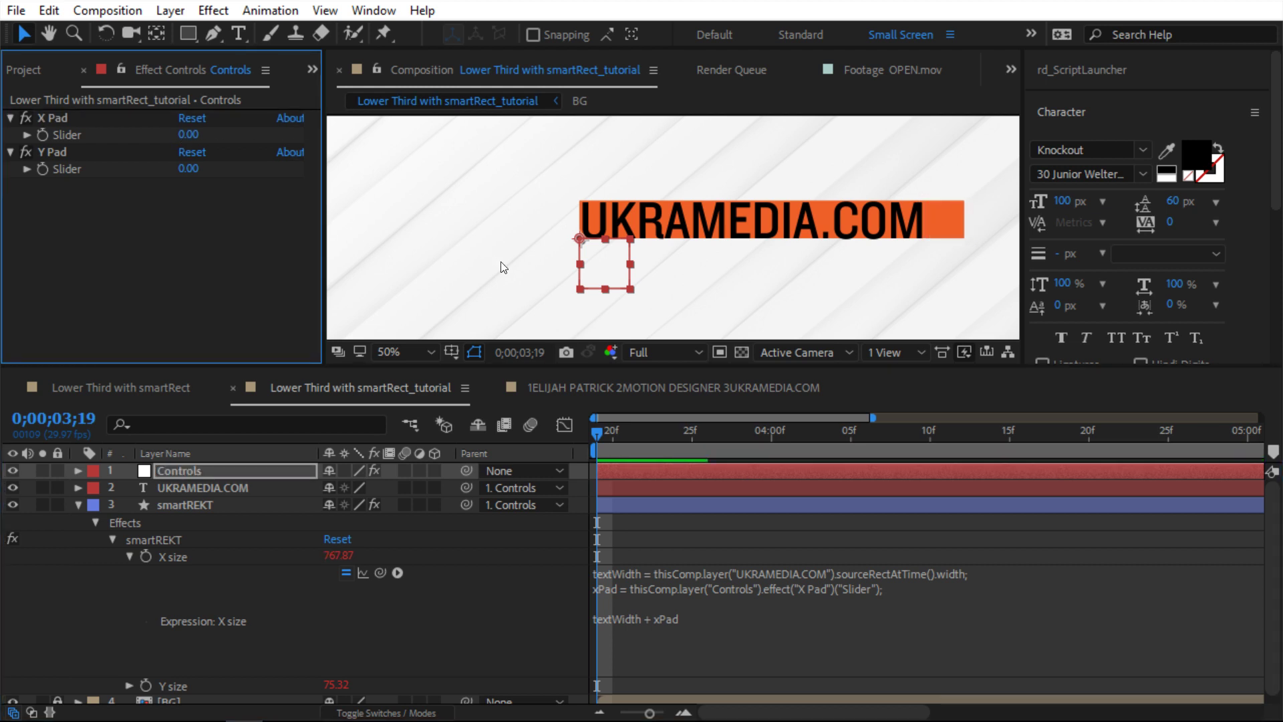
pyautogui.press('space')
pyautogui.moveTo(693, 263)
pyautogui.mouseDown()
pyautogui.moveTo(588, 249)
pyautogui.moveTo(677, 262)
pyautogui.mouseUp()
pyautogui.moveTo(188, 135); pyautogui.dragTo(310, 142)
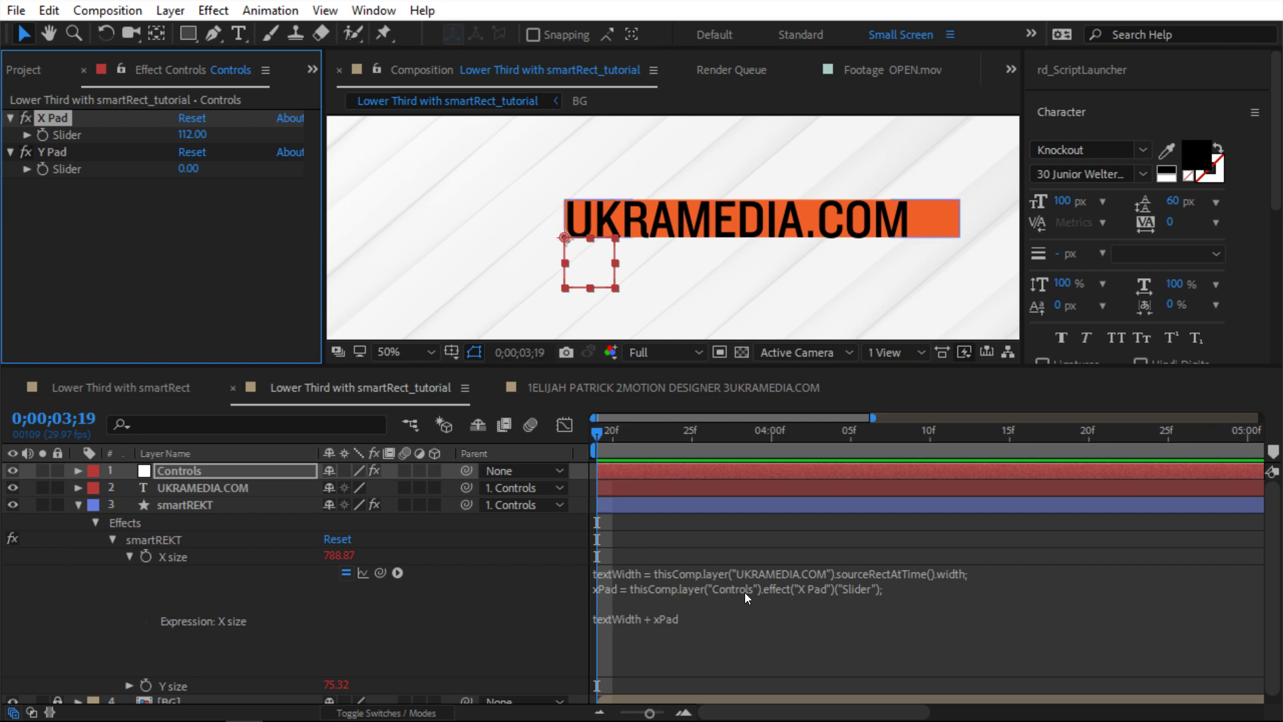
# Select the xPad definition line in smartREKT's X size expression and leave the expression editor.
pyautogui.click(699, 612)
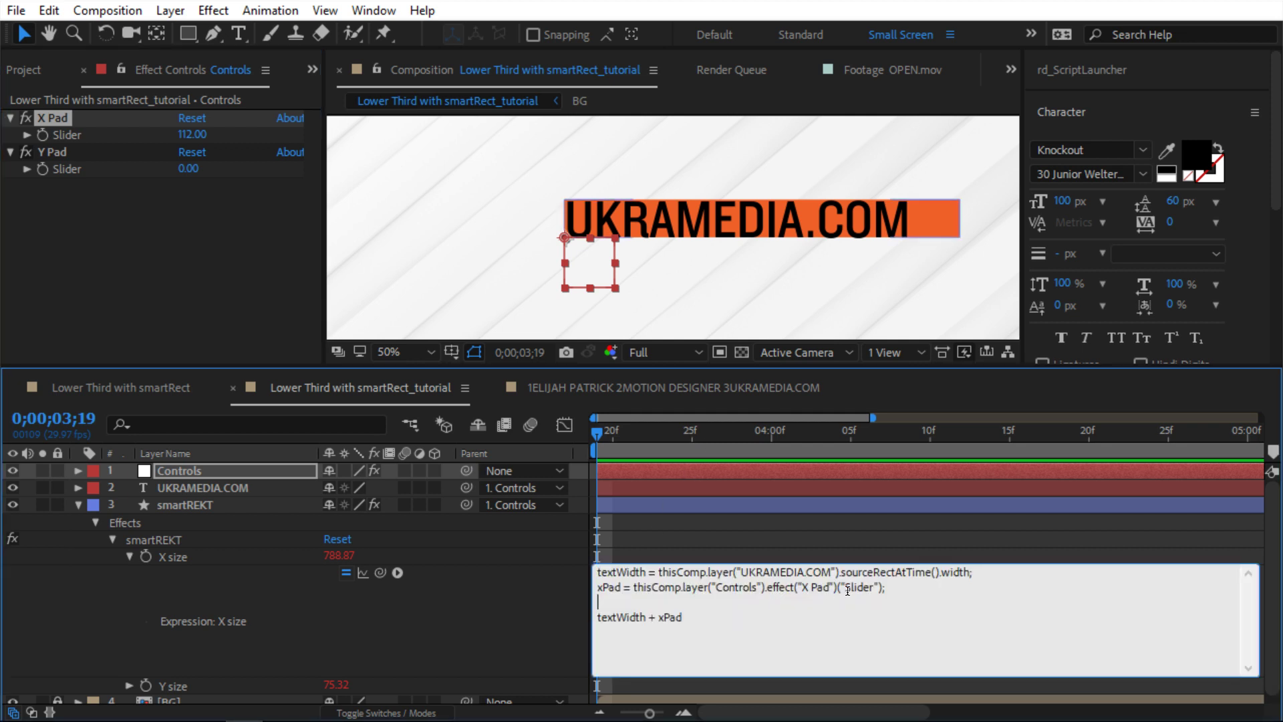
pyautogui.moveTo(919, 588); pyautogui.dragTo(538, 586)
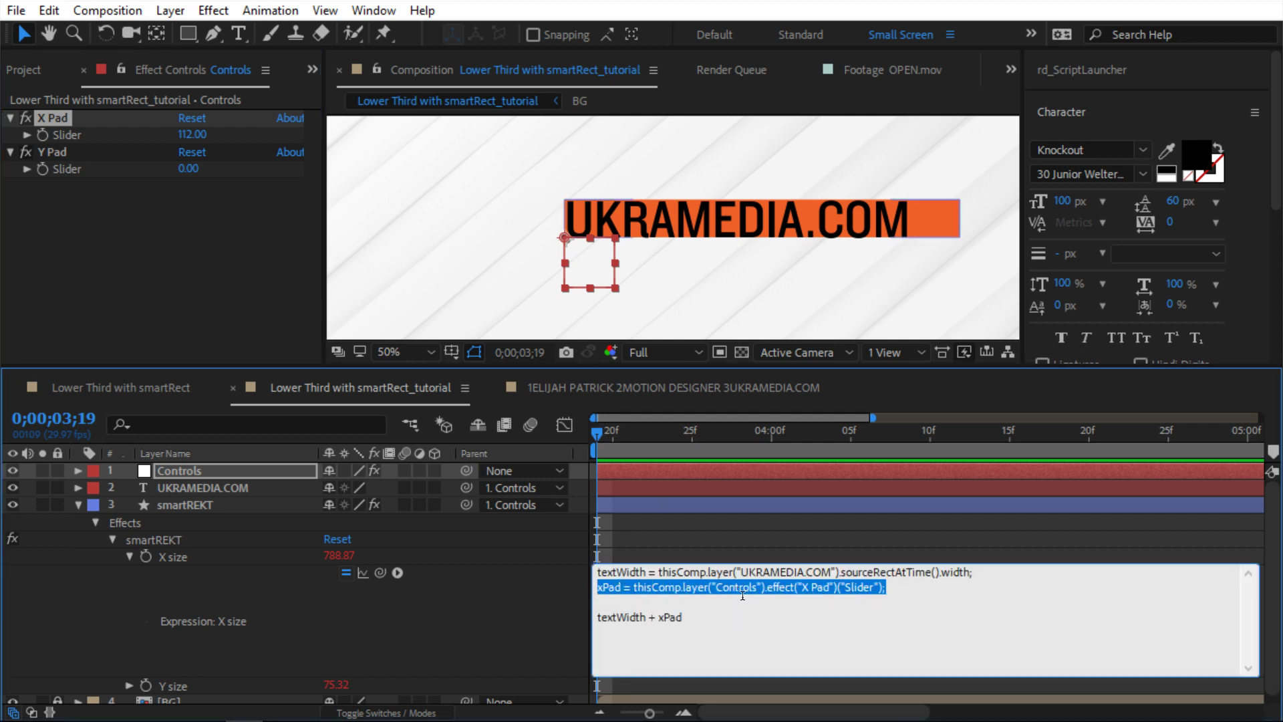
pyautogui.click(517, 597)
pyautogui.click(517, 591)
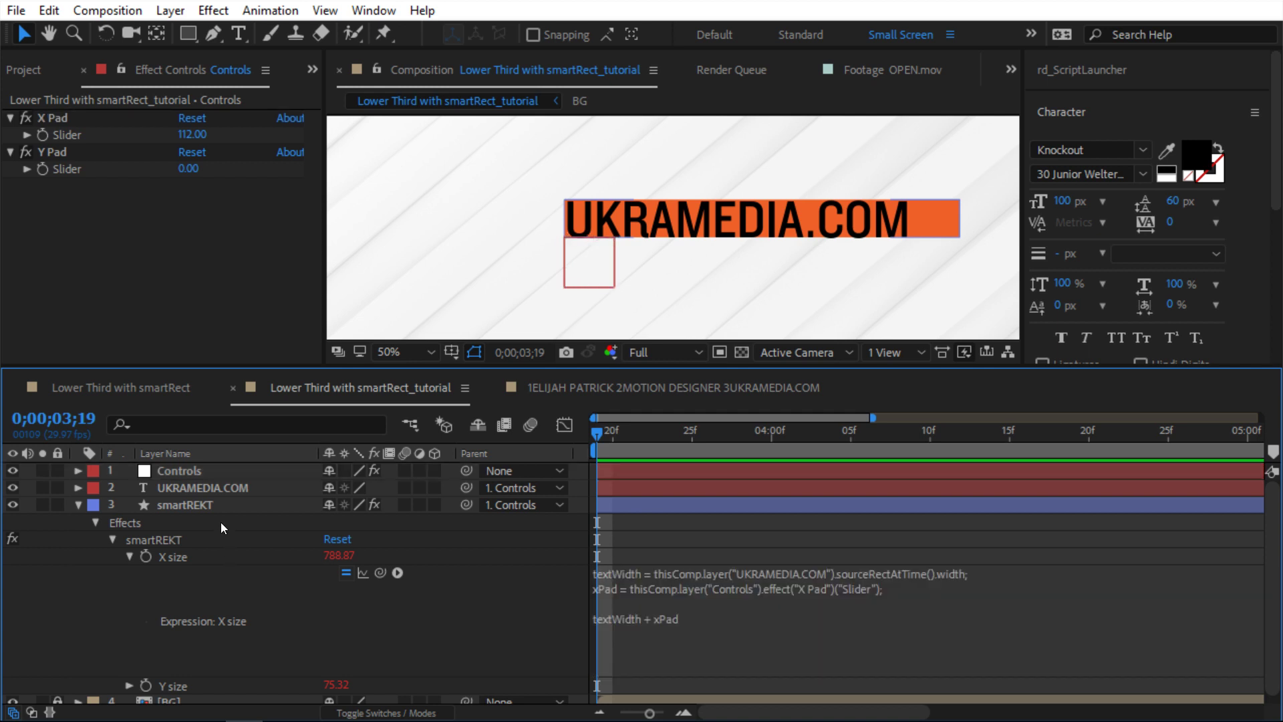
# Collapse the smartREKT layer, separate the UKRAMEDIA.COM layer's Position into X and Y dimensions, and deselect the layer.
pyautogui.click(207, 487)
pyautogui.click(76, 505)
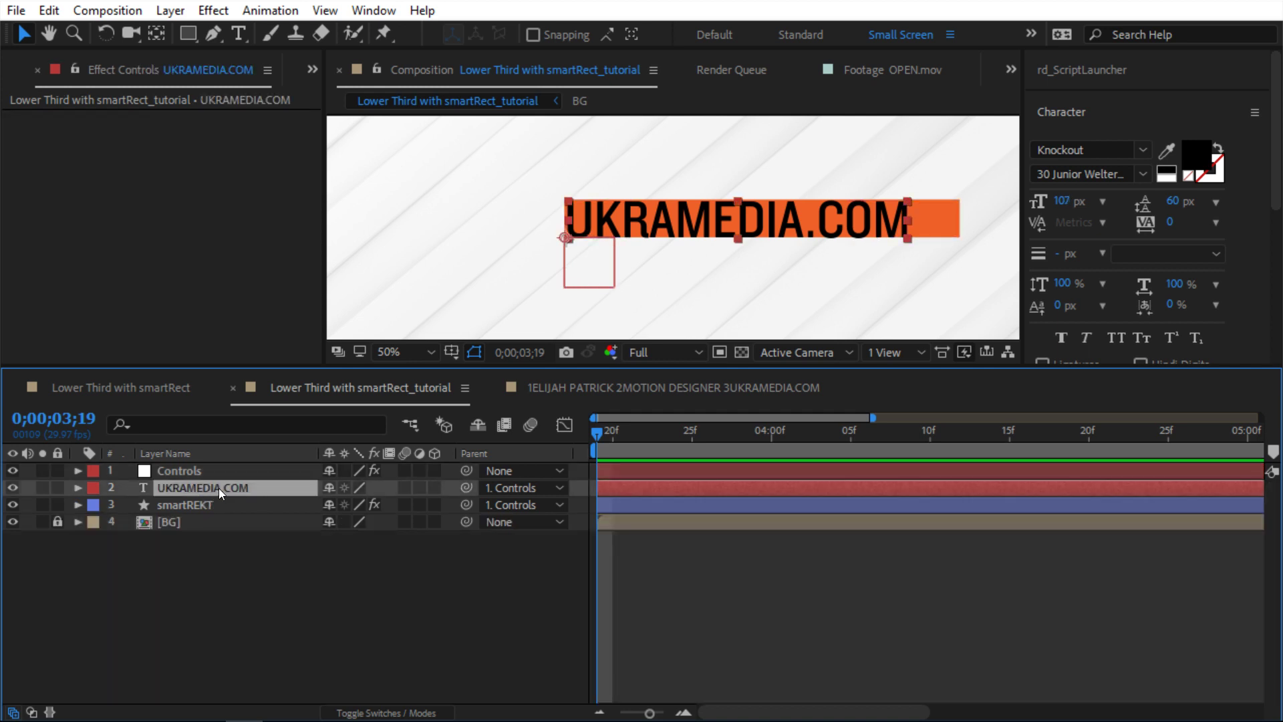
pyautogui.press('p')
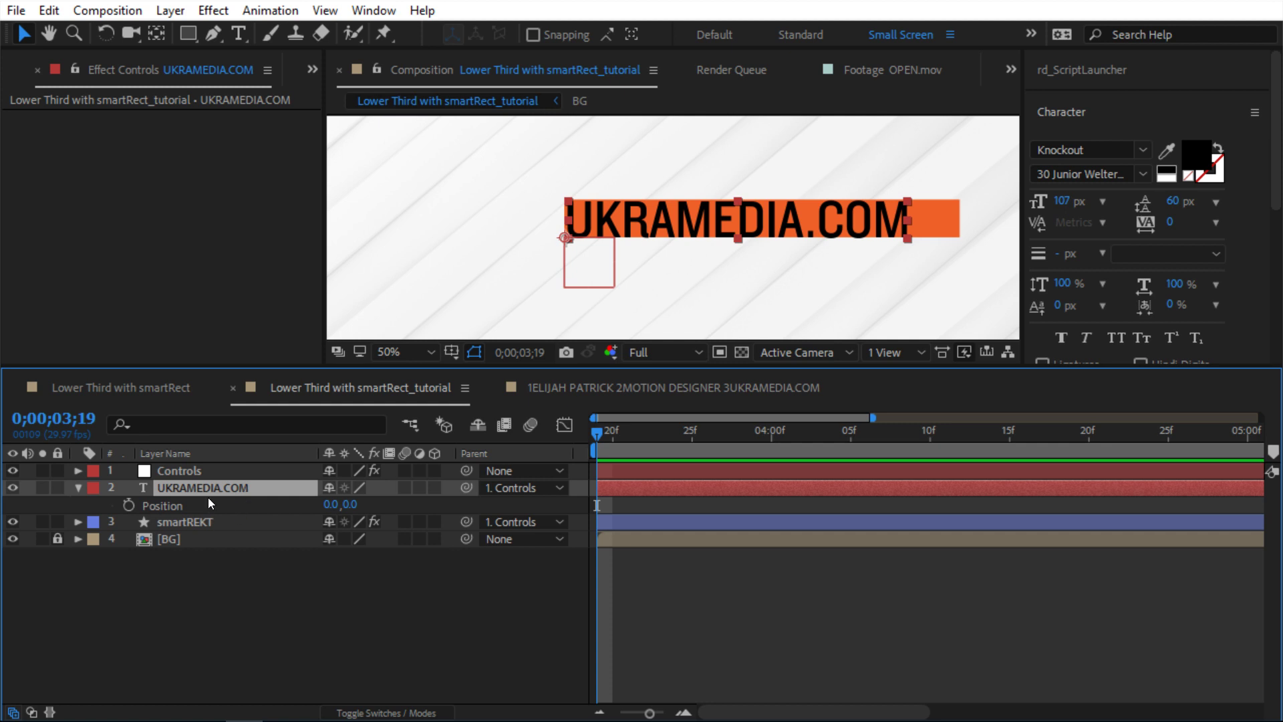
pyautogui.rightClick(186, 506)
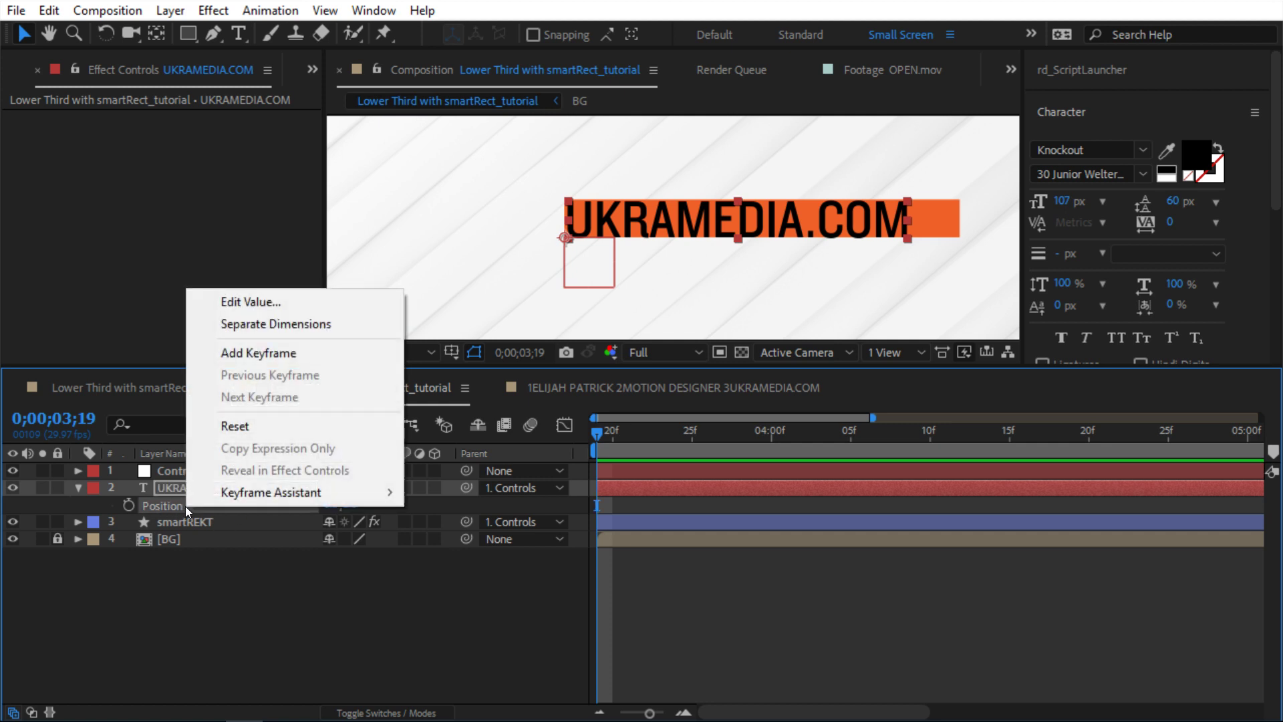
pyautogui.click(268, 324)
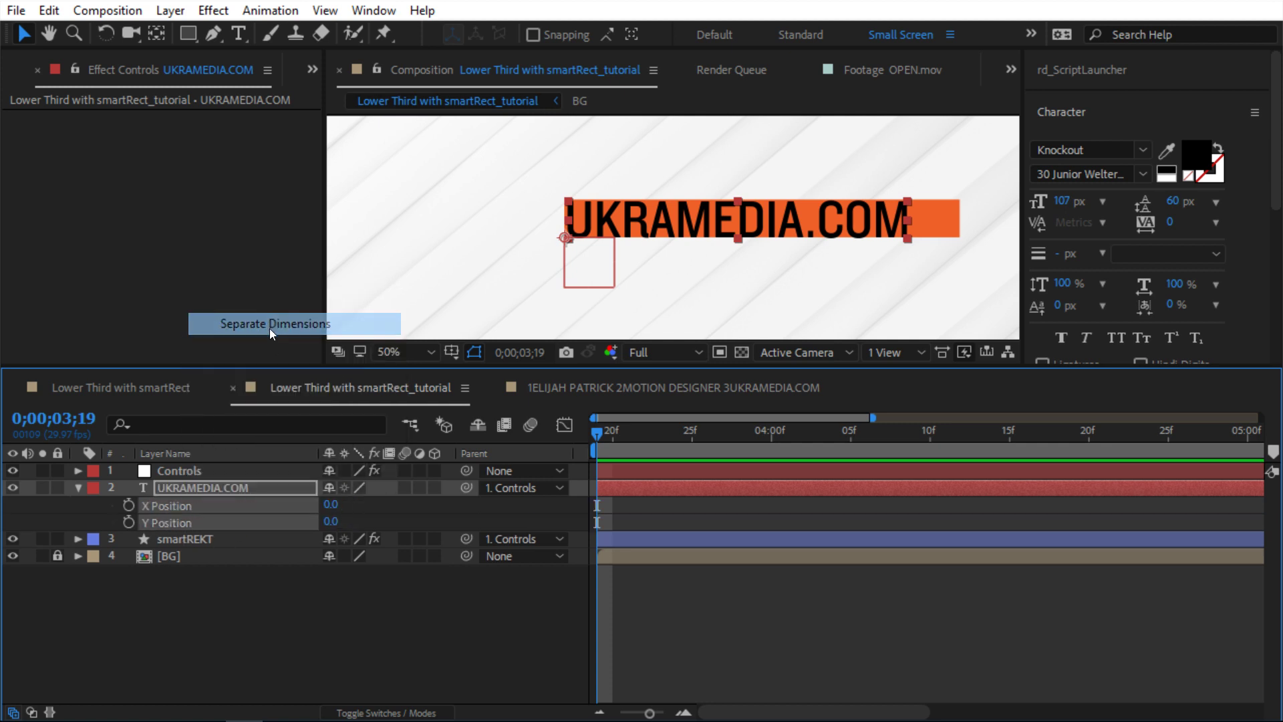
pyautogui.click(393, 504)
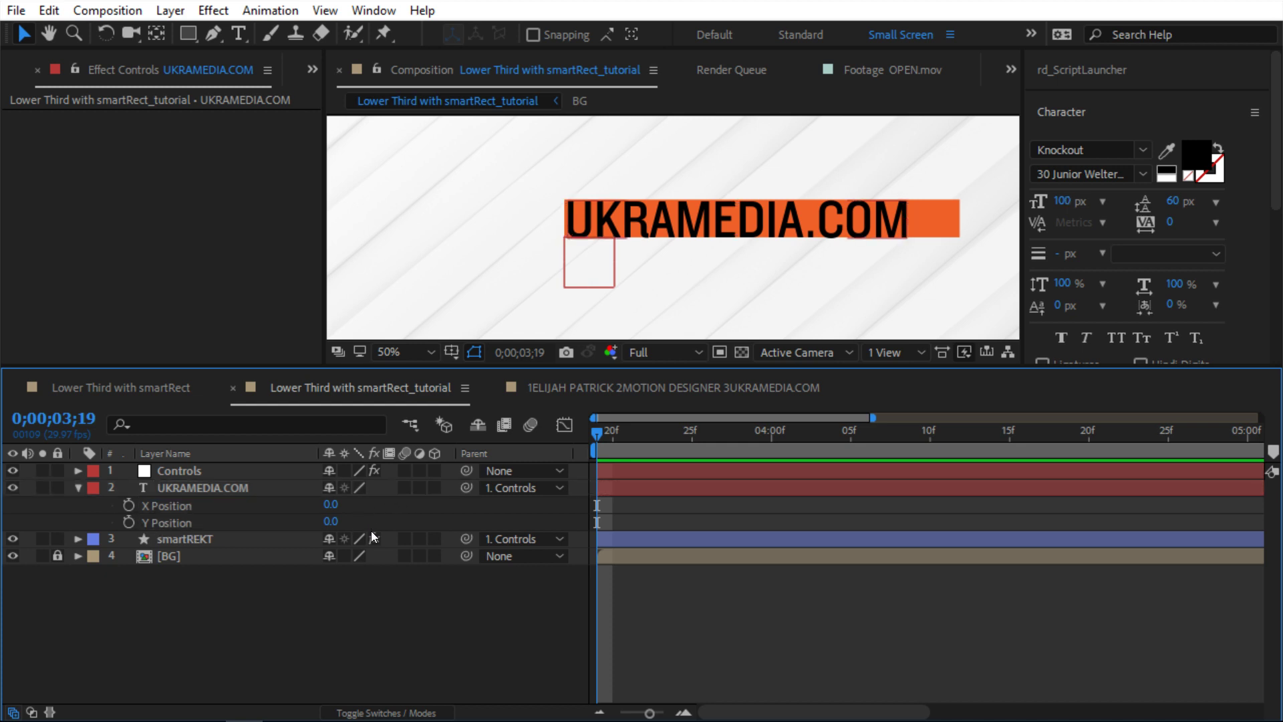
# Try changing the UKRAMEDIA.COM layer's X Position and undo the trial value.
pyautogui.click(197, 506)
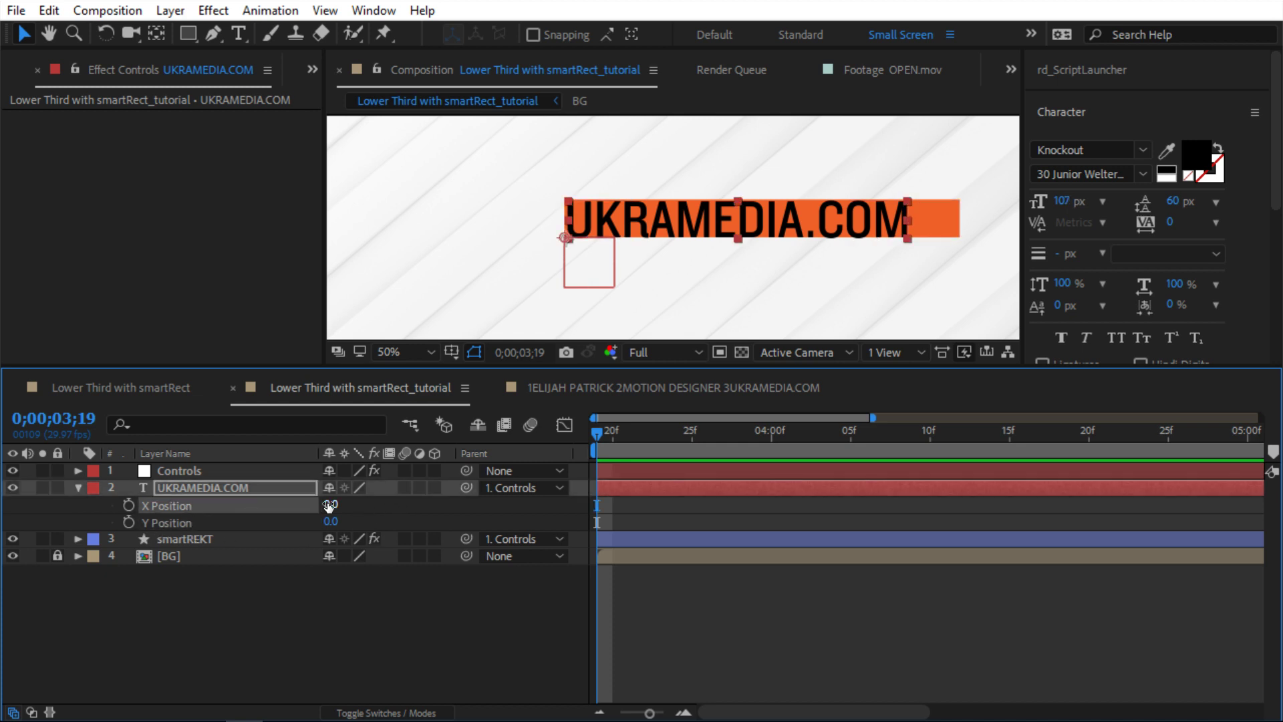
pyautogui.moveTo(331, 503); pyautogui.dragTo(345, 522)
pyautogui.hotkey('ctrl', 'z')
pyautogui.hotkey('ctrl', 'z')
pyautogui.click(375, 522)
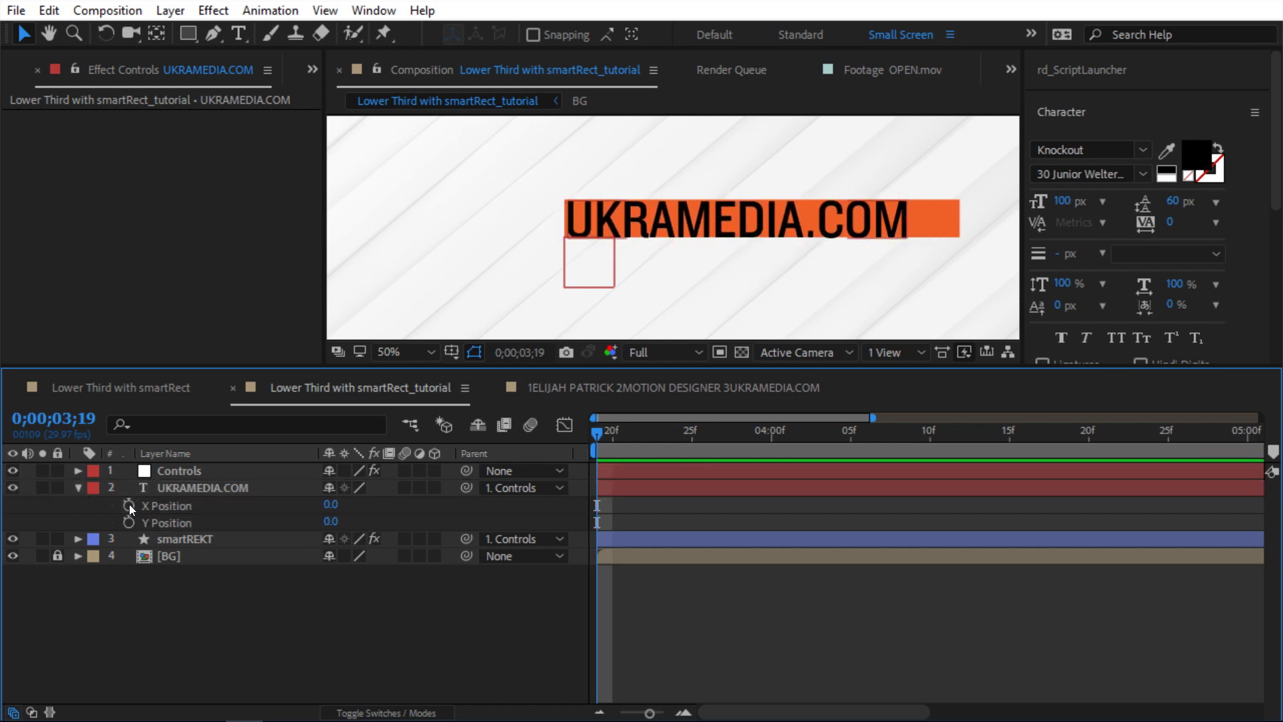
# Add the expression xPad = thisComp.layer("Controls").effect("X Pad")("Slider"); to the UKRAMEDIA.COM layer's X Position and enlarge its expression field.
pyautogui.keyDown('alt'); pyautogui.click(130, 506); pyautogui.keyUp('alt')
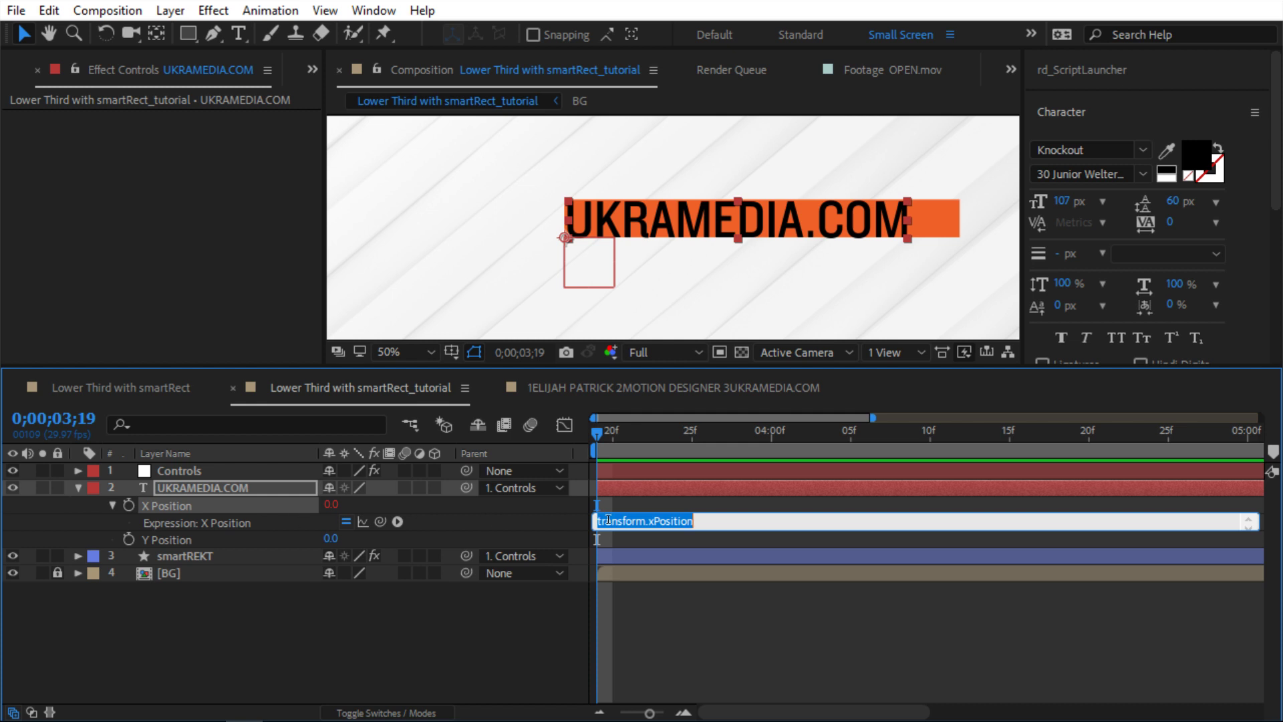
pyautogui.write('xPad = thisComp.layer("Controls").effect("X Pad")("Slider");')
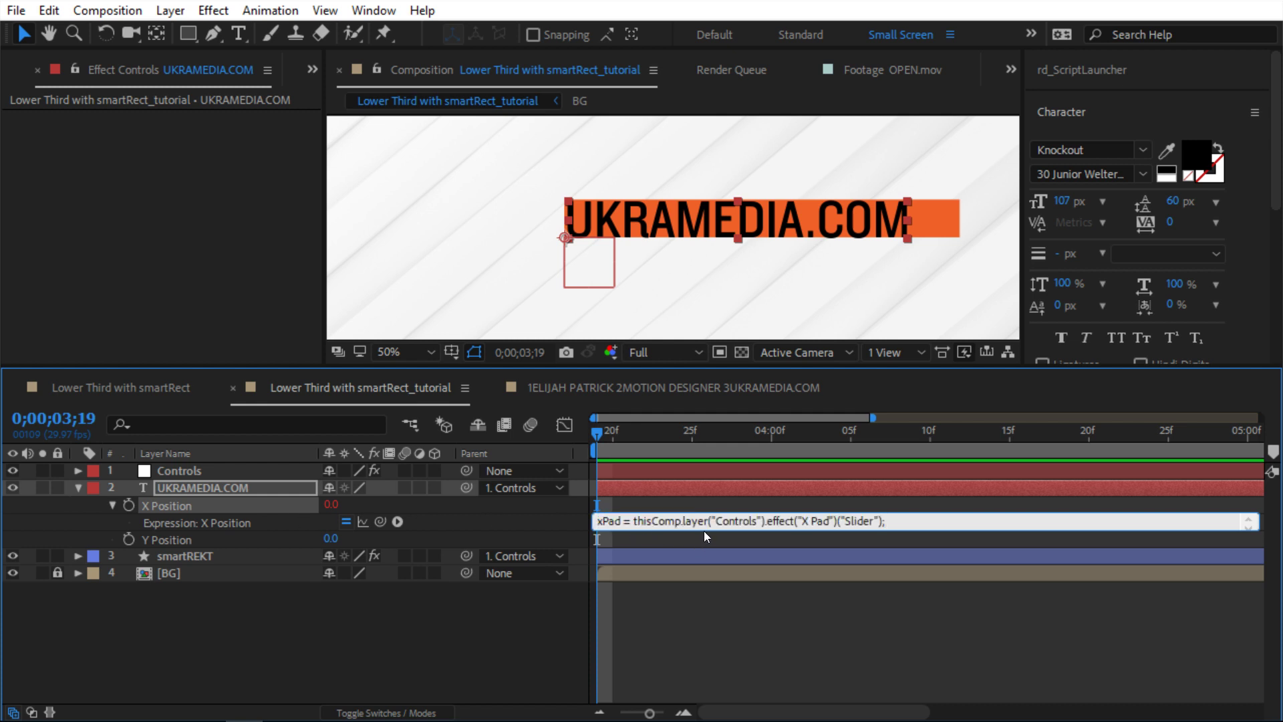
pyautogui.click(704, 591)
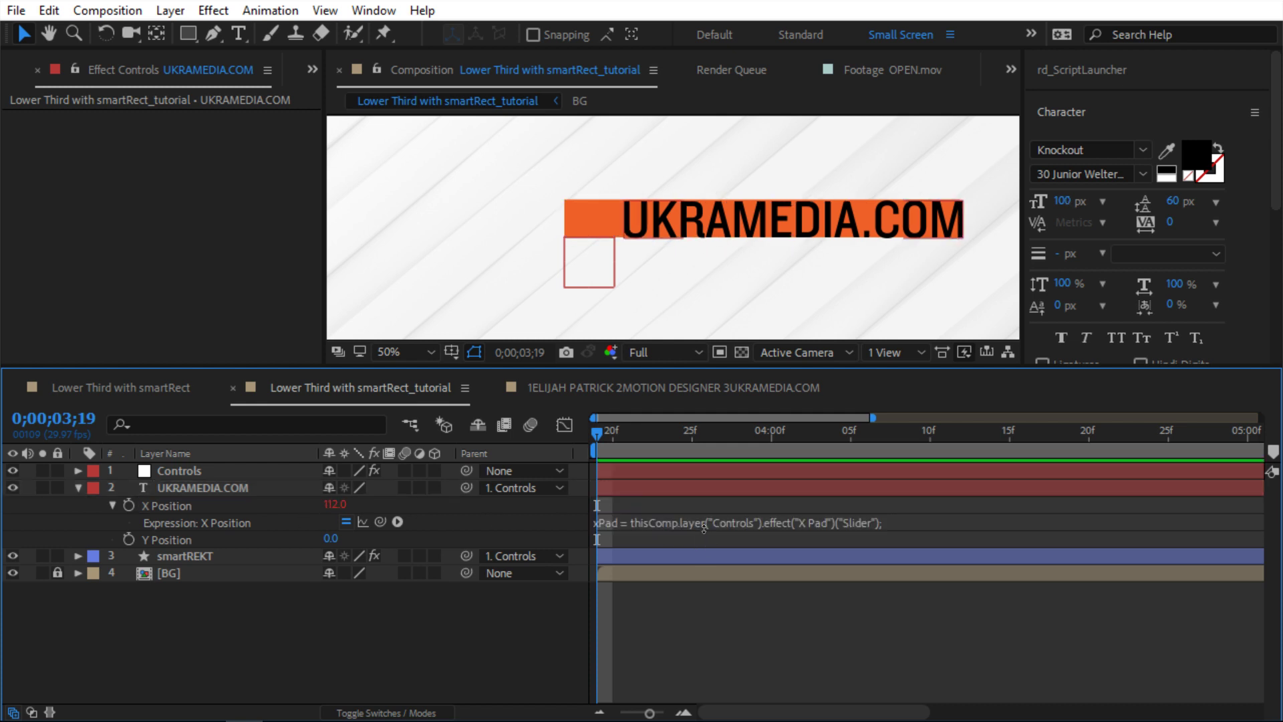
pyautogui.click(704, 524)
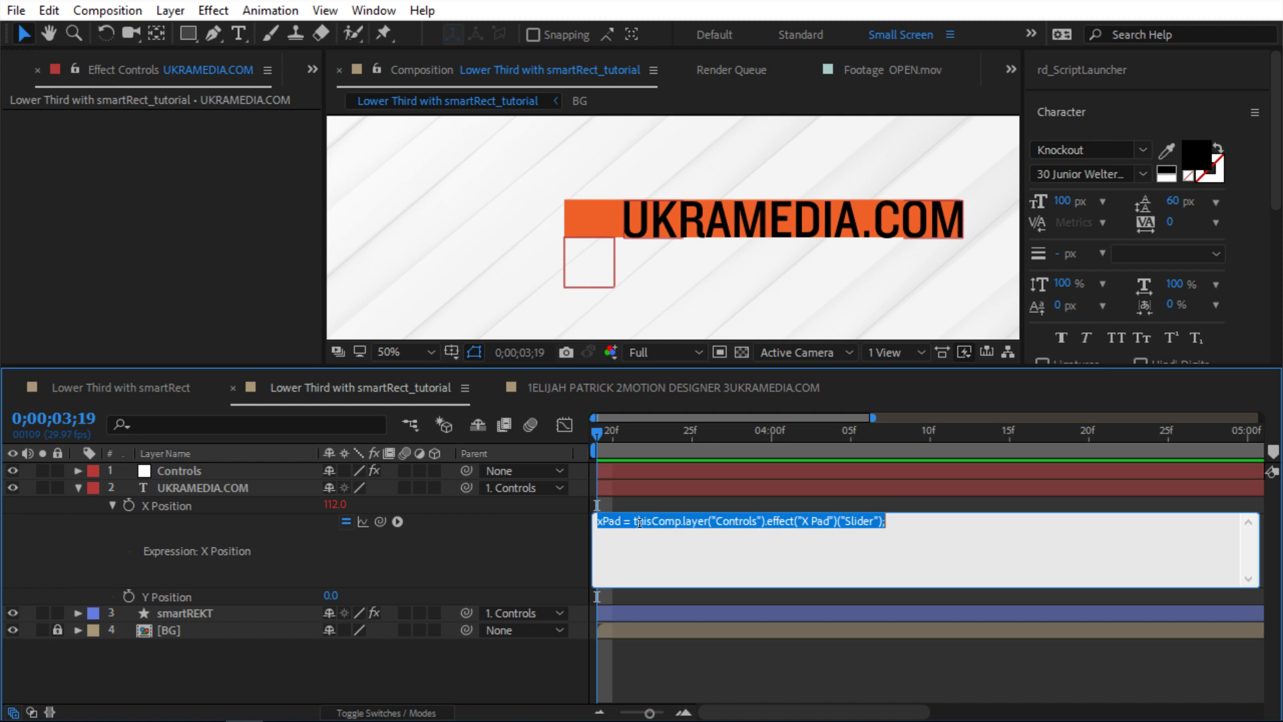
# Compare the Controls sliders and the smartREKT size properties with the UKRAMEDIA.COM layer's X Position expression.
pyautogui.click(193, 472)
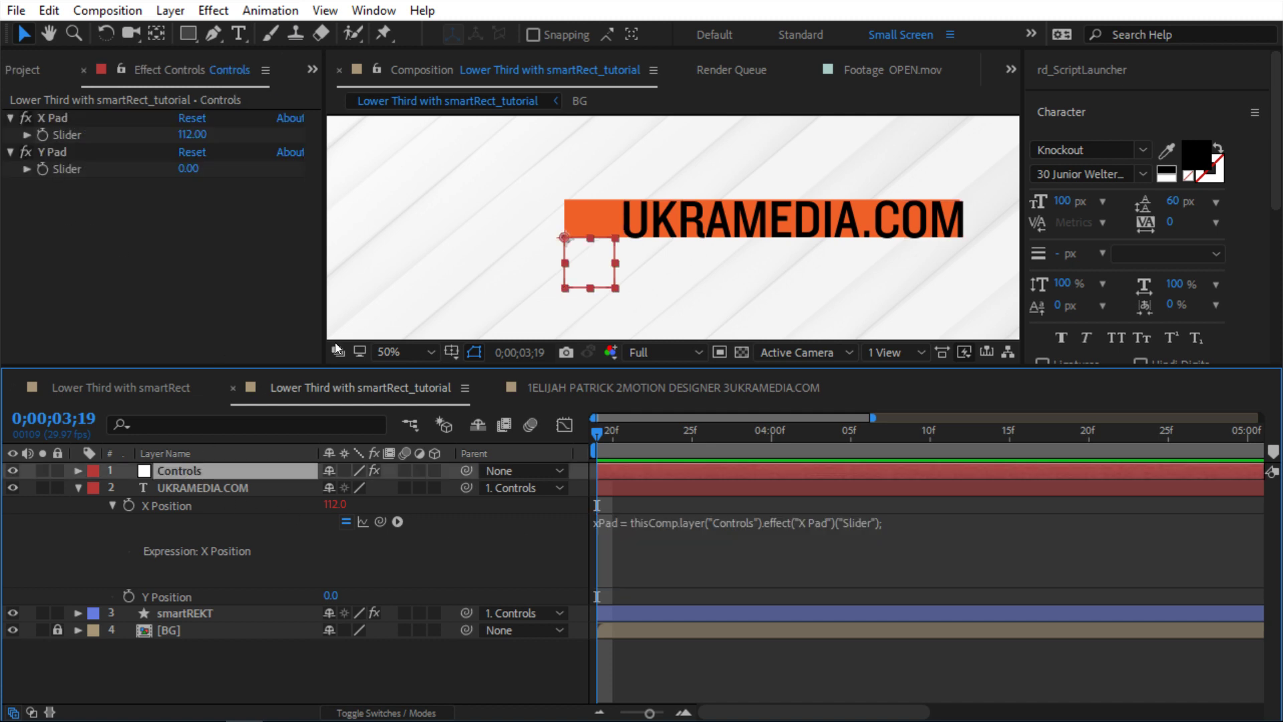
pyautogui.click(836, 549)
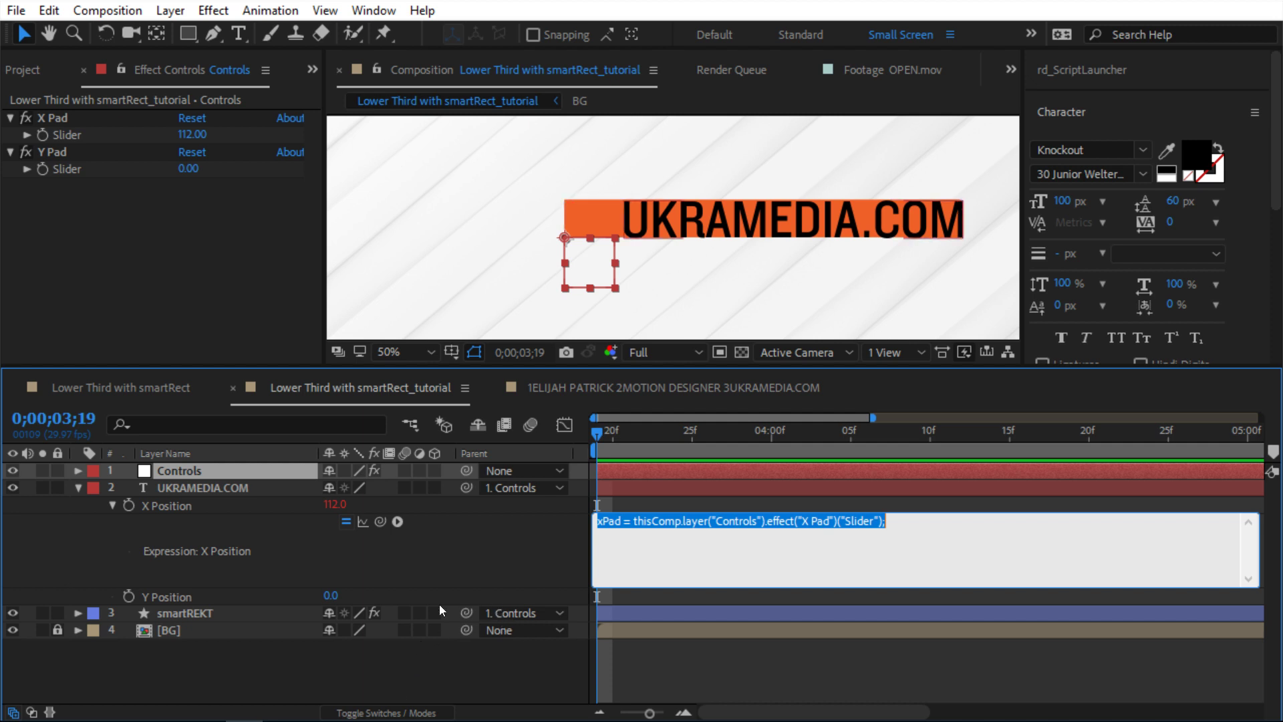
pyautogui.click(243, 613)
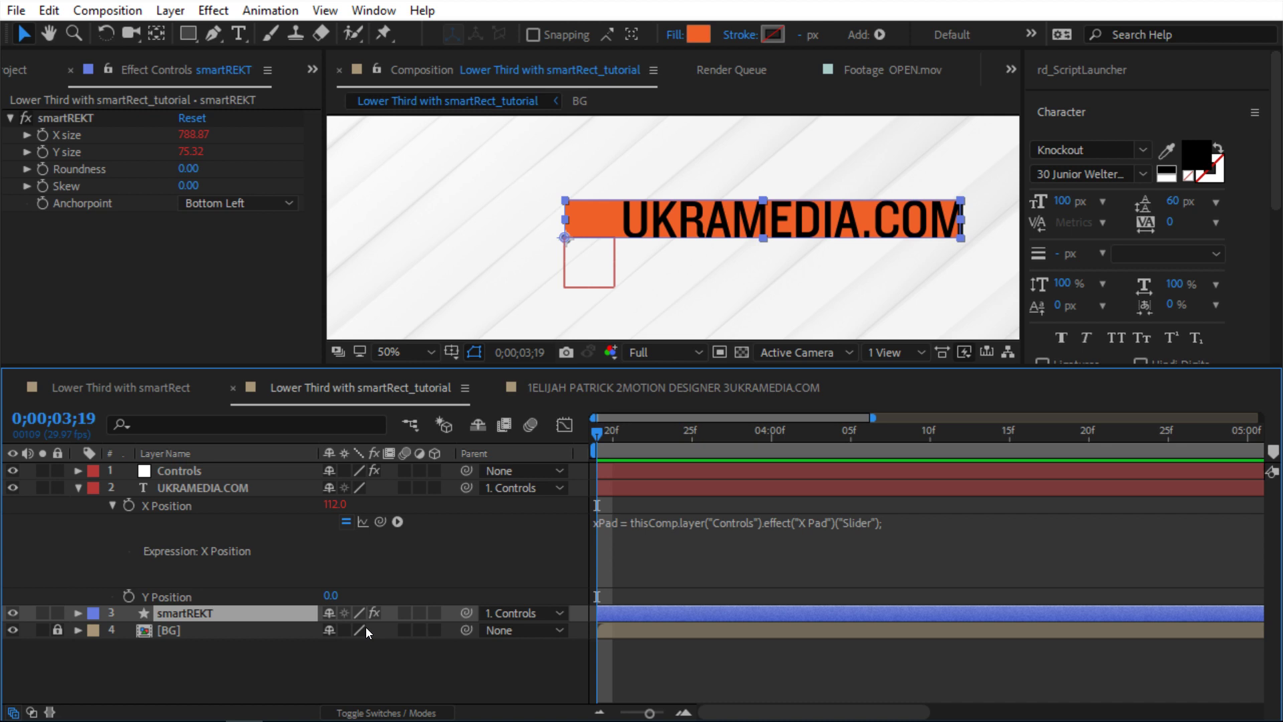
pyautogui.click(862, 258)
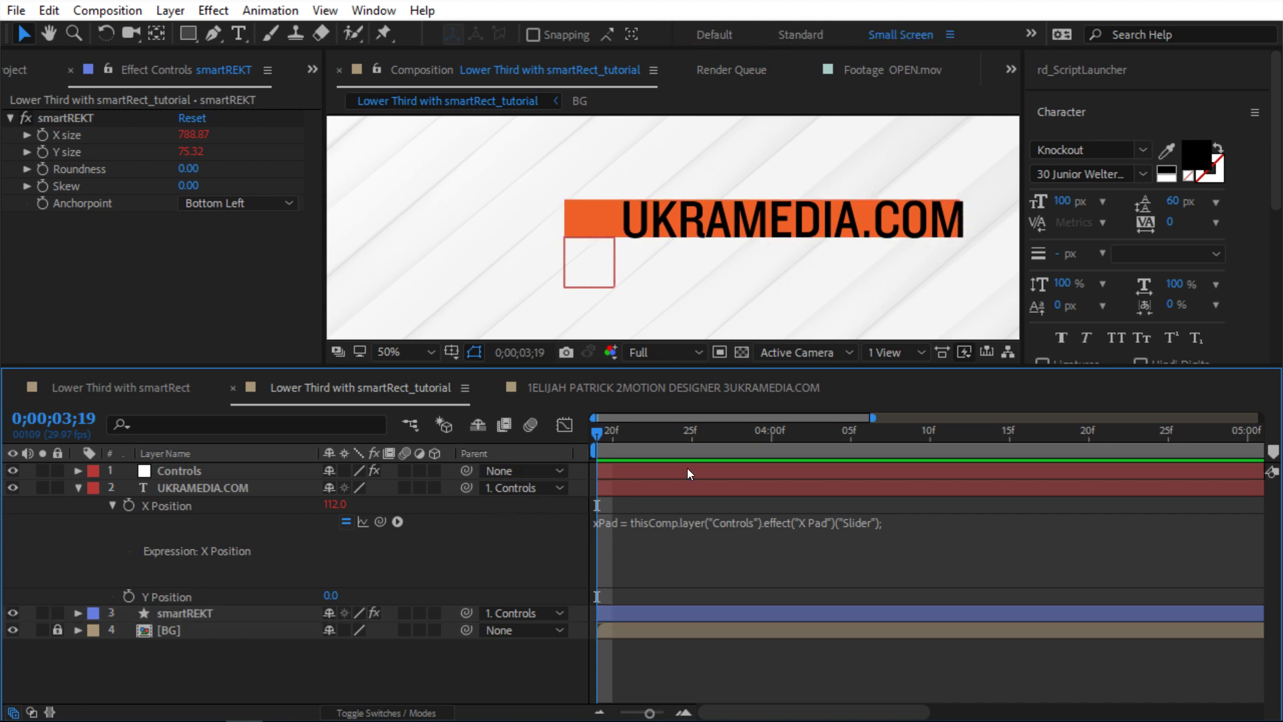
pyautogui.click(674, 522)
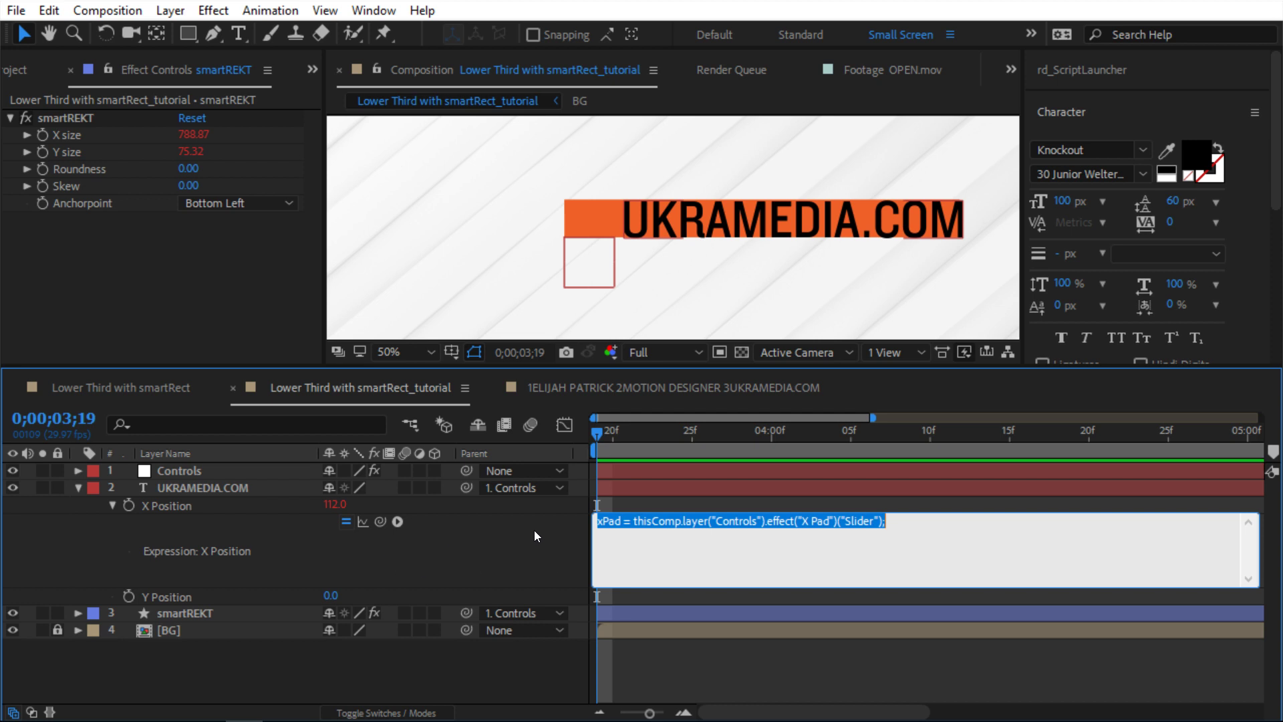
pyautogui.click(523, 543)
pyautogui.click(692, 523)
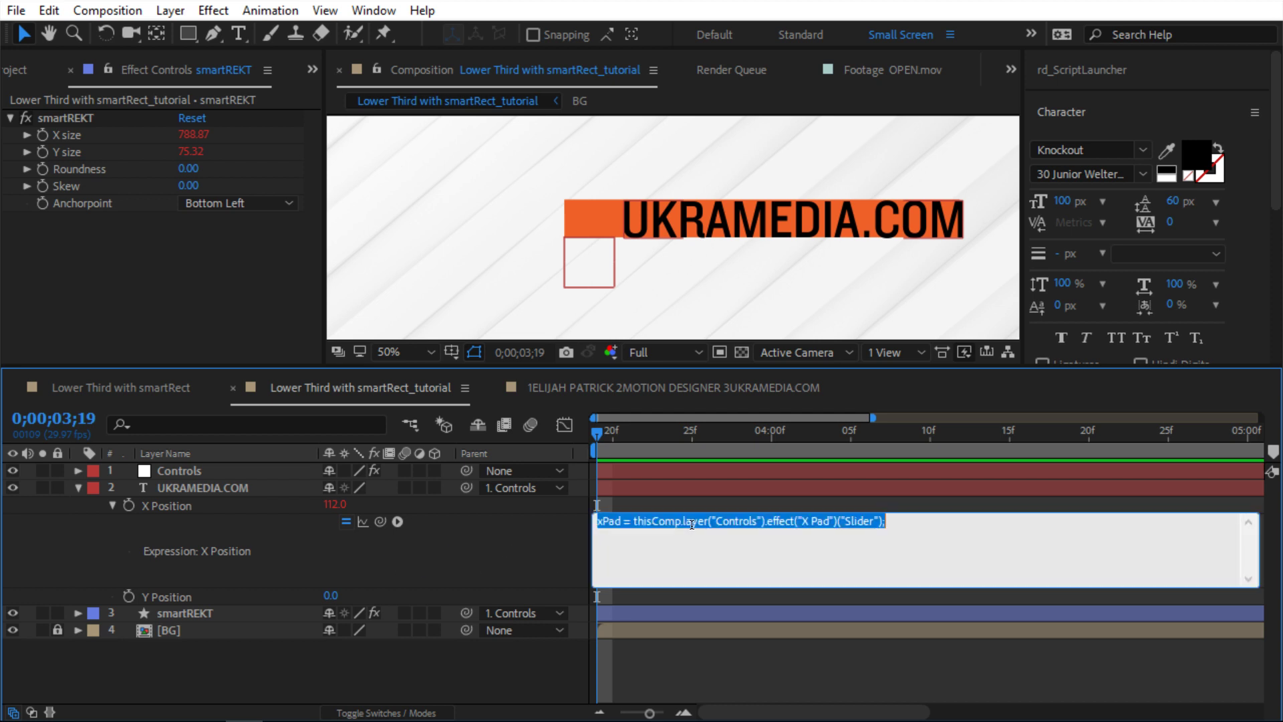
pyautogui.click(558, 544)
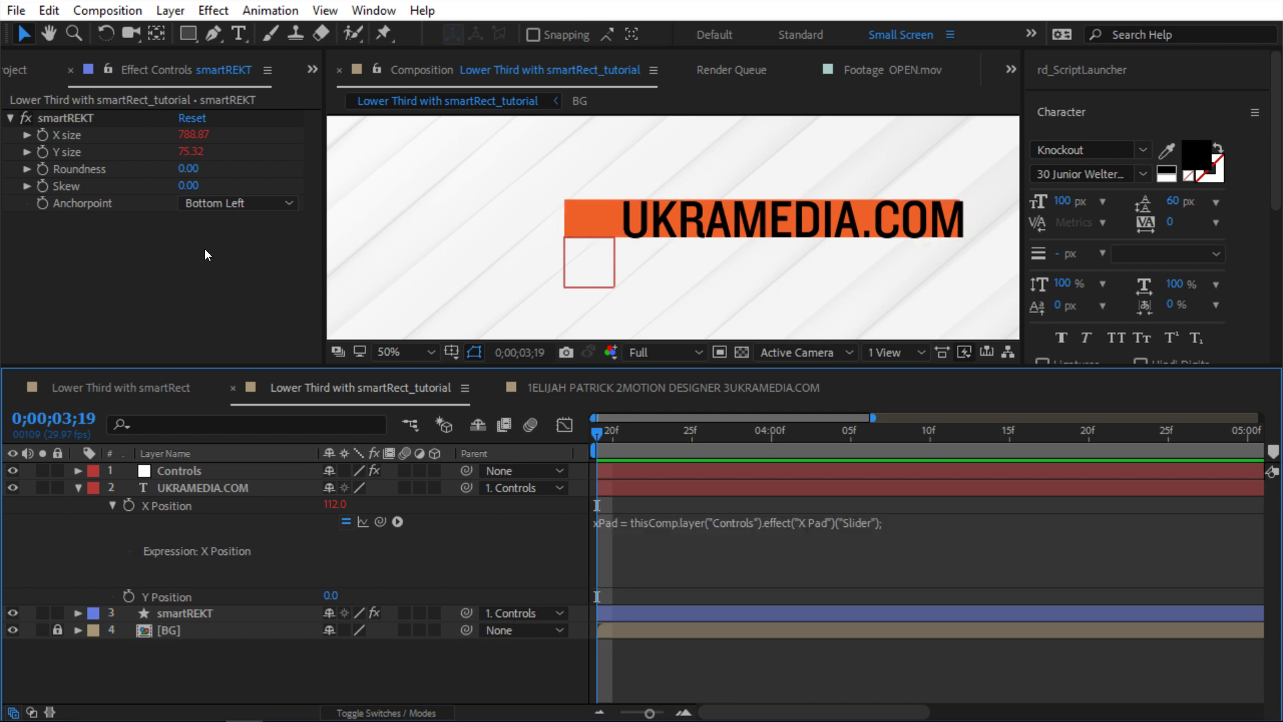
pyautogui.click(217, 473)
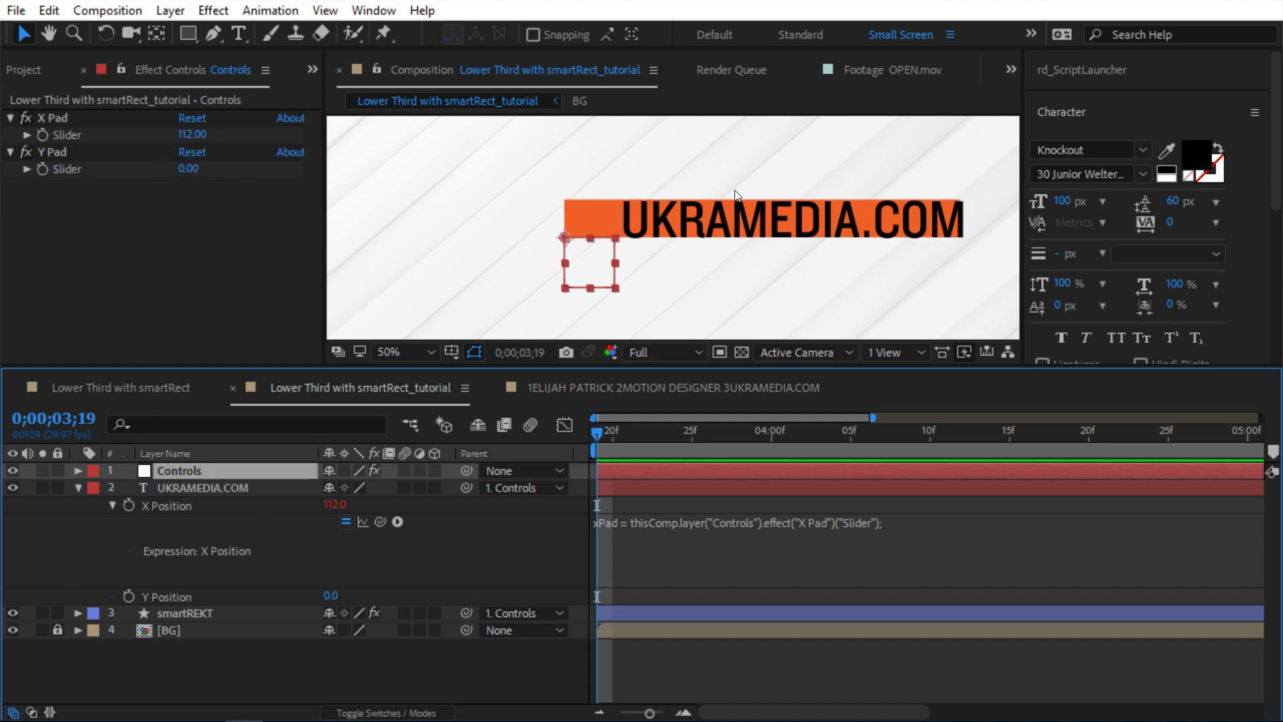
# Add xPad as the final line of the X Position expression, after a blank line, and commit it.
pyautogui.click(884, 523)
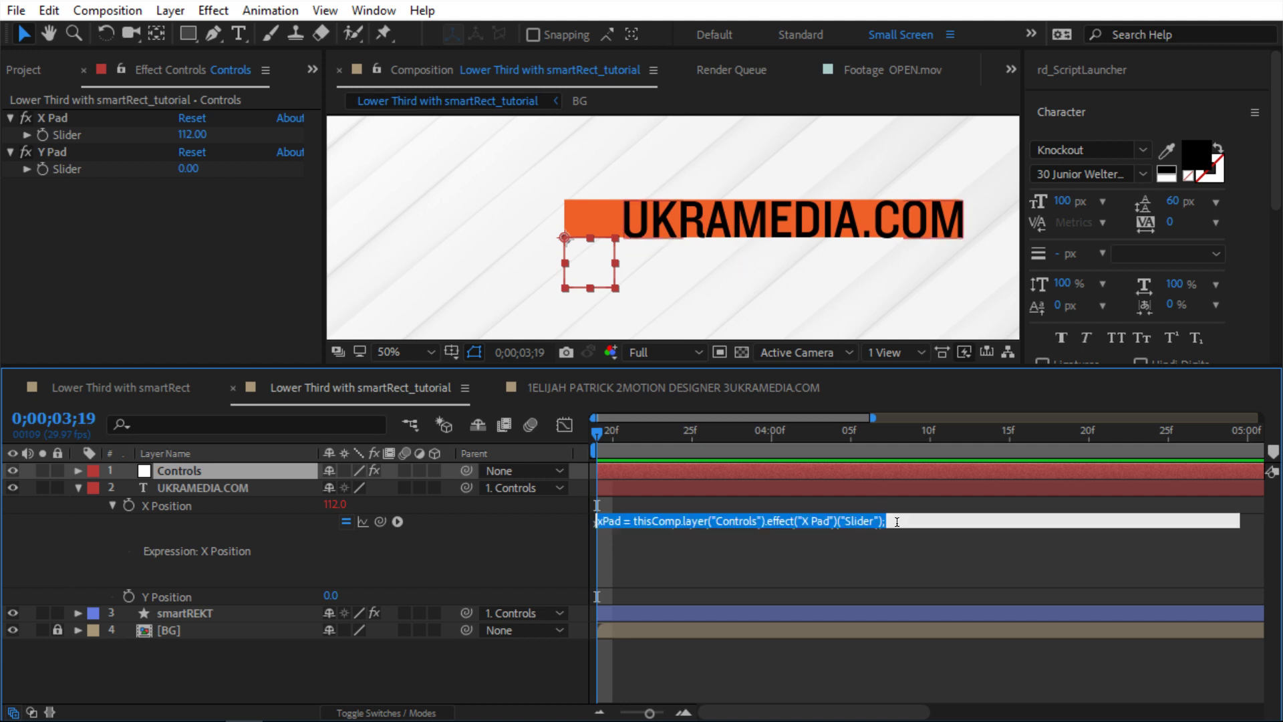
pyautogui.click(886, 523)
pyautogui.press('Return')
pyautogui.press('Return')
pyautogui.write('xPad')
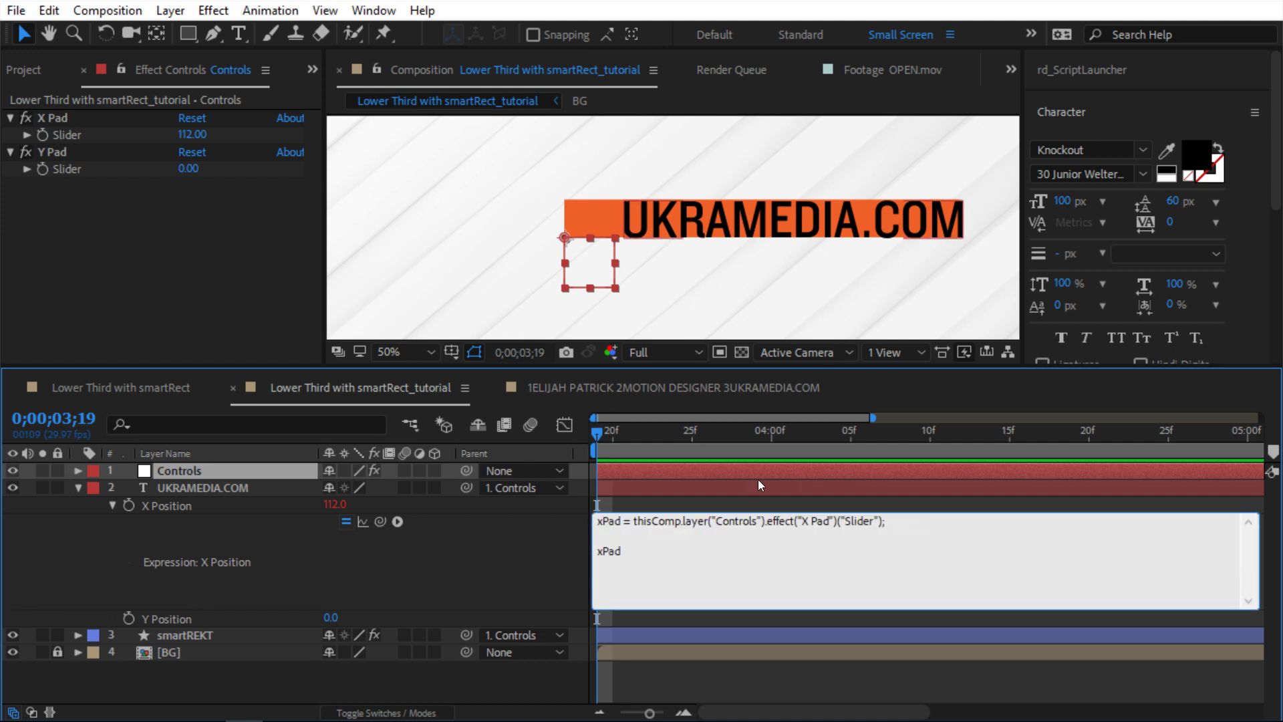
pyautogui.click(637, 471)
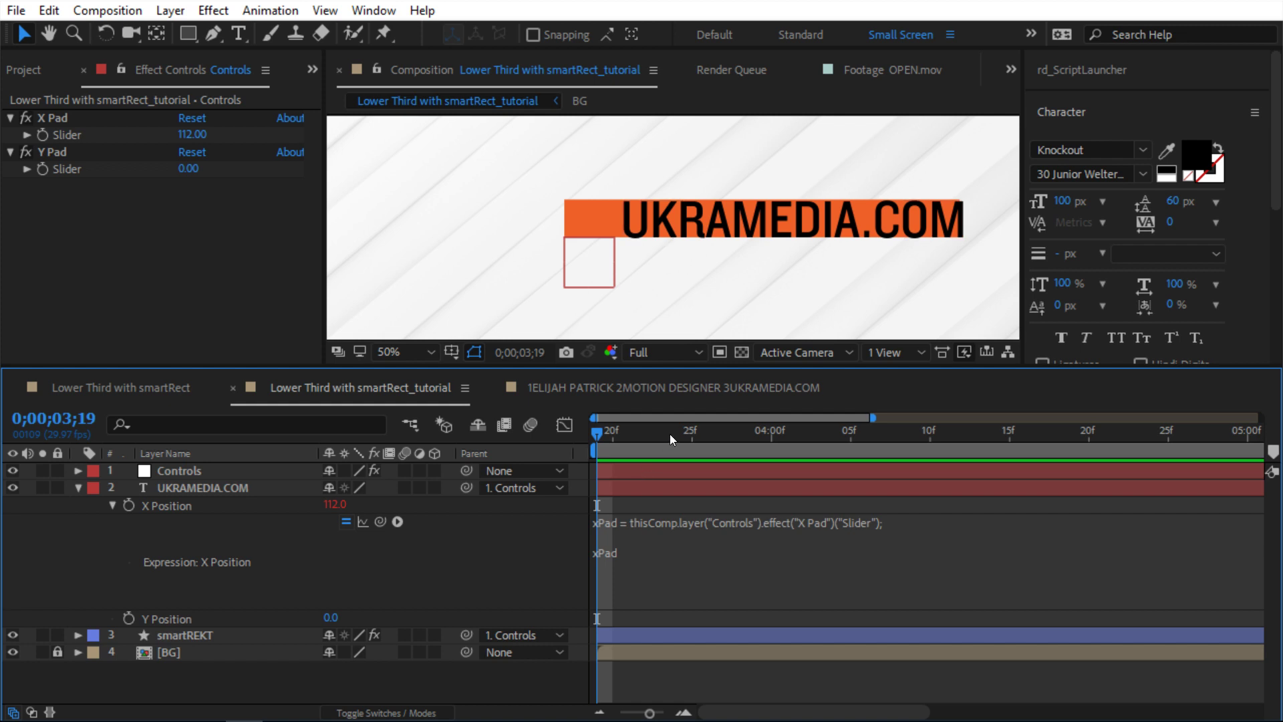
# Change the final line of the X Position expression to xPad/2 so the text offset is half the padding.
pyautogui.click(668, 550)
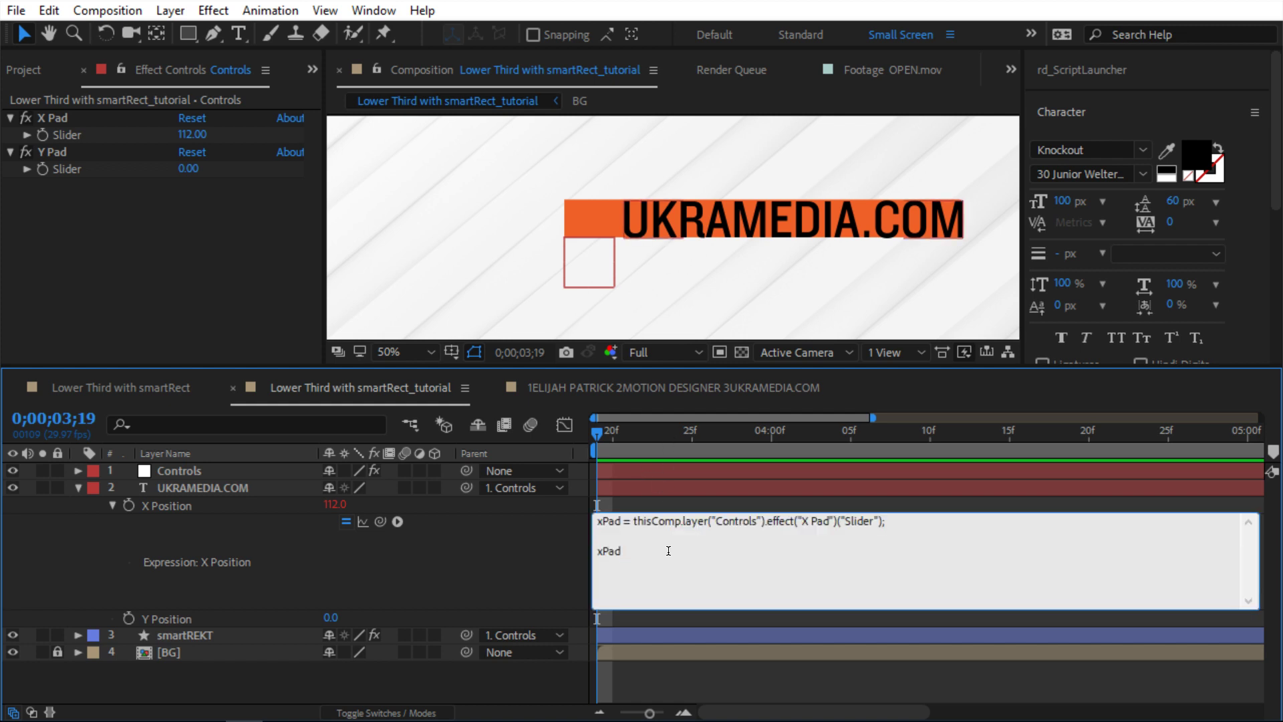
pyautogui.write('/2')
pyautogui.click(531, 562)
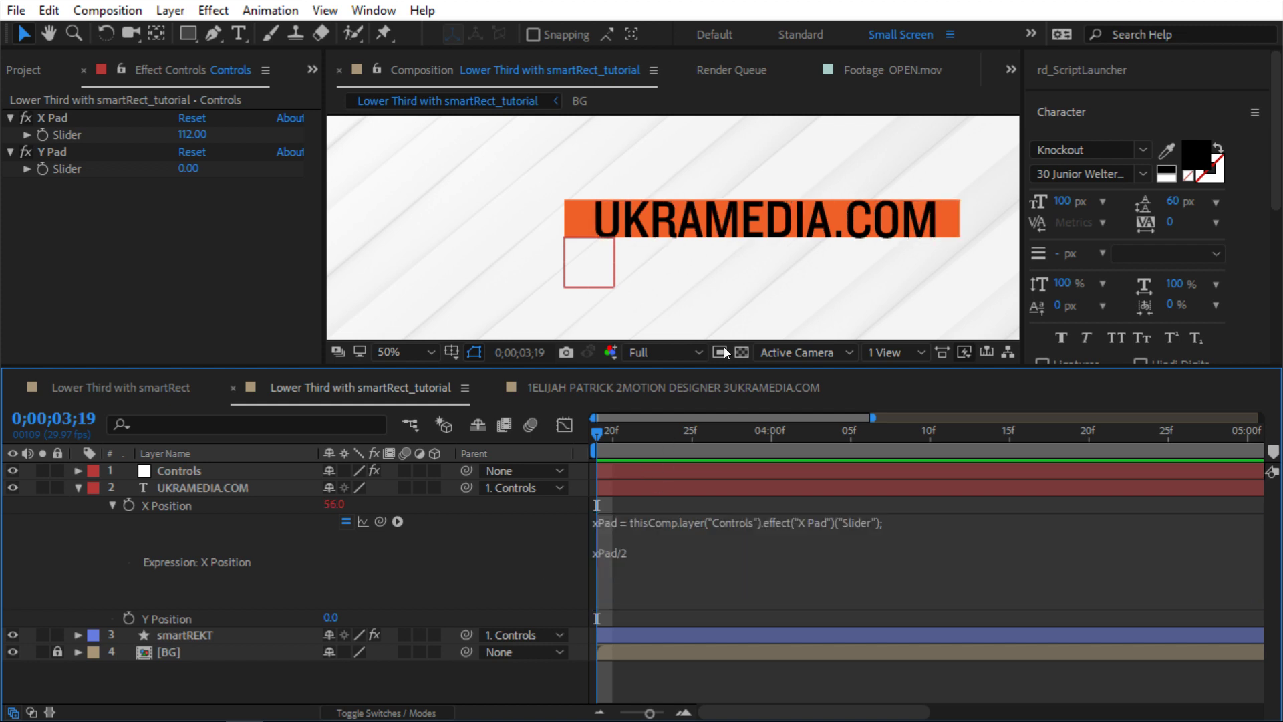
# Set the Controls layer's X Pad slider to 42, and undo a deletion of the X Pad effect.
pyautogui.click(279, 474)
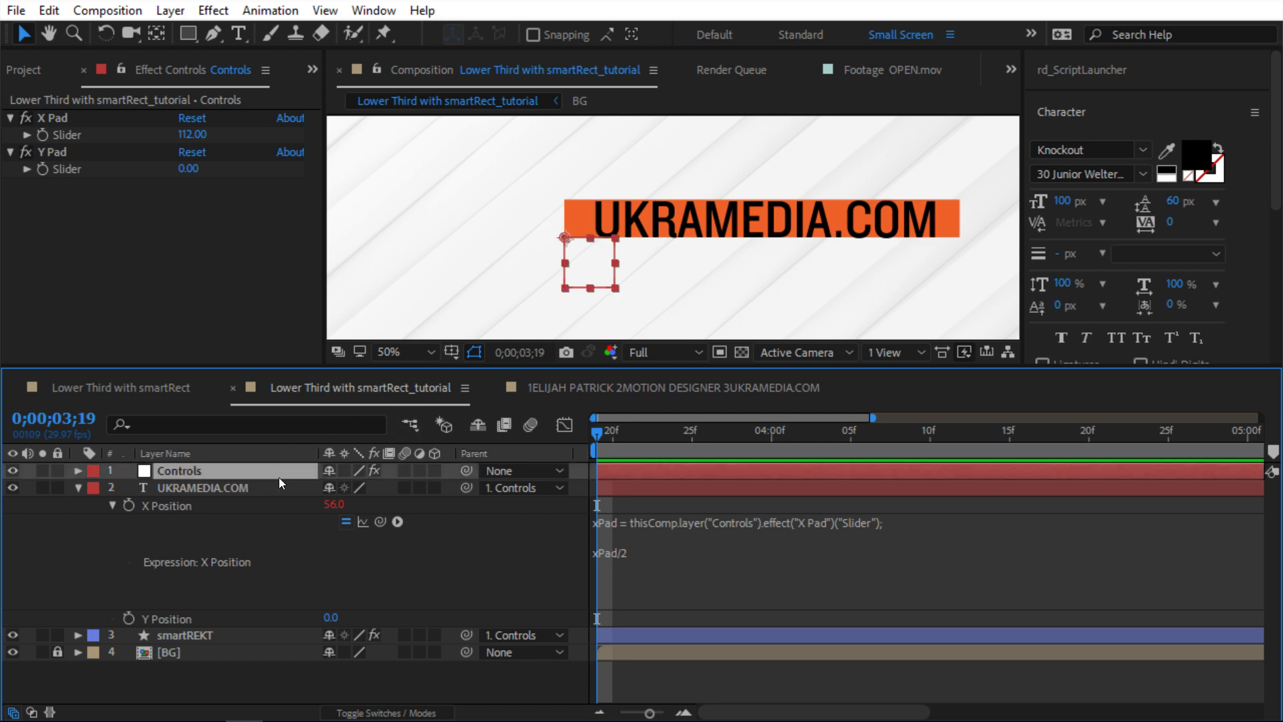
pyautogui.moveTo(191, 133); pyautogui.dragTo(172, 176)
pyautogui.press('Delete')
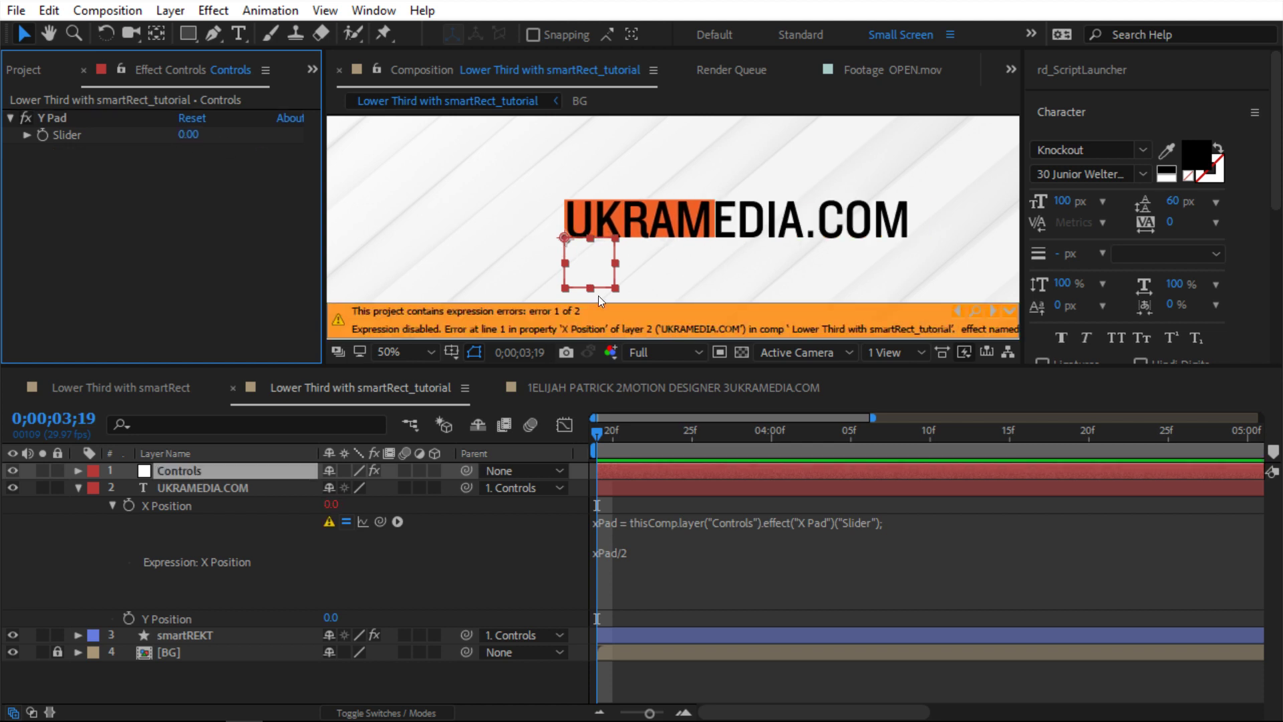
pyautogui.hotkey('ctrl', 'z')
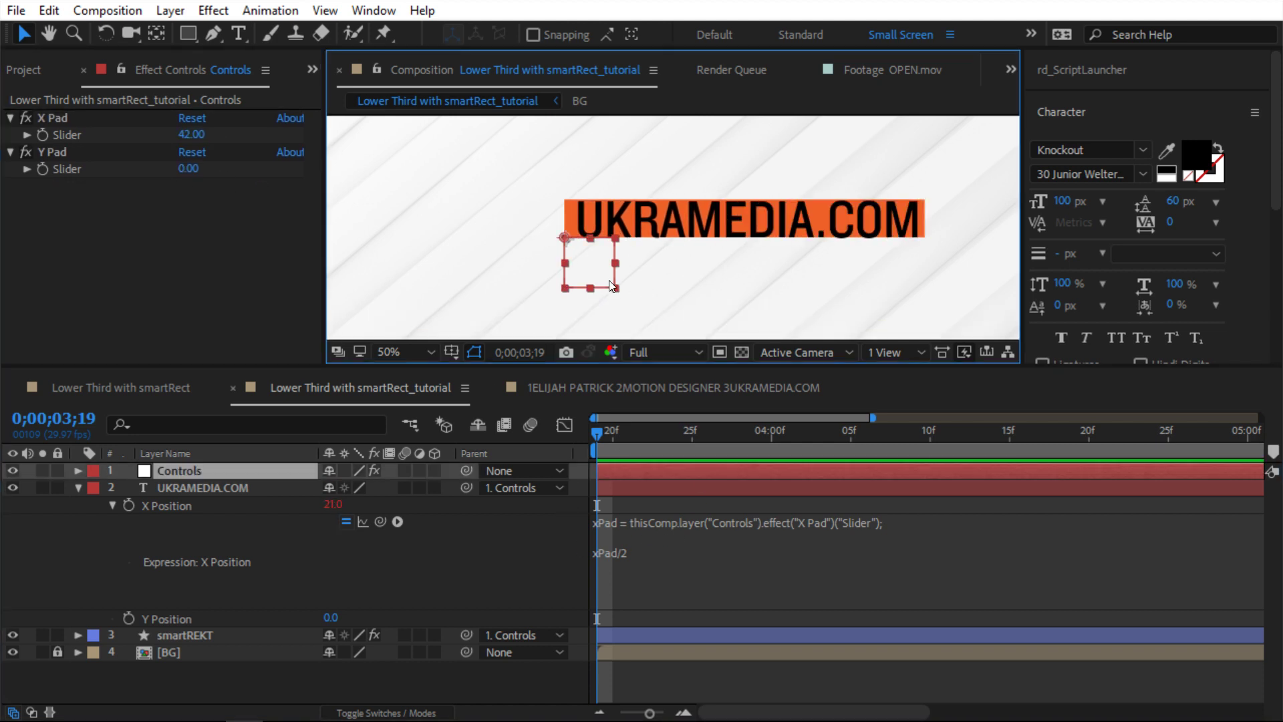
# Move the Controls null horizontally toward the left of the composition together with its child layers, and deselect it.
pyautogui.moveTo(599, 275); pyautogui.dragTo(478, 276)
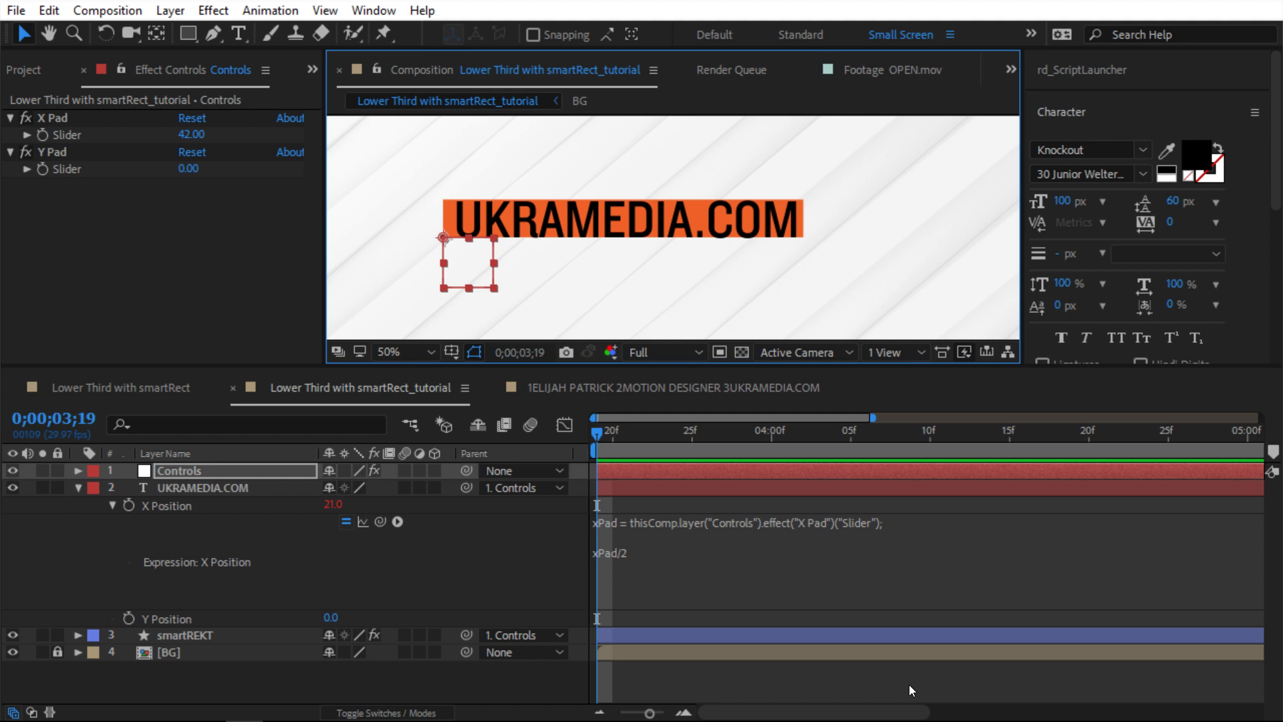
pyautogui.click(640, 596)
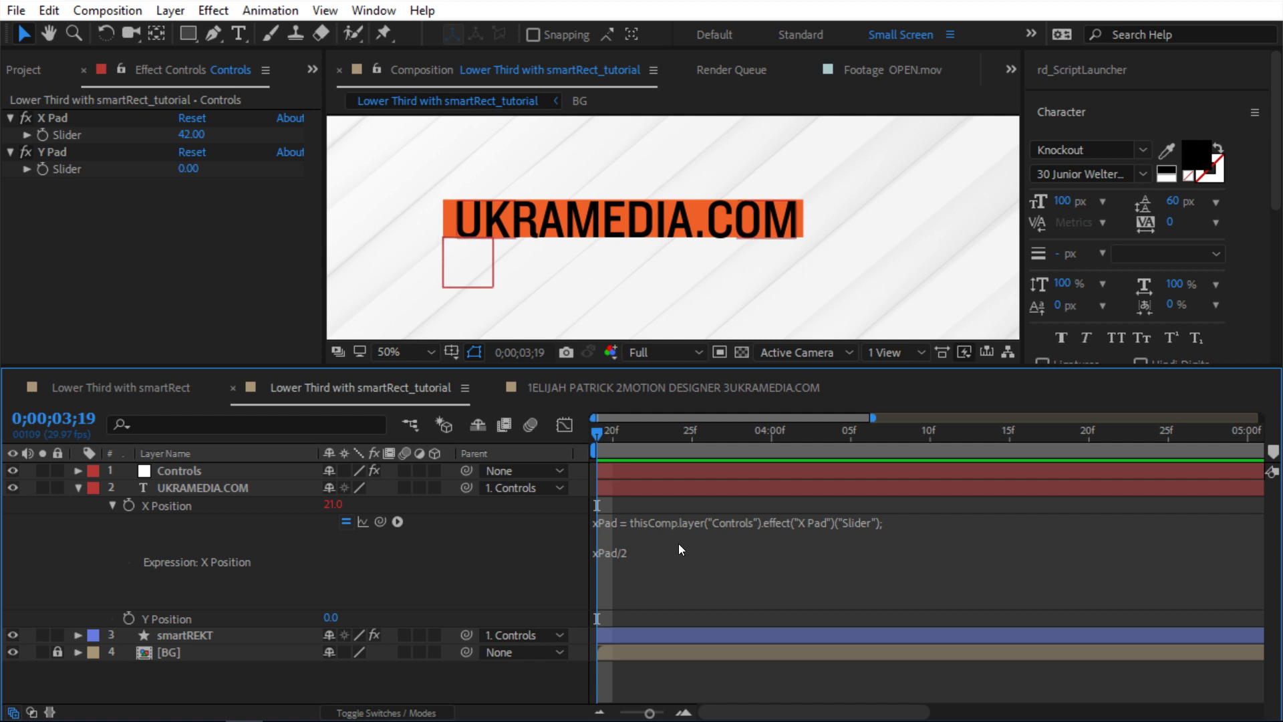
# Create an expression on the UKRAMEDIA.COM layer's Y Position, enlarge its field, and begin it with yPad =.
pyautogui.click(233, 491)
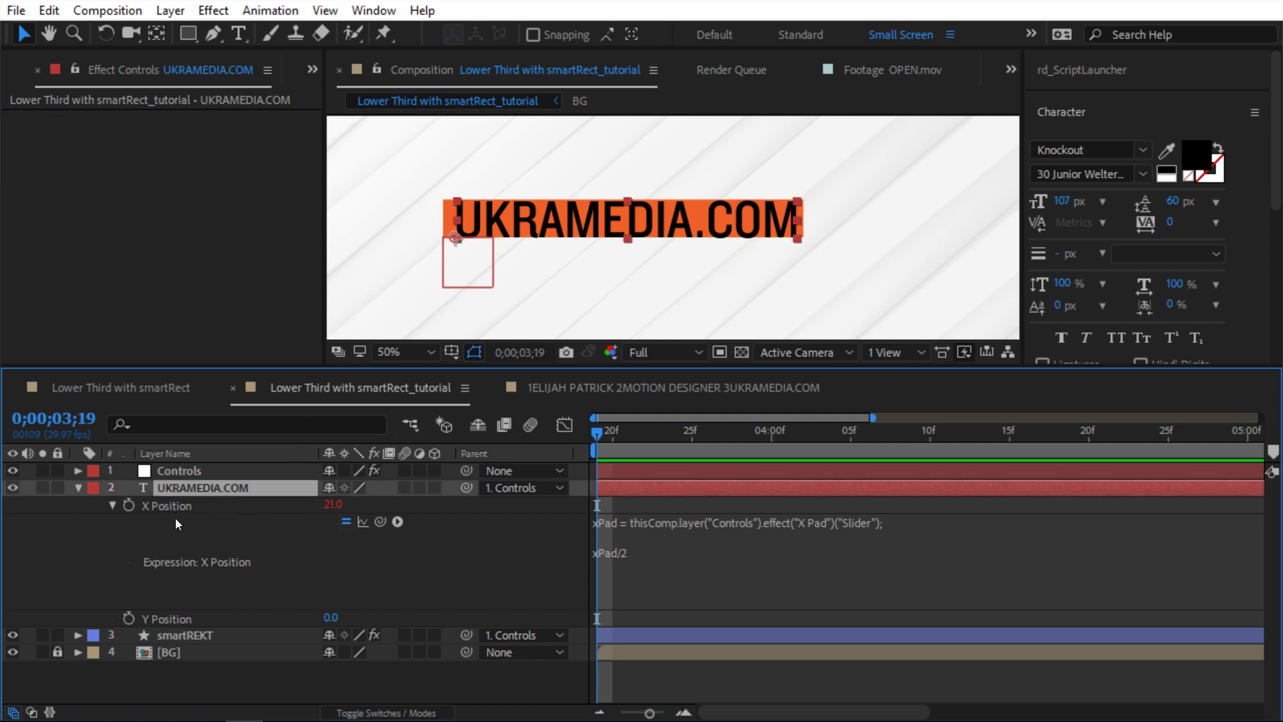
pyautogui.click(175, 524)
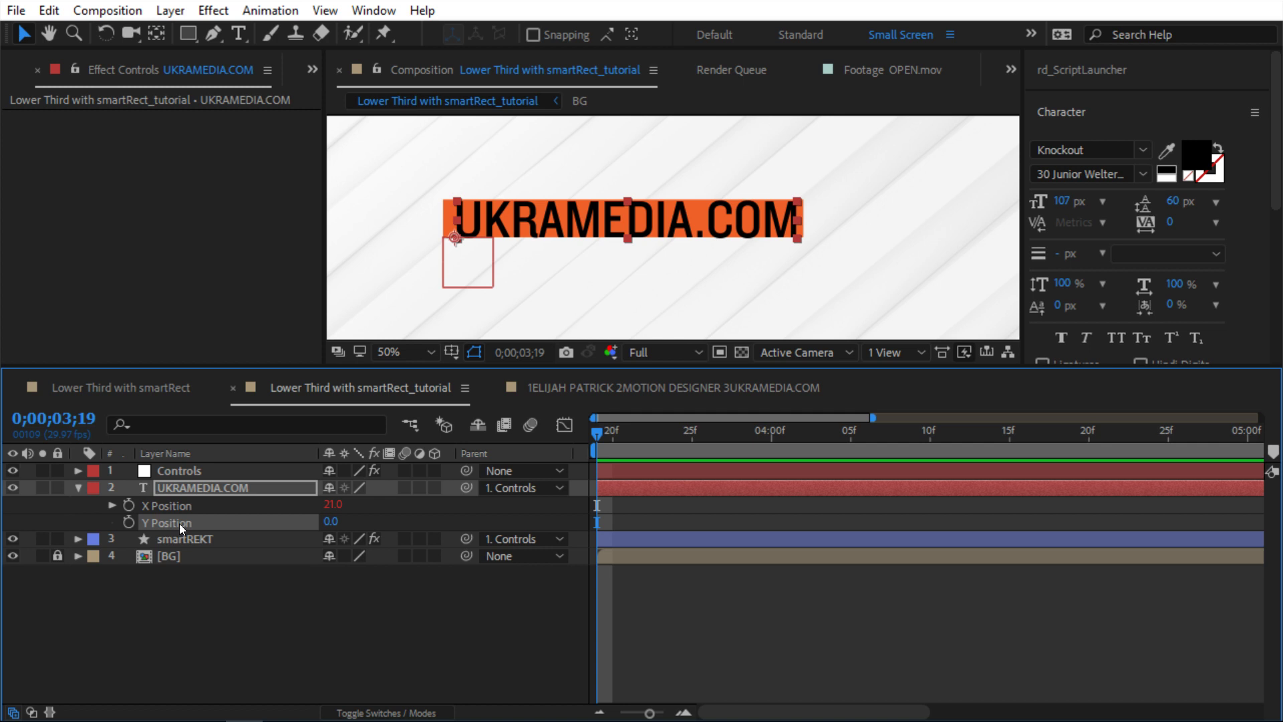
pyautogui.keyDown('alt'); pyautogui.click(127, 522); pyautogui.keyUp('alt')
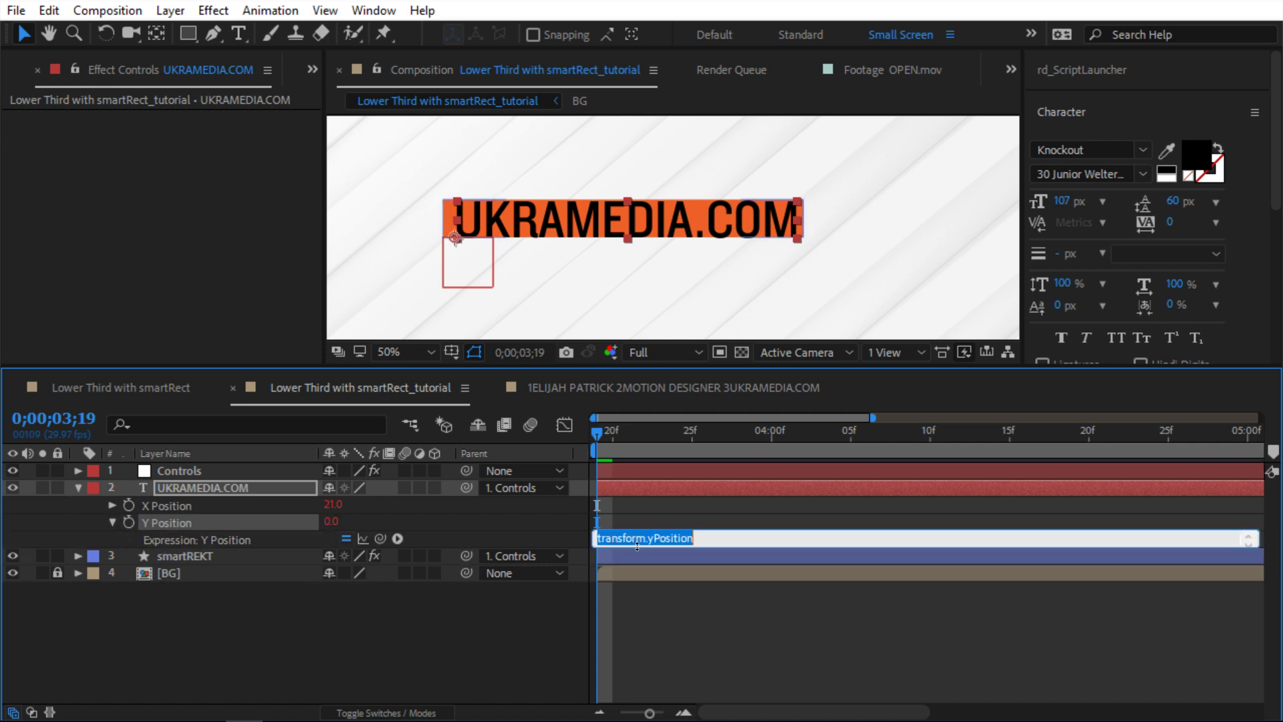
pyautogui.moveTo(637, 547); pyautogui.dragTo(637, 588)
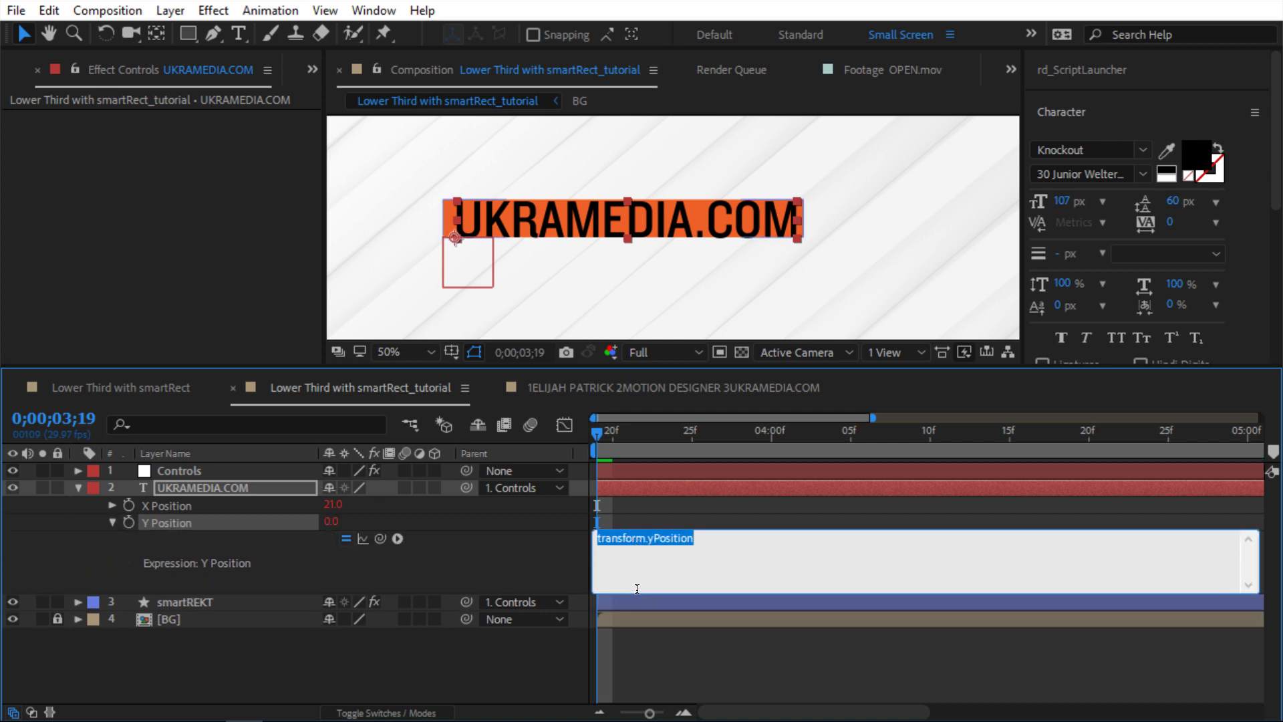
pyautogui.write('yPad =')
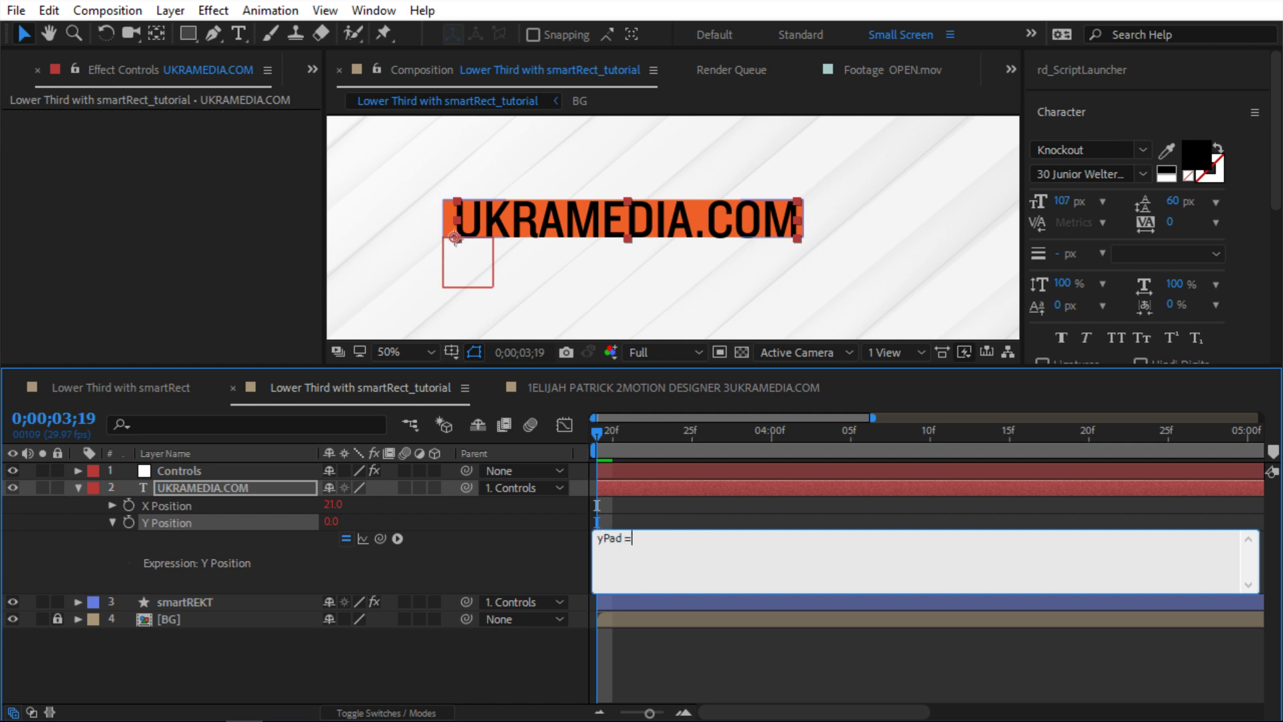
# Link yPad to the Controls layer's Y Pad slider, end the line with a semicolon, and add yPad as the final line.
pyautogui.click(212, 471)
pyautogui.click(711, 538)
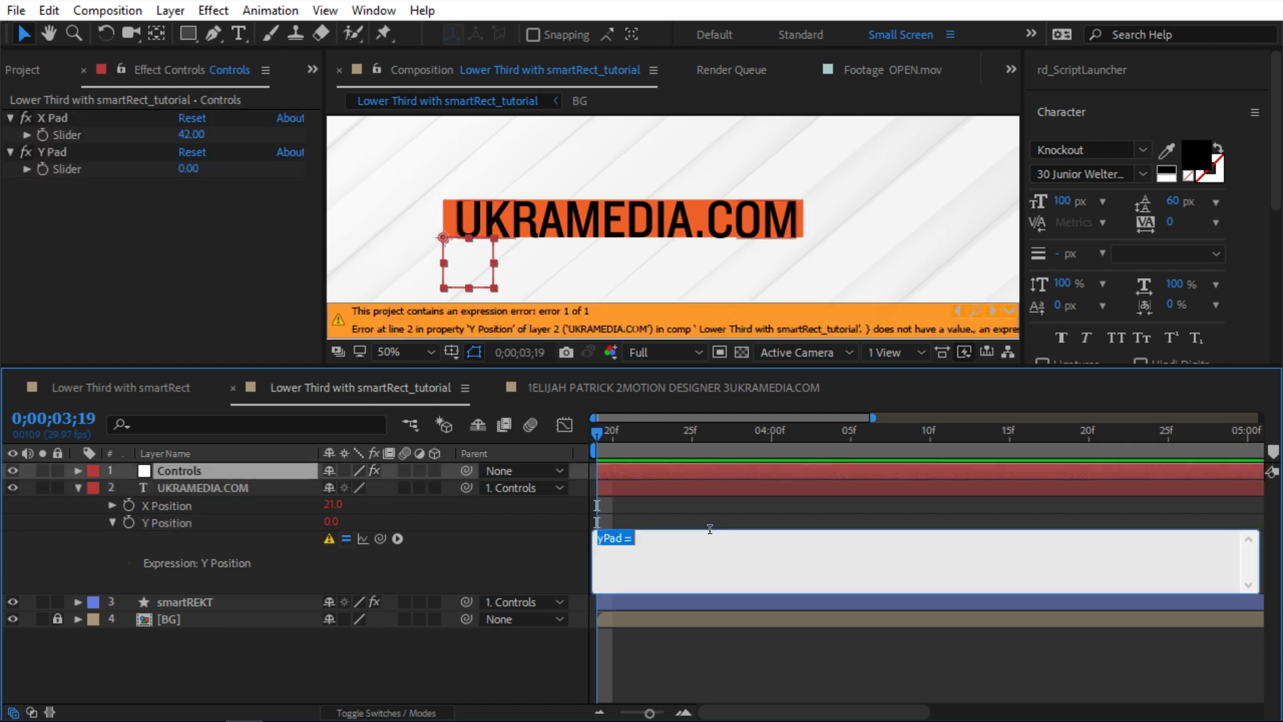
pyautogui.moveTo(384, 535); pyautogui.dragTo(72, 174)
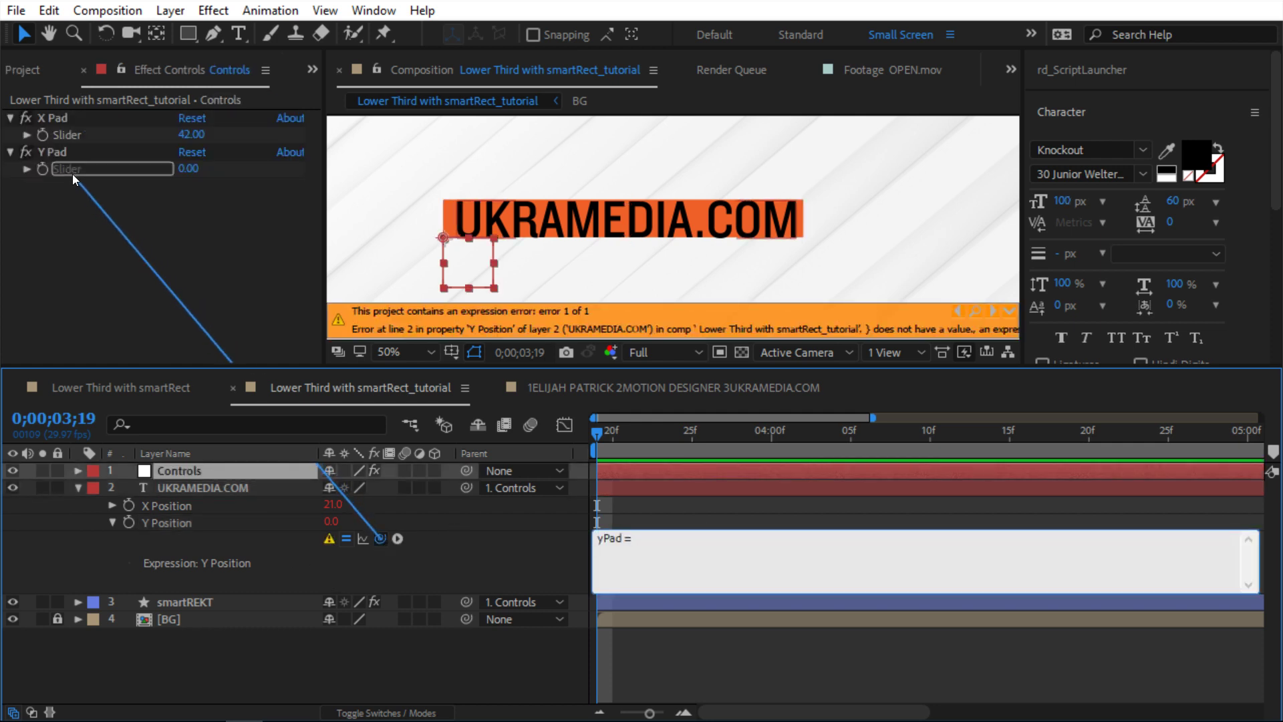
pyautogui.write(';')
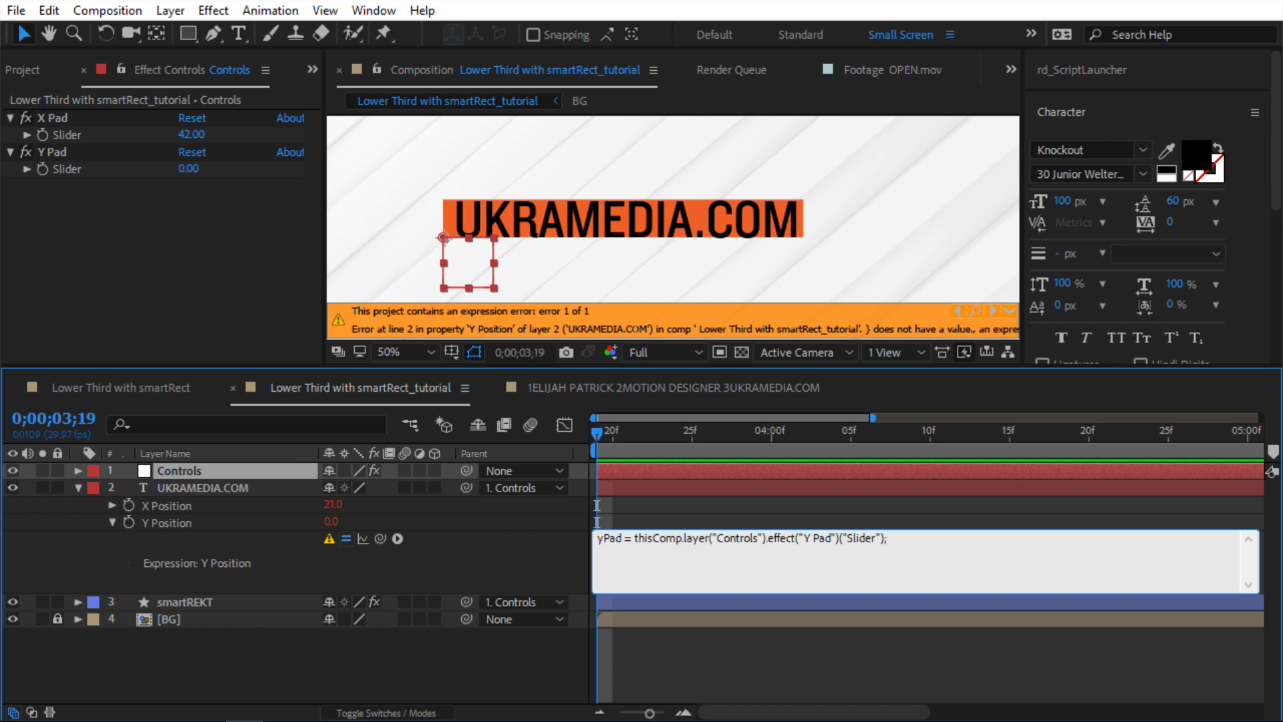
pyautogui.press('Return')
pyautogui.write('yPad')
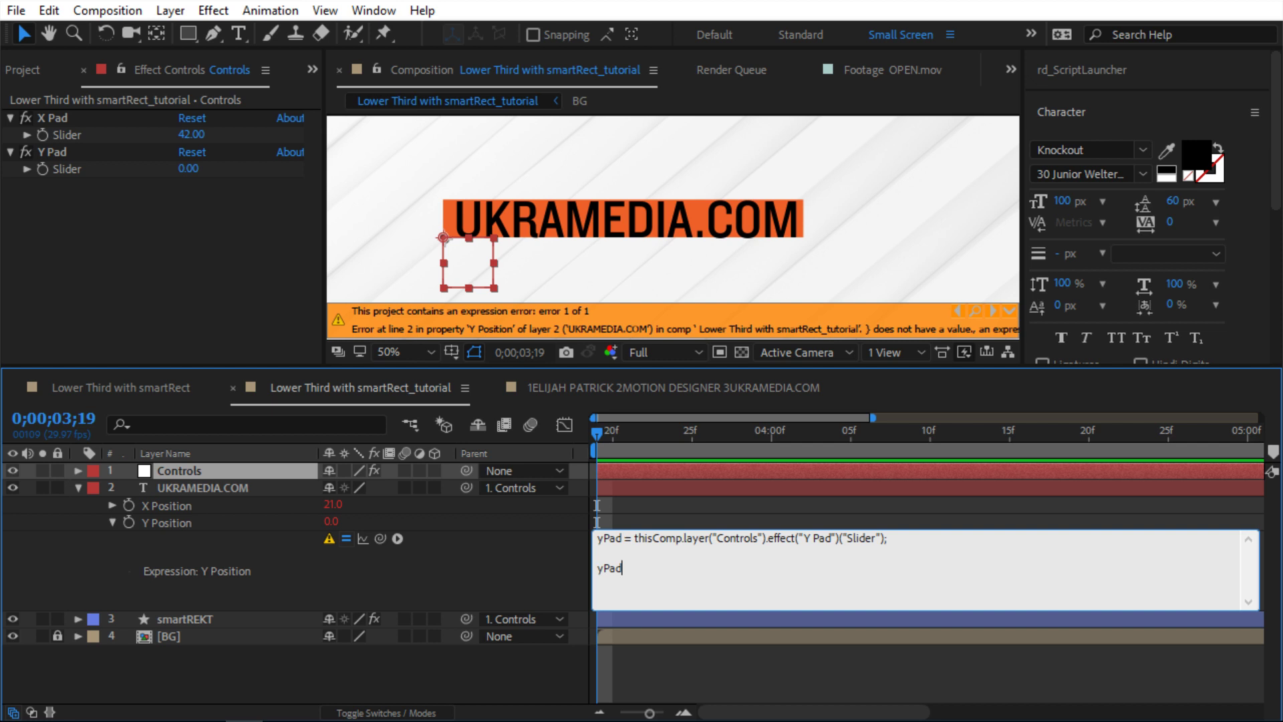
pyautogui.click(507, 540)
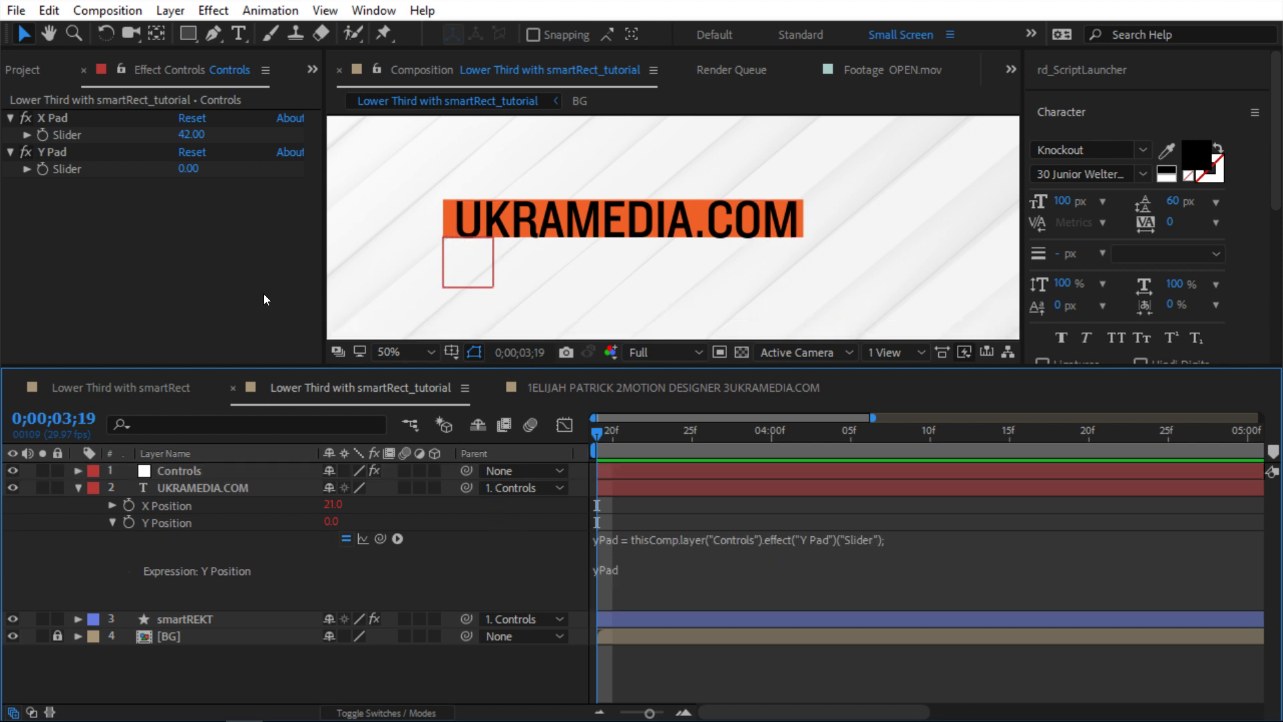
# Test the Controls layer's Y Pad slider with a higher value and undo the trial.
pyautogui.moveTo(190, 168)
pyautogui.mouseDown()
pyautogui.moveTo(261, 169)
pyautogui.moveTo(213, 170)
pyautogui.mouseUp()
pyautogui.hotkey('ctrl', 'z')
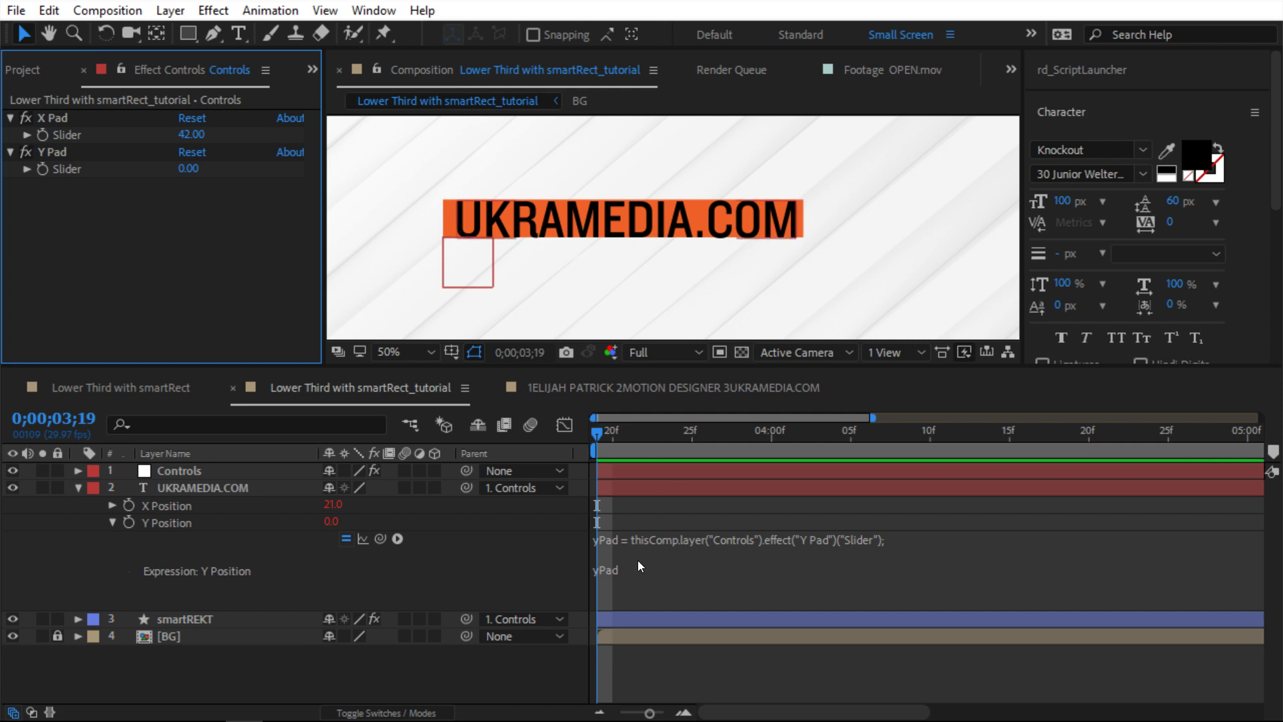
# Collapse the UKRAMEDIA.COM layer's Y Position expression and isolate the smartREKT layer's Y size property with its expression expanded.
pyautogui.click(713, 547)
pyautogui.click(525, 561)
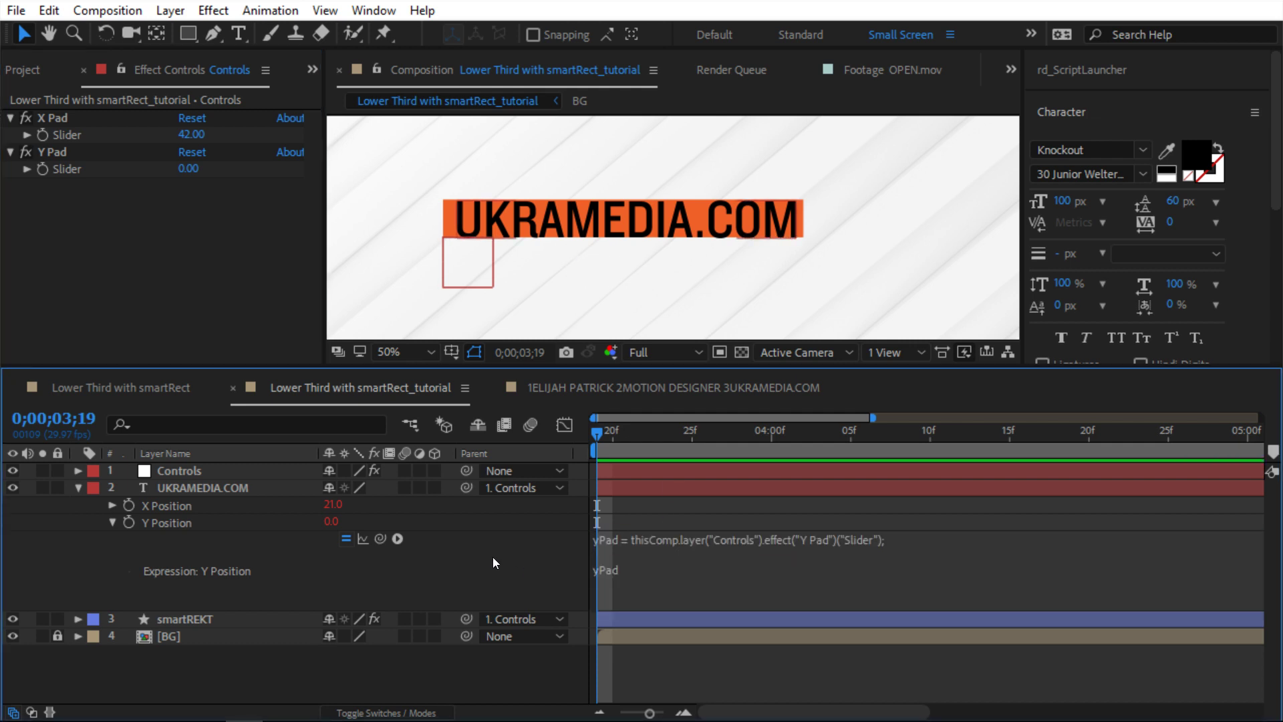
pyautogui.click(113, 522)
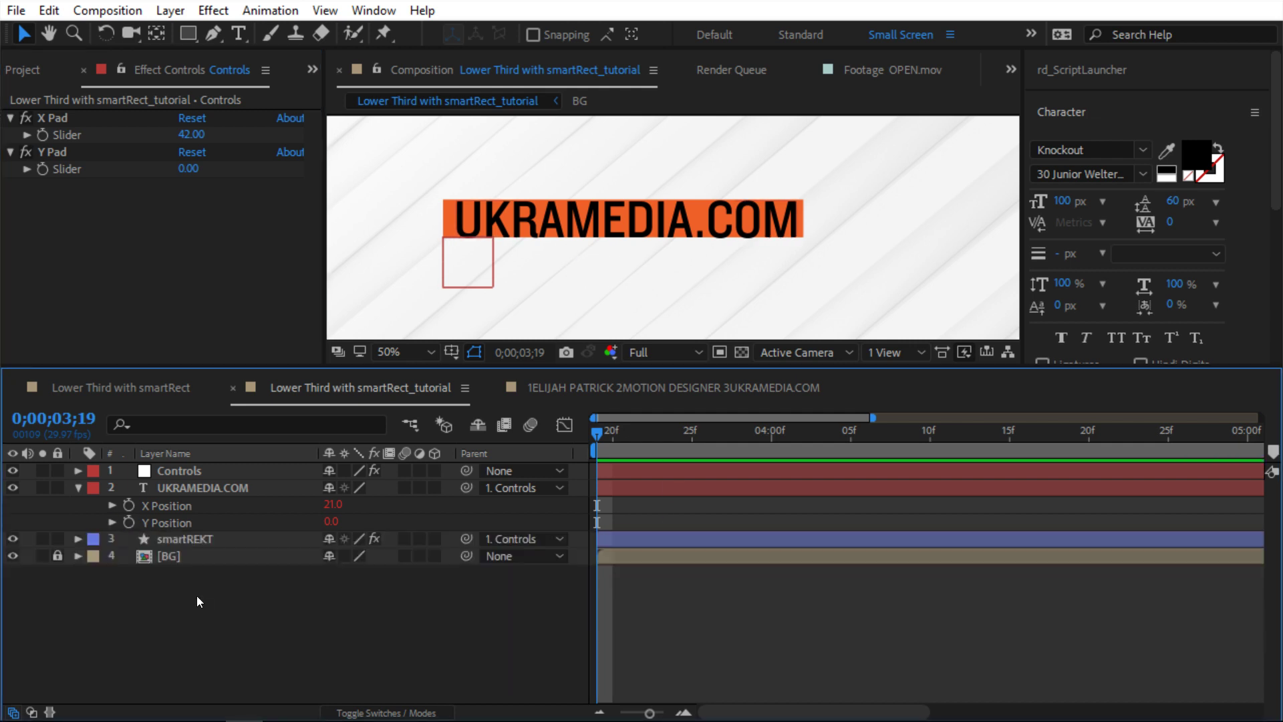
pyautogui.click(206, 539)
pyautogui.click(78, 539)
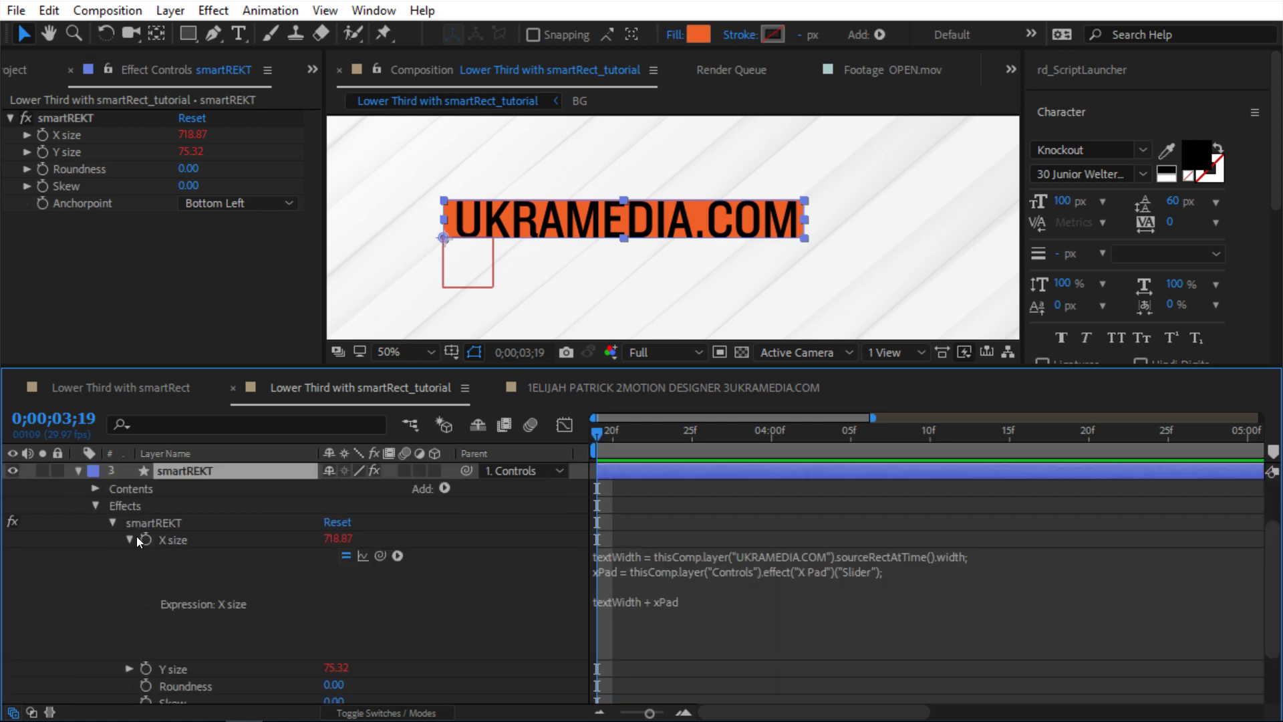
pyautogui.click(130, 539)
pyautogui.click(187, 593)
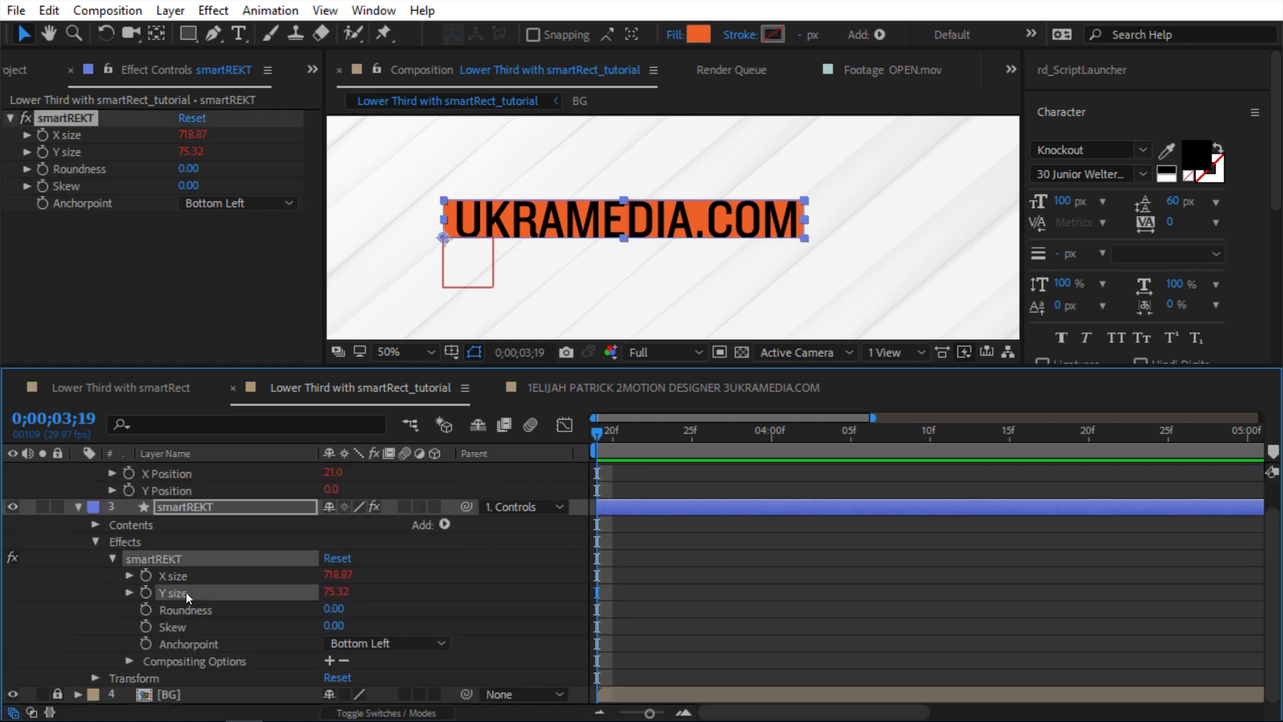
pyautogui.press('s')
pyautogui.press('s')
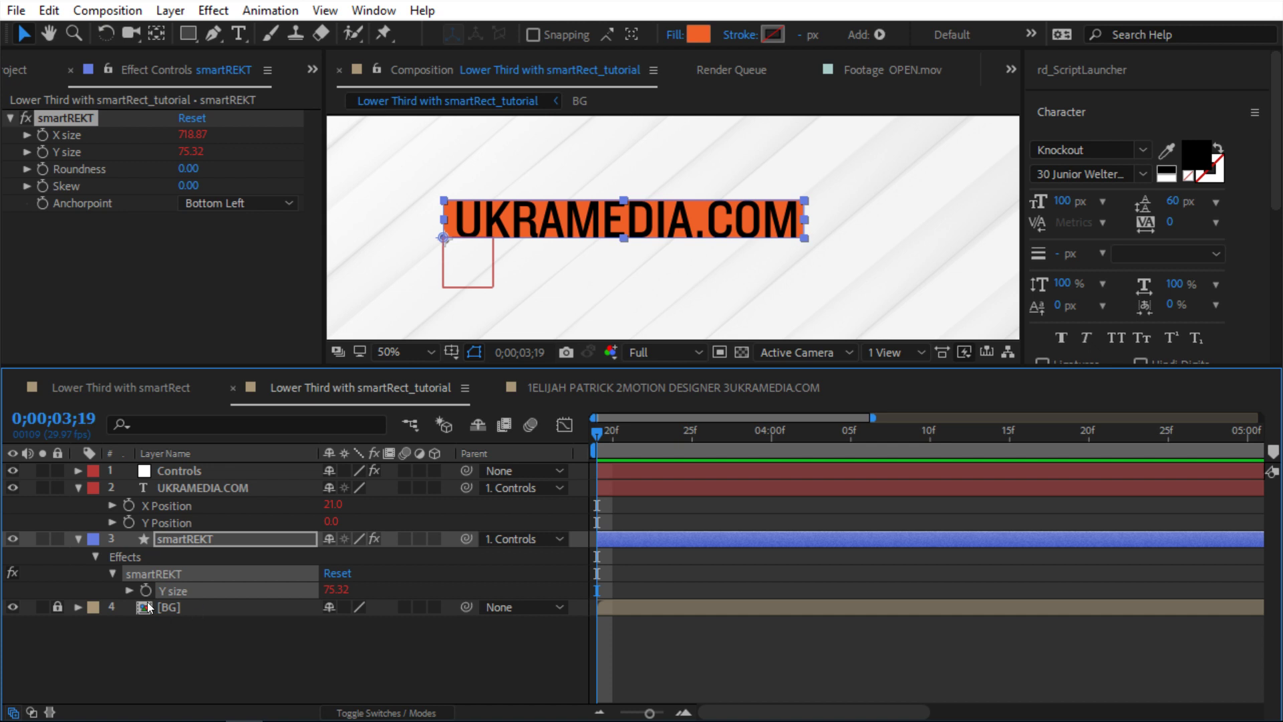
pyautogui.click(130, 589)
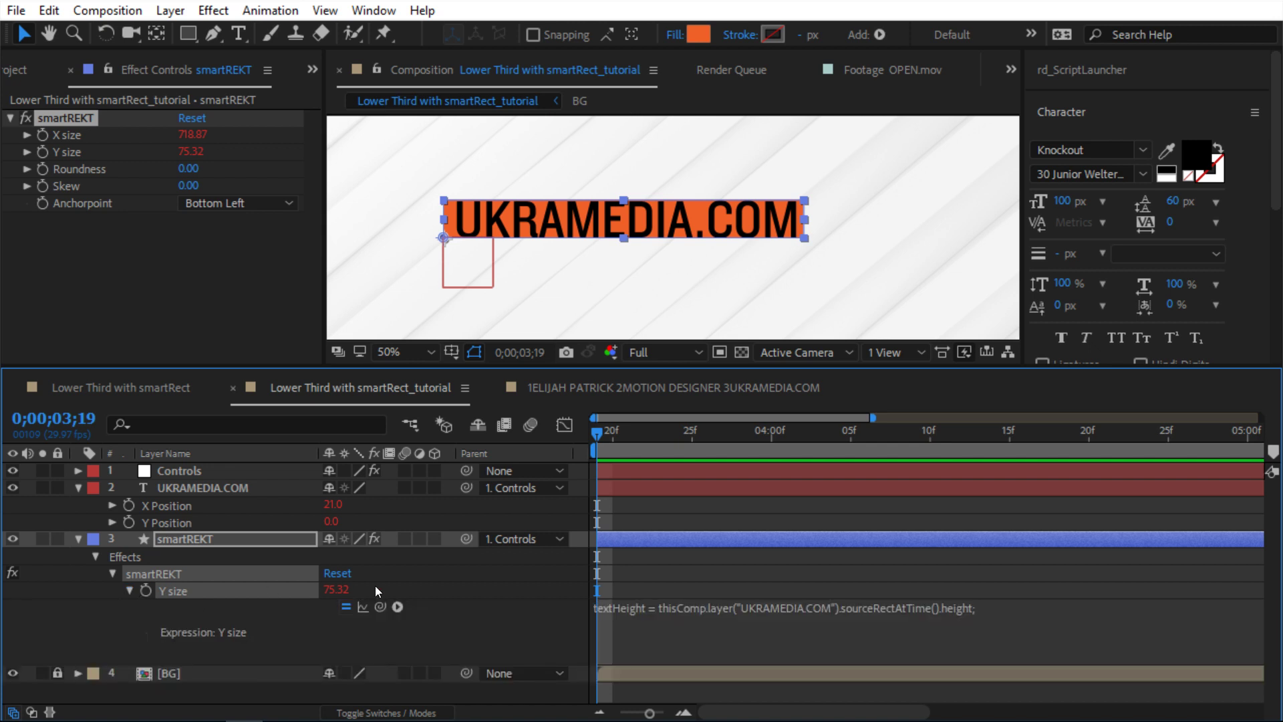
# Add a second line beginning with yPad = below textHeight in the smartREKT Y size expression.
pyautogui.click(637, 618)
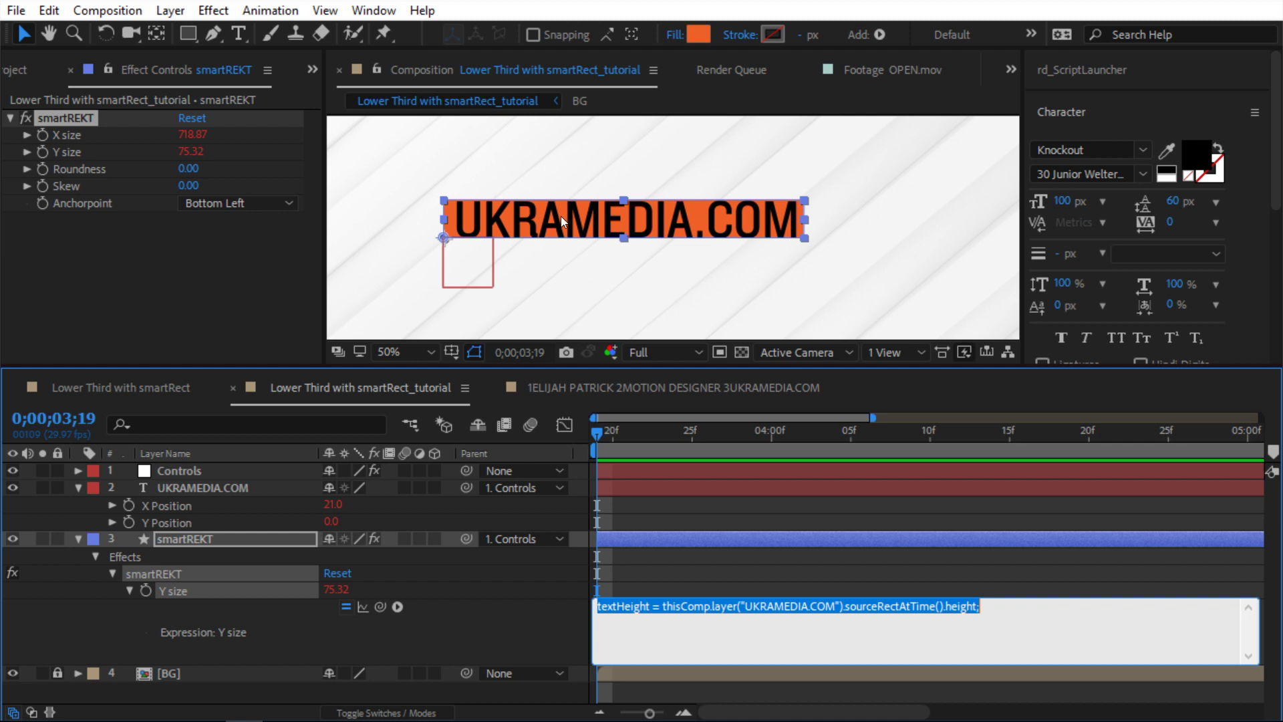
pyautogui.click(761, 606)
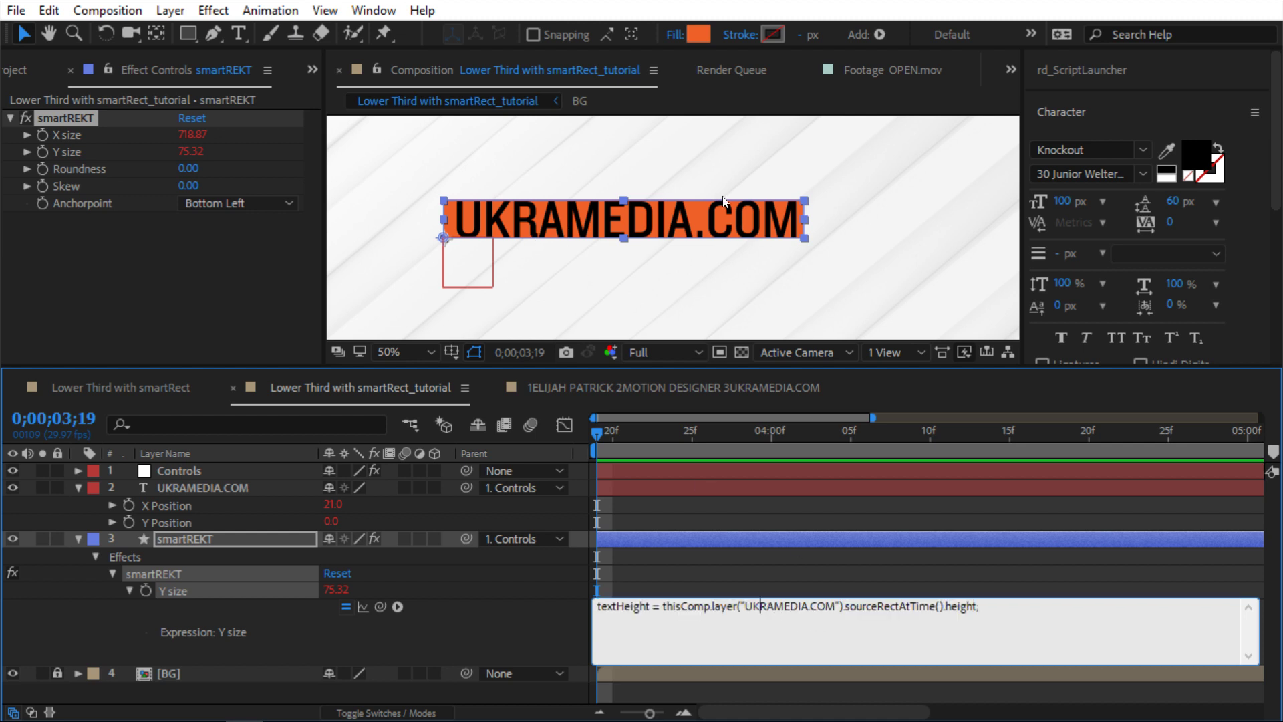
pyautogui.click(1011, 612)
pyautogui.press('Return')
pyautogui.write('yP')
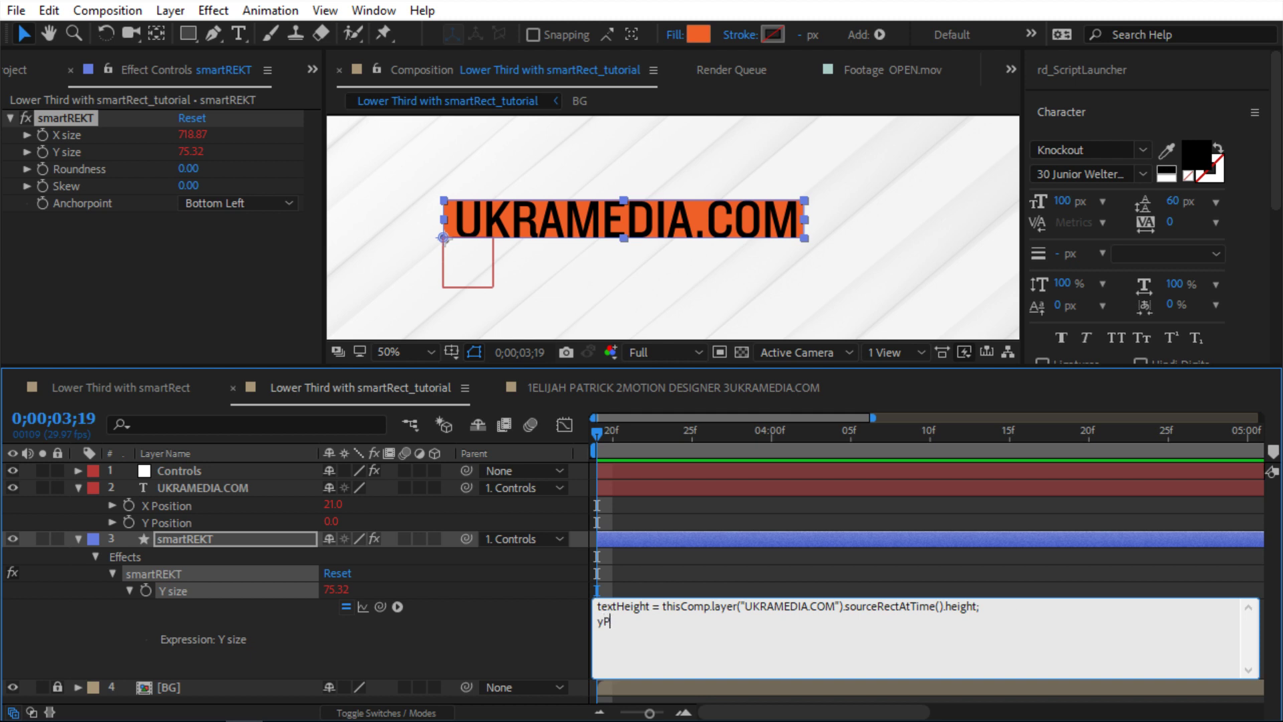
pyautogui.write('ad =')
# Link yPad in the Y size expression to the Controls layer's Y Pad slider and end the line with a semicolon.
pyautogui.click(235, 471)
pyautogui.click(682, 622)
pyautogui.click(682, 622)
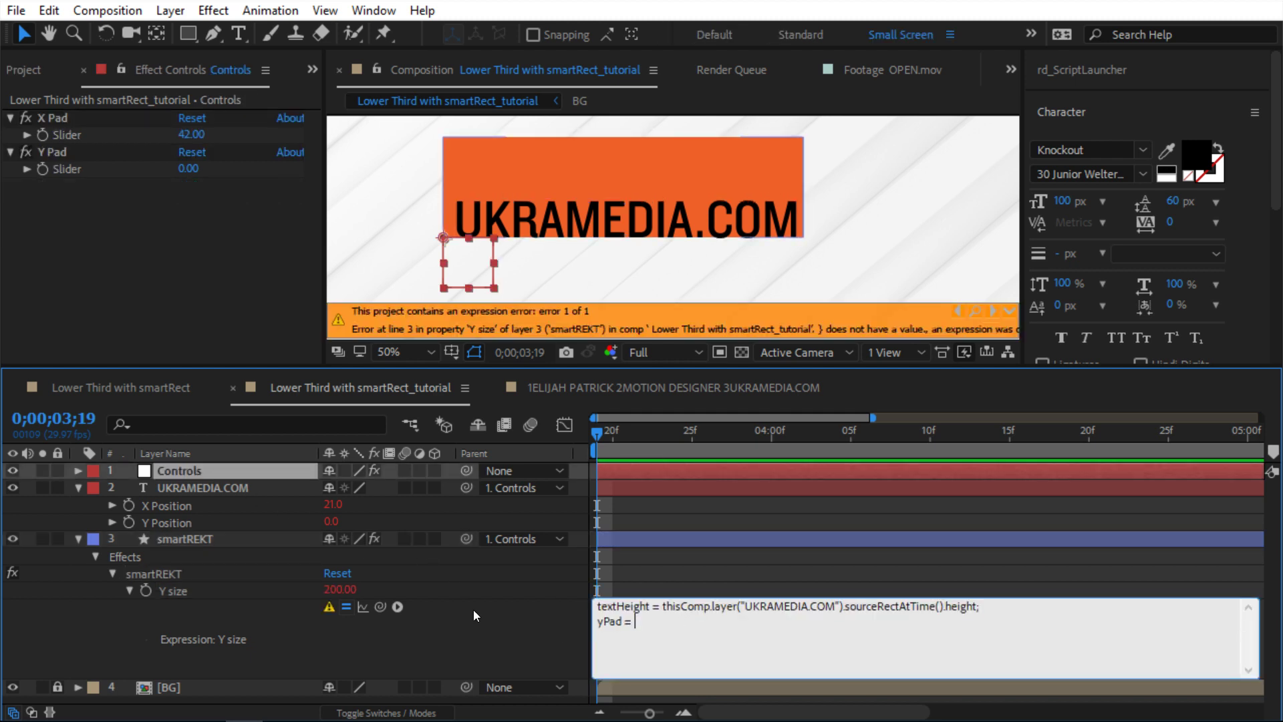
pyautogui.moveTo(381, 606); pyautogui.dragTo(81, 171)
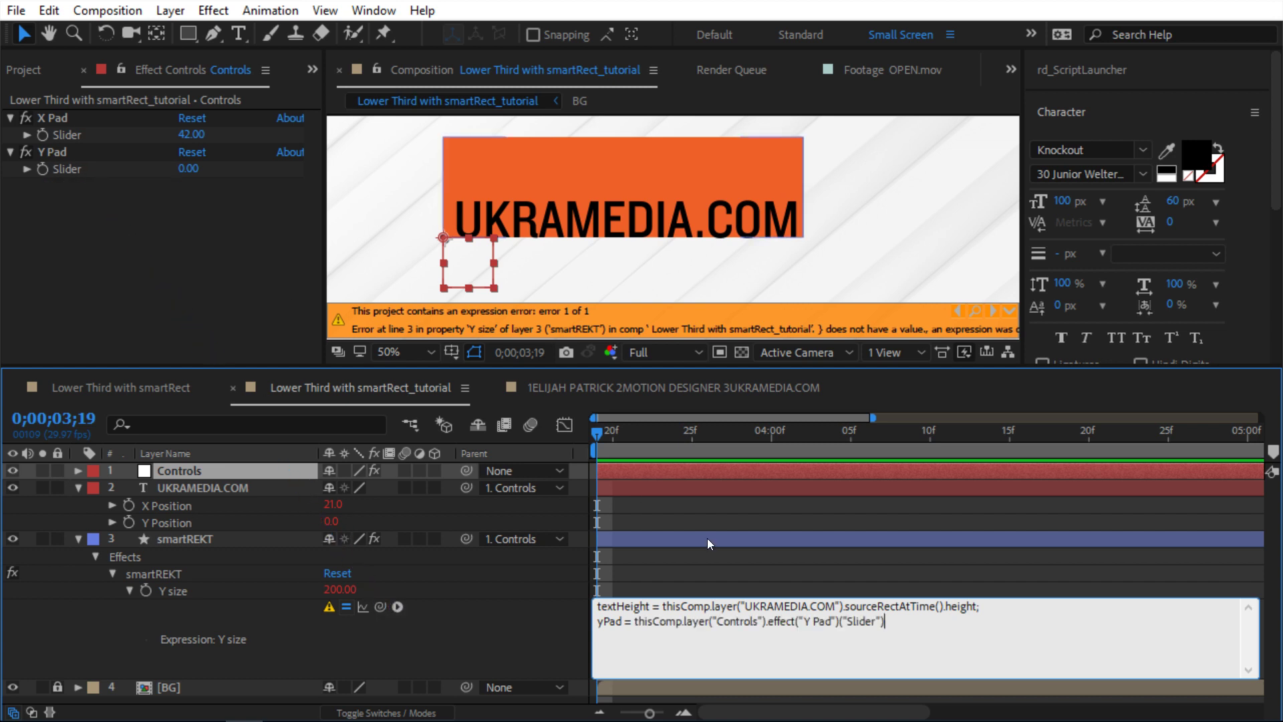
pyautogui.write(';')
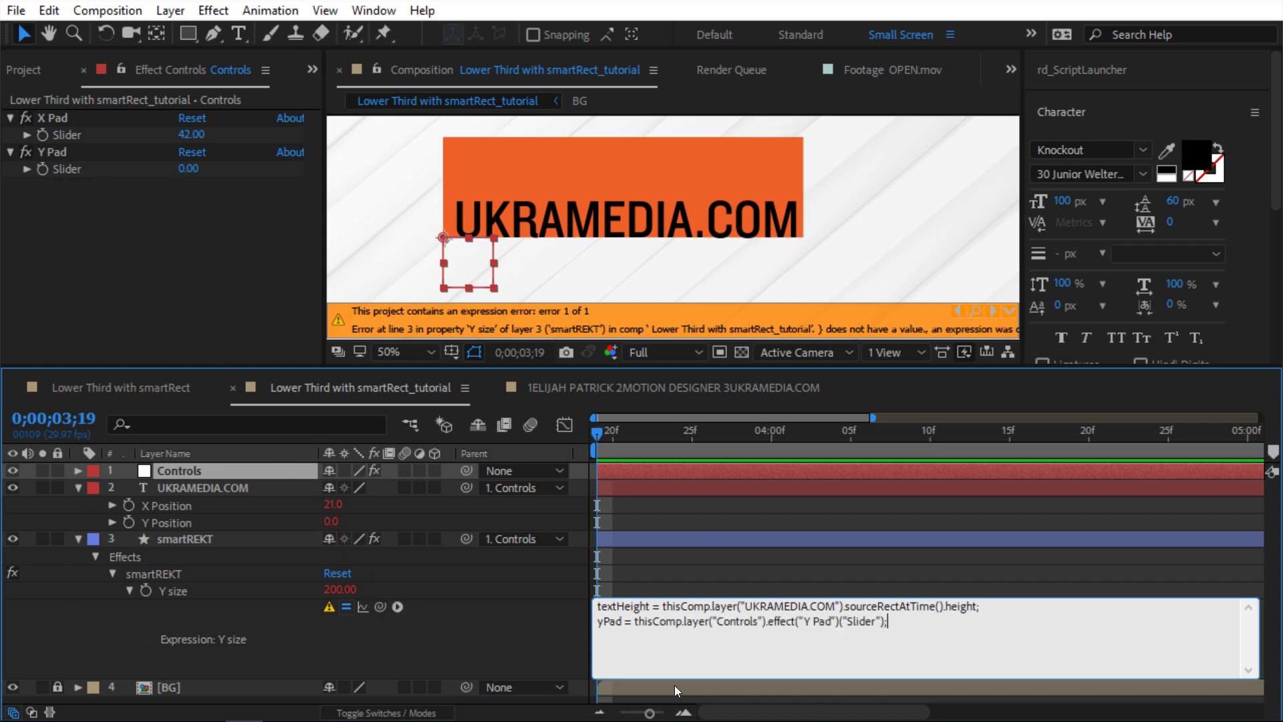
pyautogui.click(676, 690)
# Finish the Y size expression with textHeight + yPad, then test a higher Y Pad slider value and undo the trial.
pyautogui.click(877, 631)
pyautogui.click(943, 627)
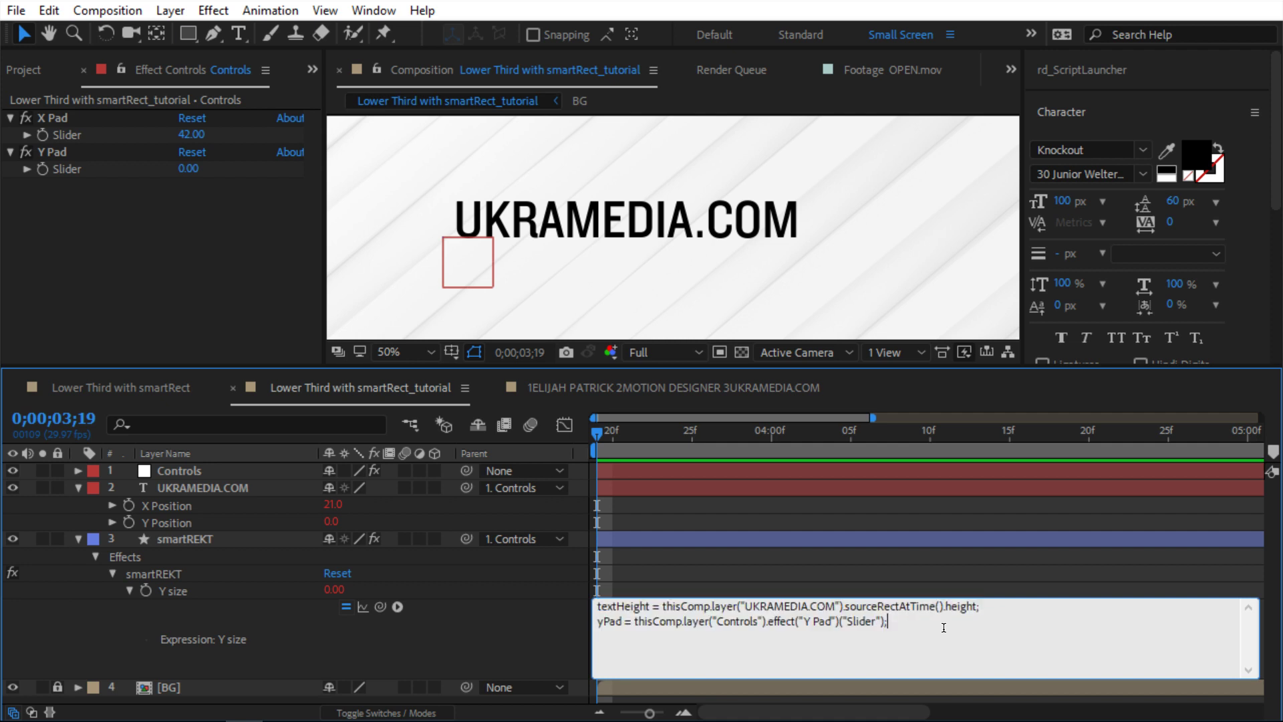
pyautogui.press('Return')
pyautogui.press('Return')
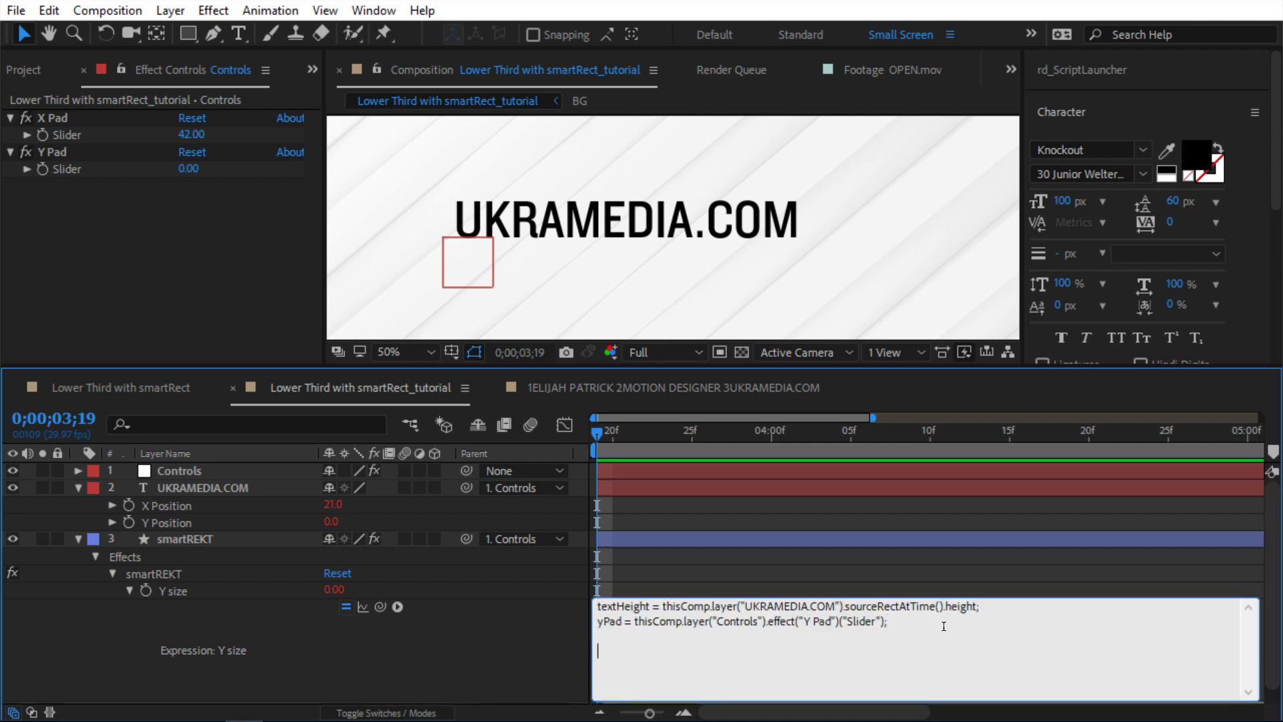
pyautogui.write('textHeight + yPad')
pyautogui.click(545, 610)
pyautogui.moveTo(191, 172); pyautogui.dragTo(238, 168)
pyautogui.hotkey('ctrl', 'z')
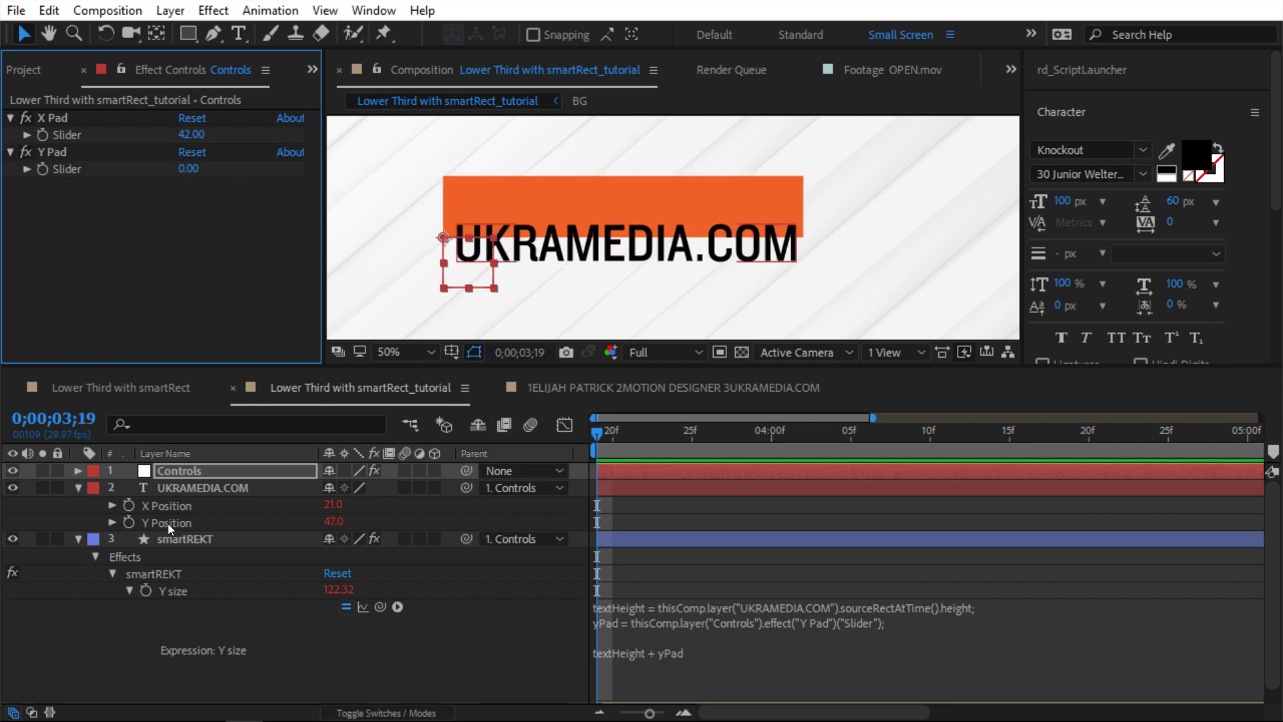
# Change the last line of the UKRAMEDIA.COM layer's Y Position expression to -yPad.
pyautogui.click(112, 522)
pyautogui.click(607, 568)
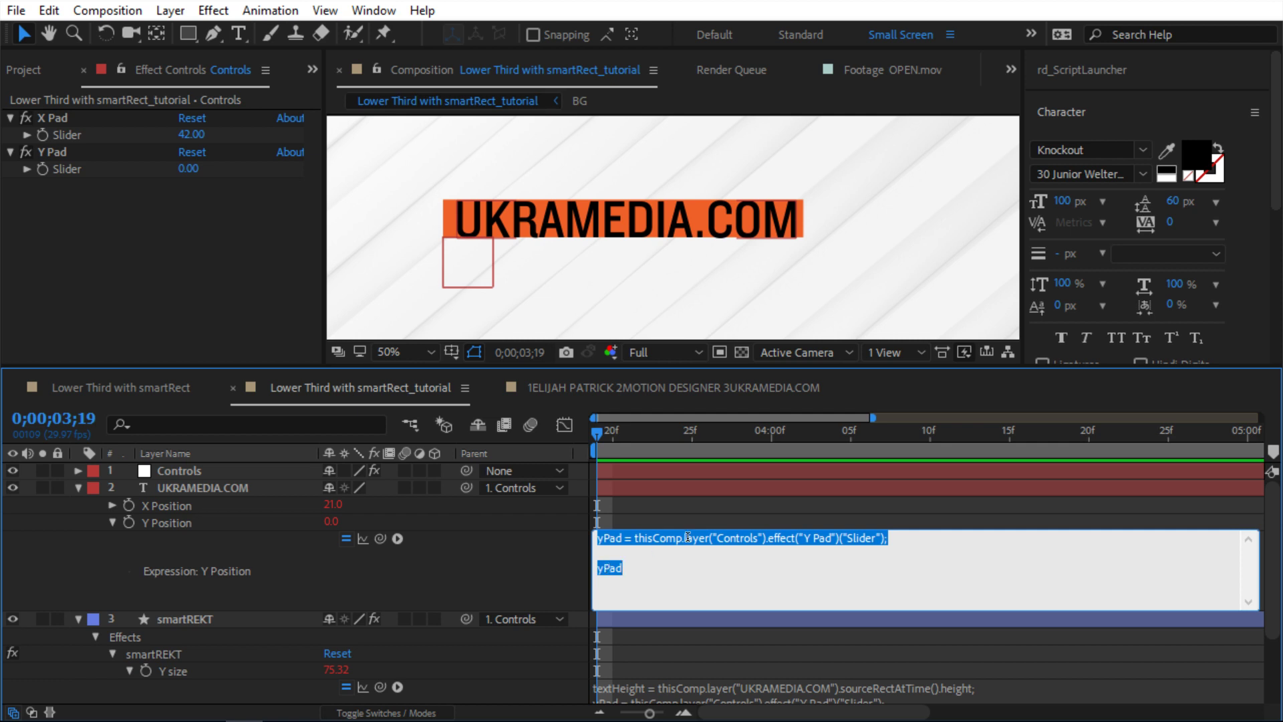
pyautogui.click(598, 569)
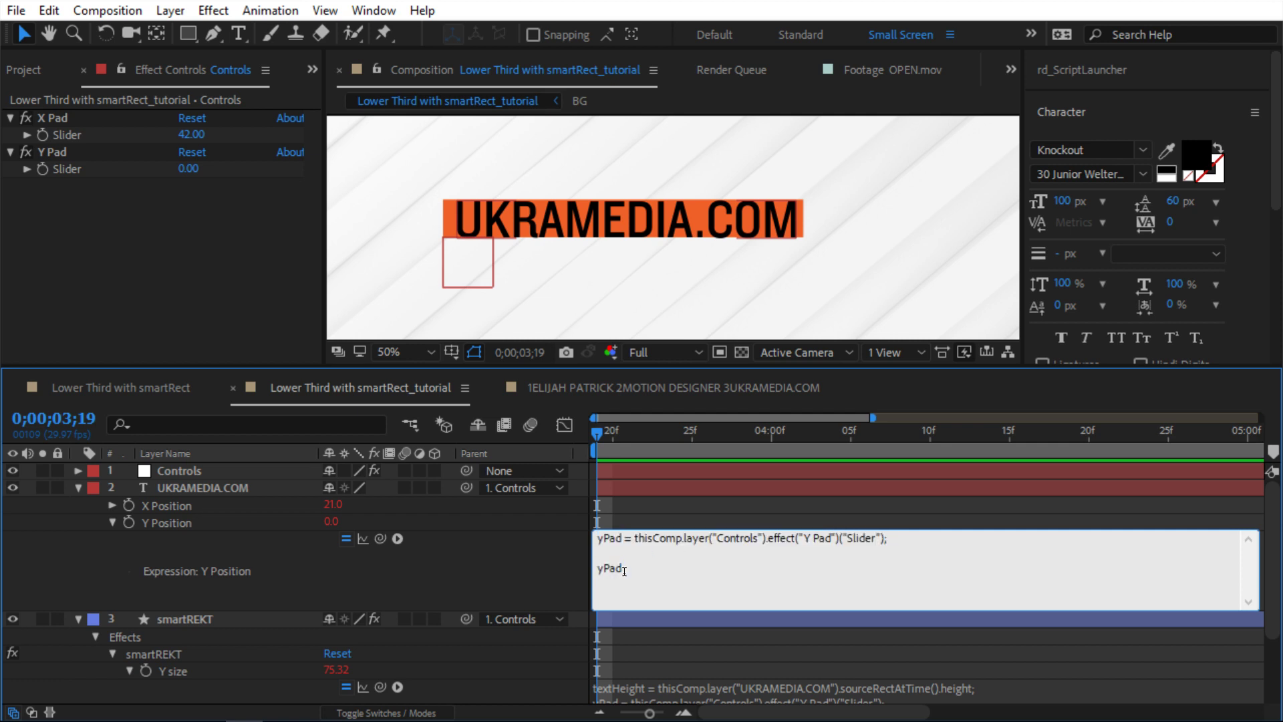
pyautogui.write('-')
pyautogui.click(524, 548)
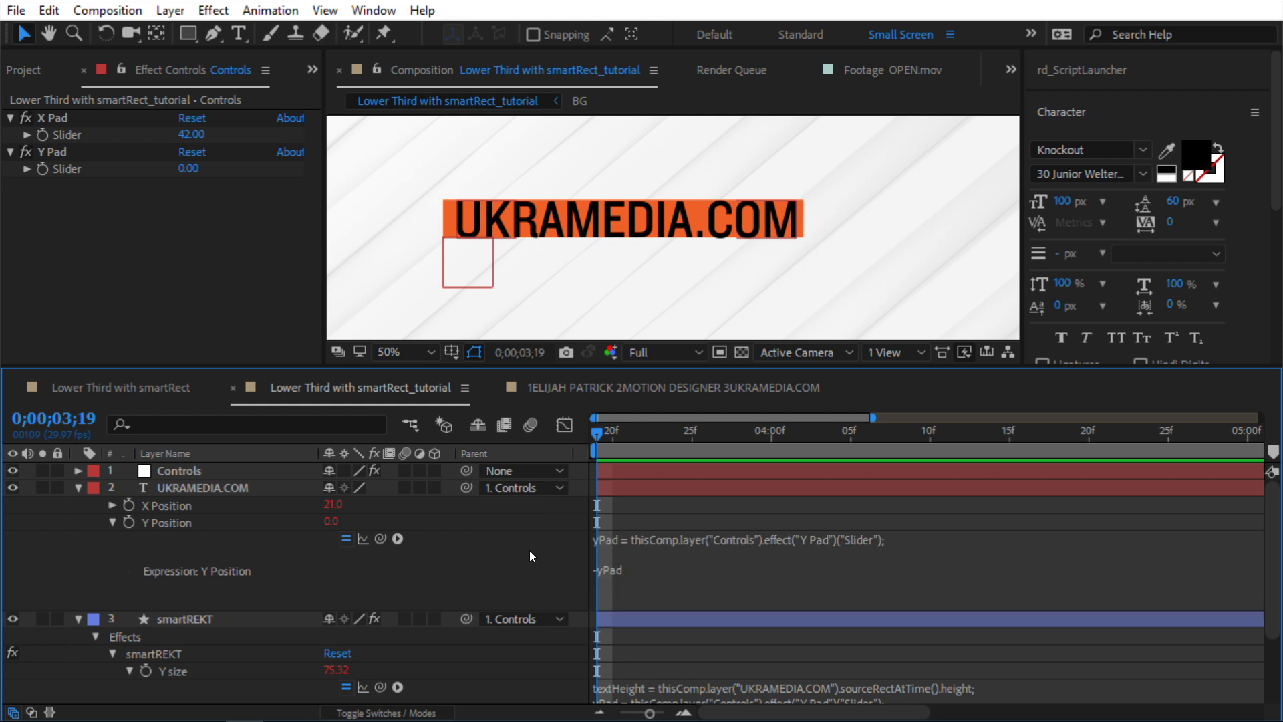
# Raise the Controls layer's Y Pad slider to 66 to test the text offset.
pyautogui.click(174, 470)
pyautogui.moveTo(194, 169); pyautogui.dragTo(253, 167)
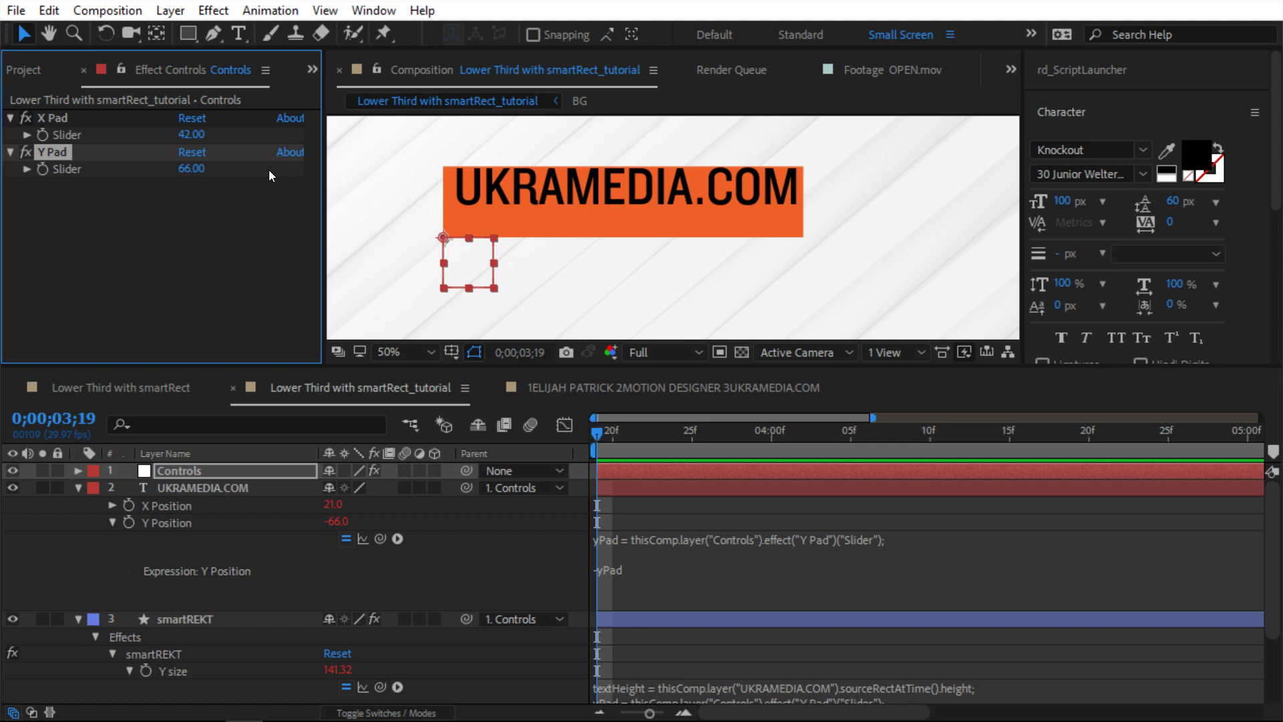
pyautogui.click(504, 529)
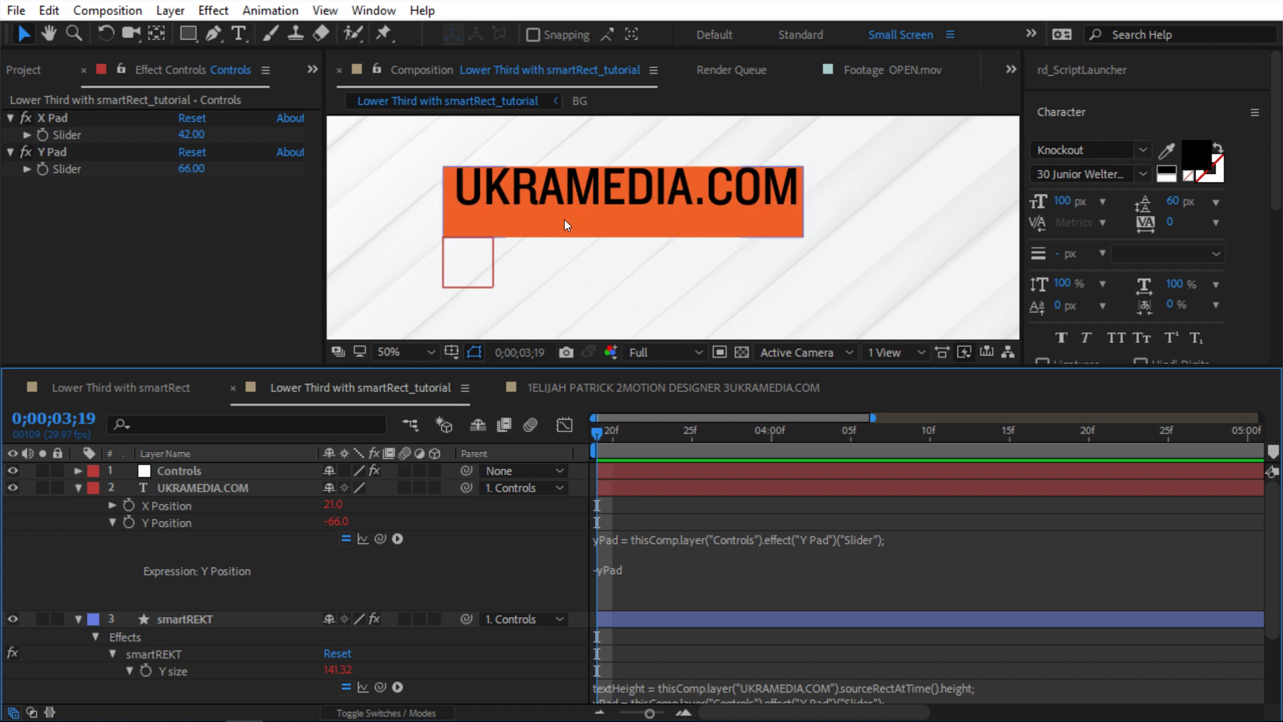
# Halve the vertical text offset by changing the Y Position expression's last line to -yPad/2.
pyautogui.click(660, 567)
pyautogui.click(674, 568)
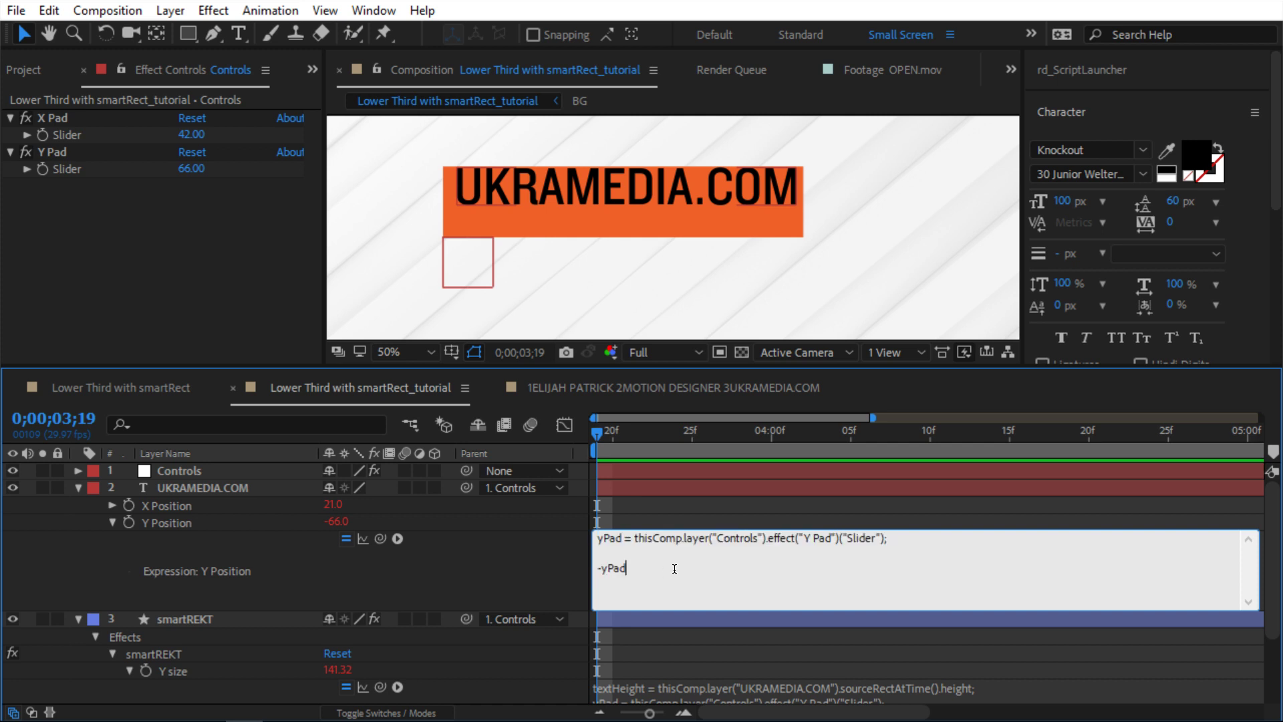
pyautogui.write('/2')
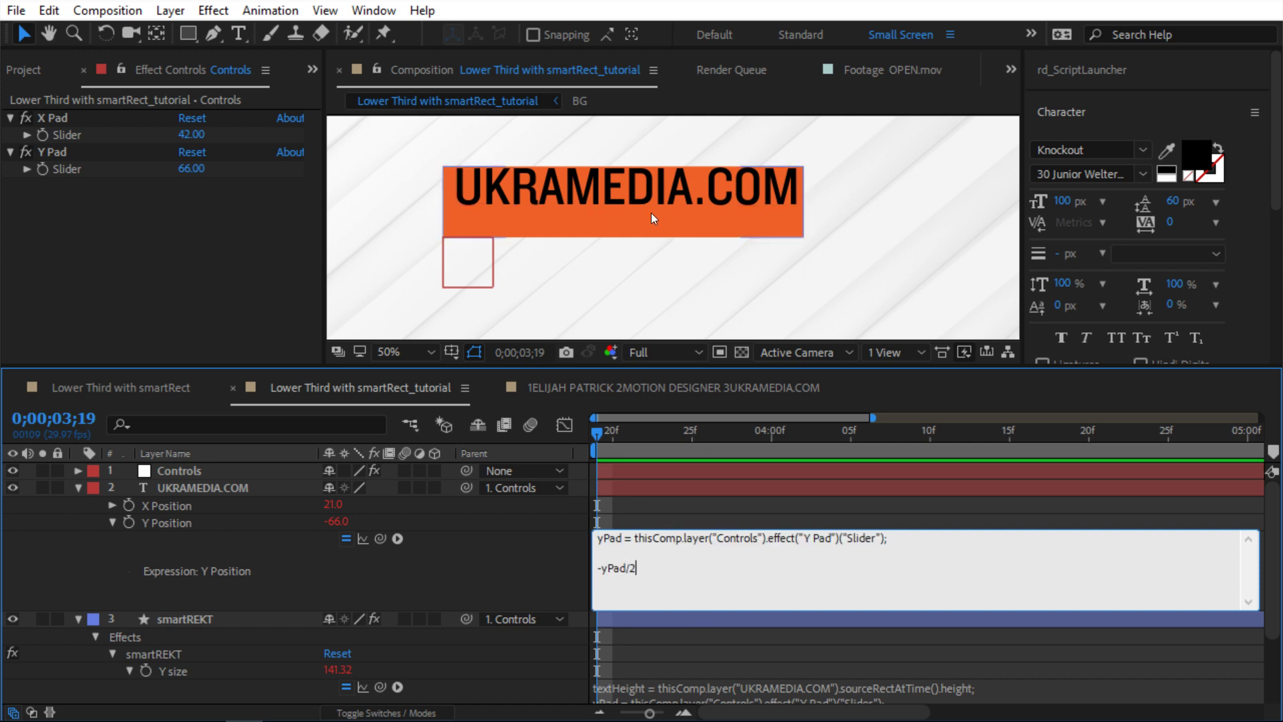
pyautogui.click(541, 546)
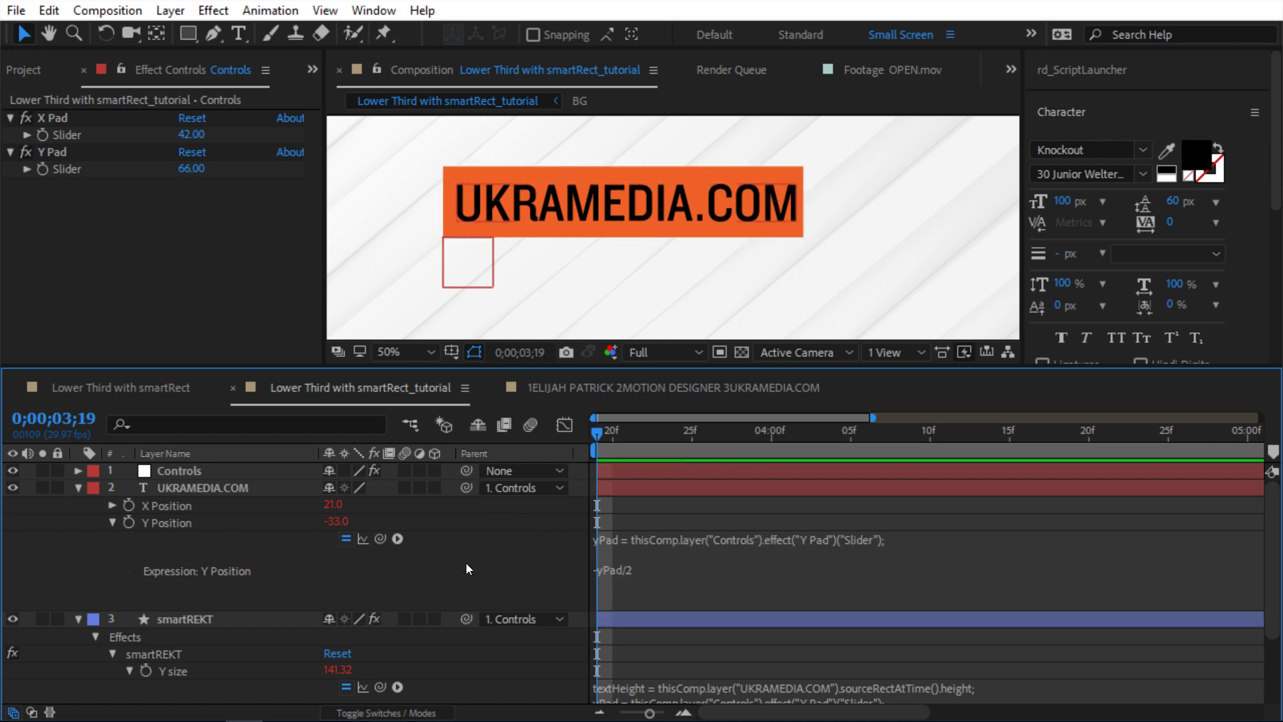
# Set the Controls layer's Y Pad slider to 33 and its X Pad slider to 106.
pyautogui.click(195, 472)
pyautogui.moveTo(191, 168); pyautogui.dragTo(180, 189)
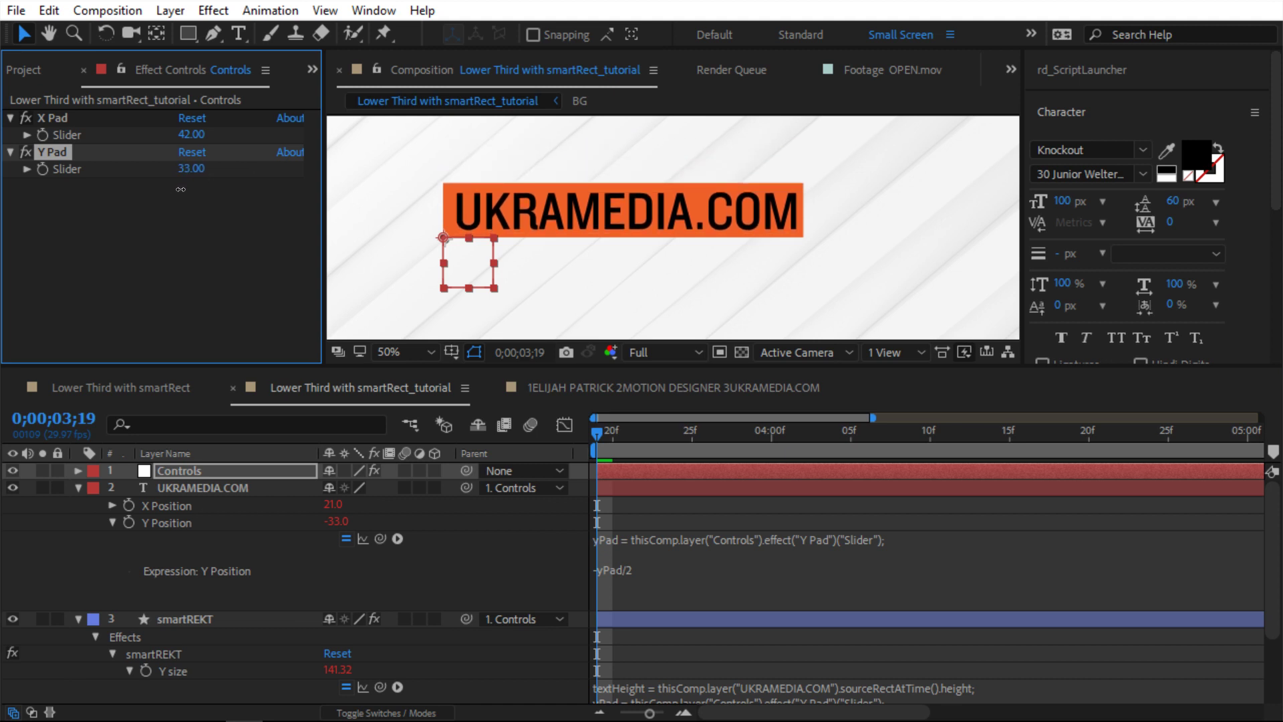
pyautogui.moveTo(190, 134); pyautogui.dragTo(261, 139)
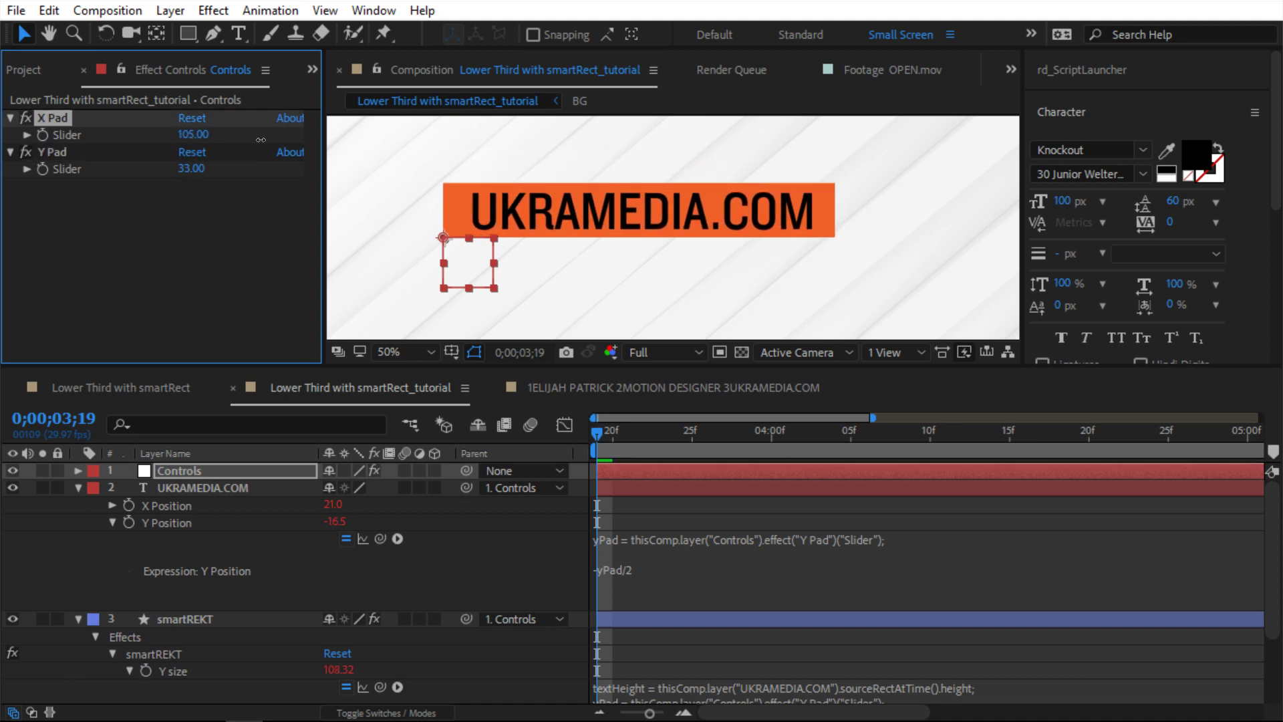
# Open the UKRAMEDIA.COM text for editing, try a first name in its place, and clear it.
pyautogui.click(223, 487)
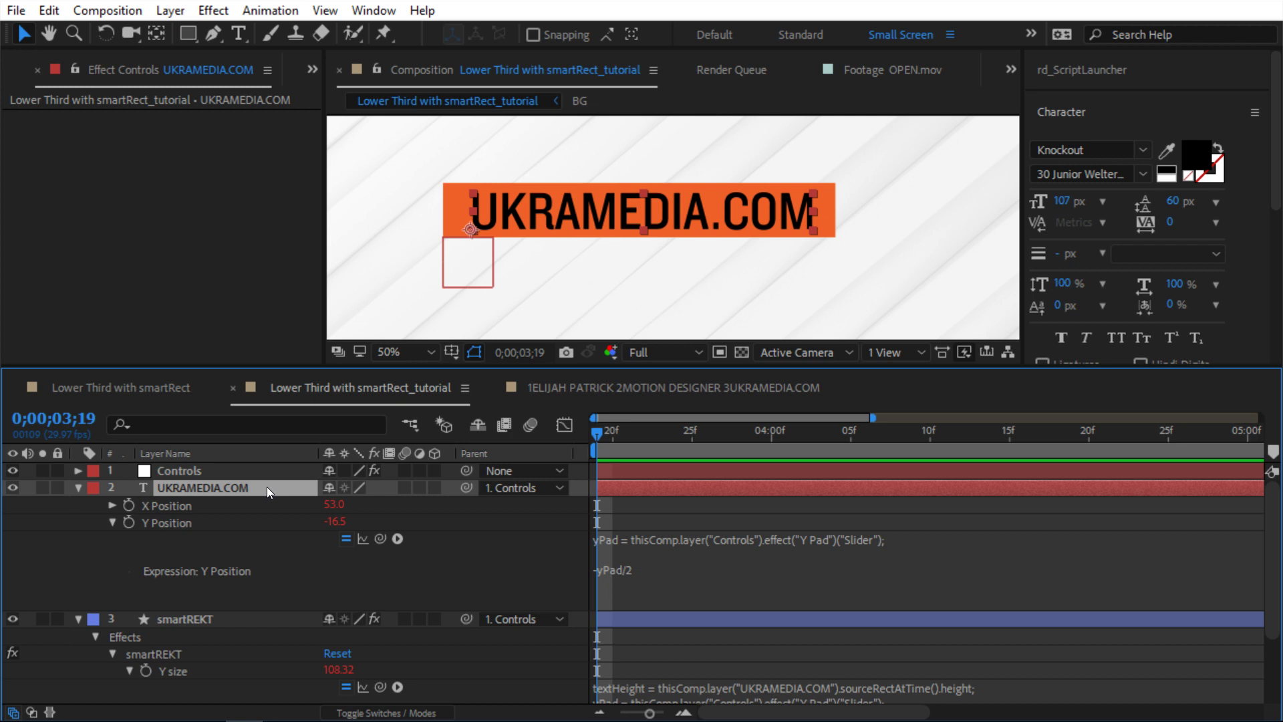
pyautogui.doubleClick(266, 486)
pyautogui.write('SER')
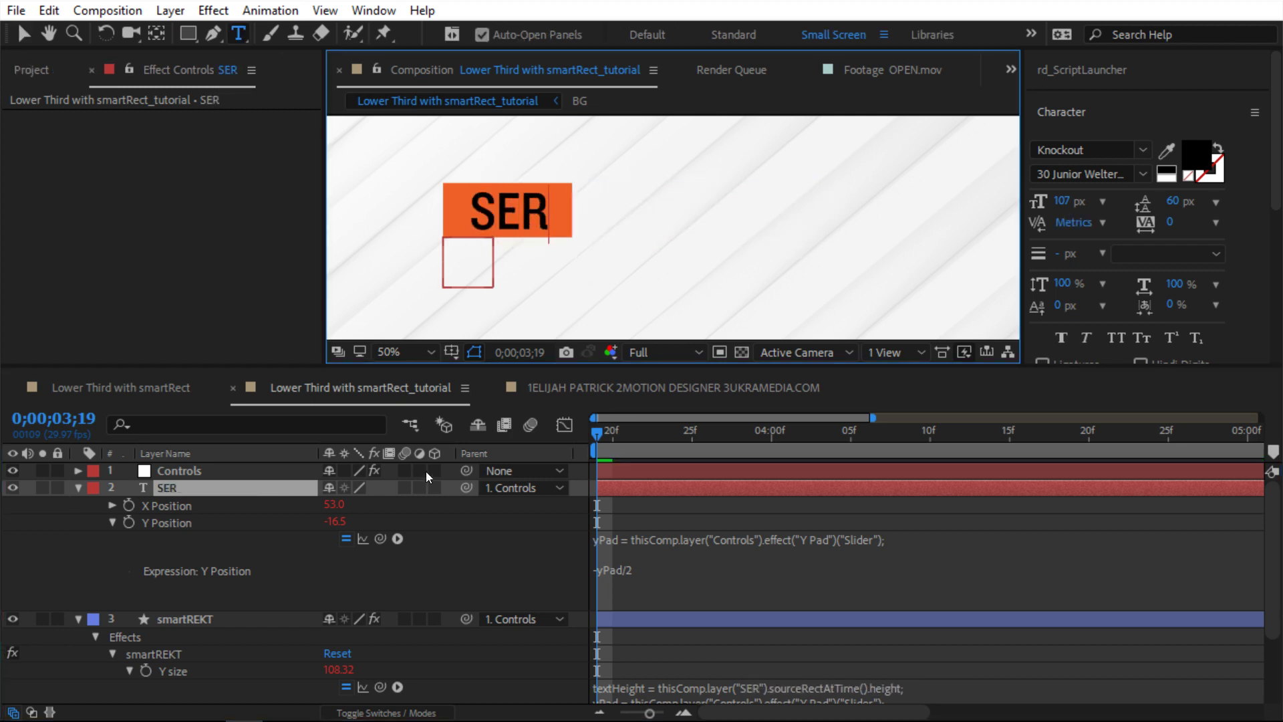
pyautogui.write('GEI')
pyautogui.press('BackSpace')
pyautogui.press('BackSpace')
pyautogui.press('BackSpace')
pyautogui.press('BackSpace')
pyautogui.press('BackSpace')
pyautogui.press('BackSpace')
# Enter CHAPEL HILL MEDIA as the lower third's text and deselect the layer.
pyautogui.write('CHAPPE')
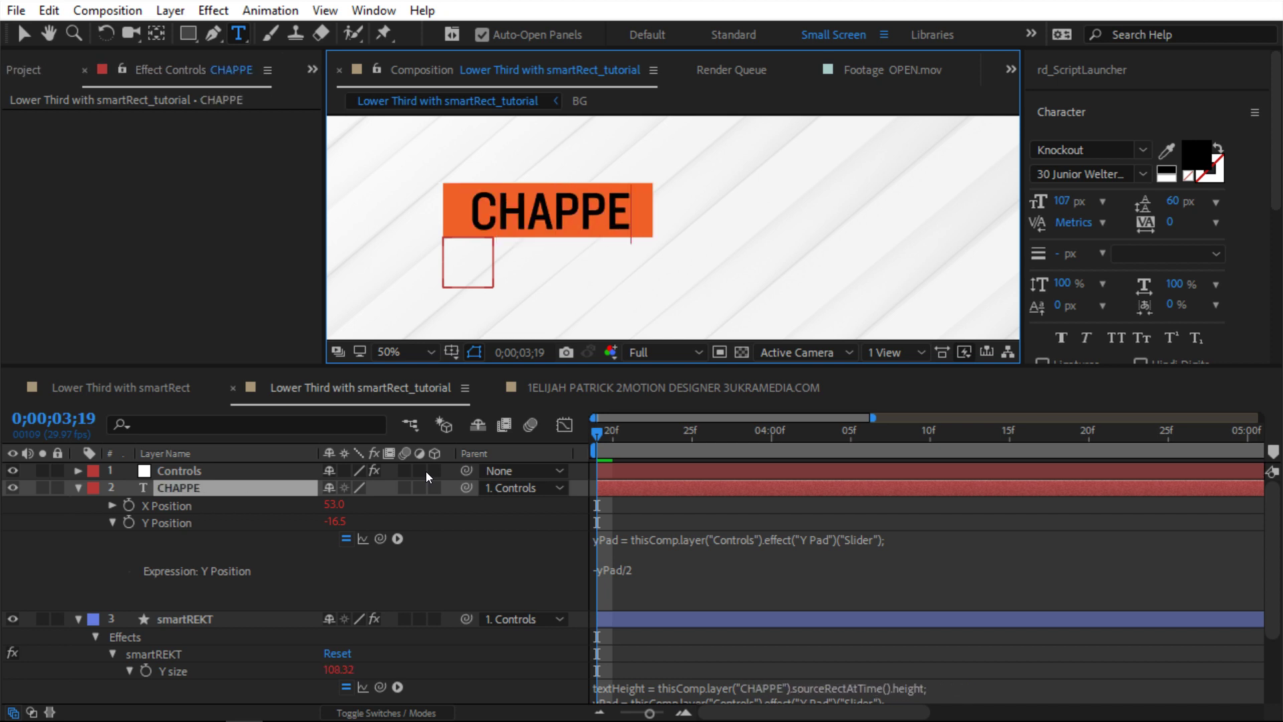
pyautogui.press('BackSpace')
pyautogui.press('BackSpace')
pyautogui.write('E')
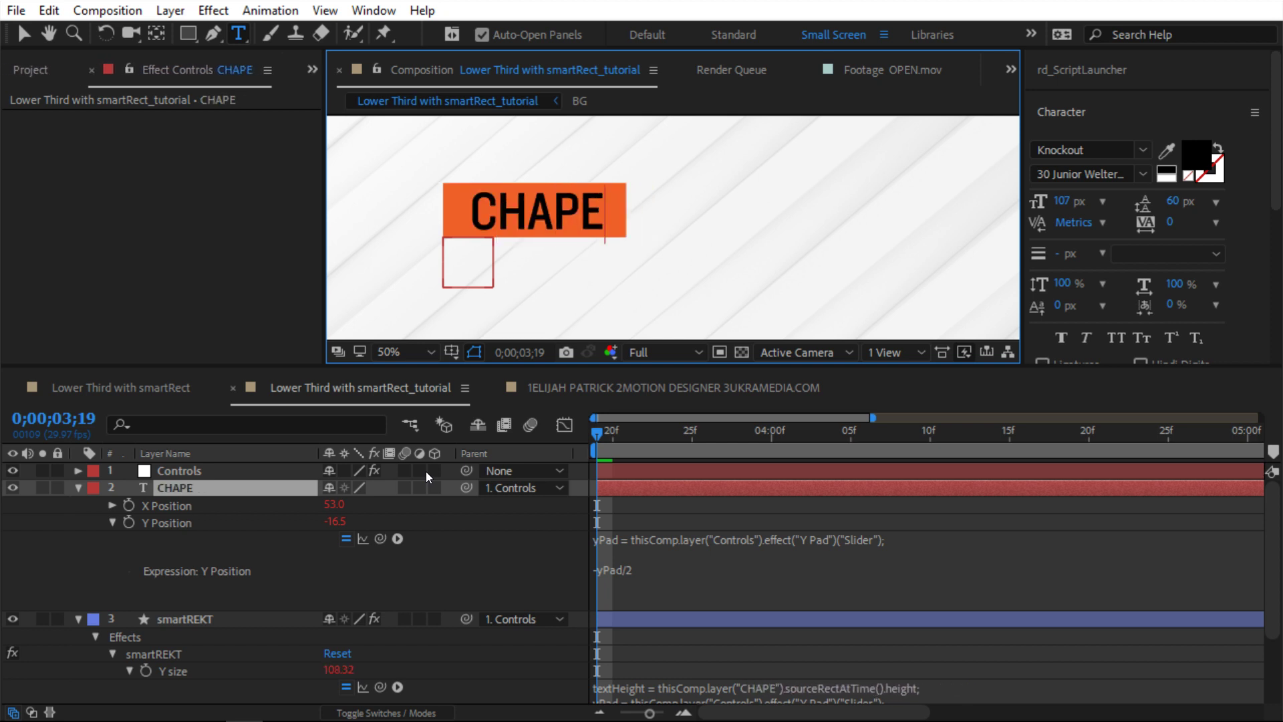
pyautogui.write('L HILL')
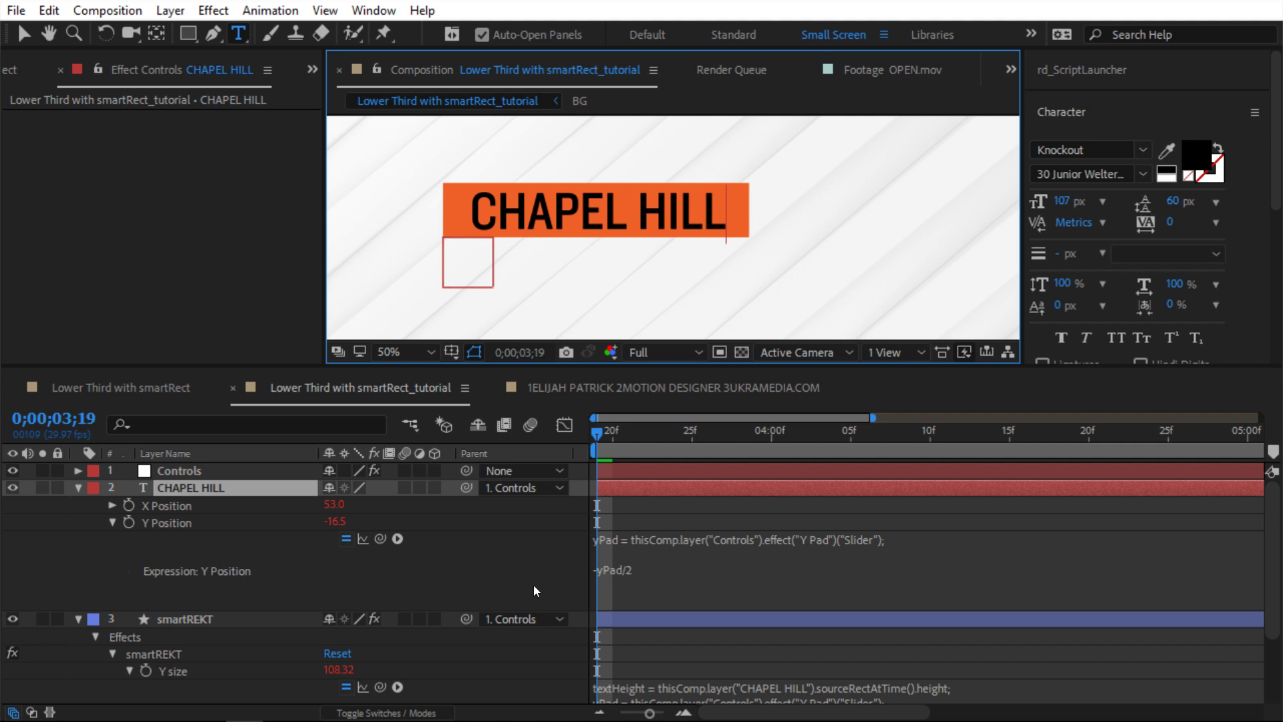
pyautogui.write(' MEDIA')
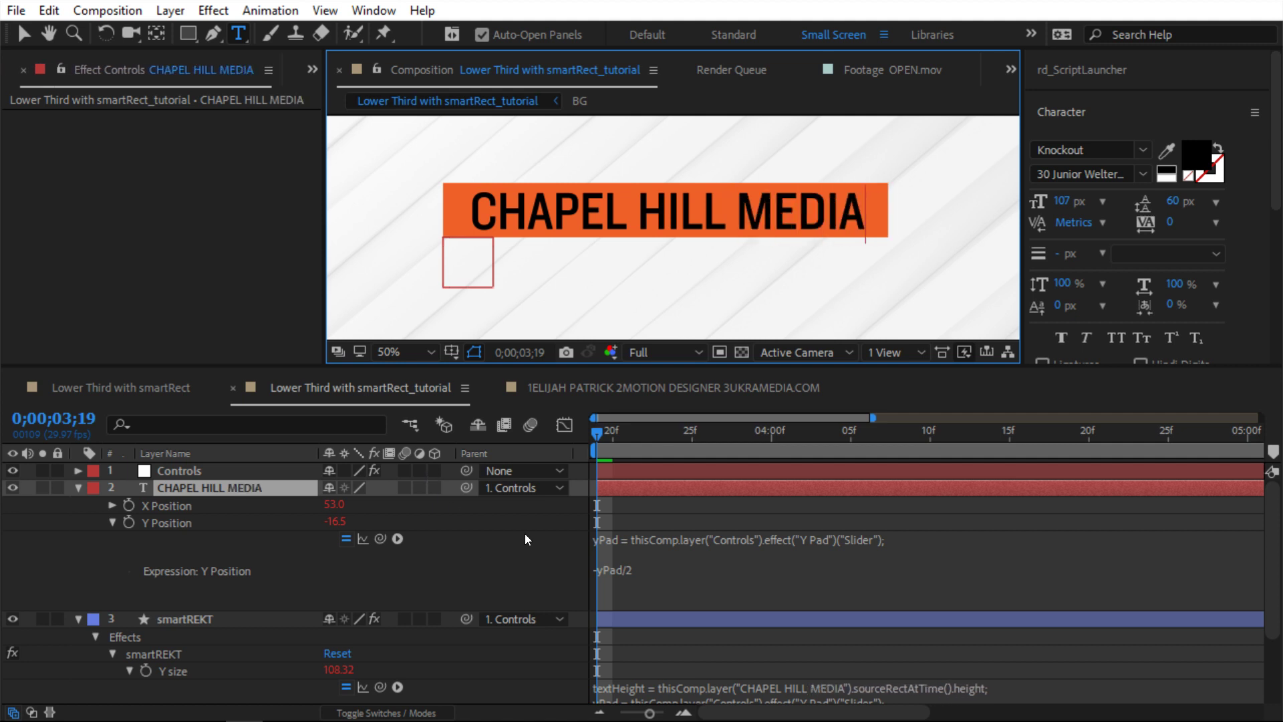
pyautogui.click(521, 532)
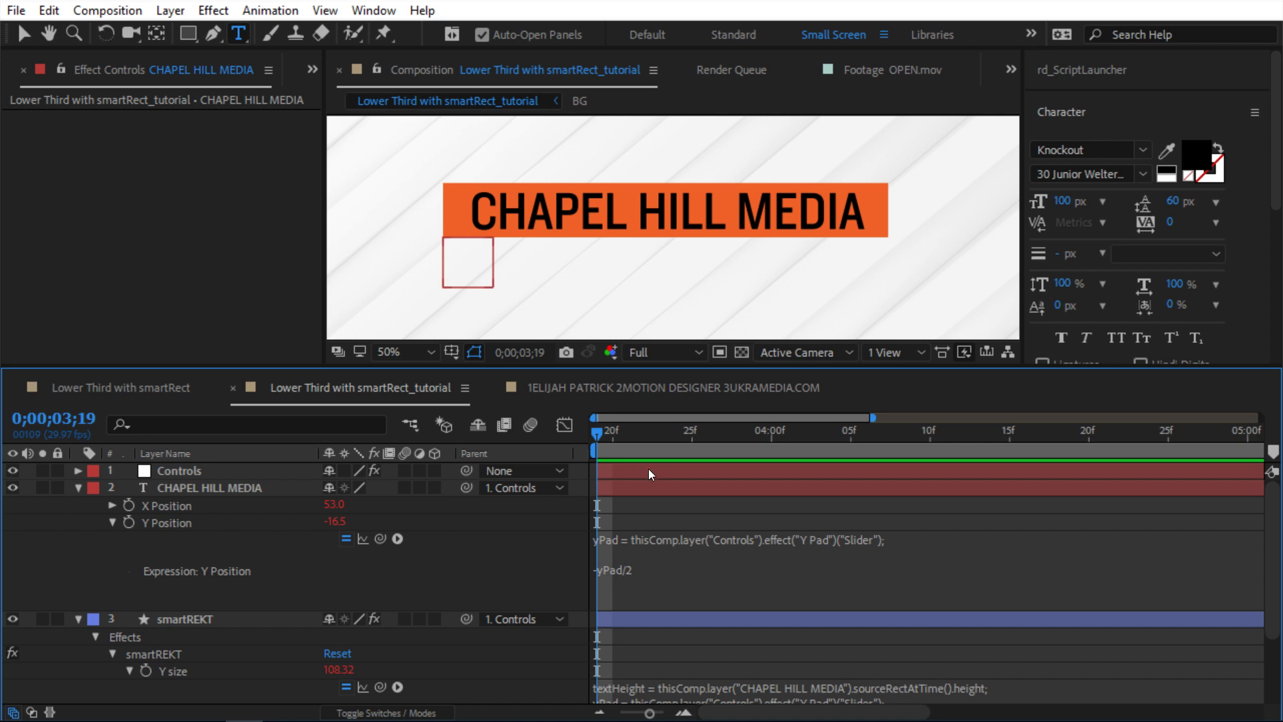
pyautogui.click(294, 490)
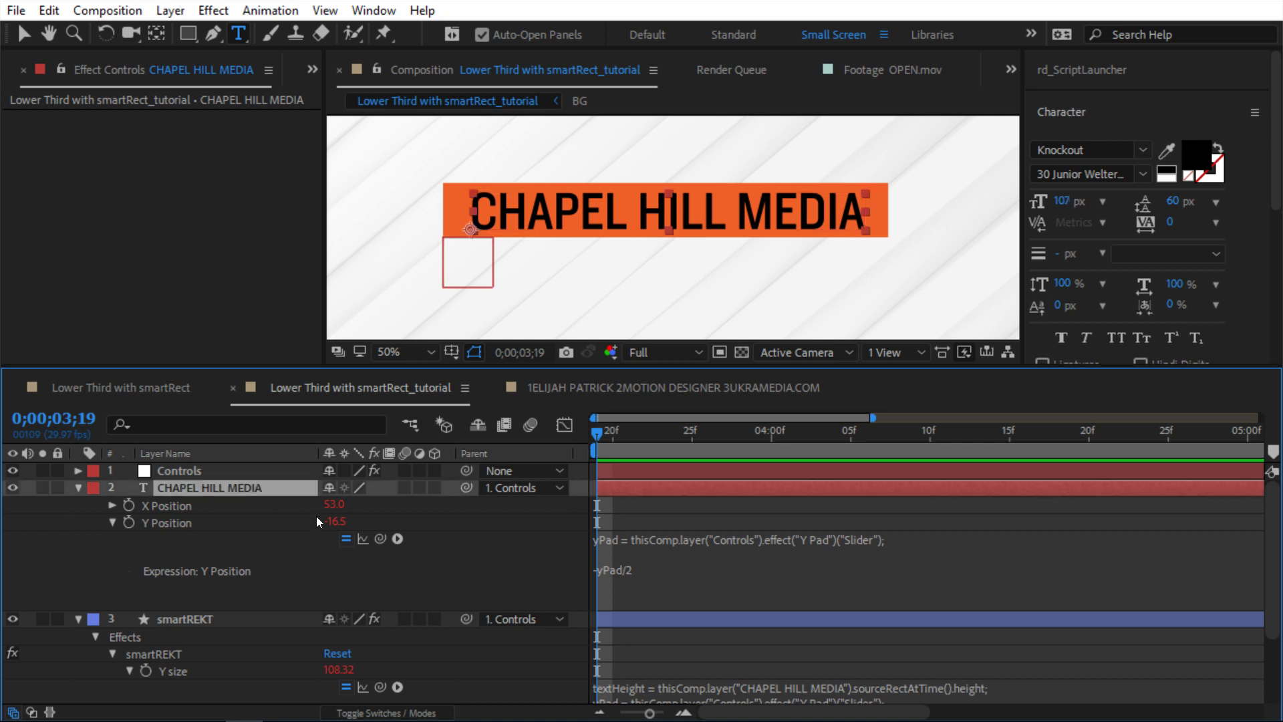
pyautogui.click(240, 471)
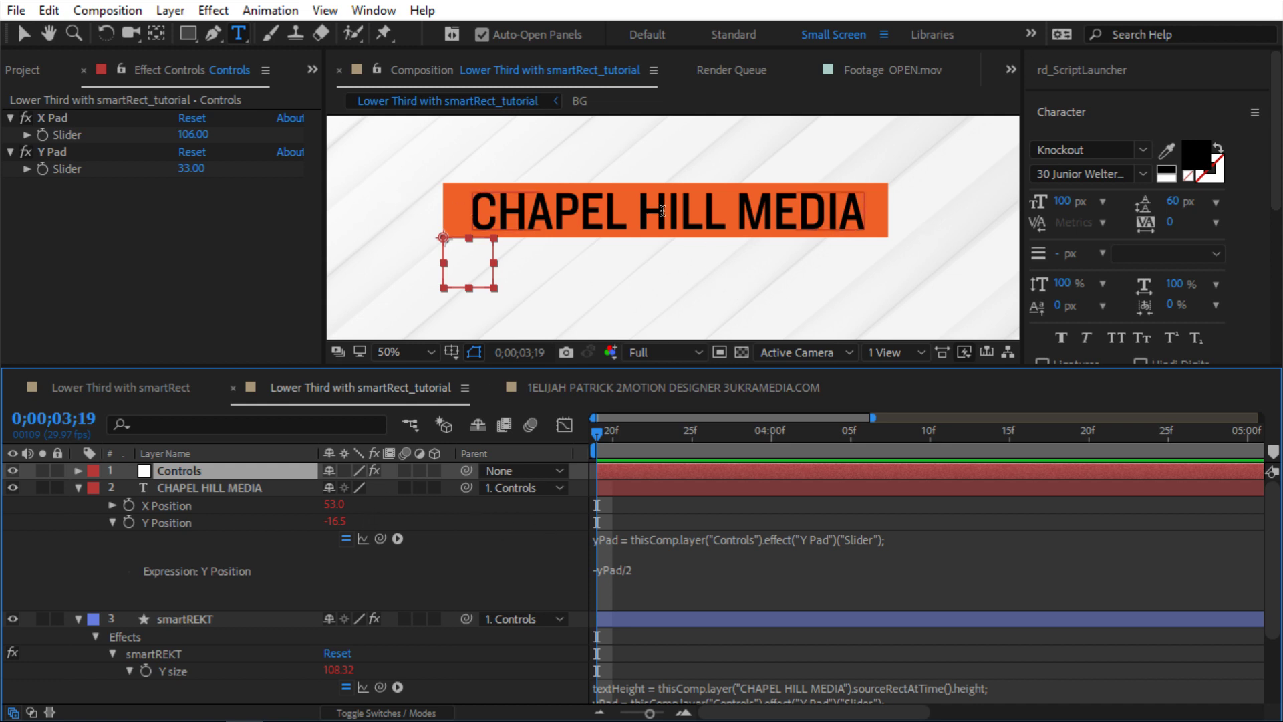
pyautogui.click(519, 543)
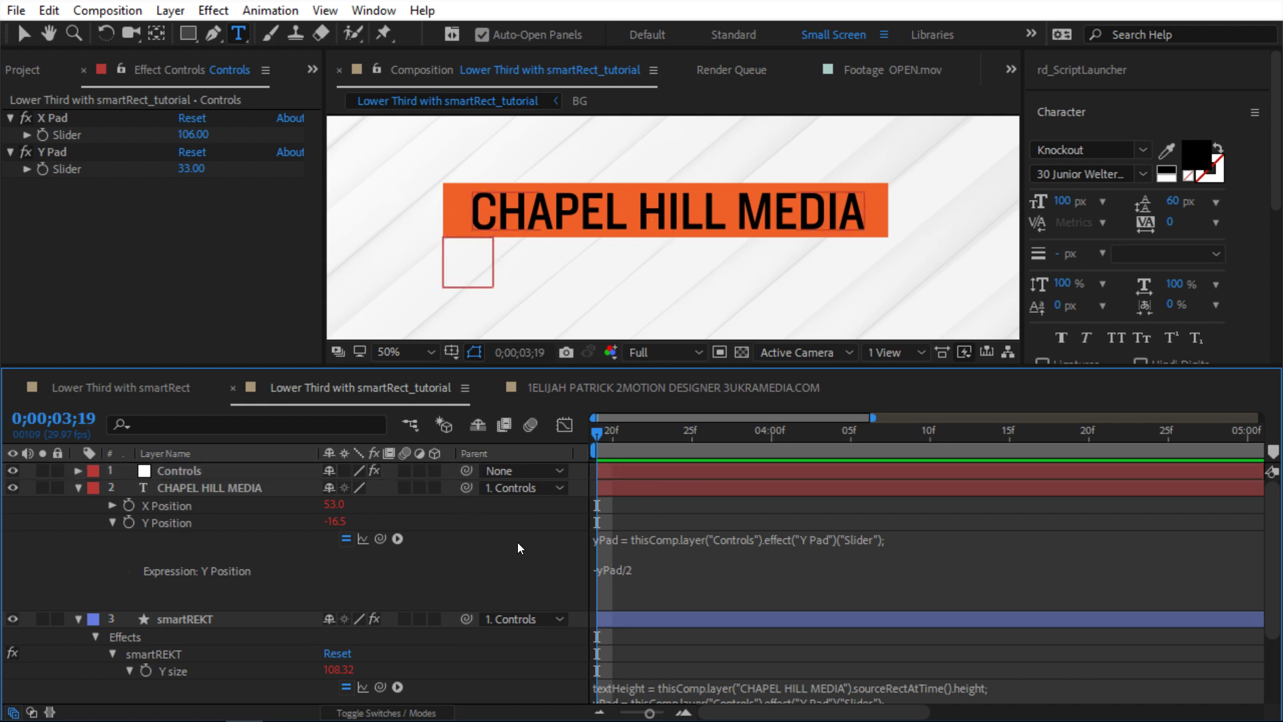
# Collapse the properties of the CHAPEL HILL MEDIA and smartREKT layers in the timeline.
pyautogui.click(78, 487)
pyautogui.click(214, 505)
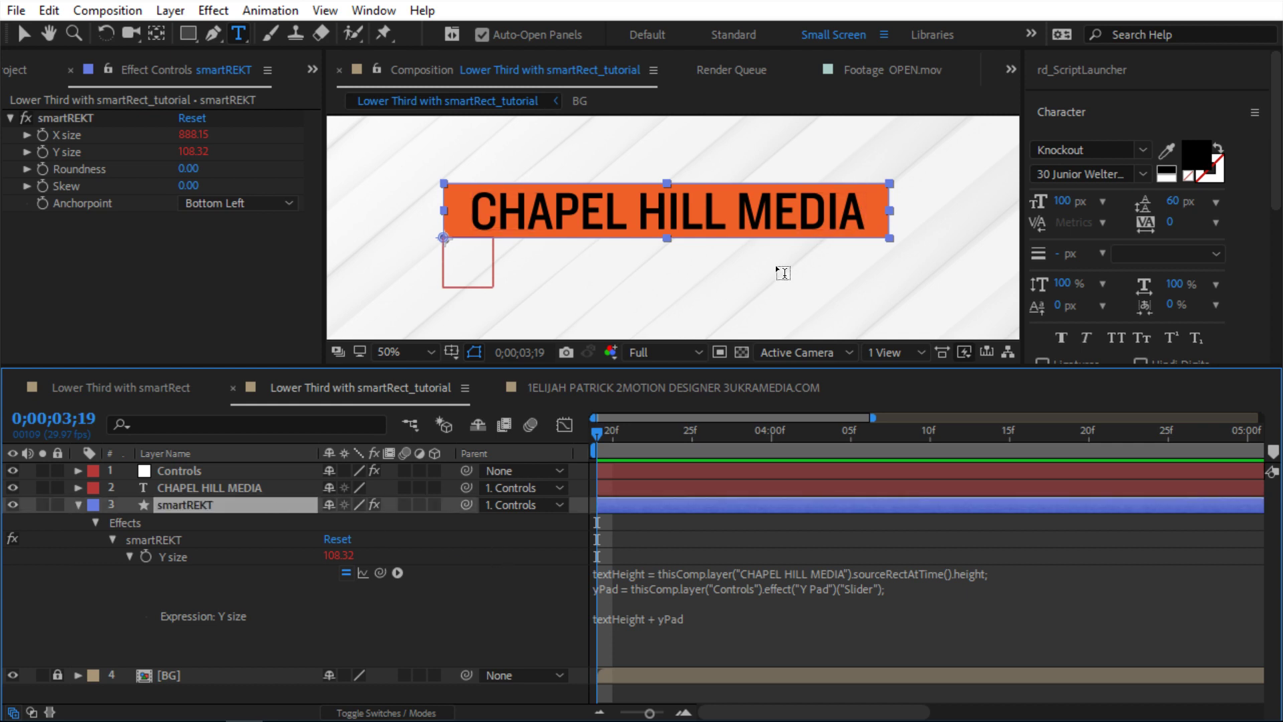
pyautogui.click(78, 505)
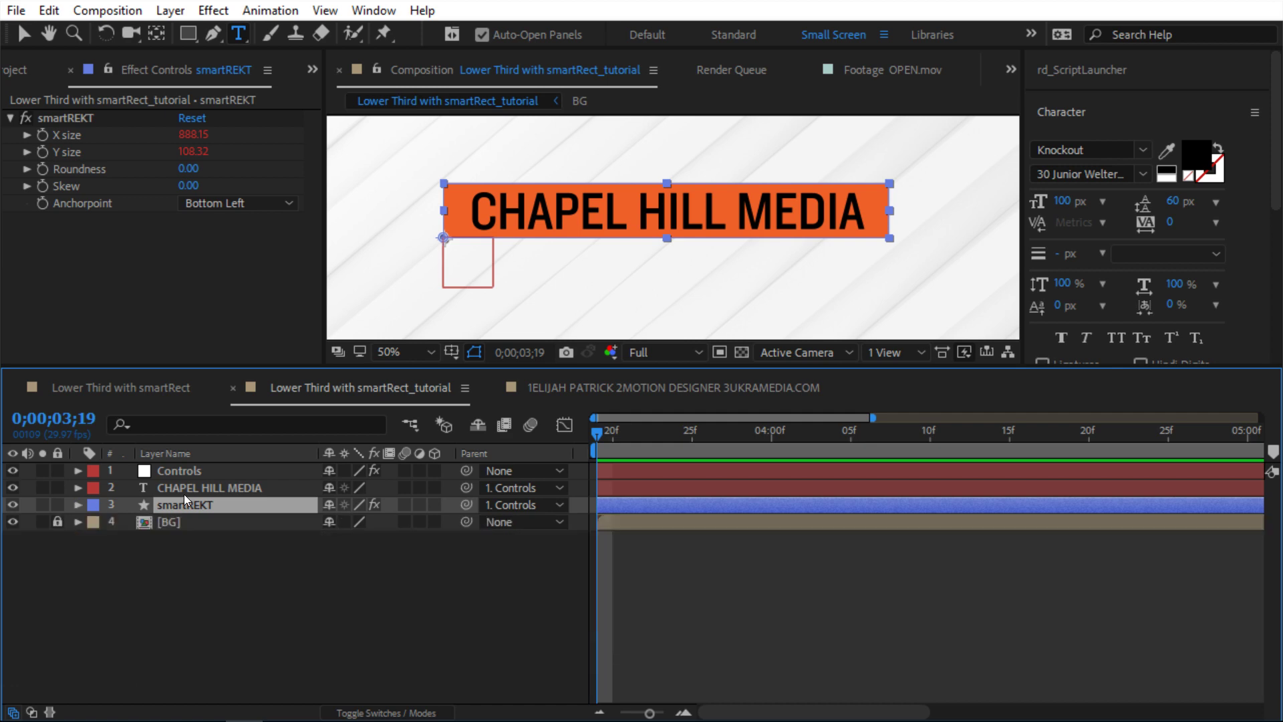
# Add a third Slider Control effect to the Controls layer and name it Animation.
pyautogui.click(190, 471)
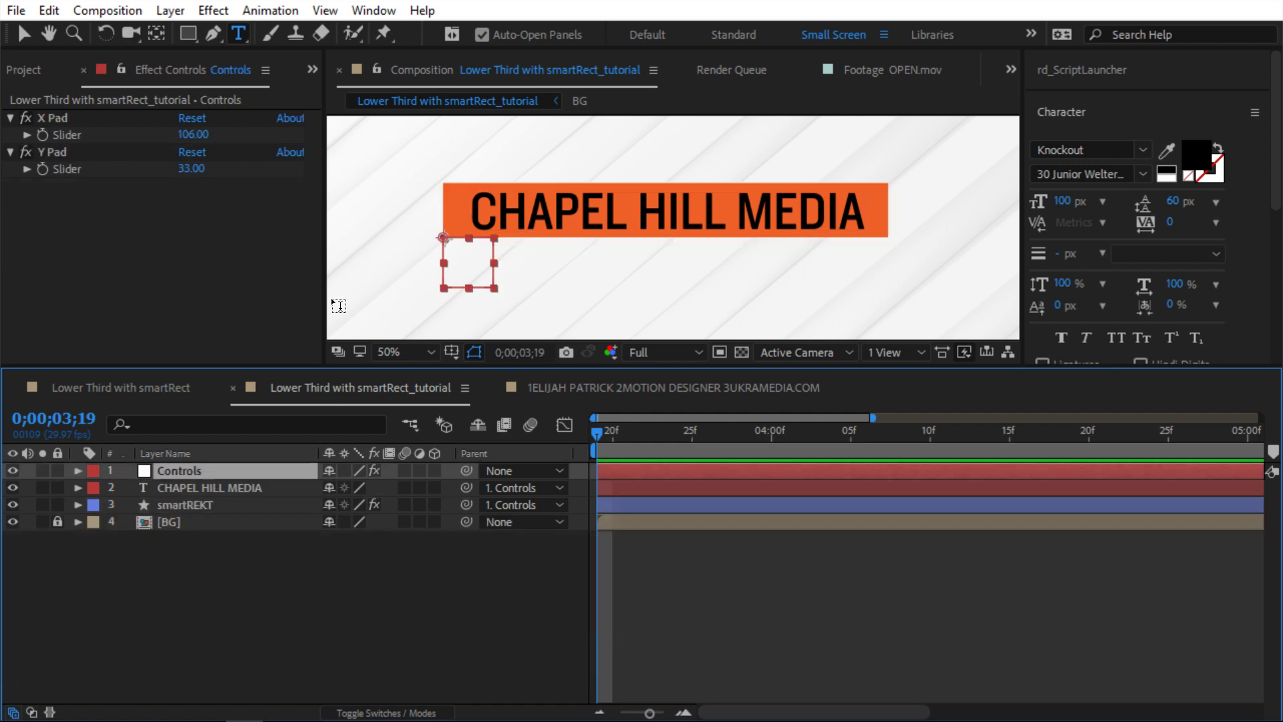
pyautogui.rightClick(107, 227)
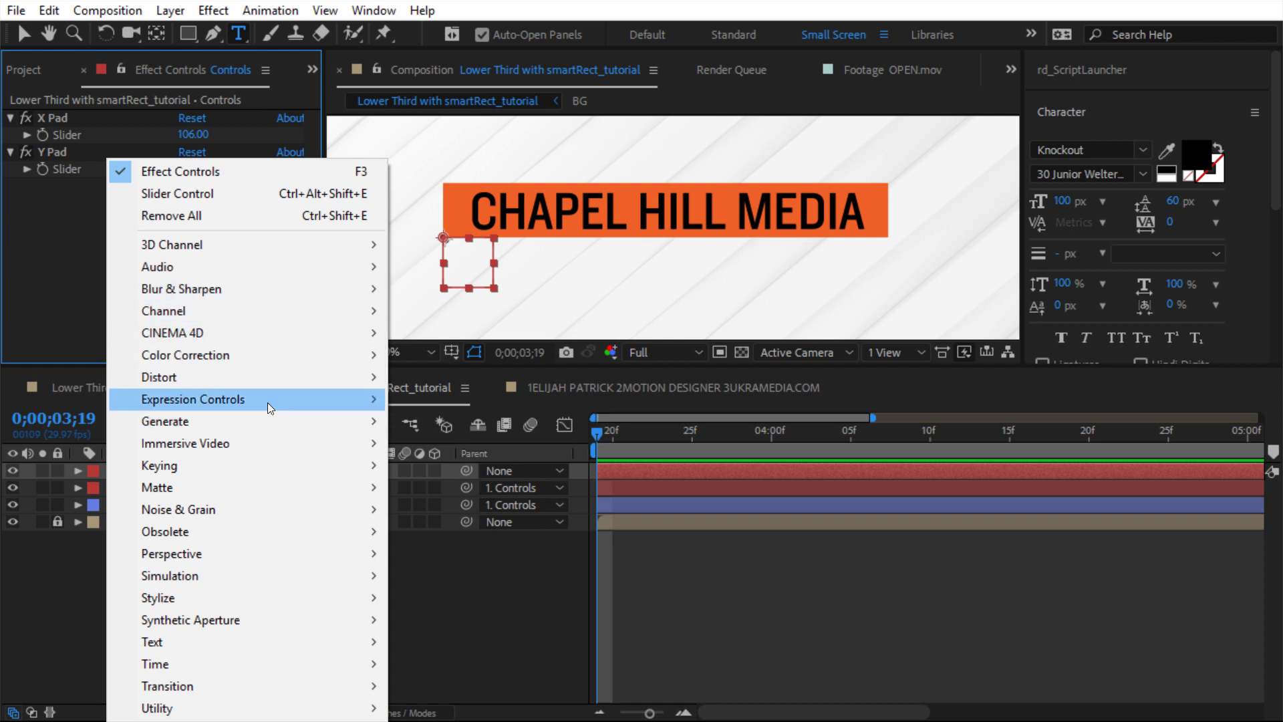
pyautogui.moveTo(251, 399)
pyautogui.click(503, 543)
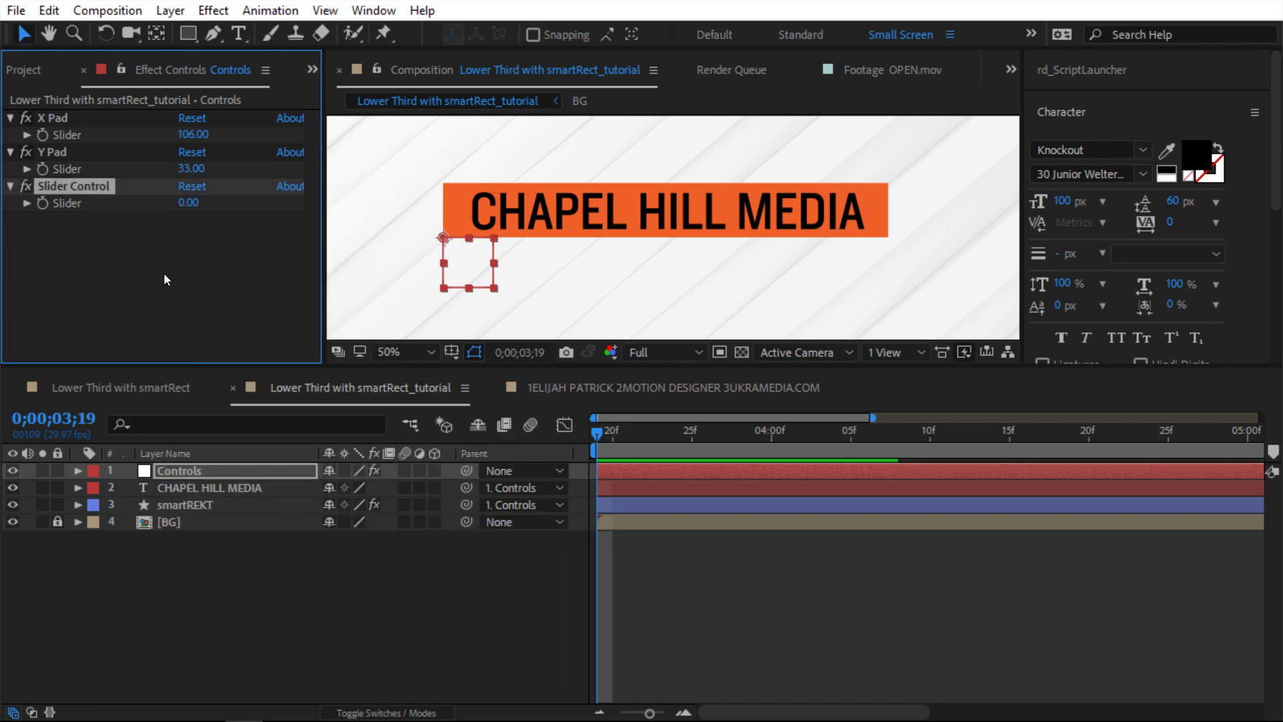
pyautogui.press('Return')
pyautogui.write('Animation')
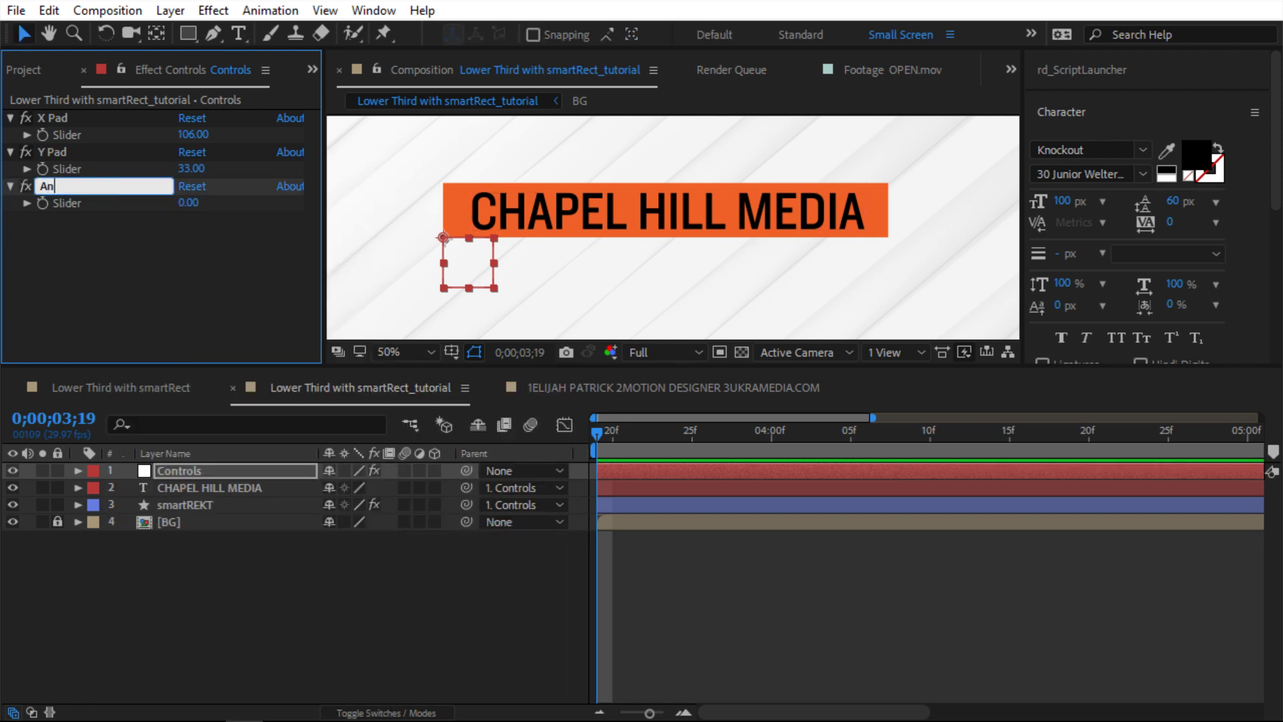
pyautogui.press('Return')
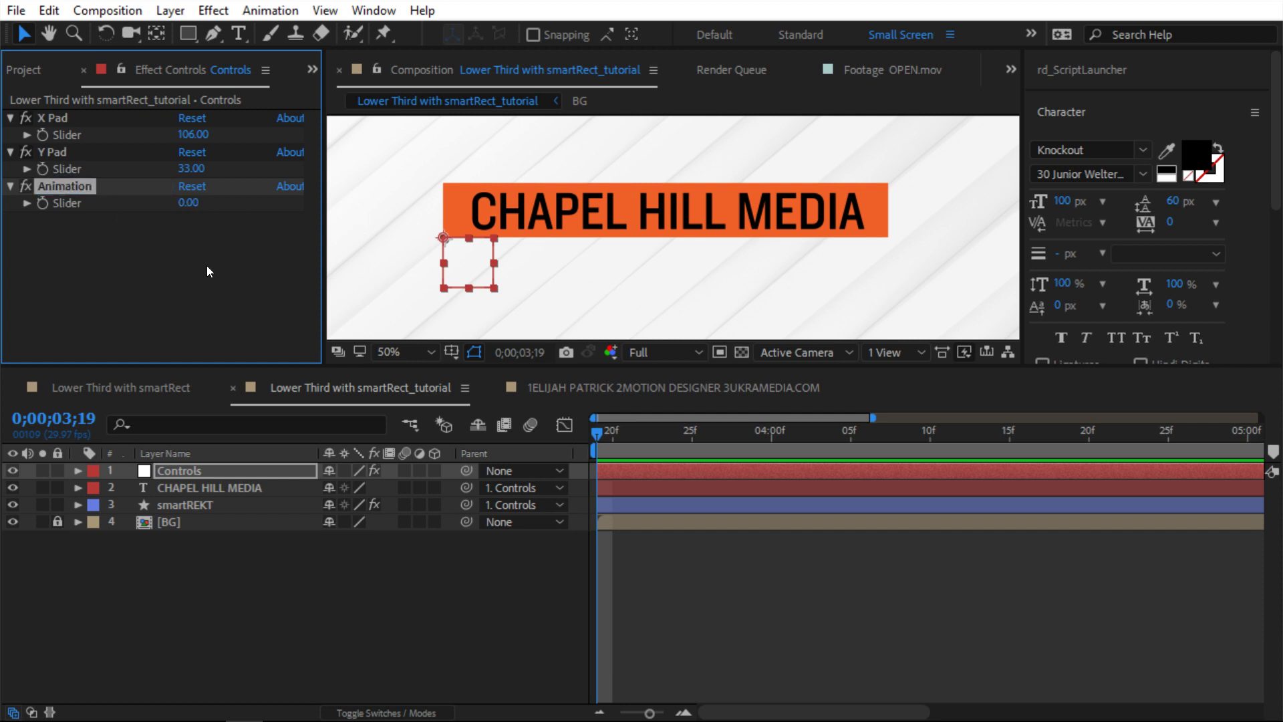
# Isolate the smartREKT layer's X size property in the timeline and expand it to show its expression.
pyautogui.click(228, 505)
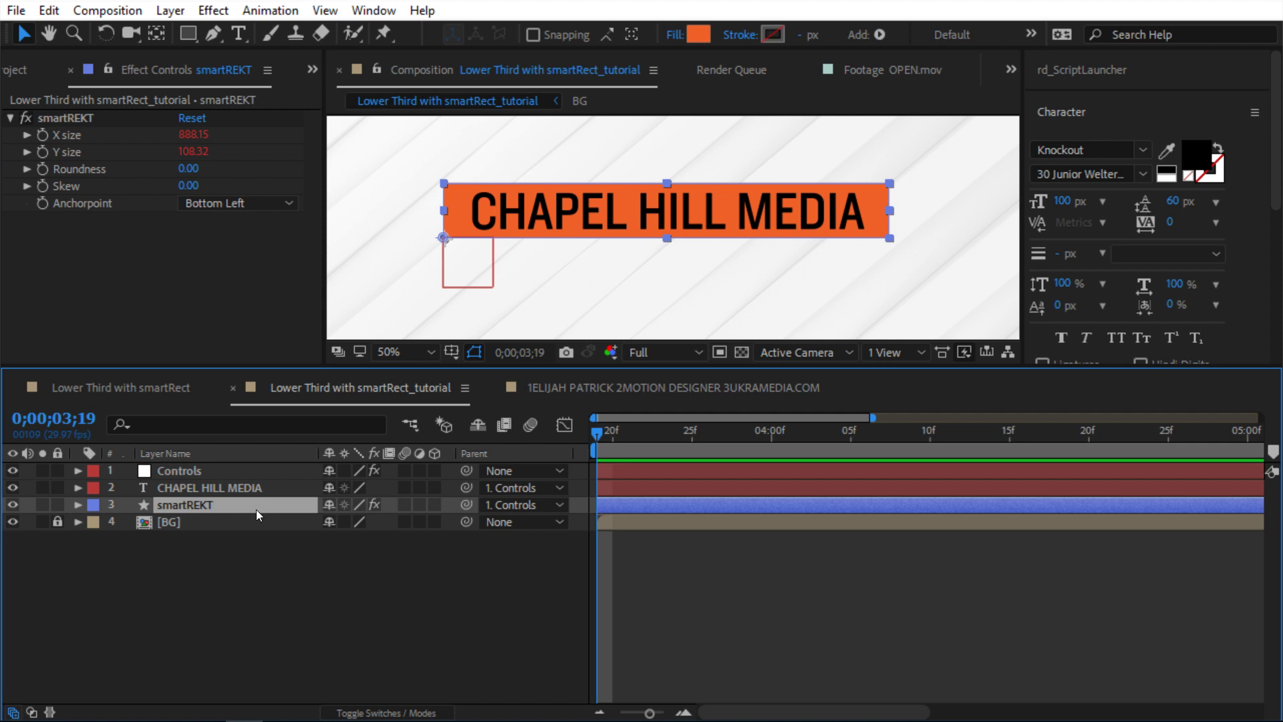
pyautogui.press('e')
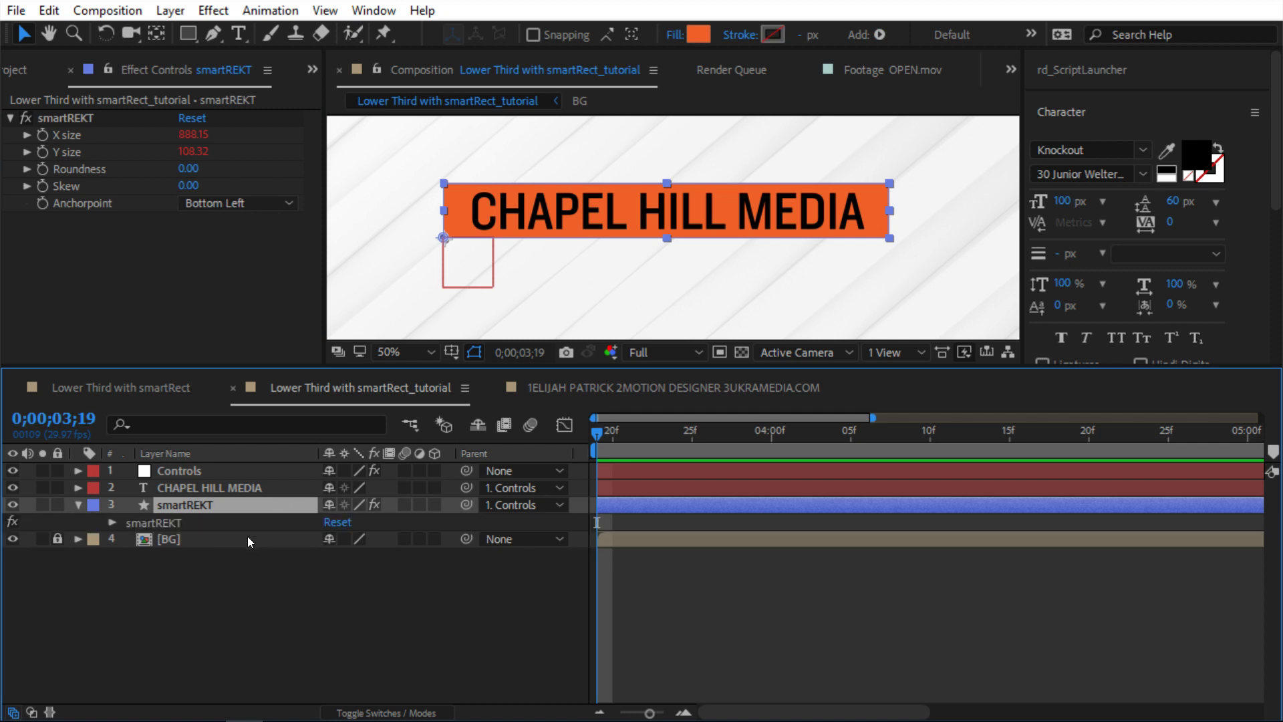
pyautogui.click(112, 522)
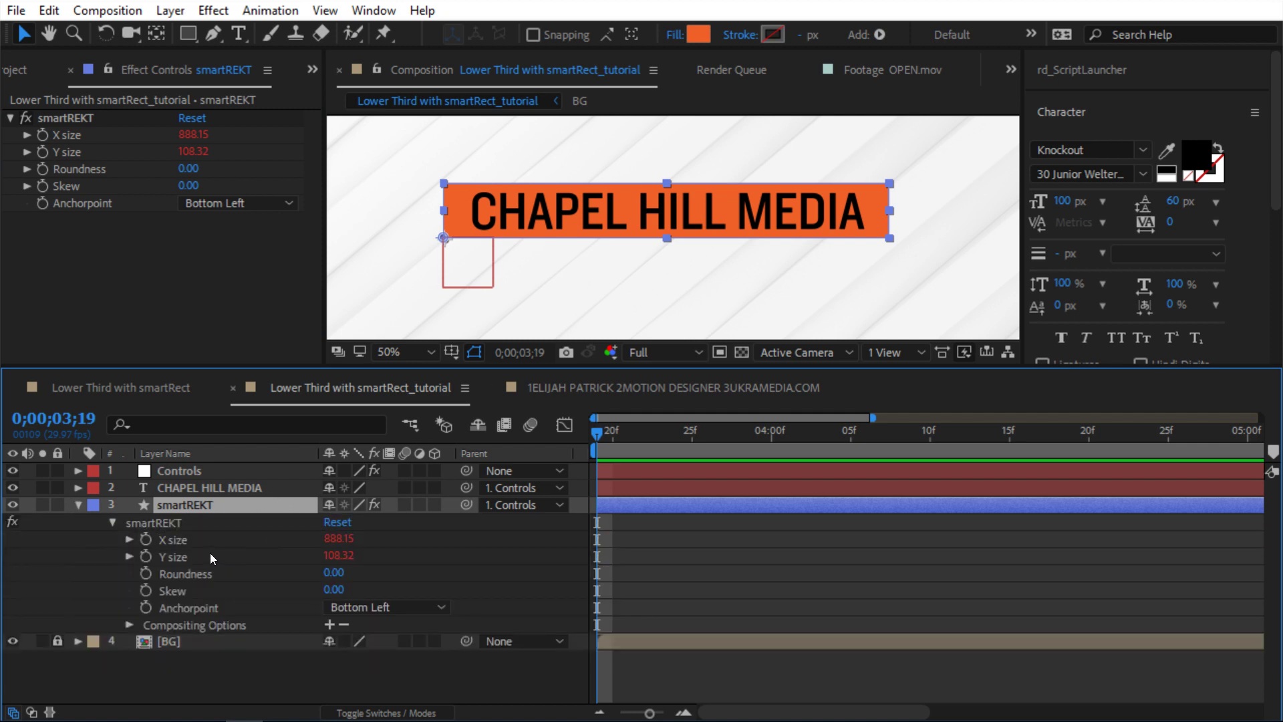
pyautogui.click(180, 543)
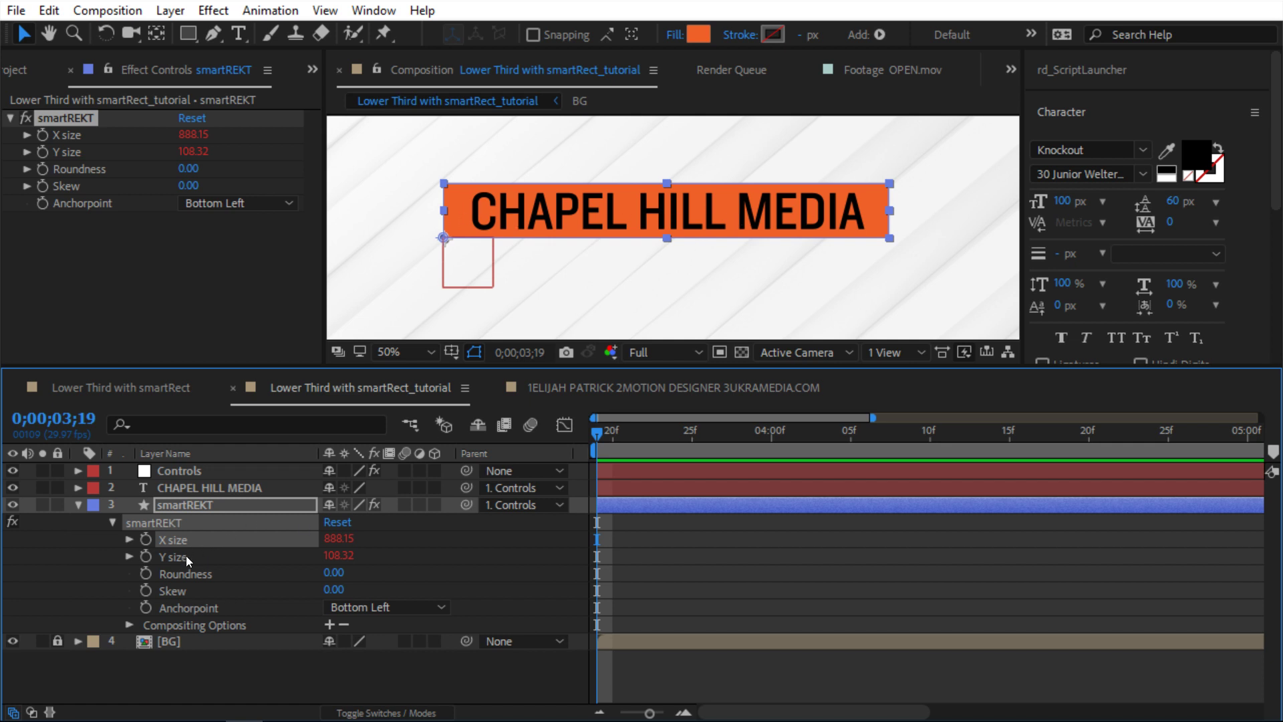
pyautogui.press('s')
pyautogui.press('s')
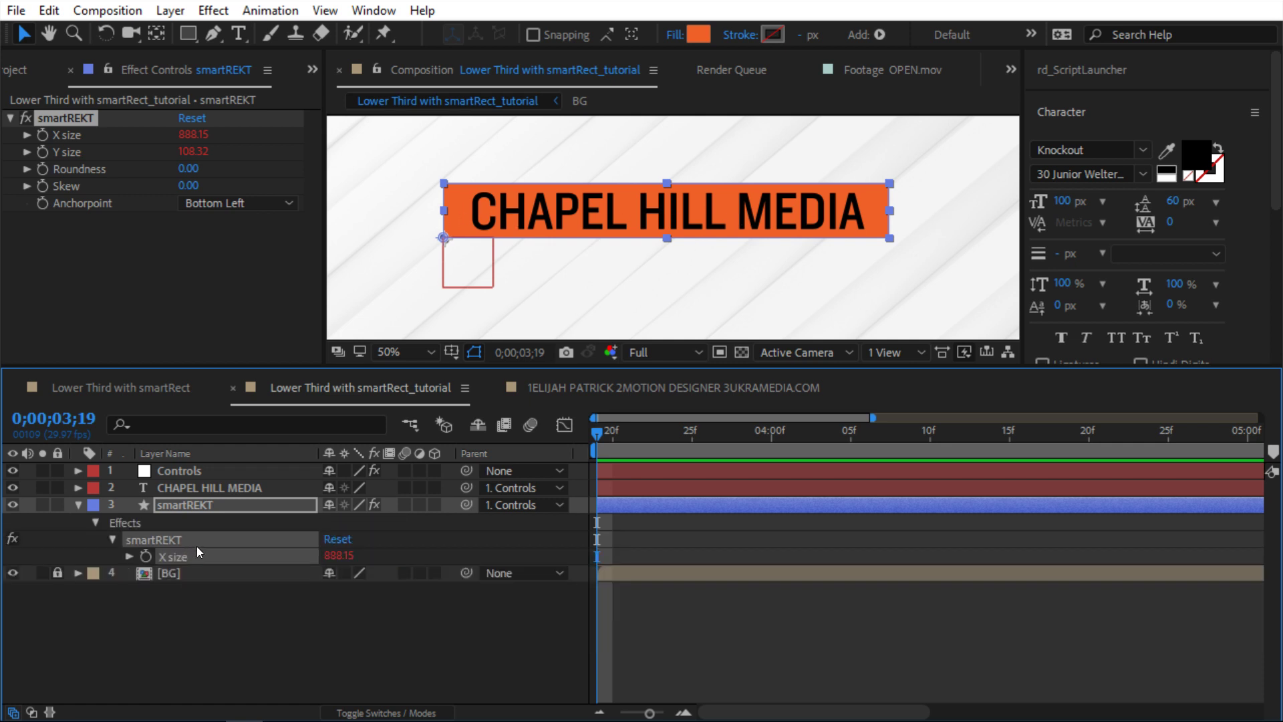
pyautogui.click(129, 556)
# Turn the last line of the X size expression into the variable lowerThirdWidth = textWidth + xPad; and add blank lines below it.
pyautogui.click(705, 622)
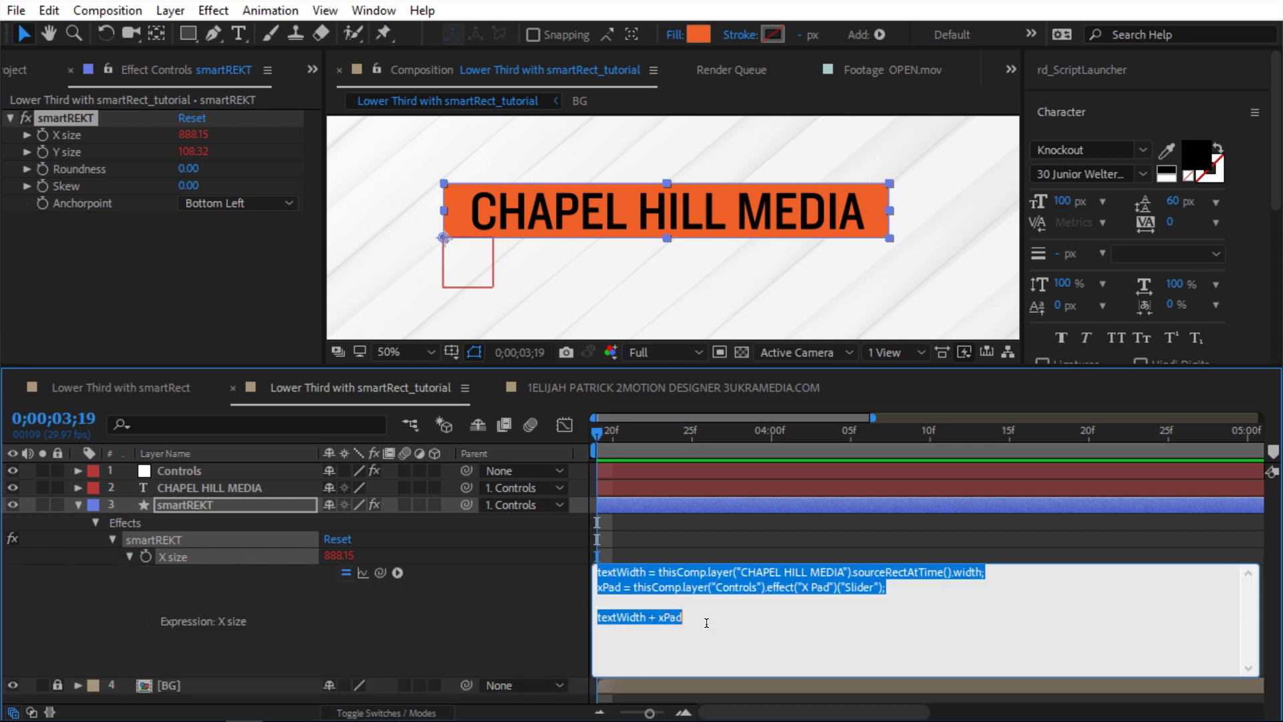
pyautogui.click(702, 626)
pyautogui.hotkey('shift', 'Home')
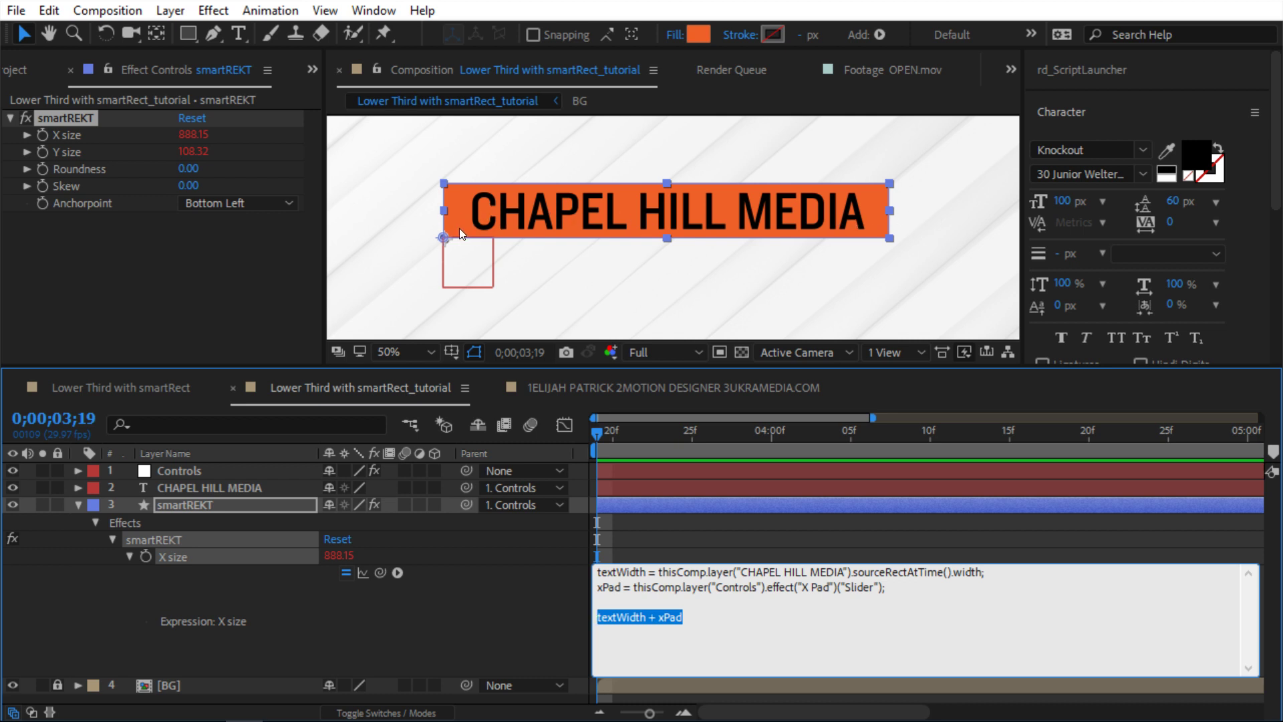
pyautogui.click(589, 616)
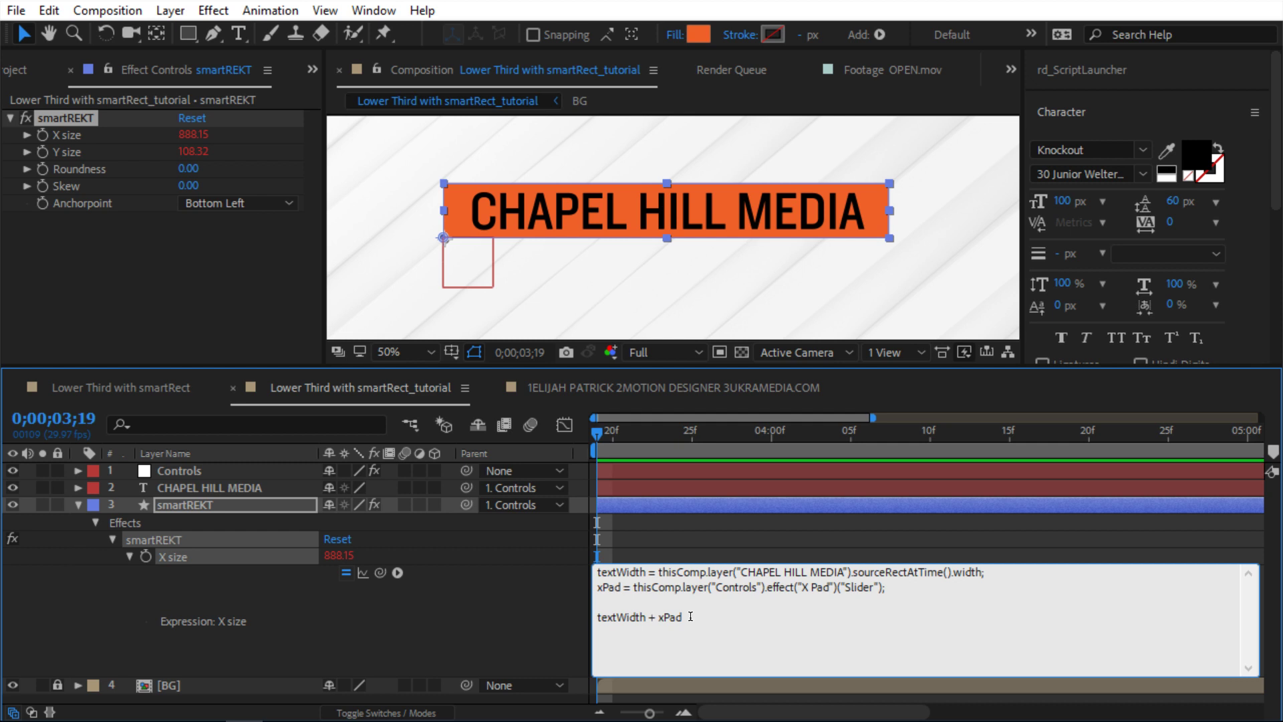
pyautogui.write('lower')
pyautogui.write('Third')
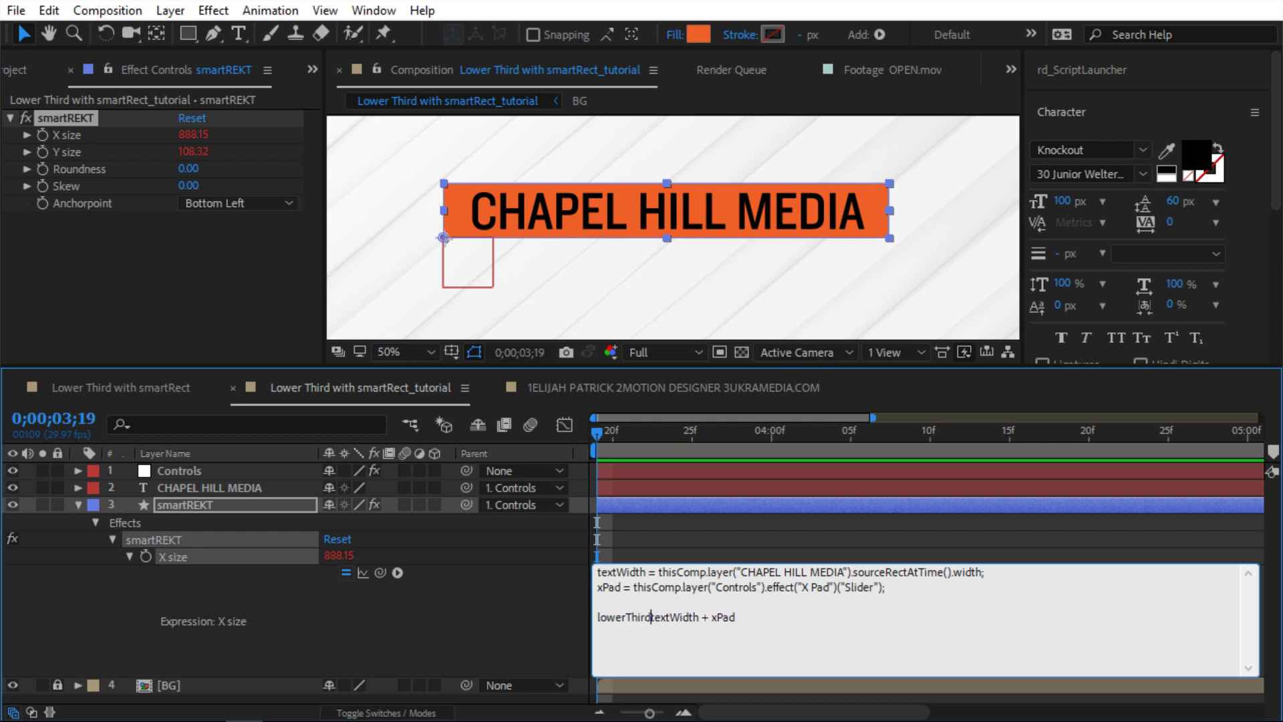
pyautogui.write('Width ')
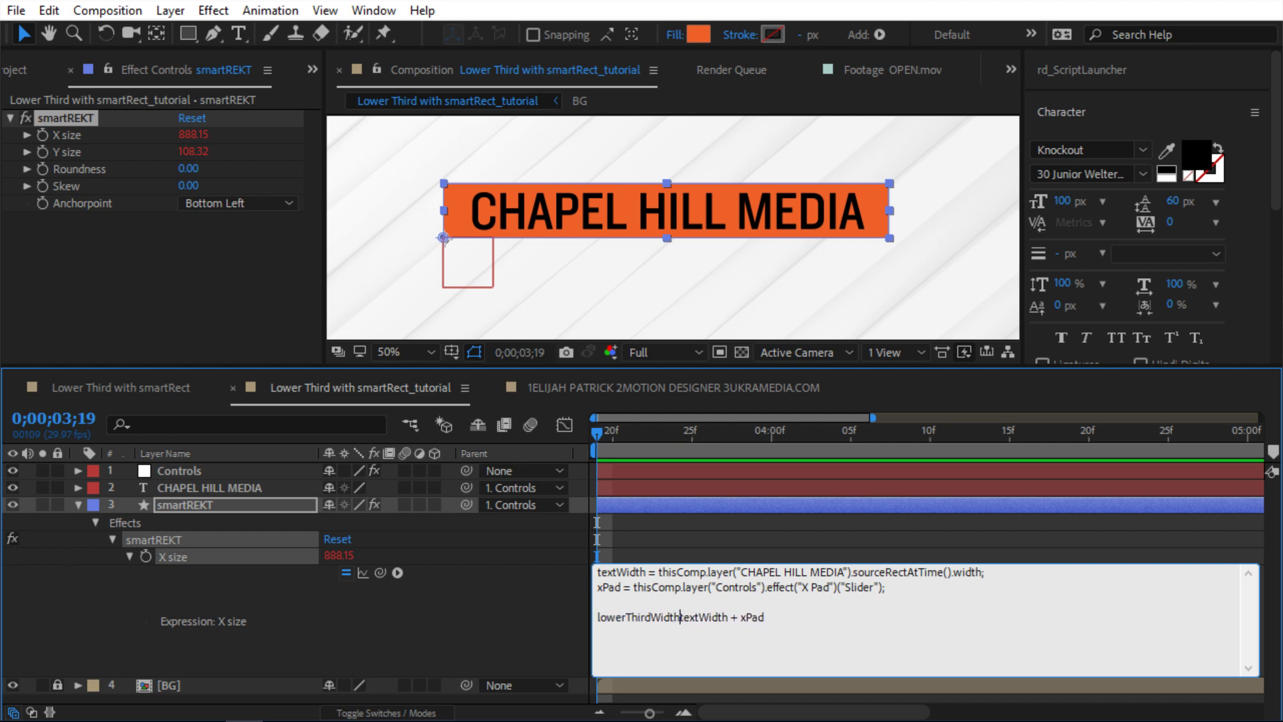
pyautogui.write('= ')
pyautogui.write(';')
pyautogui.press('Return')
pyautogui.press('Return')
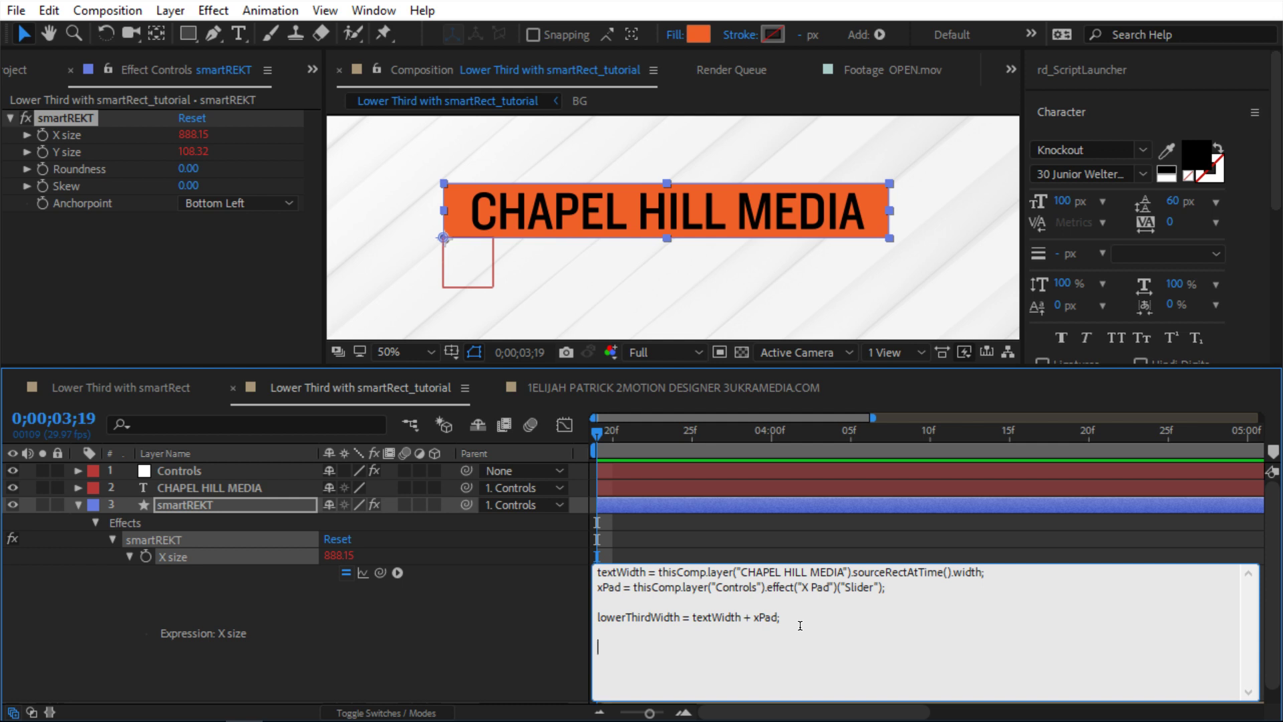
# Add an anim variable above lowerThirdWidth in the X size expression and link it to the Controls layer's Animation slider.
pyautogui.click(748, 603)
pyautogui.write('anim =')
pyautogui.click(254, 471)
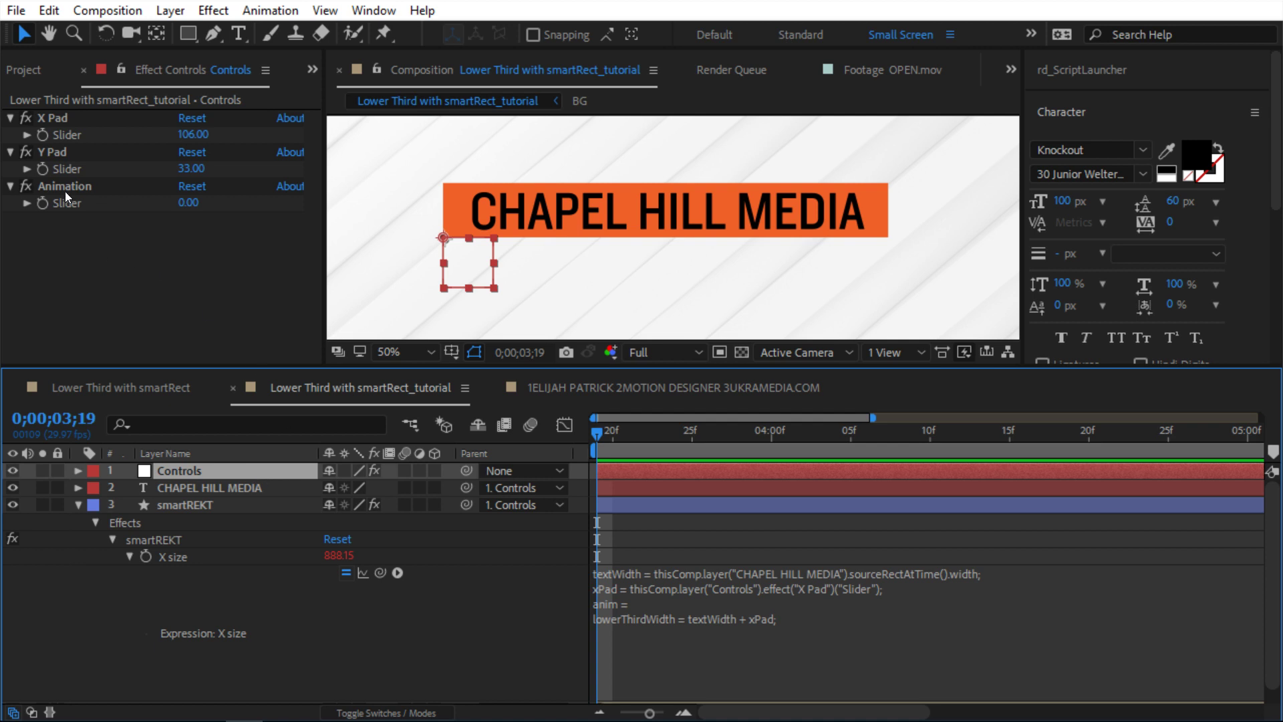
pyautogui.click(700, 610)
pyautogui.click(674, 605)
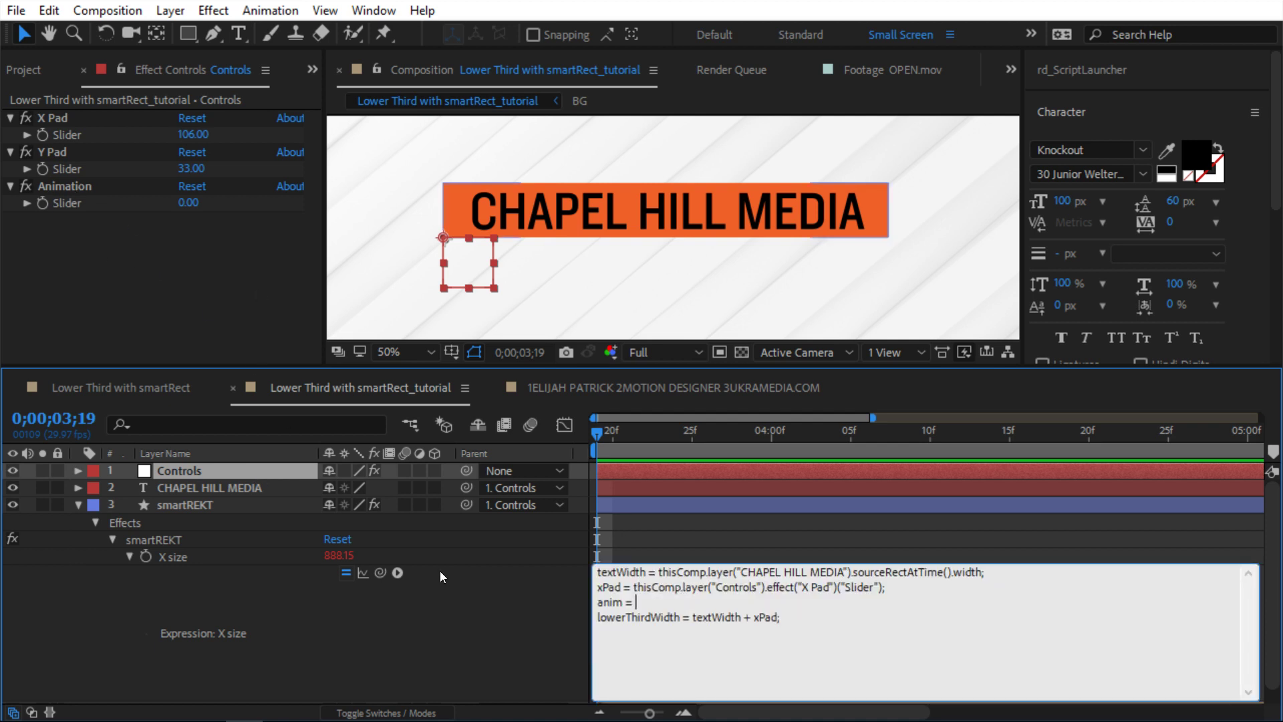
pyautogui.moveTo(381, 573); pyautogui.dragTo(66, 202)
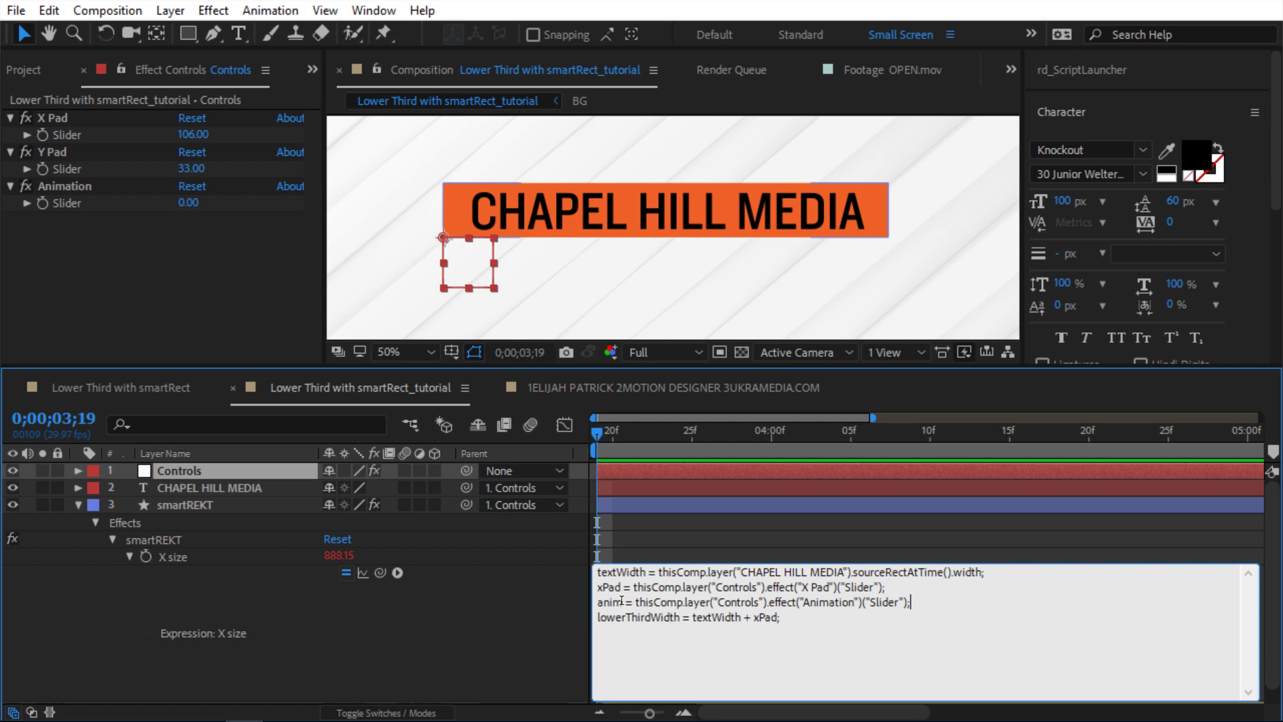
# End the X size expression with linear(anim, 0, 100, 0, lowerThirdWidth) and apply it.
pyautogui.doubleClick(622, 600)
pyautogui.click(700, 631)
pyautogui.click(793, 618)
pyautogui.click(739, 639)
pyautogui.write('linear()')
pyautogui.write('anim, 0, 100, ')
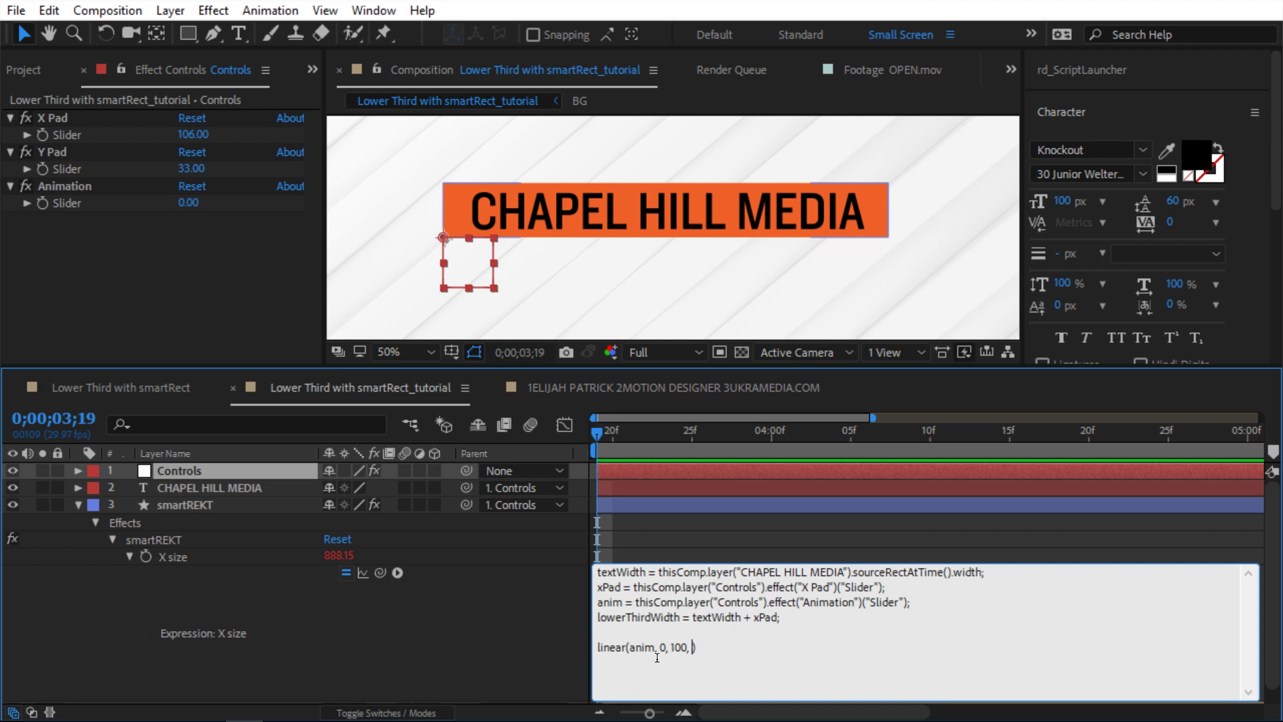
pyautogui.write('0,')
pyautogui.moveTo(681, 616); pyautogui.dragTo(594, 616)
pyautogui.hotkey('ctrl', 'c')
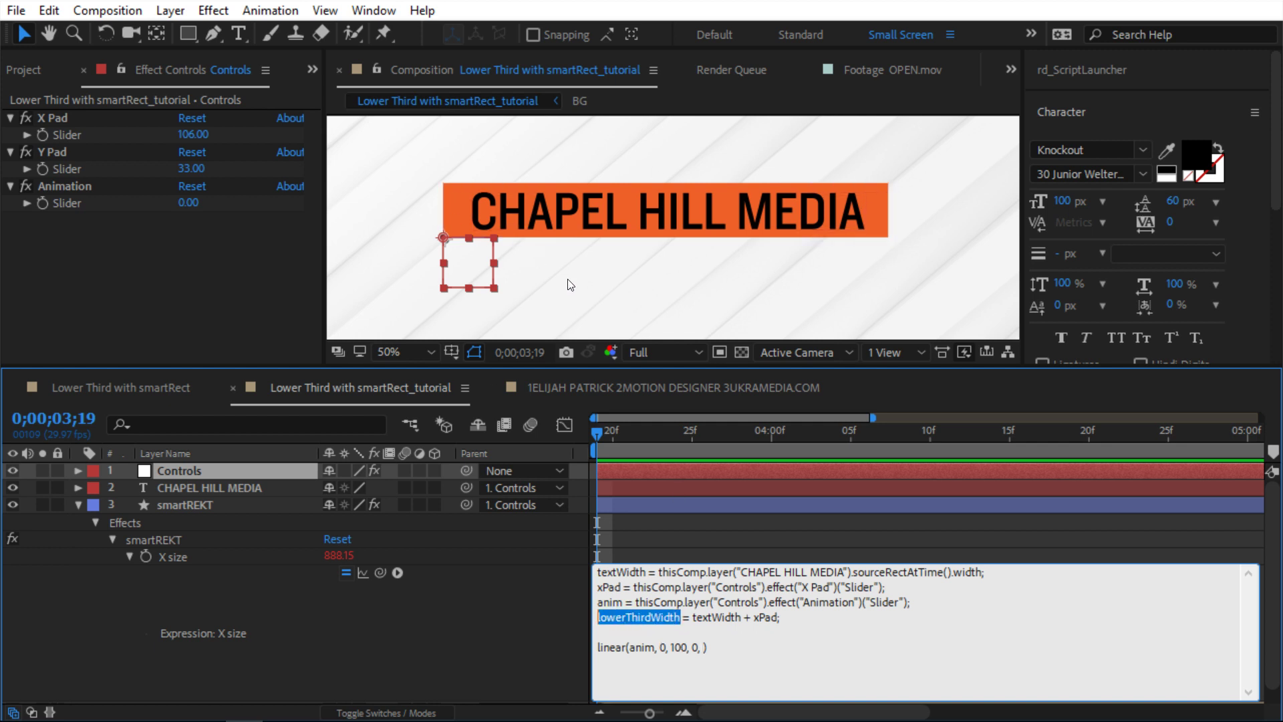
pyautogui.click(703, 647)
pyautogui.hotkey('ctrl', 'v')
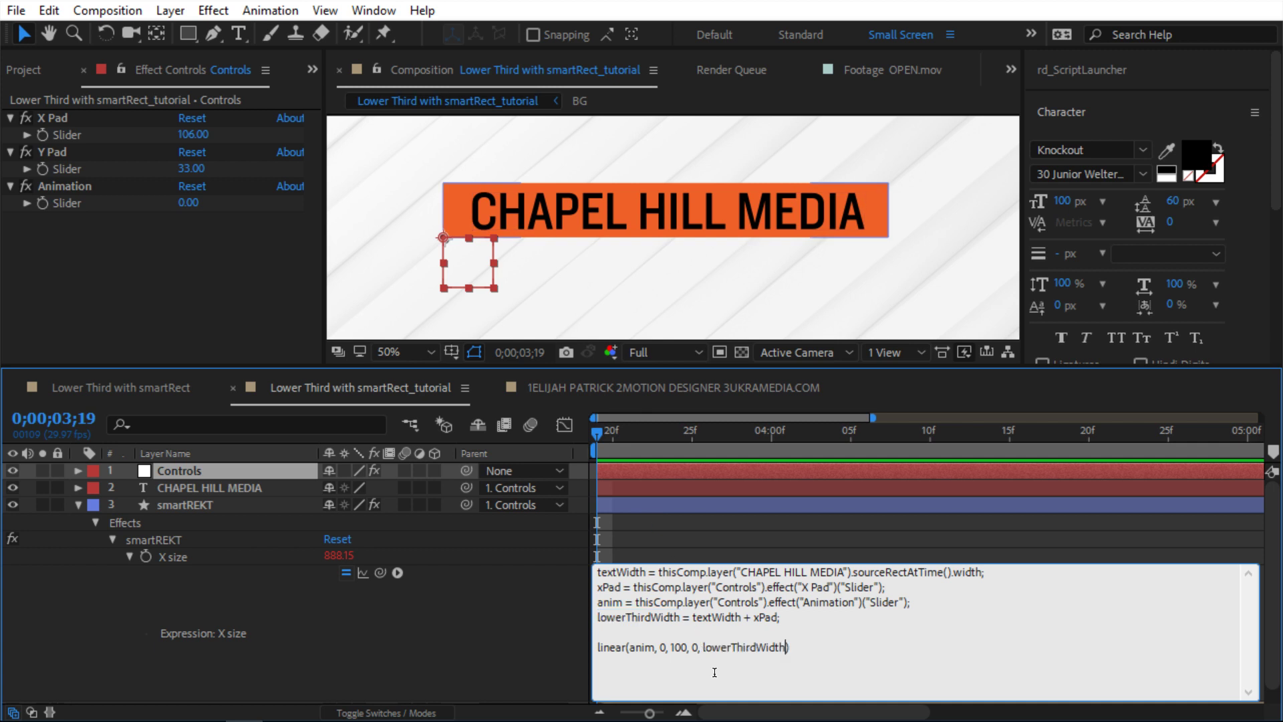
pyautogui.click(552, 641)
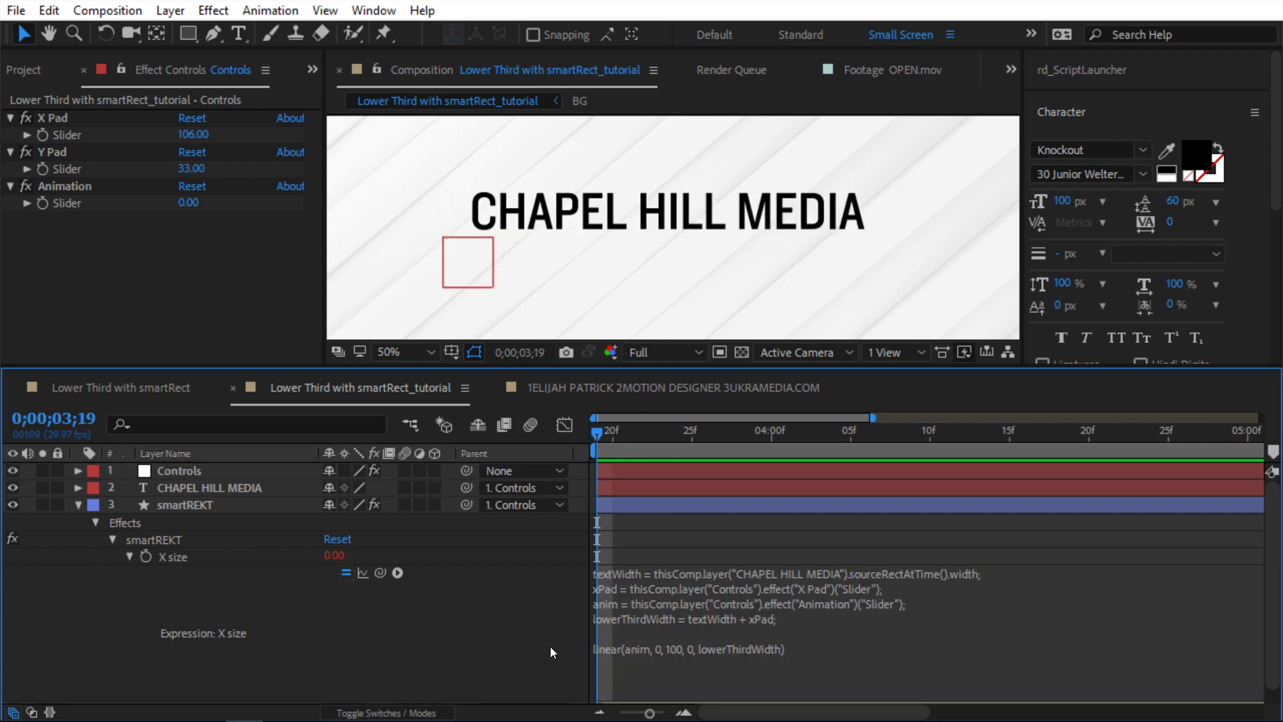
# Test the rectangle's reveal by setting the Controls layer's Animation slider to 100 and then lowering it to 61.
pyautogui.click(194, 469)
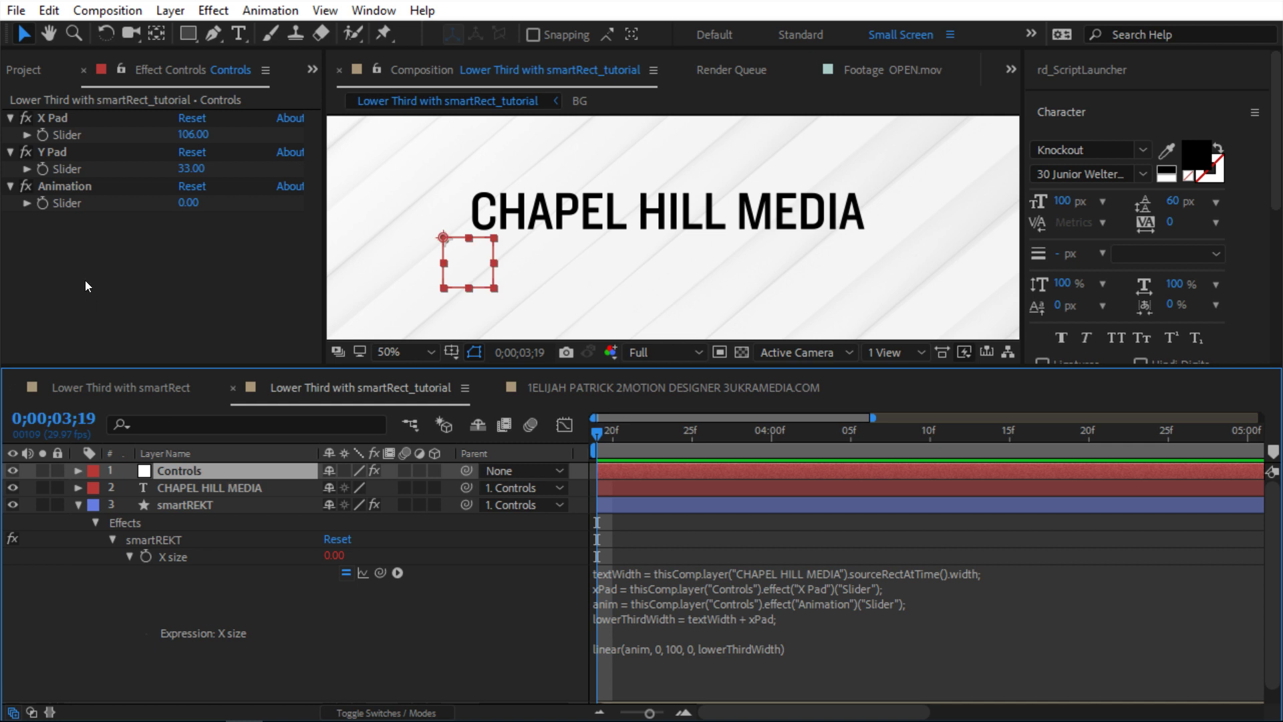
pyautogui.click(192, 203)
pyautogui.write('100')
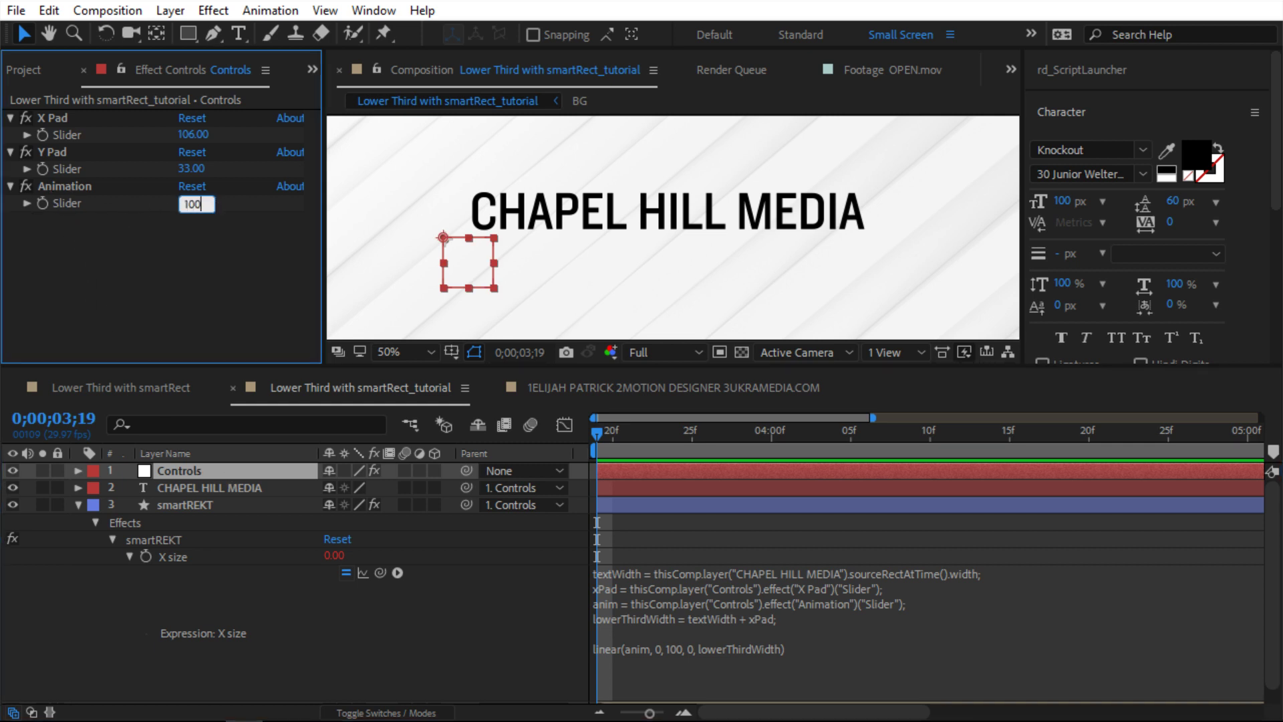
pyautogui.press('Return')
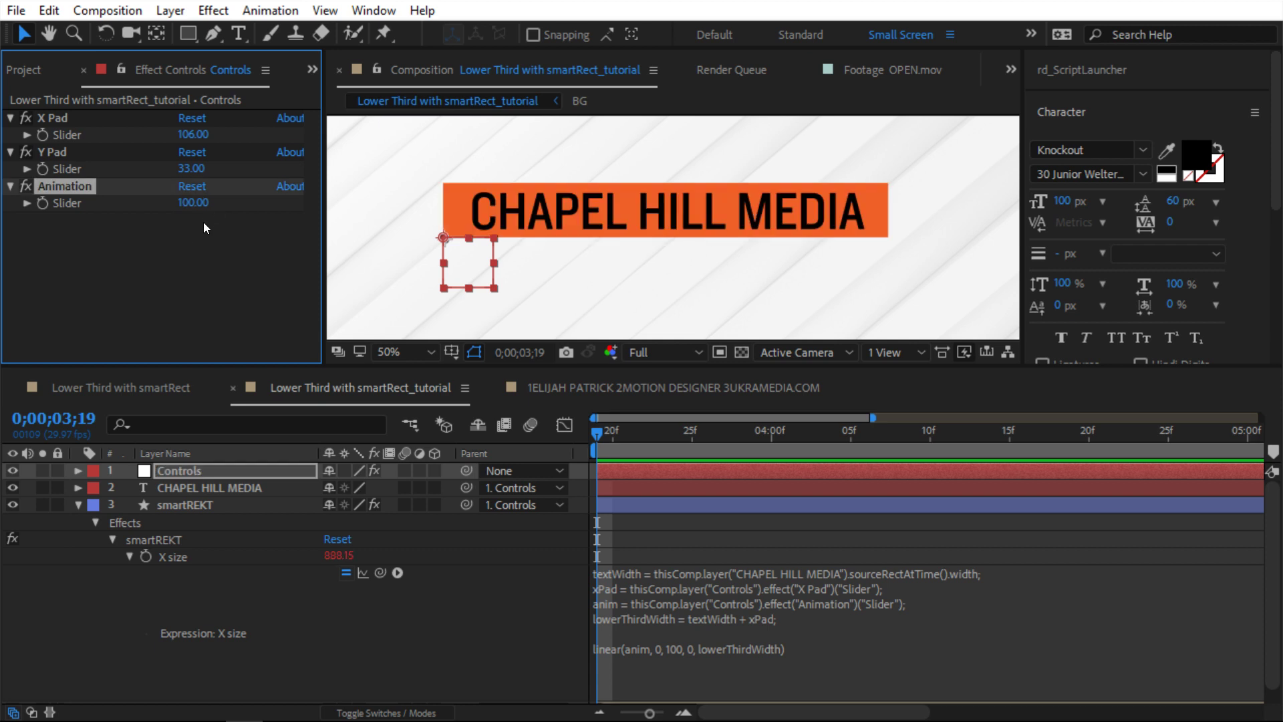
pyautogui.moveTo(193, 203); pyautogui.dragTo(175, 215)
# Reveal the Animation effect's Slider property under the Controls layer in the timeline.
pyautogui.rightClick(78, 200)
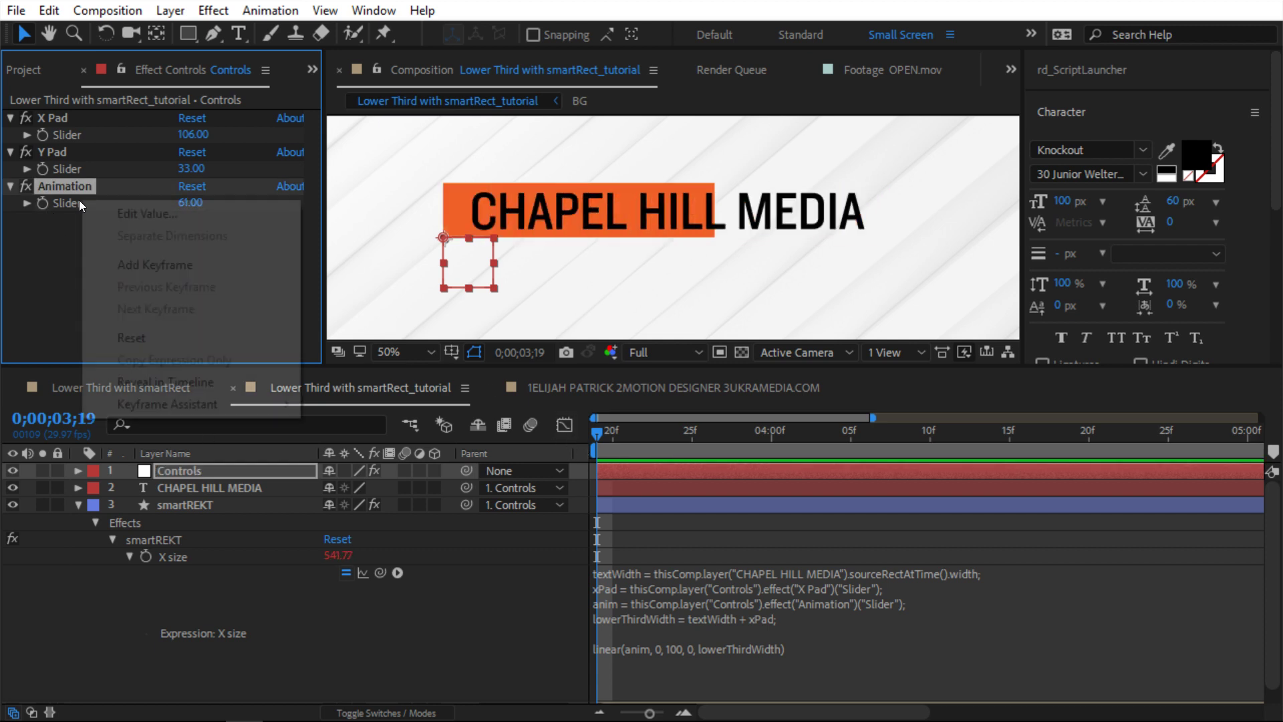
pyautogui.click(70, 183)
pyautogui.press('s')
pyautogui.press('s')
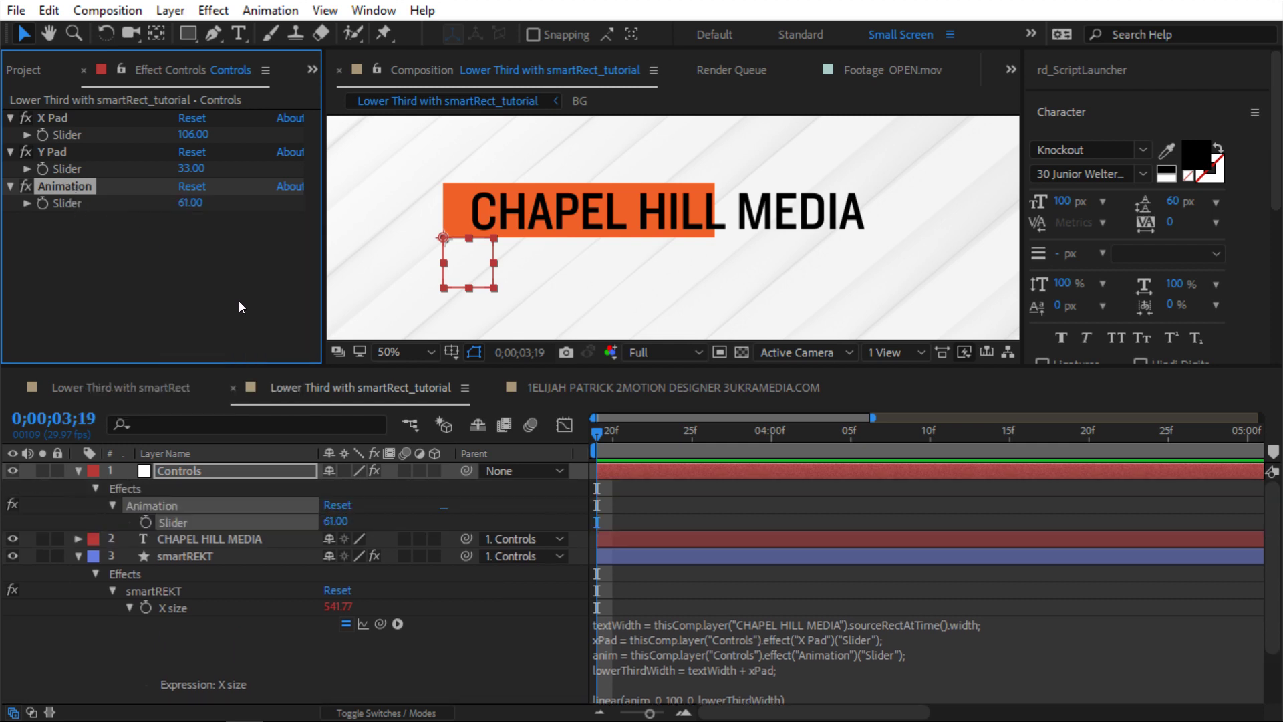
pyautogui.click(358, 512)
pyautogui.click(219, 520)
pyautogui.click(141, 233)
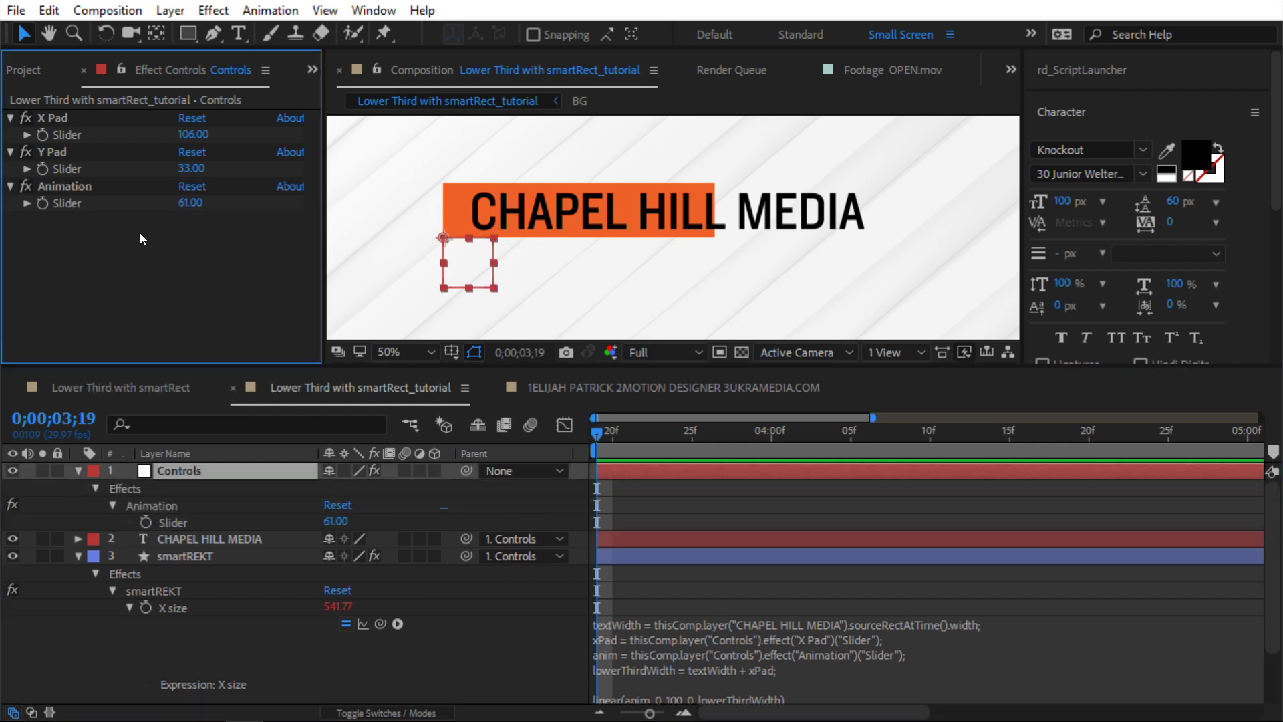
pyautogui.click(88, 187)
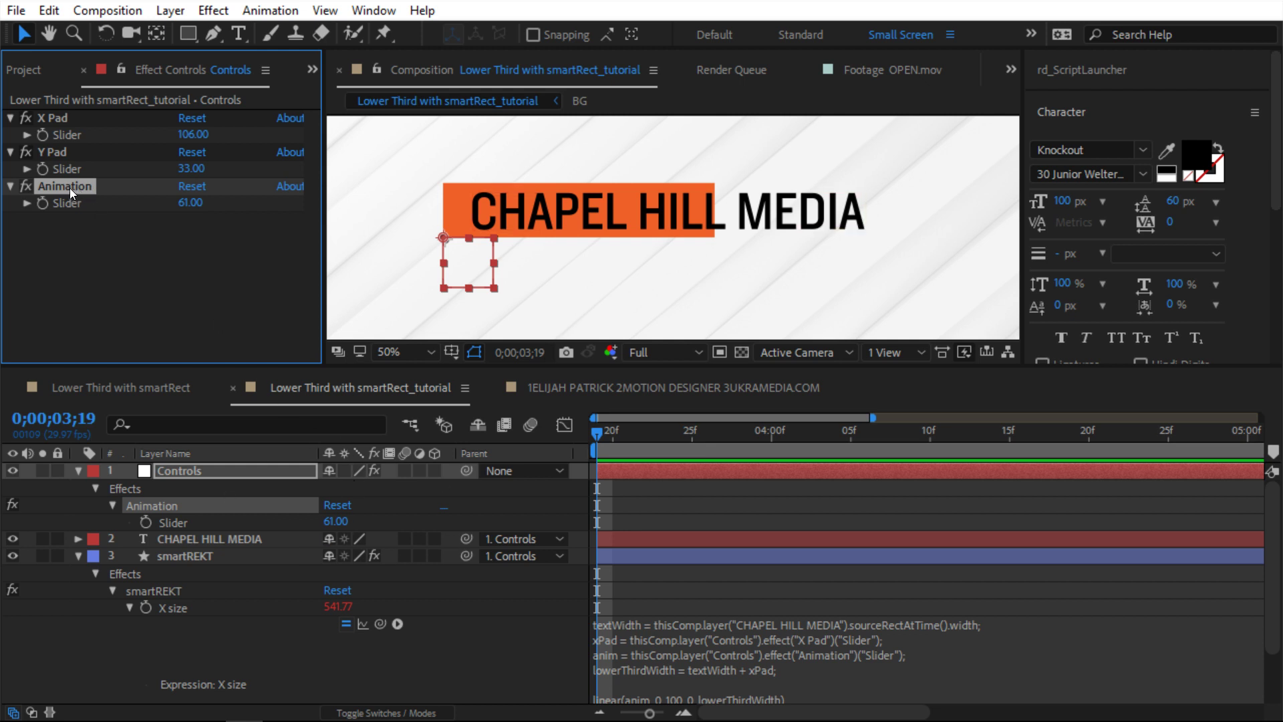
pyautogui.press('s')
pyautogui.press('s')
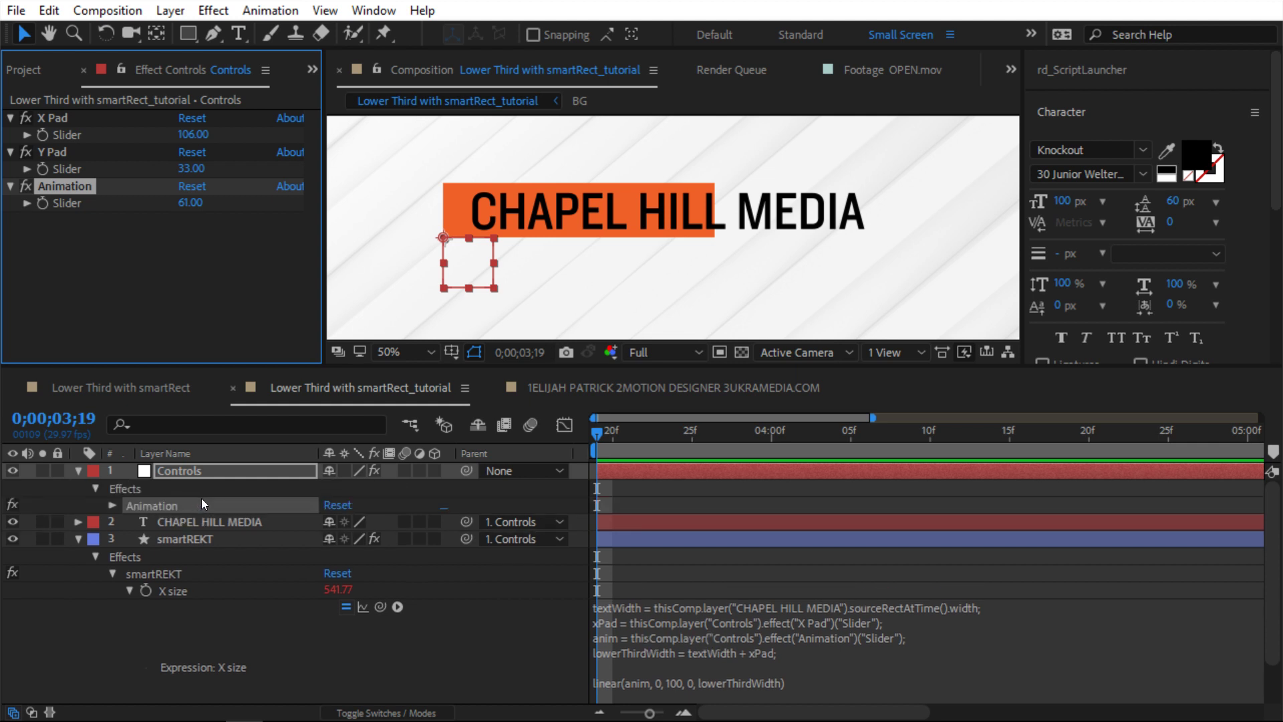
pyautogui.click(112, 505)
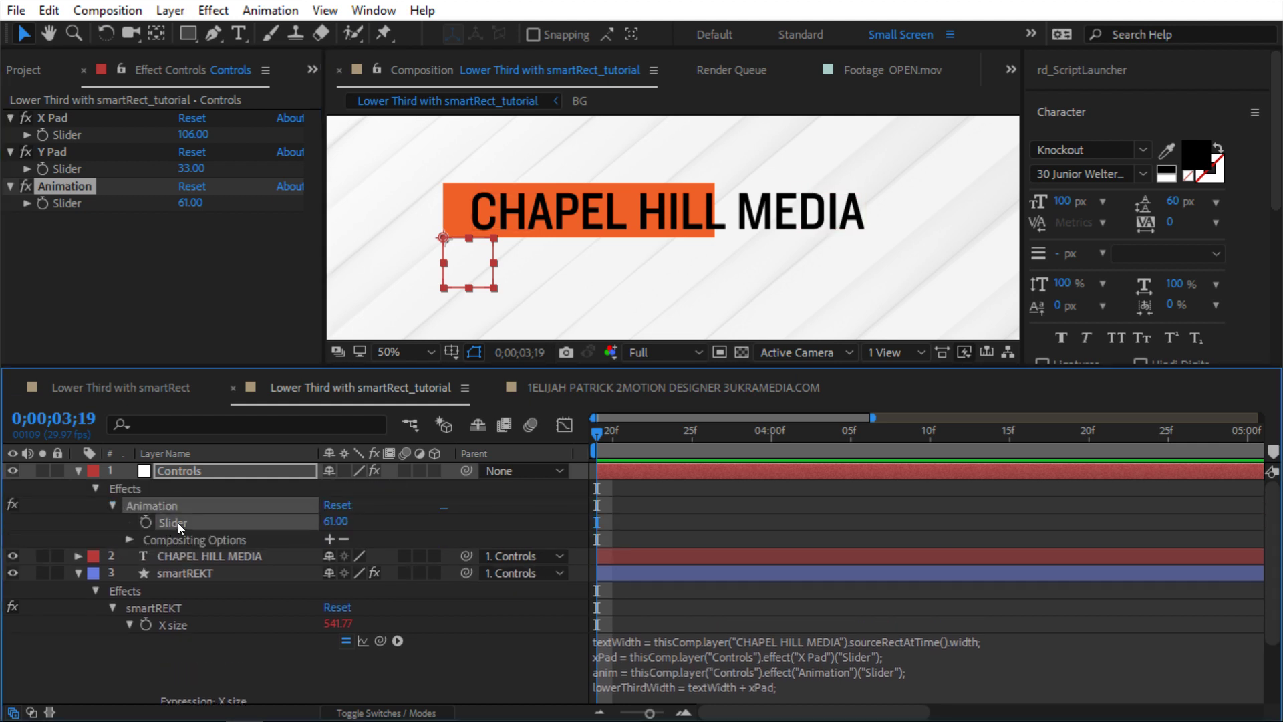
# Keyframe the Controls layer's Animation slider at 0;00;03;19 and 0;00;04;09 and ease both keyframes.
pyautogui.click(145, 522)
pyautogui.hotkey('shift', 'pagedown')
pyautogui.hotkey('shift', 'pagedown')
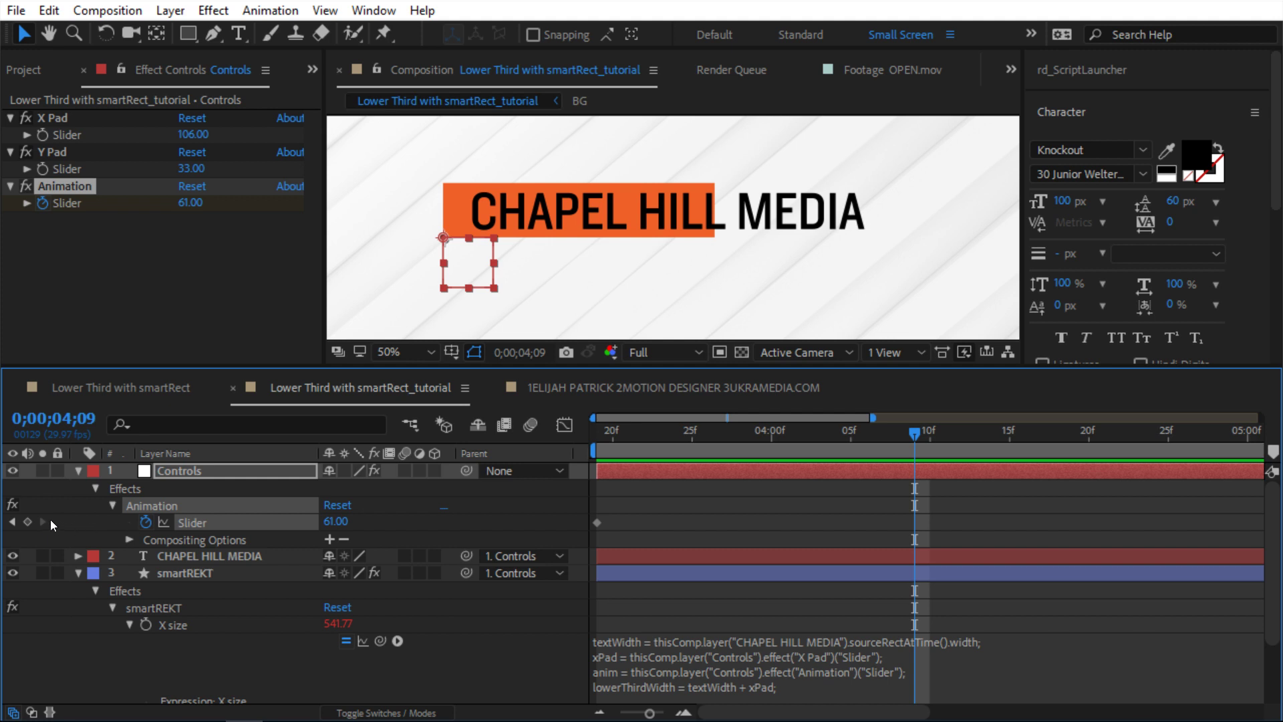
pyautogui.click(598, 522)
pyautogui.press('F9')
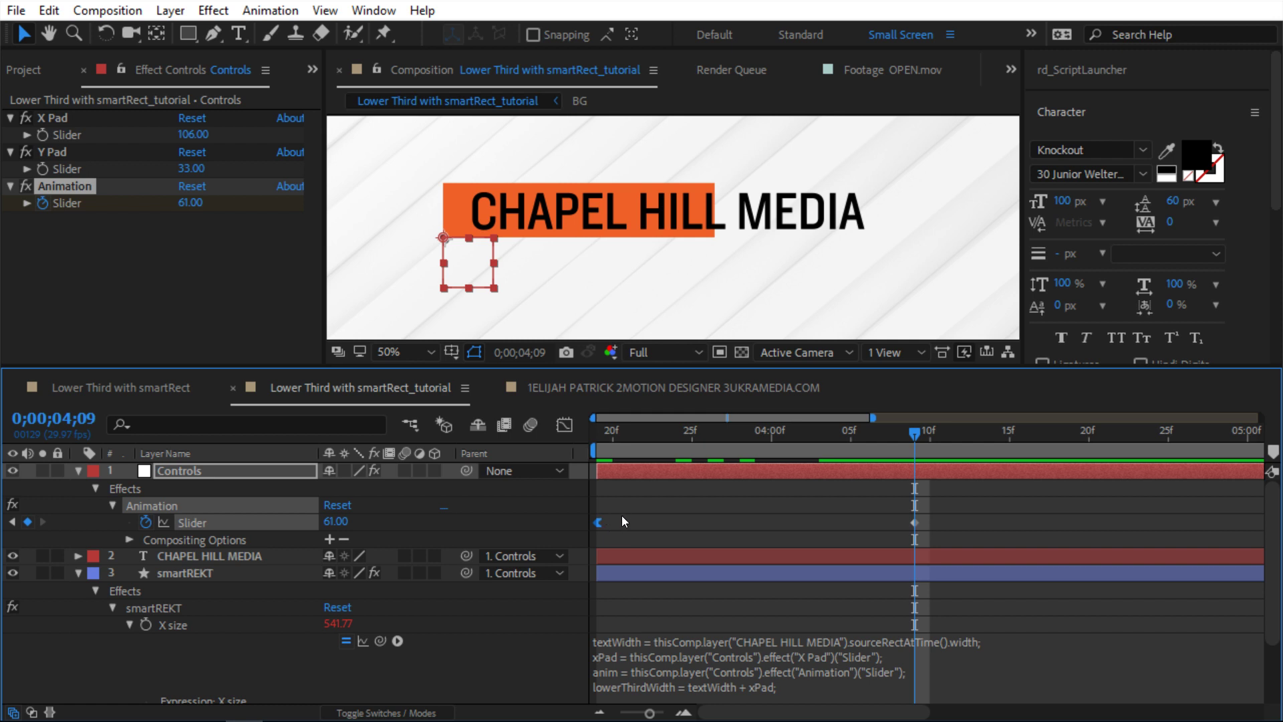
pyautogui.moveTo(795, 498); pyautogui.dragTo(928, 528)
pyautogui.press('F9')
# Set the incoming velocity influence of the Animation slider's second keyframe to 75%.
pyautogui.hotkey('ctrl', 'shift', 'k')
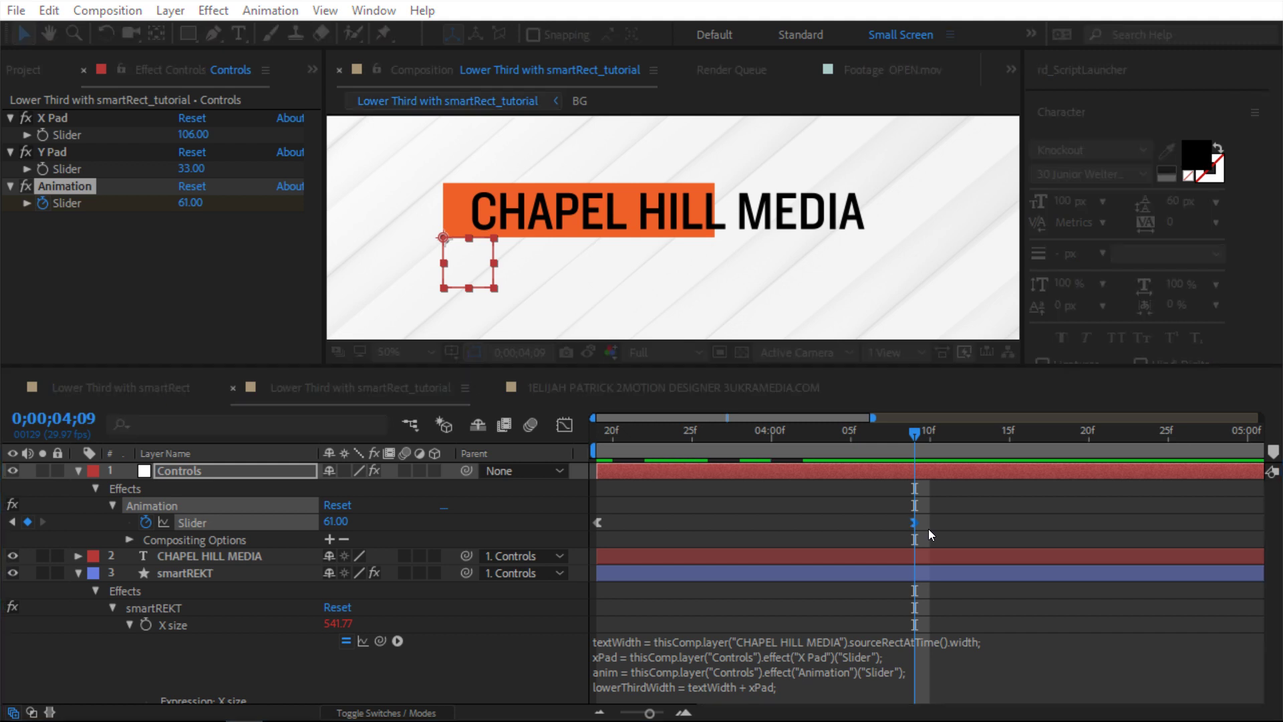
pyautogui.moveTo(598, 720); pyautogui.dragTo(746, 283)
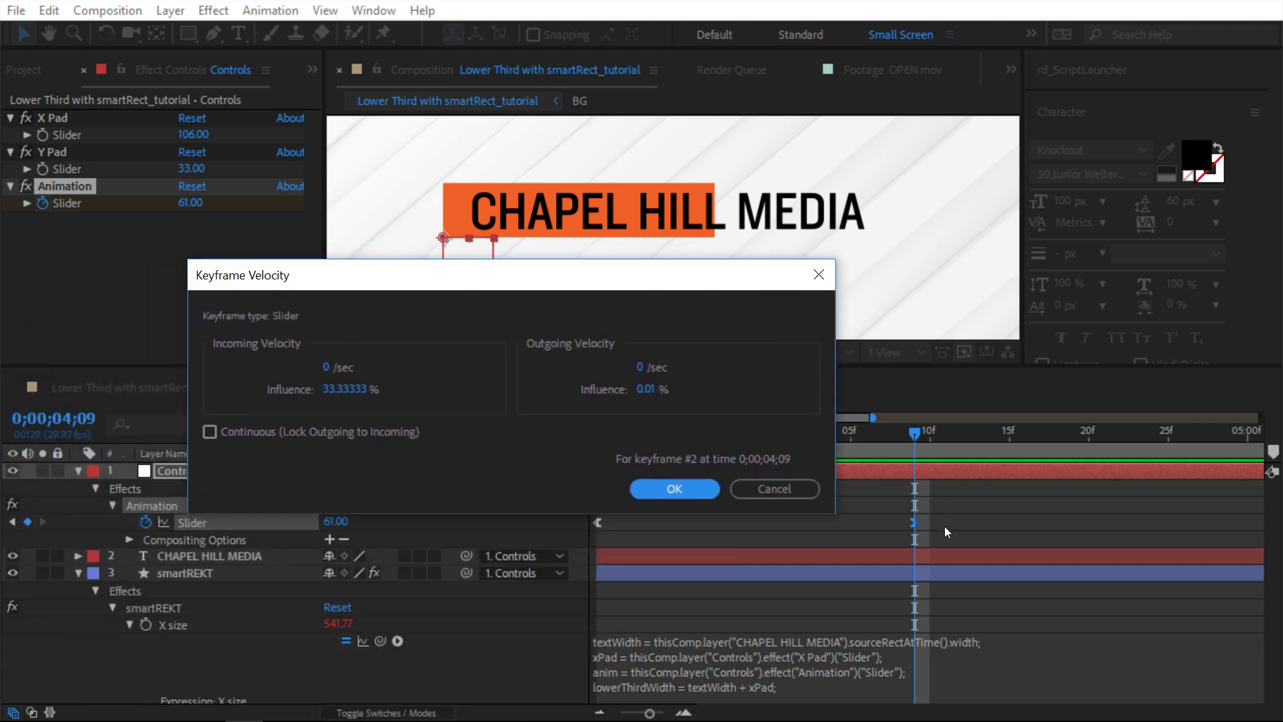
pyautogui.click(355, 389)
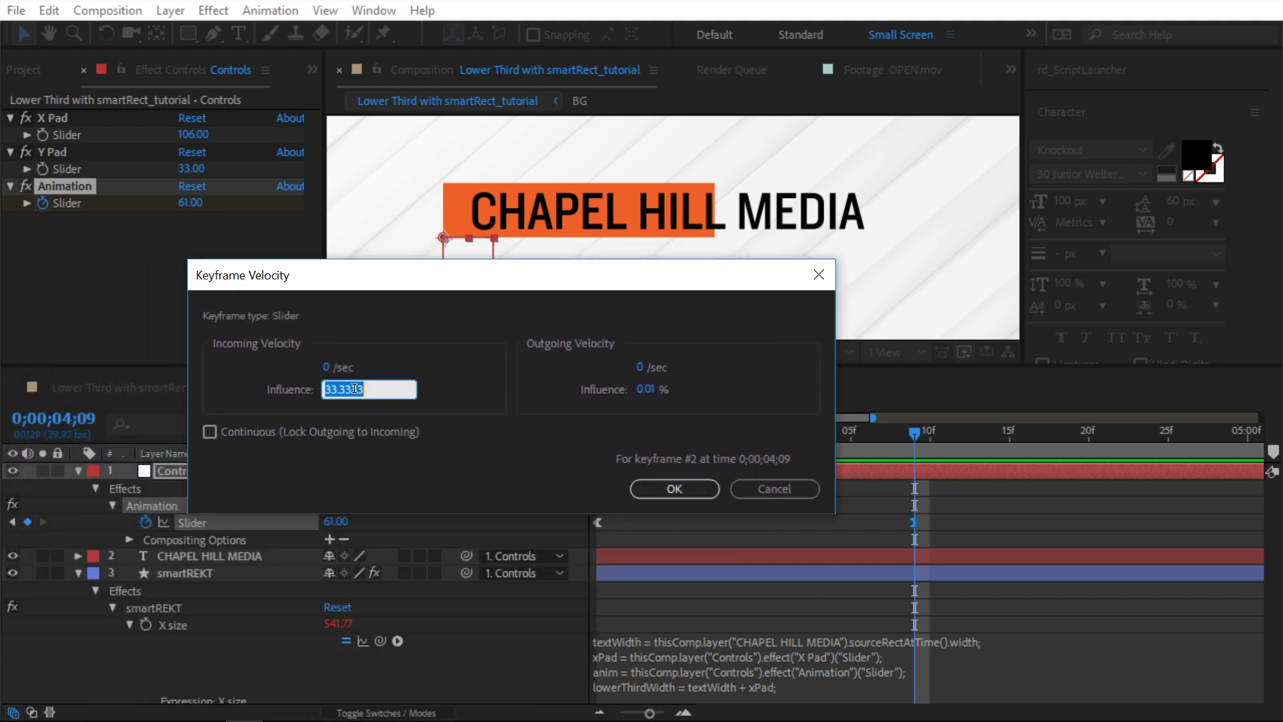
pyautogui.write('75')
pyautogui.click(647, 491)
# Set the Animation slider to 0 at the 0;00;03;19 keyframe and to 100 at the 0;00;04;09 keyframe.
pyautogui.moveTo(620, 435); pyautogui.dragTo(579, 449)
pyautogui.click(534, 515)
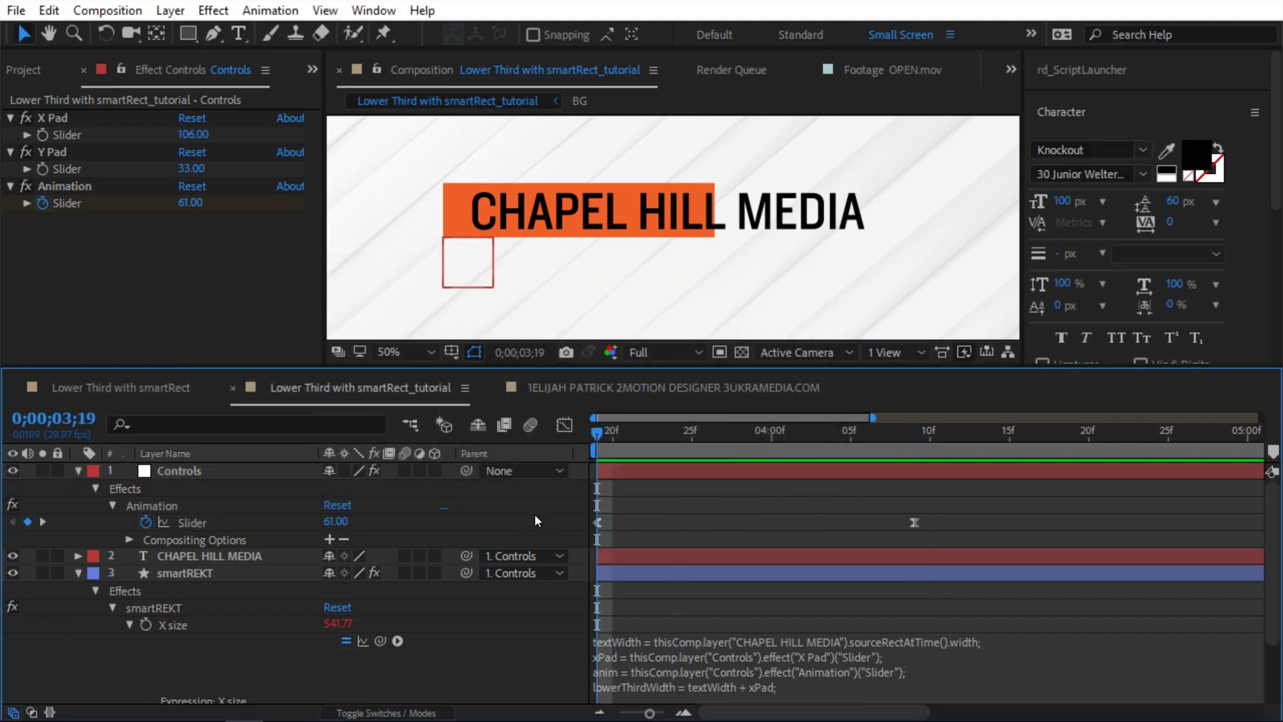
pyautogui.click(335, 521)
pyautogui.write('0')
pyautogui.press('Return')
pyautogui.moveTo(766, 431); pyautogui.dragTo(911, 433)
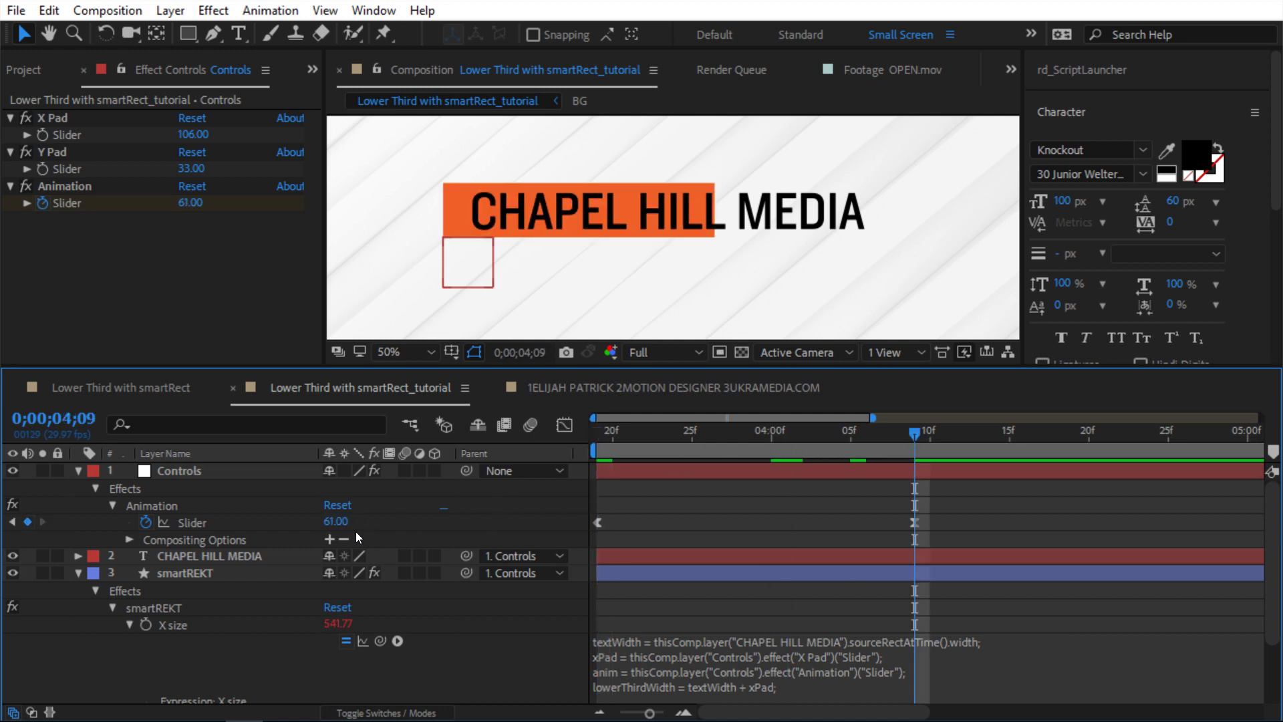
pyautogui.click(334, 522)
pyautogui.write('100')
pyautogui.press('Return')
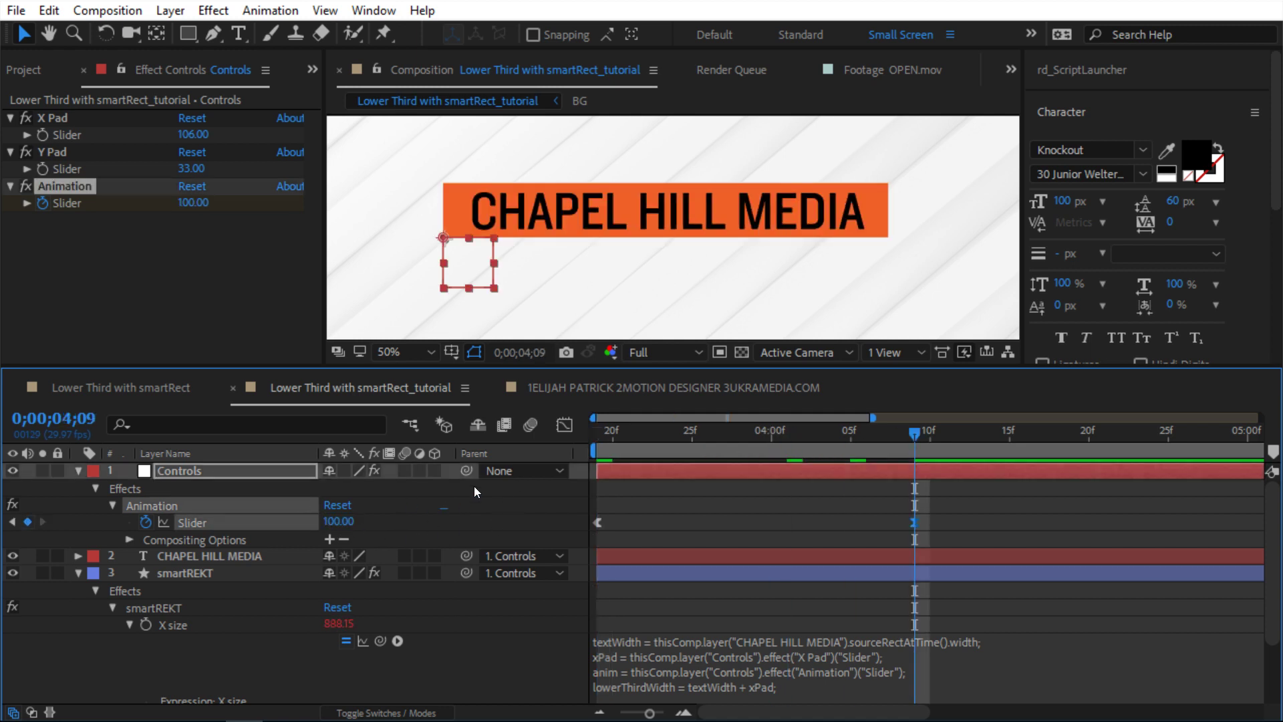
# Preview the rectangle's width reveal from 0;00;03;19 and park the playhead at 0;00;03;24, partway through the animation.
pyautogui.moveTo(914, 433); pyautogui.dragTo(593, 437)
pyautogui.press('space')
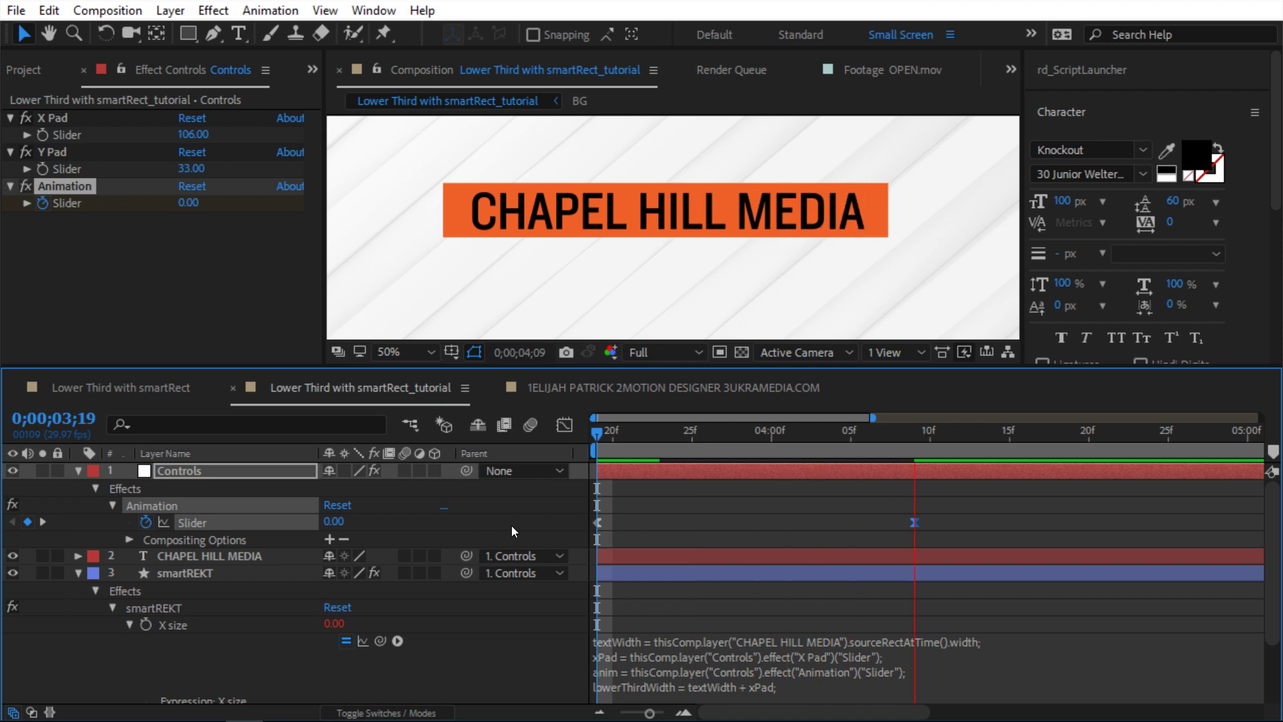
pyautogui.press('space')
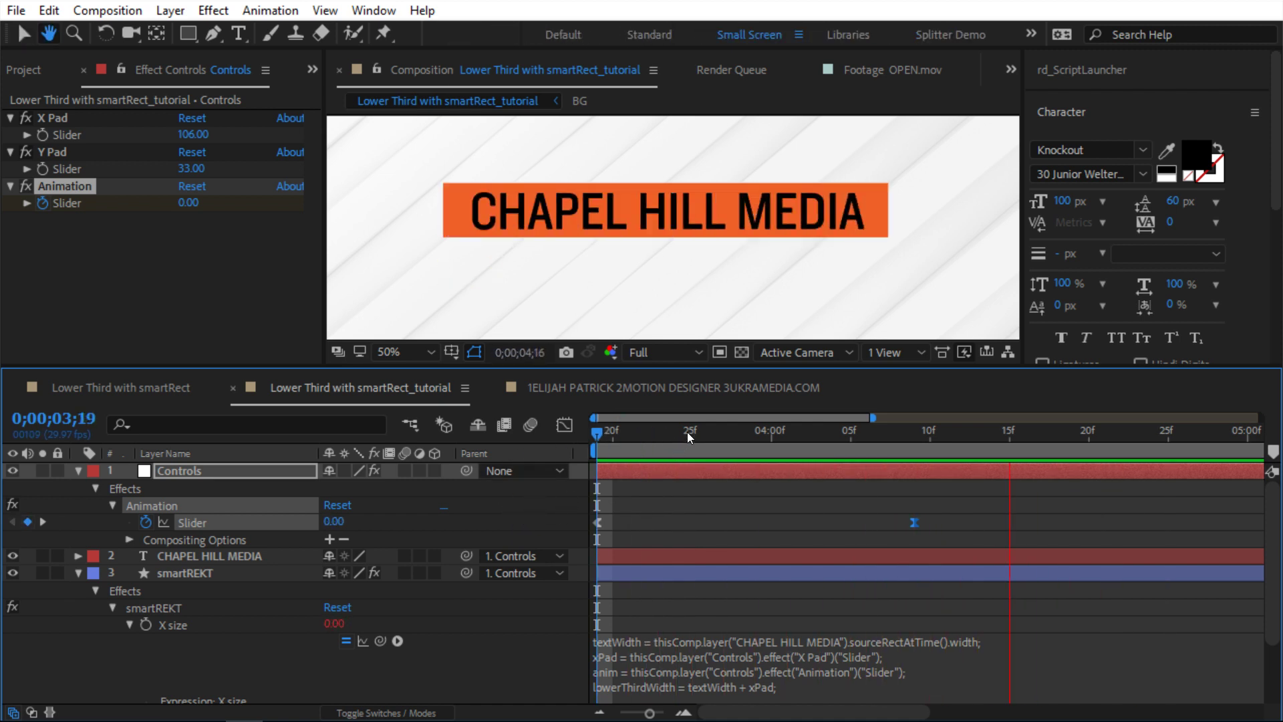
pyautogui.moveTo(687, 432); pyautogui.dragTo(671, 434)
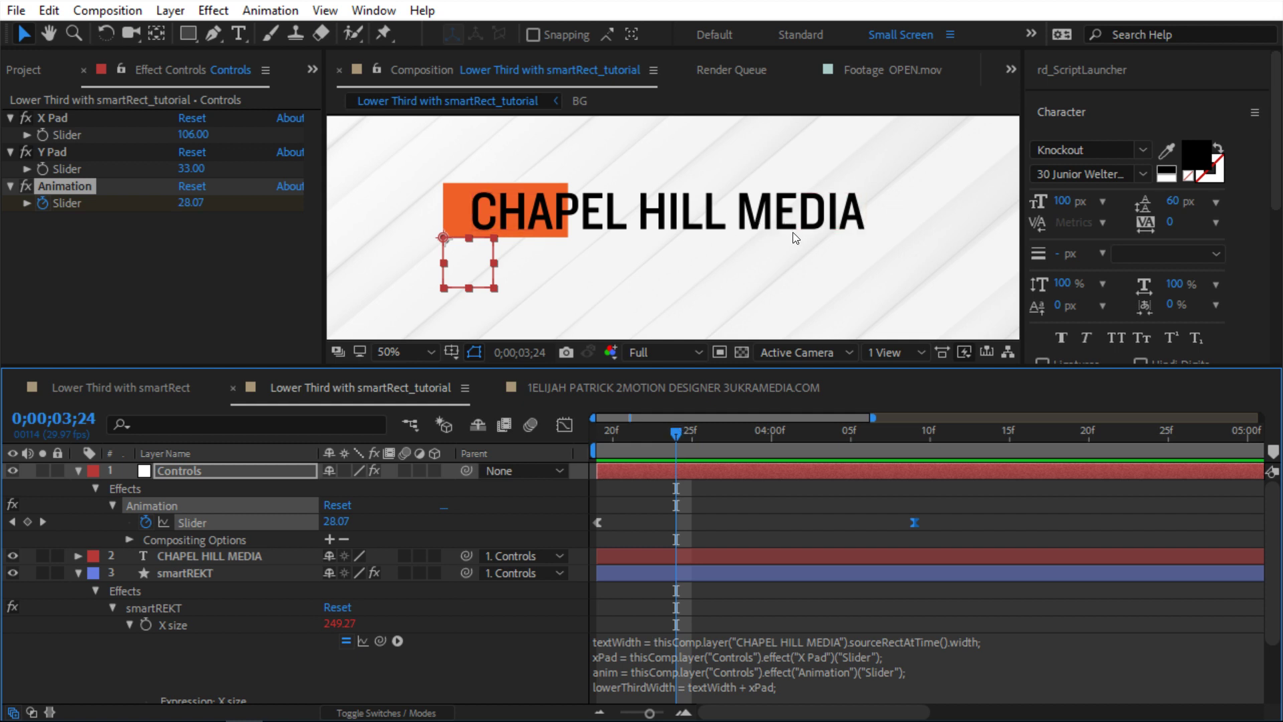
# Find the Set Matte effect and apply it to the CHAPEL HILL MEDIA text layer.
pyautogui.click(1100, 115)
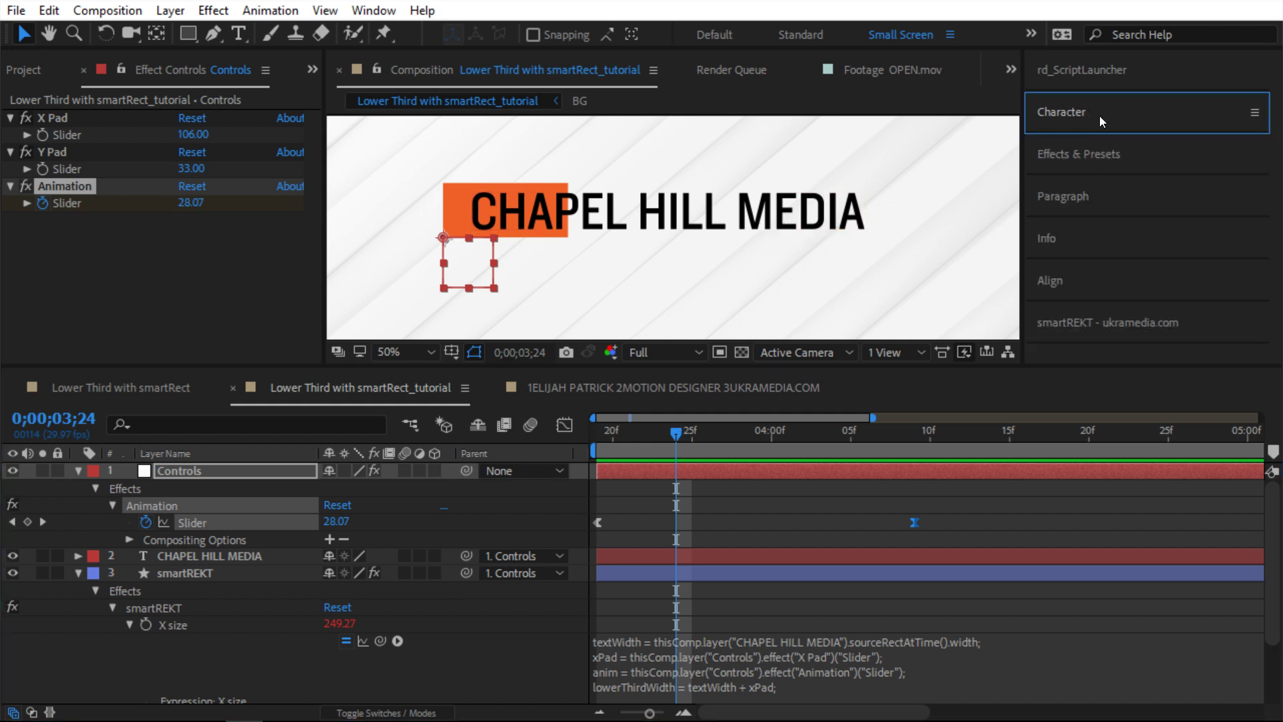
pyautogui.click(1120, 156)
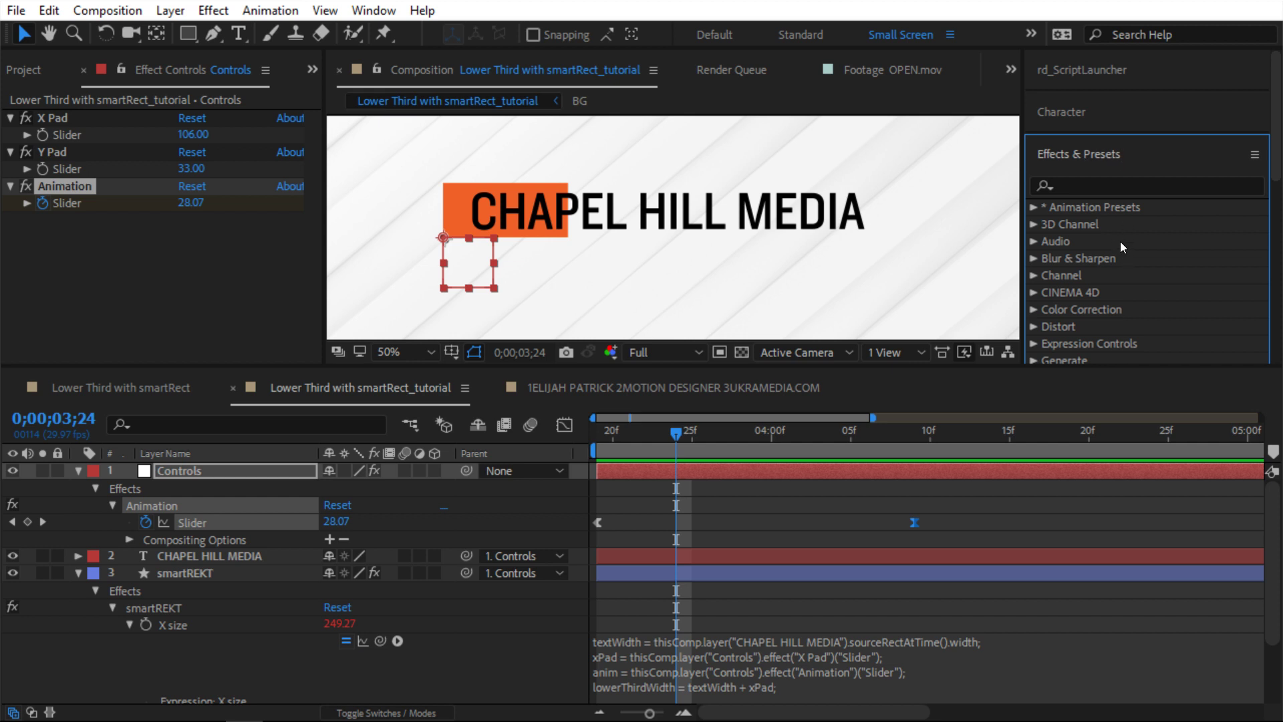
pyautogui.click(1108, 190)
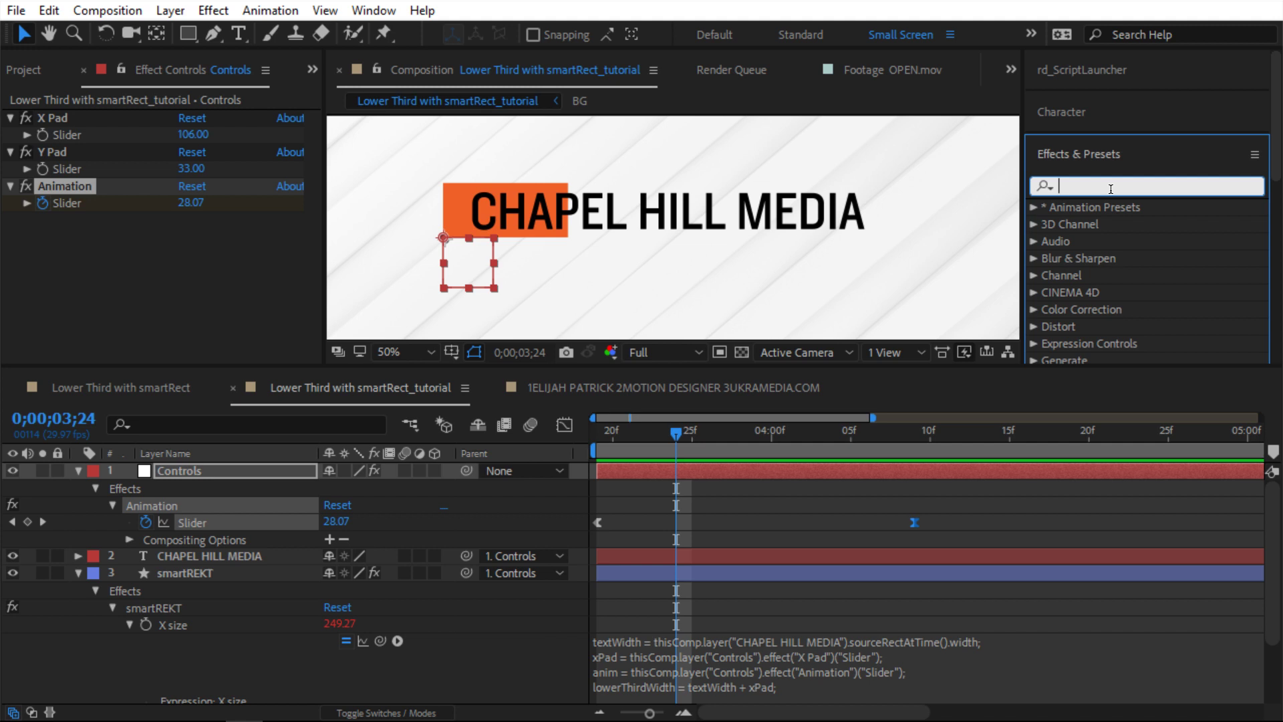
pyautogui.write('set matte')
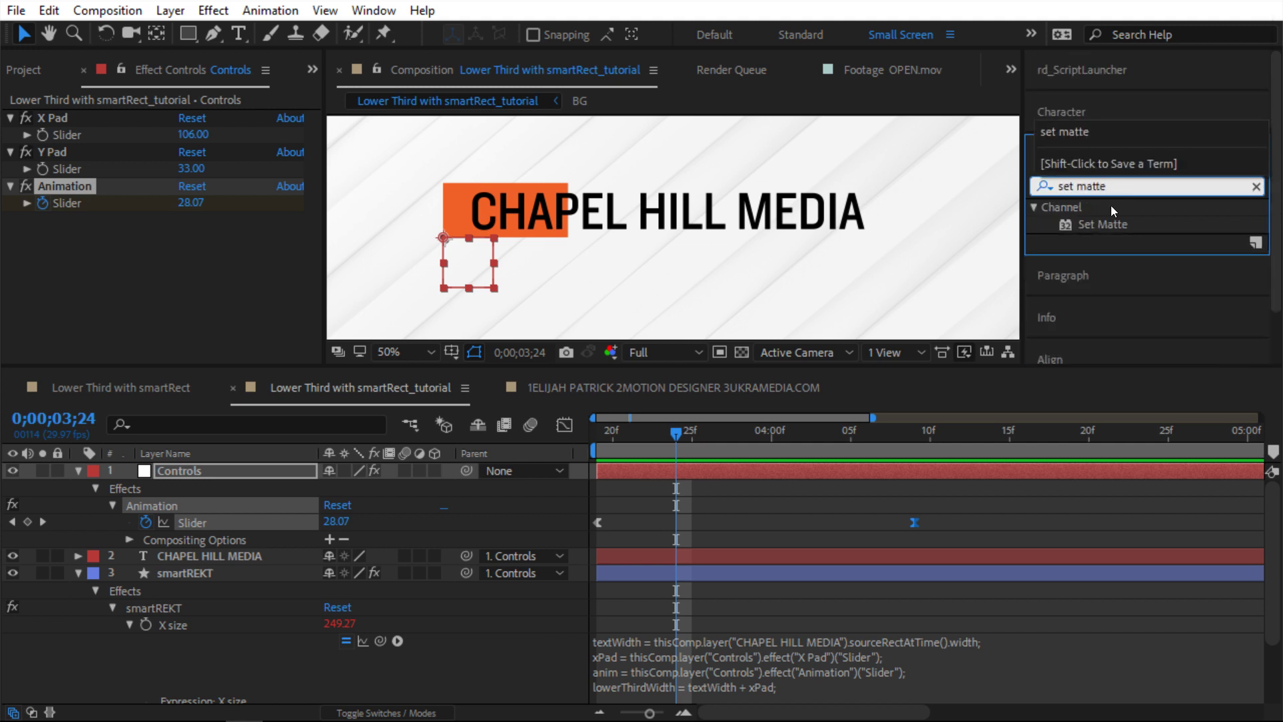
pyautogui.moveTo(1103, 224); pyautogui.dragTo(265, 555)
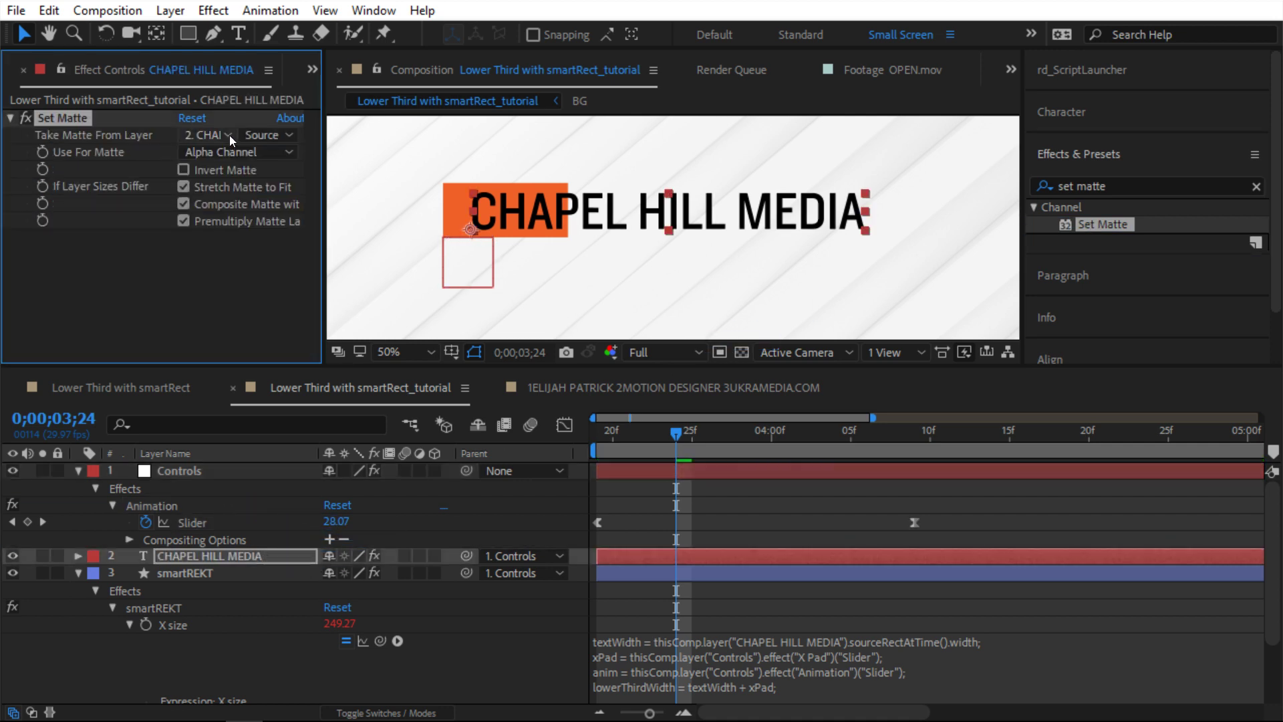
# Make Set Matte take its matte from the smartREKT layer, using the Alpha Channel.
pyautogui.click(208, 136)
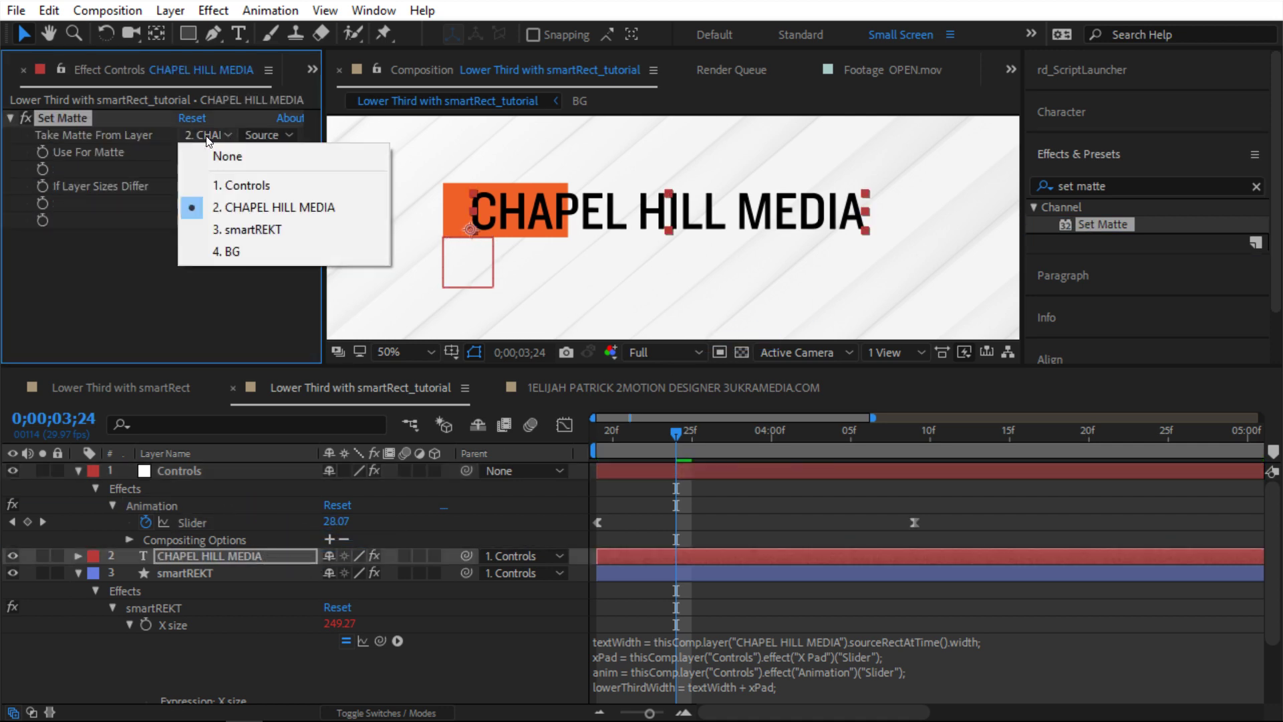
pyautogui.click(251, 234)
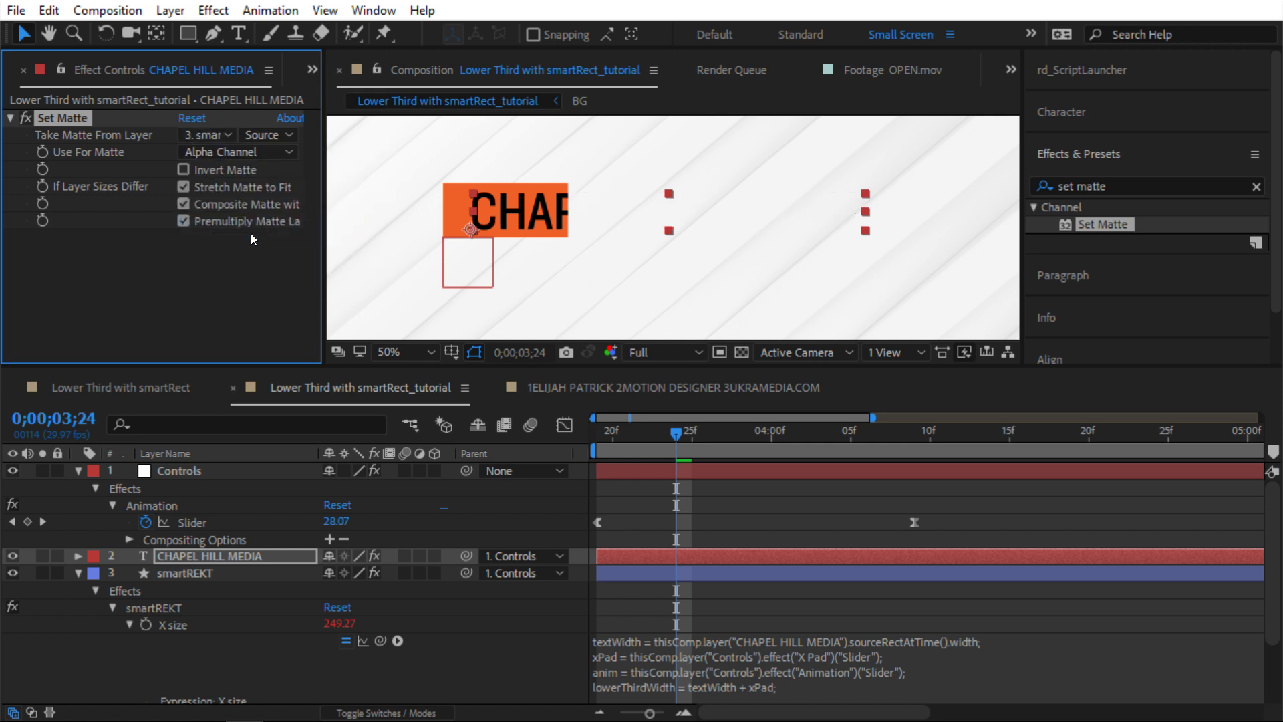
pyautogui.click(223, 153)
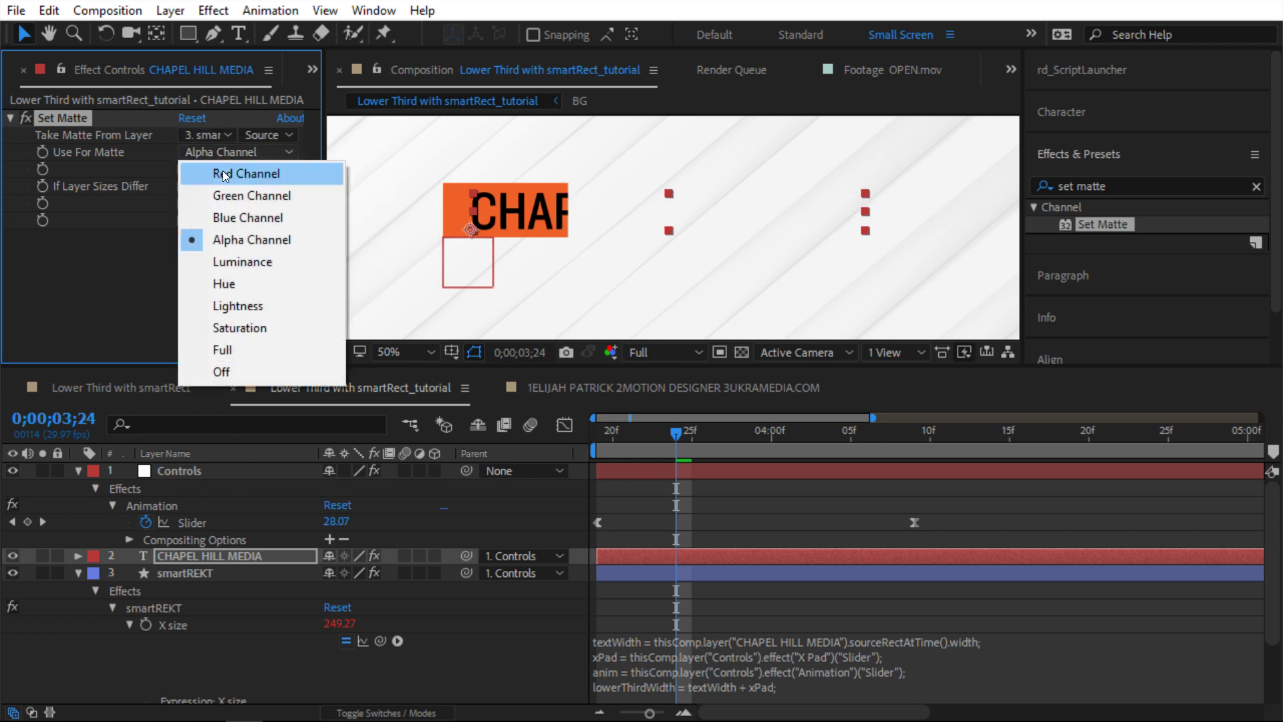
pyautogui.click(226, 238)
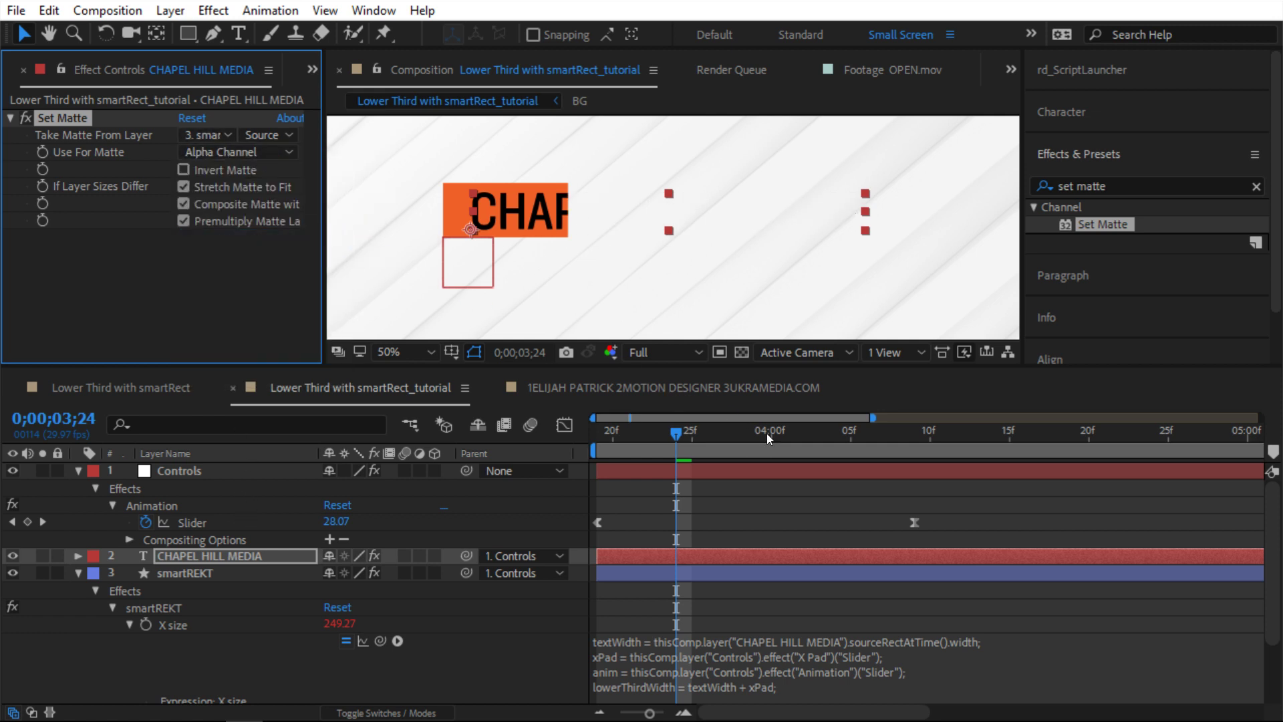
# Play and scrub the matted lower third between the two Animation keyframes to check how the text is revealed.
pyautogui.click(564, 505)
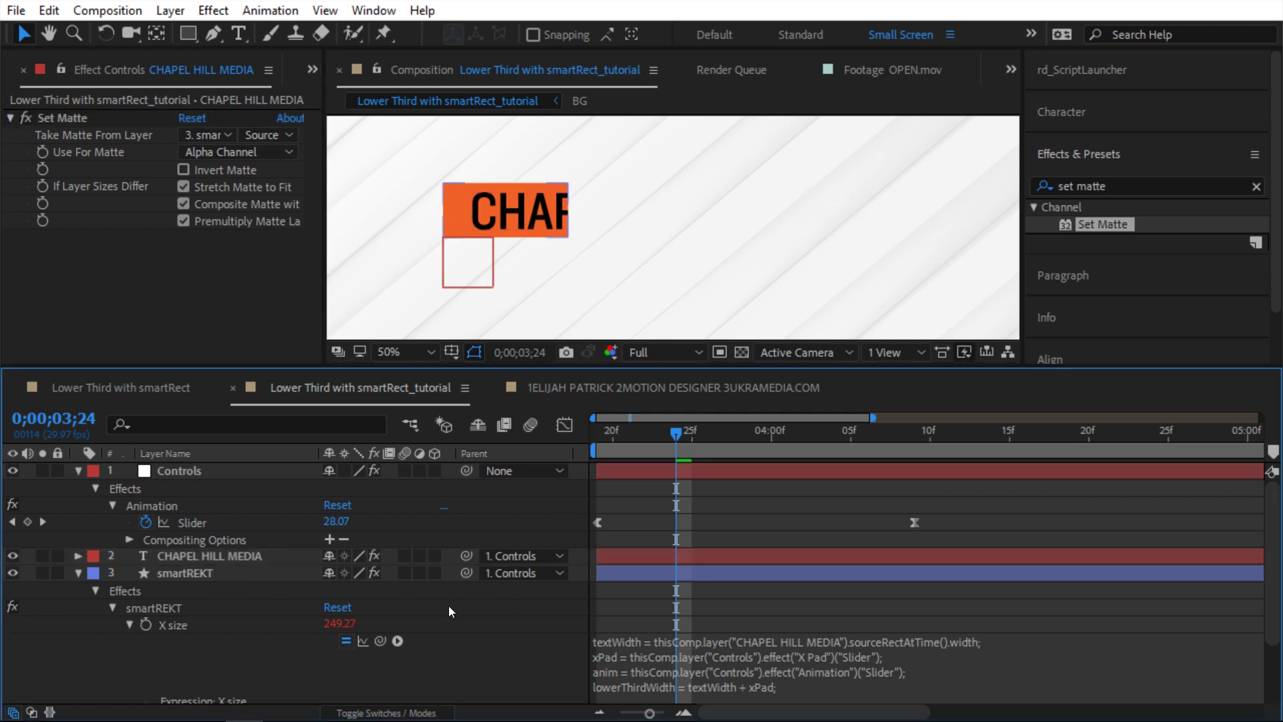
pyautogui.press('space')
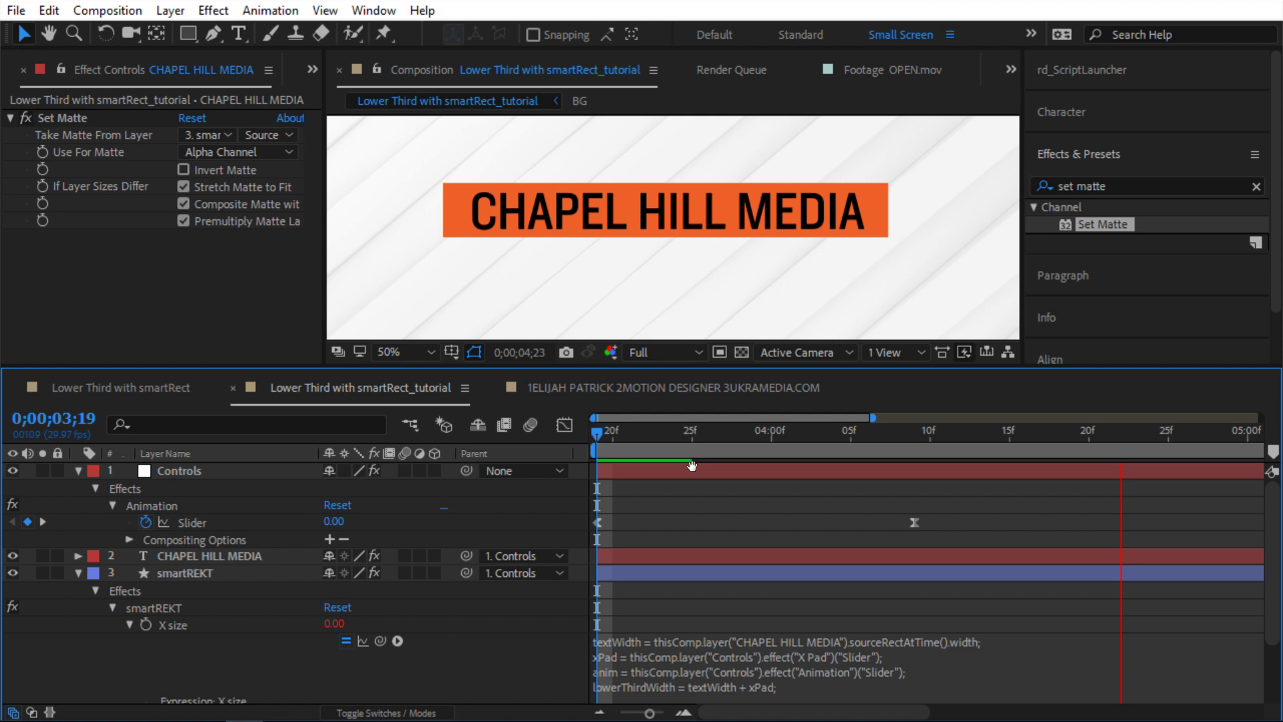
pyautogui.press('space')
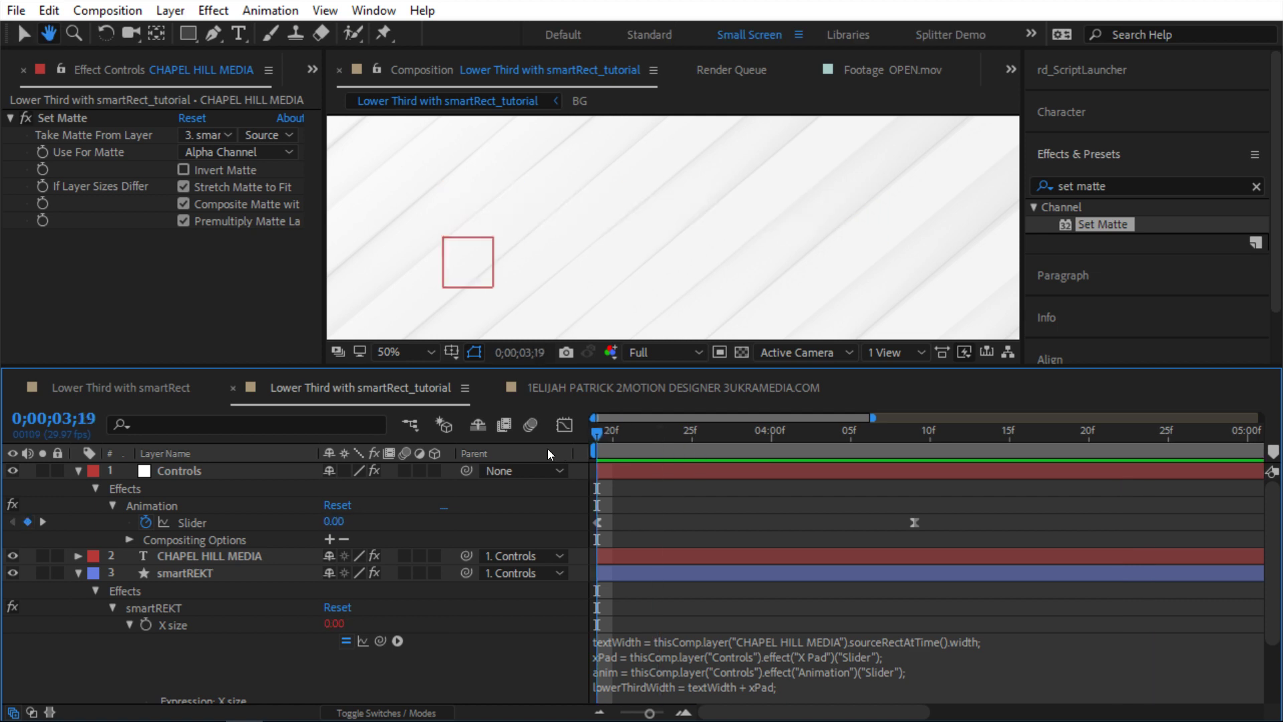
pyautogui.press('space')
pyautogui.press('space')
pyautogui.moveTo(760, 436); pyautogui.dragTo(869, 435)
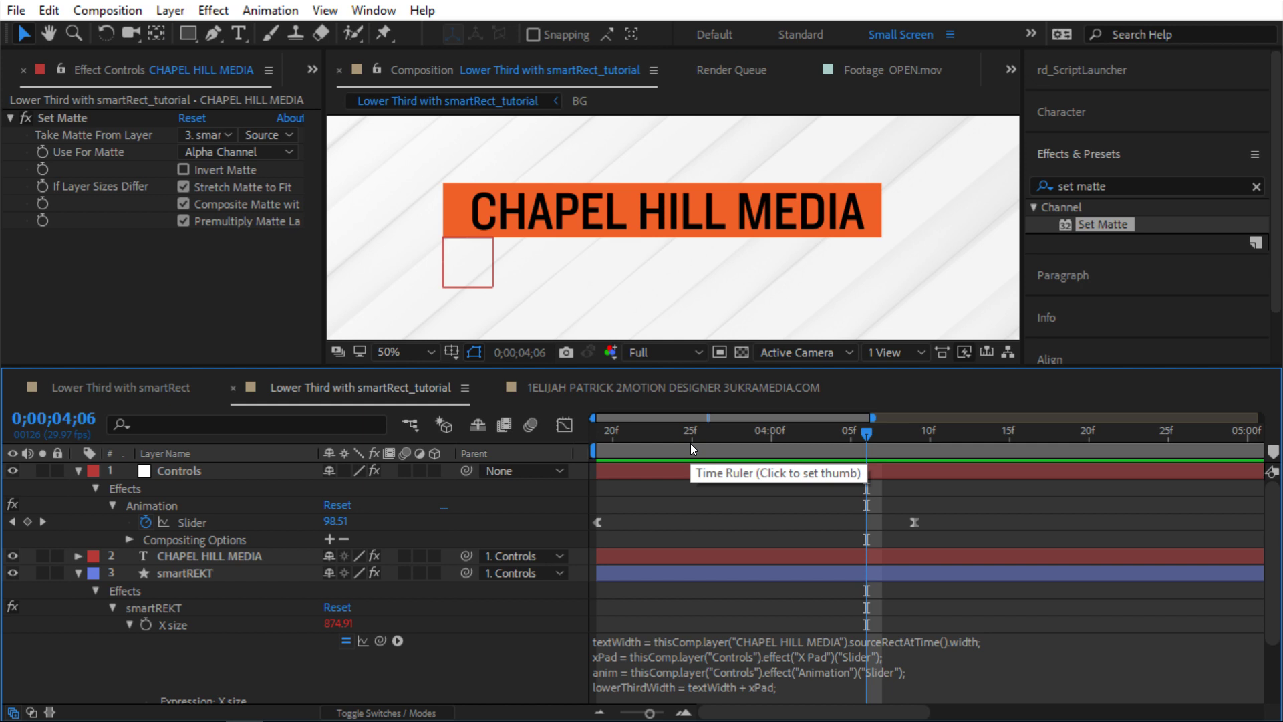
pyautogui.moveTo(691, 443); pyautogui.dragTo(597, 442)
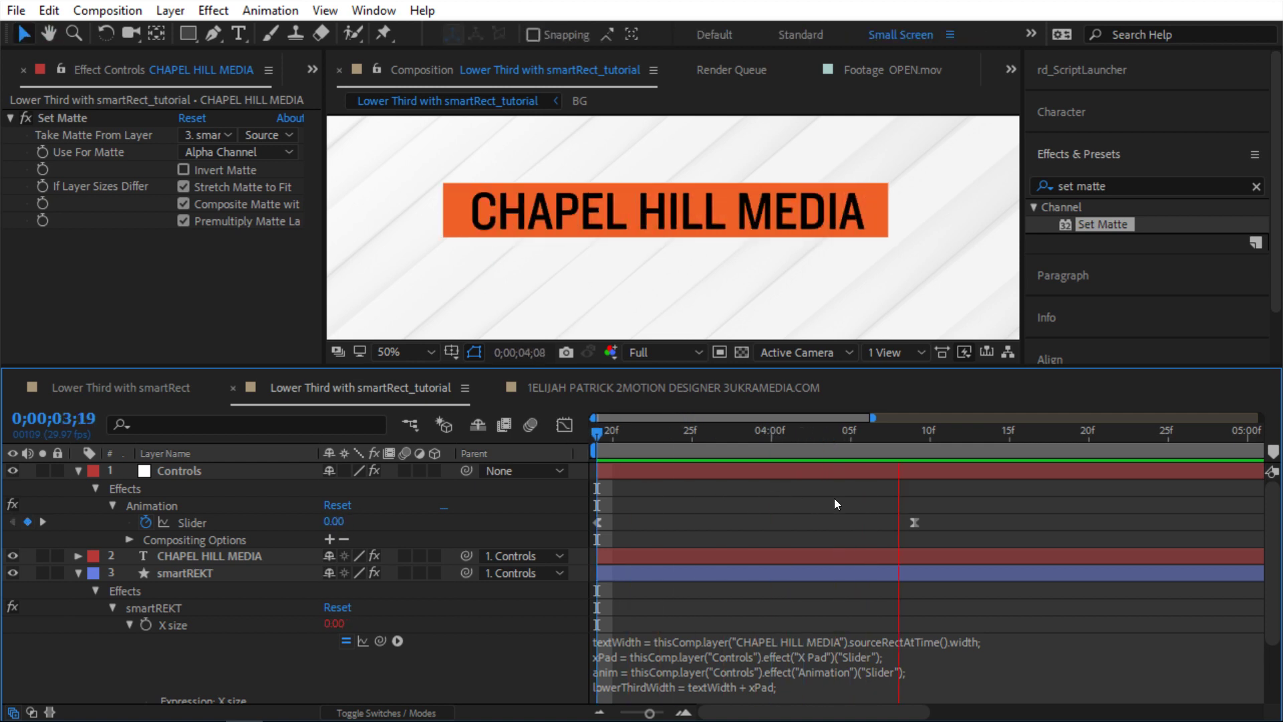
pyautogui.click(865, 434)
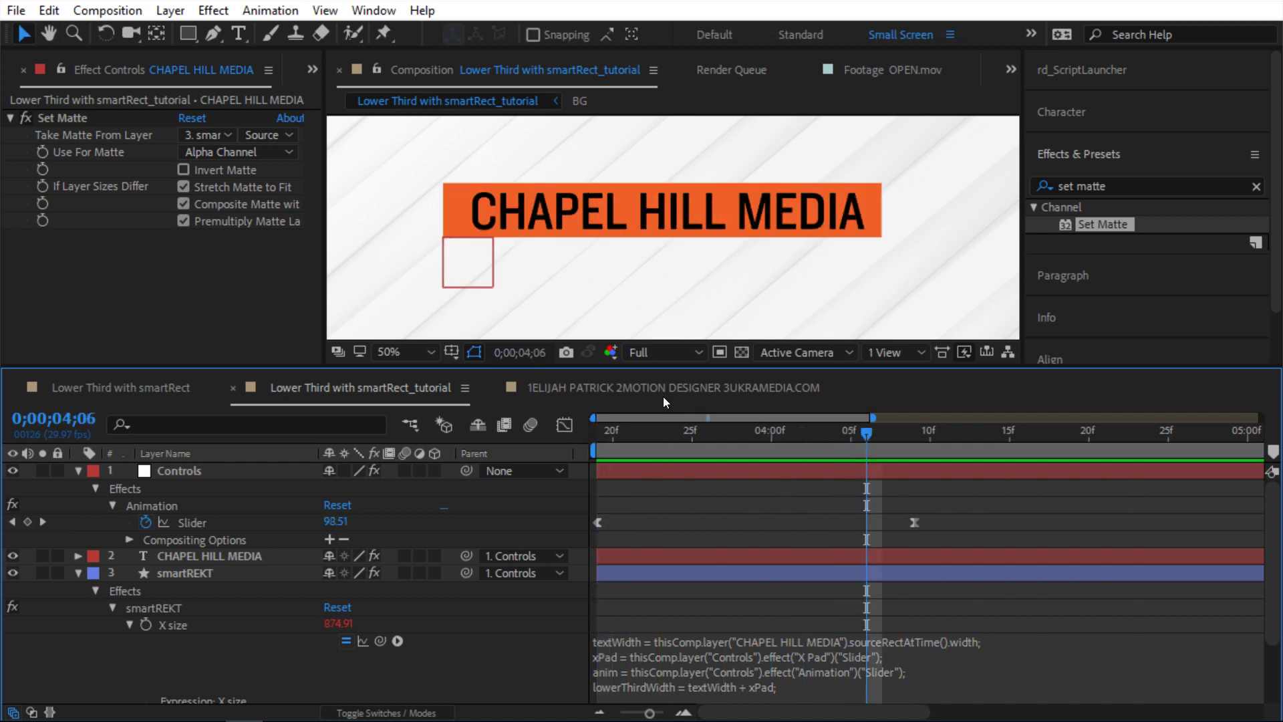
pyautogui.moveTo(661, 438); pyautogui.dragTo(752, 442)
# Preview the finished Lower Third with smartRect composition and examine its text reveal at 0;00;03;24.
pyautogui.click(121, 387)
pyautogui.press('space')
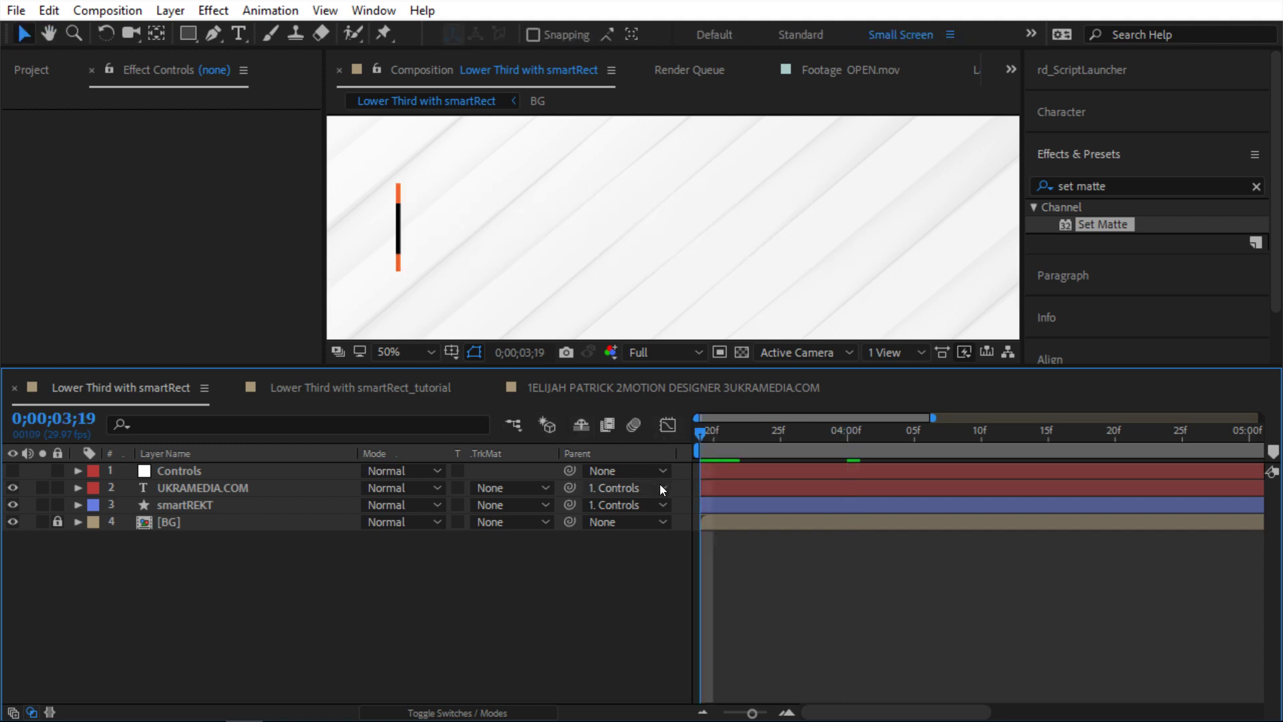
pyautogui.click(770, 431)
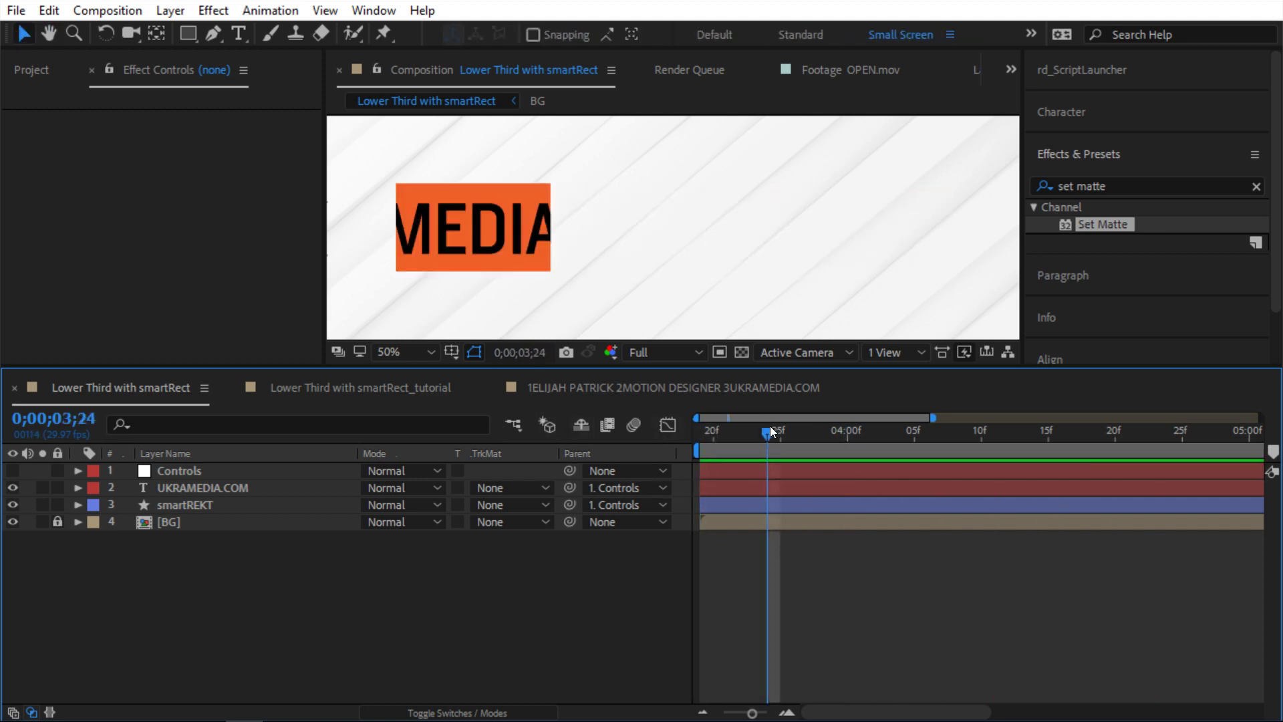
# Back in the Lower Third with smartRect_tutorial composition, collapse smartREKT and reveal the CHAPEL HILL MEDIA layer's position properties.
pyautogui.click(430, 387)
pyautogui.click(78, 573)
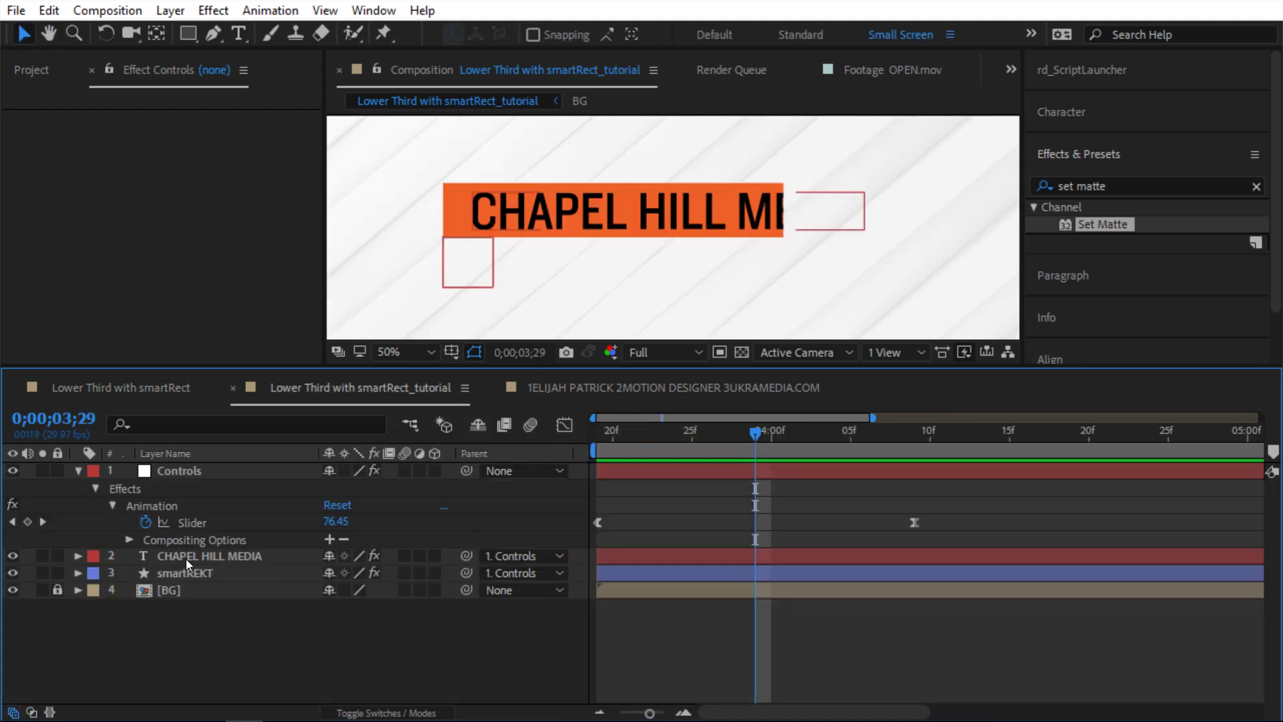
pyautogui.click(177, 556)
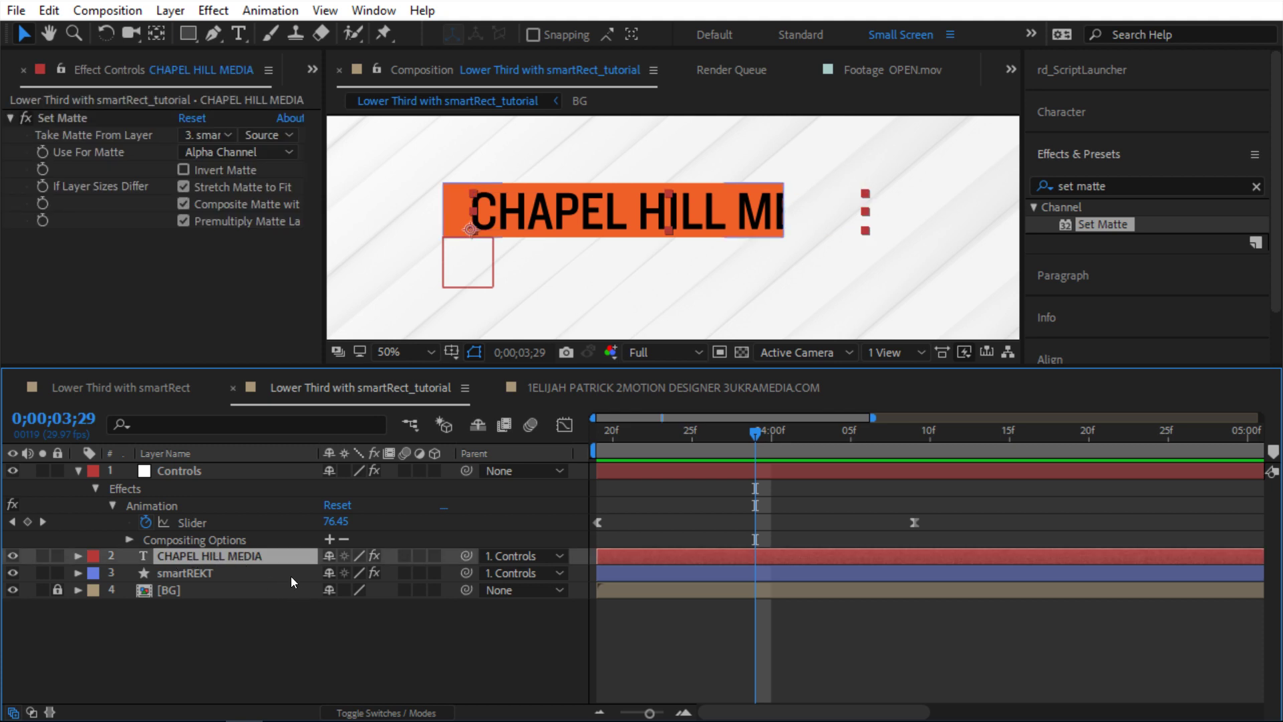
pyautogui.press('p')
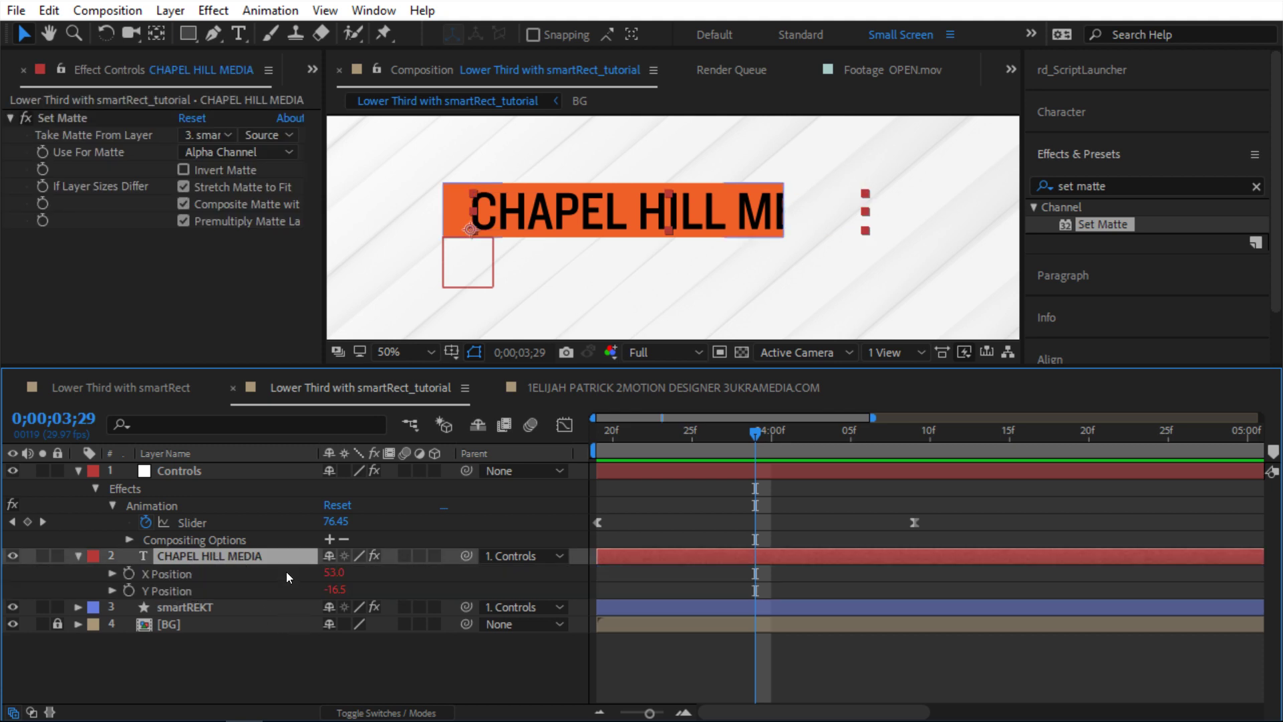
# Isolate the CHAPEL HILL MEDIA layer's X Position property and reveal its expression.
pyautogui.click(168, 574)
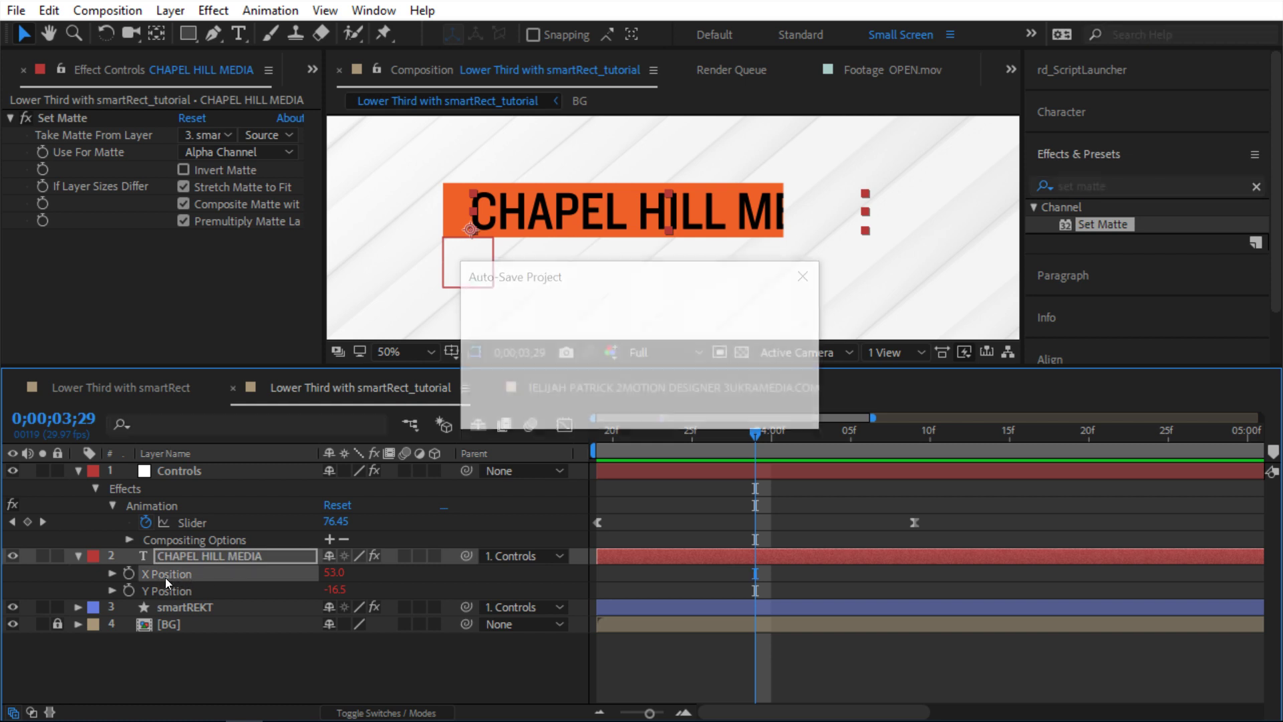
pyautogui.press('s')
pyautogui.press('s')
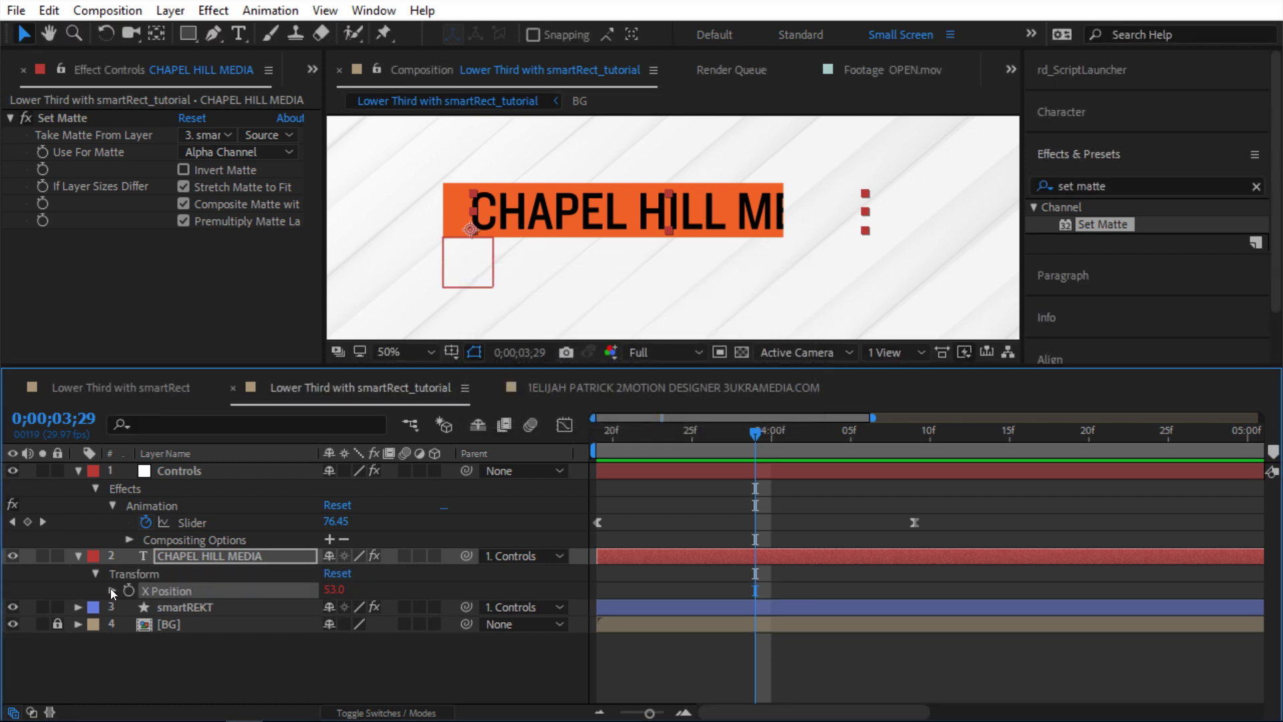
pyautogui.click(111, 591)
pyautogui.click(703, 605)
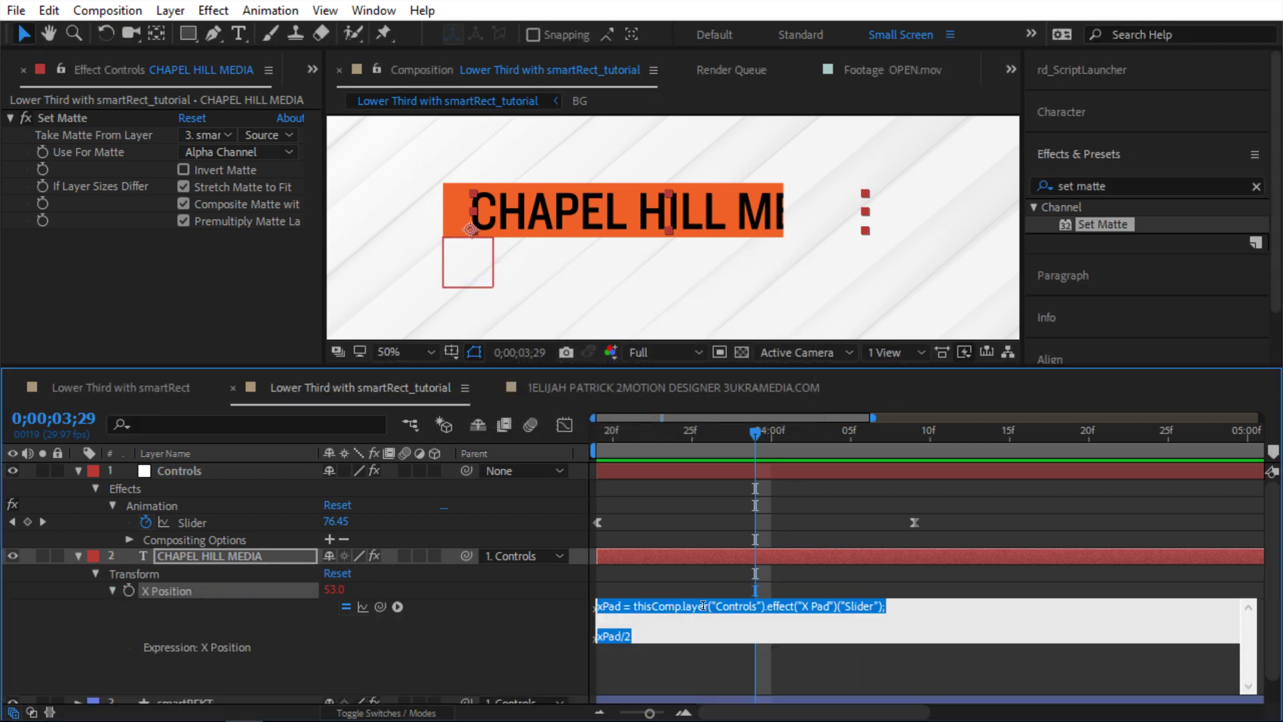
# In the X Position expression, assign xPad/2 to a variable named textPos.
pyautogui.click(662, 636)
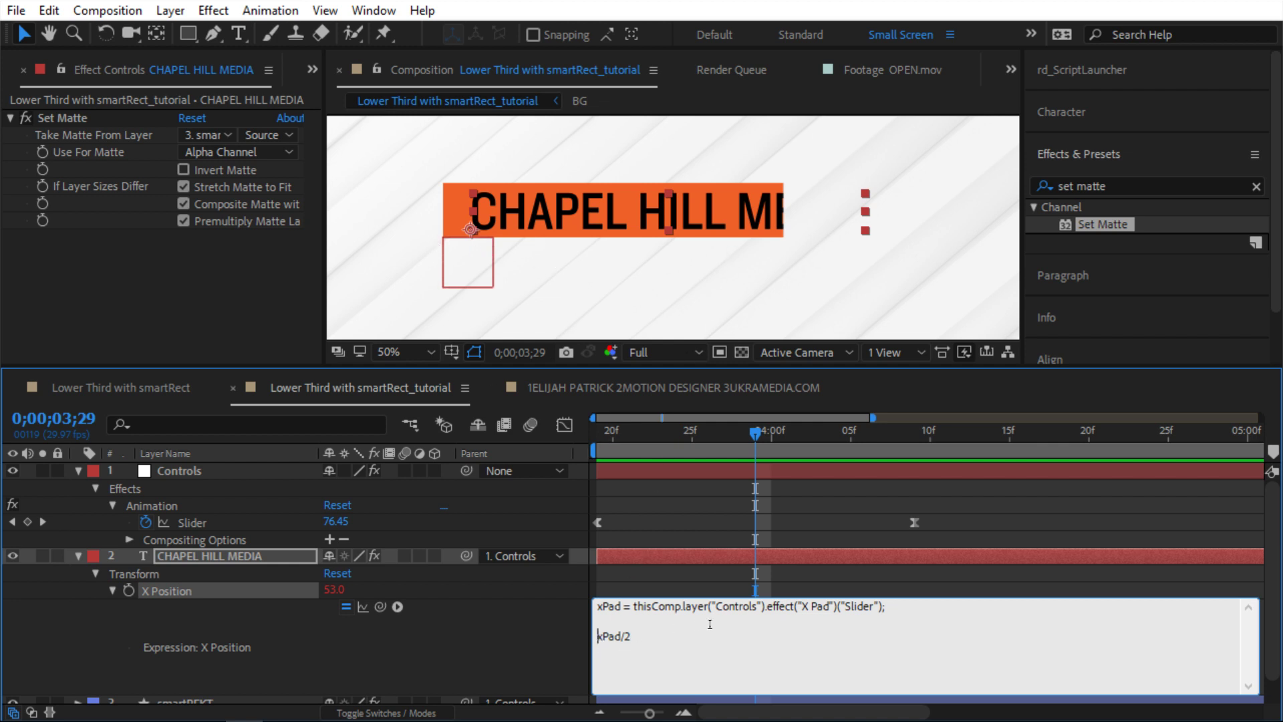
pyautogui.write('xPositio')
pyautogui.press('BackSpace')
pyautogui.press('BackSpace')
pyautogui.press('BackSpace')
pyautogui.press('BackSpace')
pyautogui.press('BackSpace')
pyautogui.press('BackSpace')
pyautogui.press('BackSpace')
pyautogui.press('BackSpace')
pyautogui.write('textPos +')
pyautogui.press('BackSpace')
pyautogui.write('=')
pyautogui.press('Return')
pyautogui.press('Return')
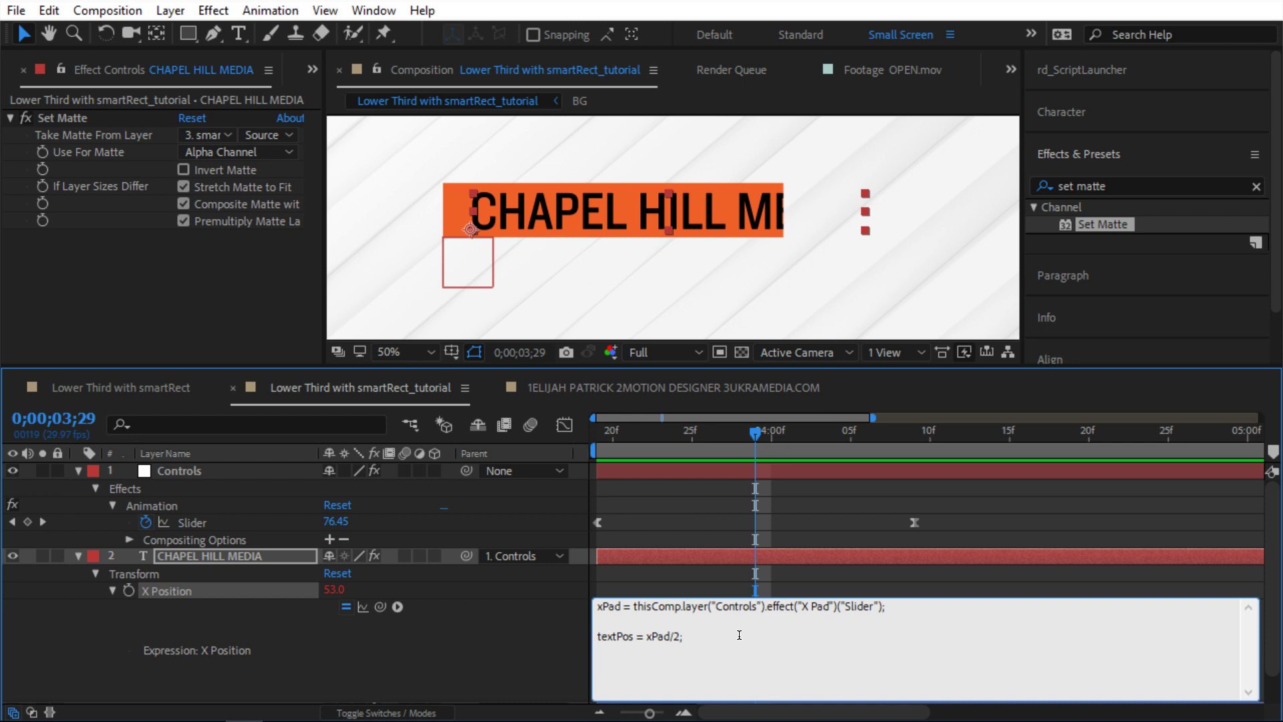
# Add an anim variable above textPos that links to the Controls layer's Animation slider.
pyautogui.click(628, 624)
pyautogui.write('anim -')
pyautogui.press('BackSpace')
pyautogui.write('=')
pyautogui.click(214, 469)
pyautogui.click(670, 618)
pyautogui.click(678, 620)
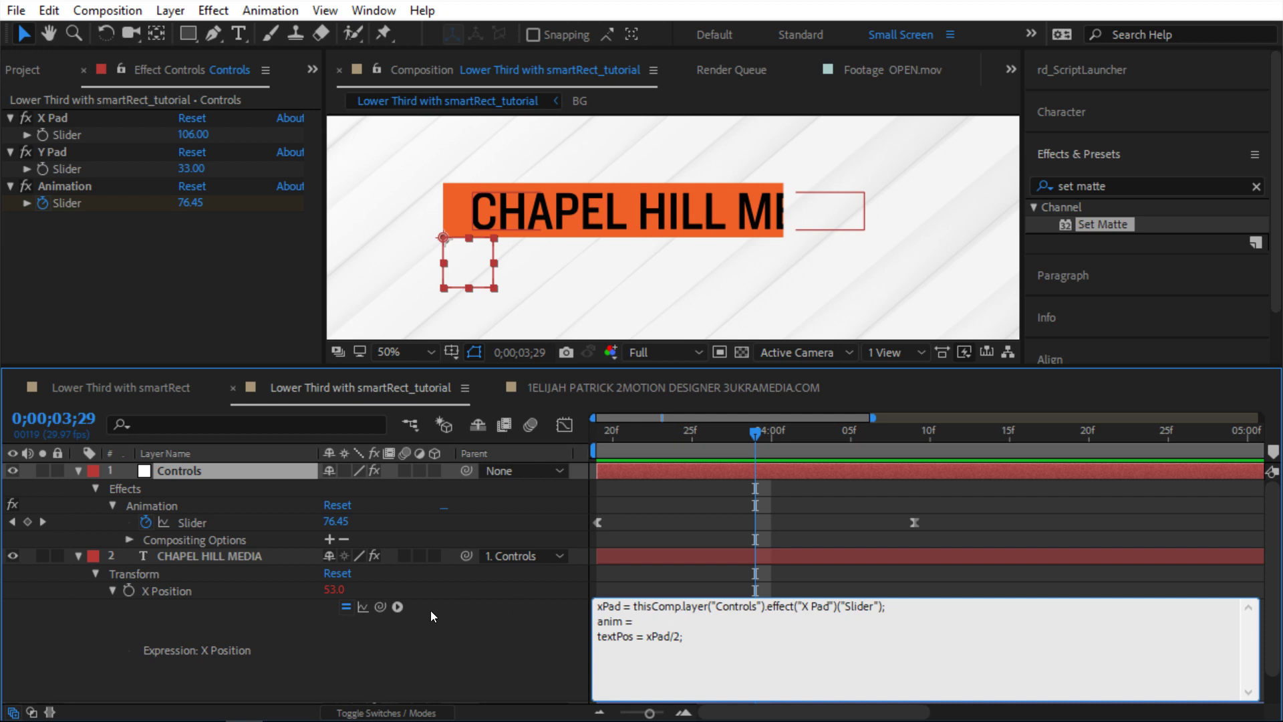
pyautogui.moveTo(380, 606); pyautogui.dragTo(67, 202)
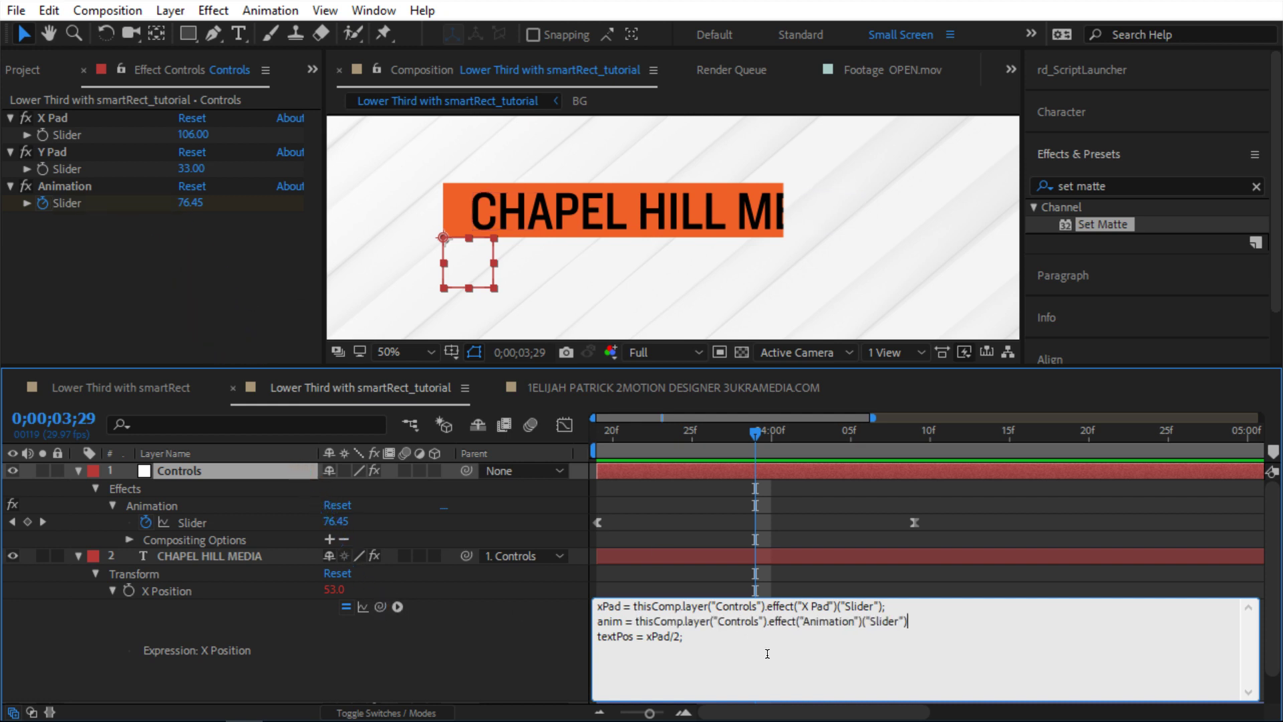
pyautogui.write(';')
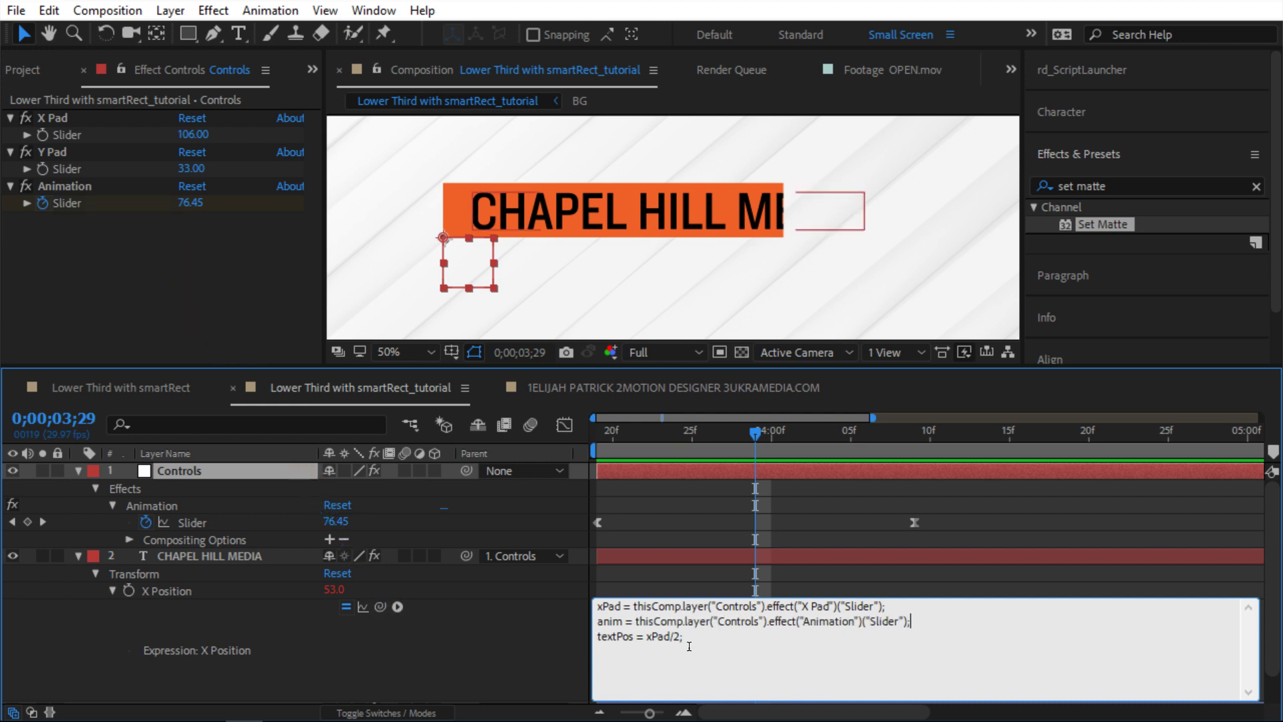
# Finish the X Position expression with linear(anim, 0, 100, 0, textPos) below the variables and apply it.
pyautogui.click(705, 639)
pyautogui.press('Return')
pyautogui.press('Return')
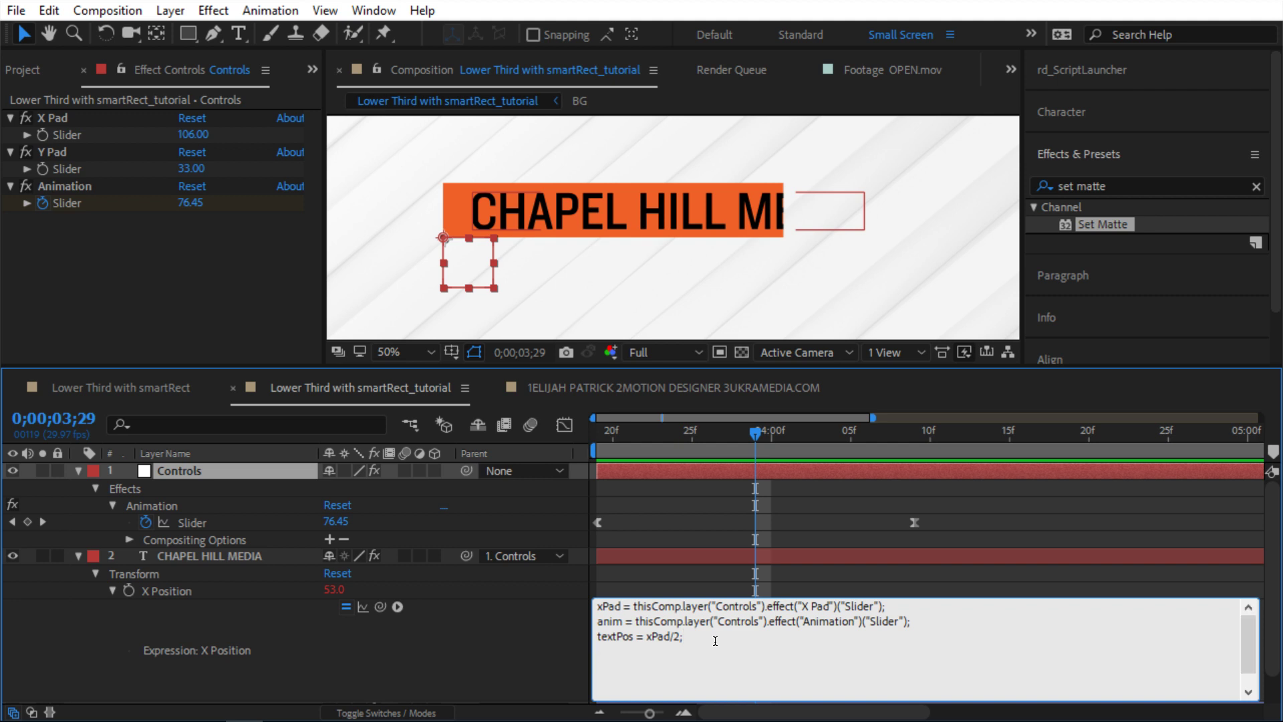
pyautogui.write('linear()')
pyautogui.press('Left')
pyautogui.write('anim, 0, 100, 0')
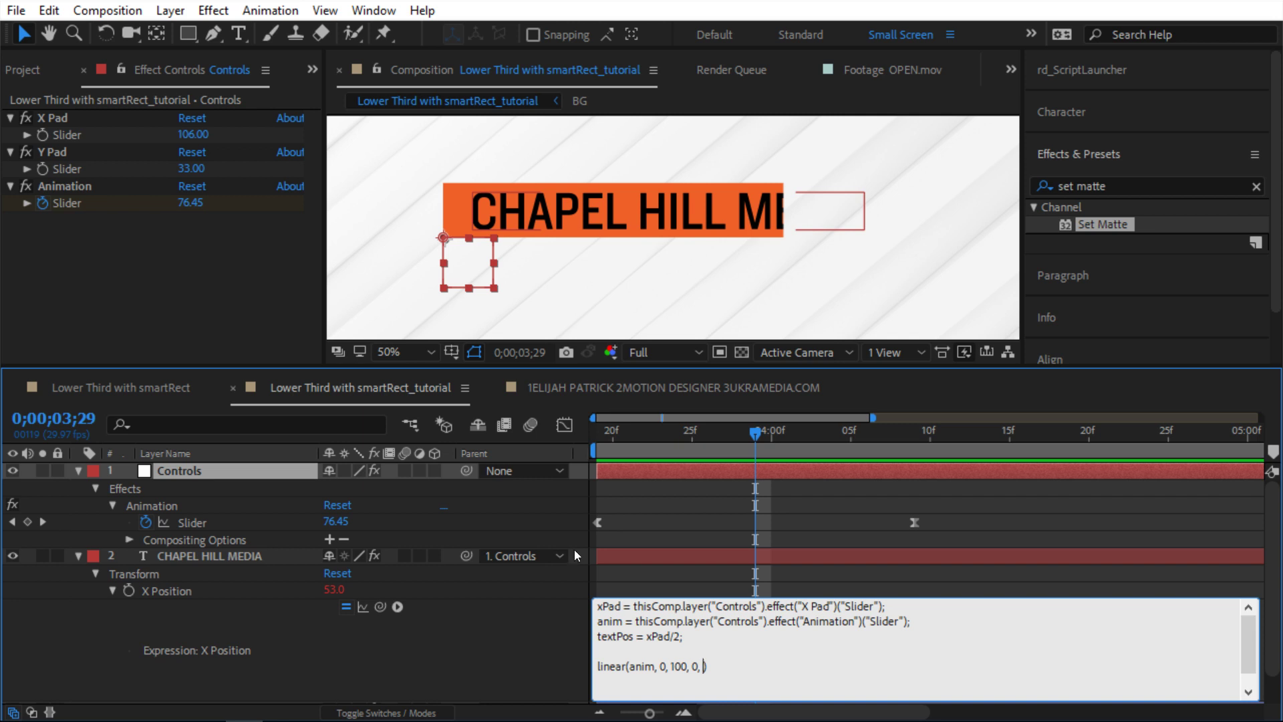
pyautogui.moveTo(633, 638); pyautogui.dragTo(583, 635)
pyautogui.rightClick(588, 646)
pyautogui.click(635, 645)
pyautogui.click(641, 639)
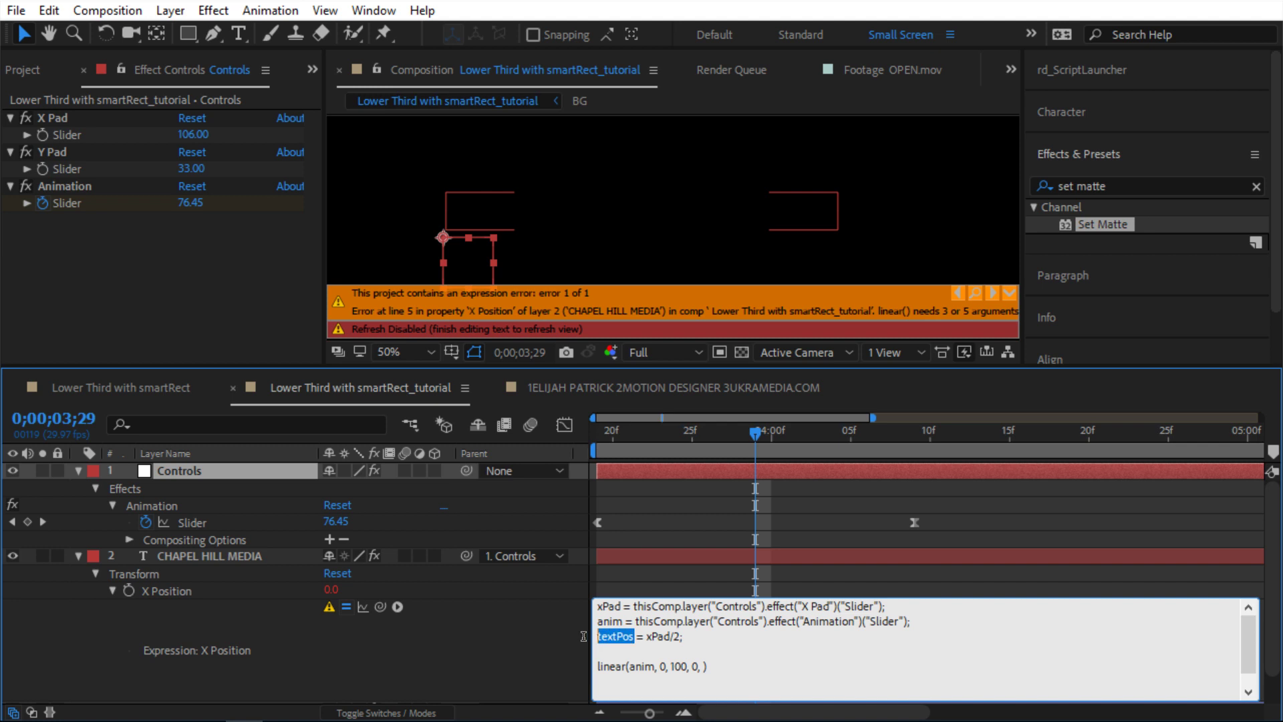
pyautogui.hotkey('ctrl', 'c')
pyautogui.click(705, 667)
pyautogui.hotkey('ctrl', 'v')
pyautogui.click(525, 658)
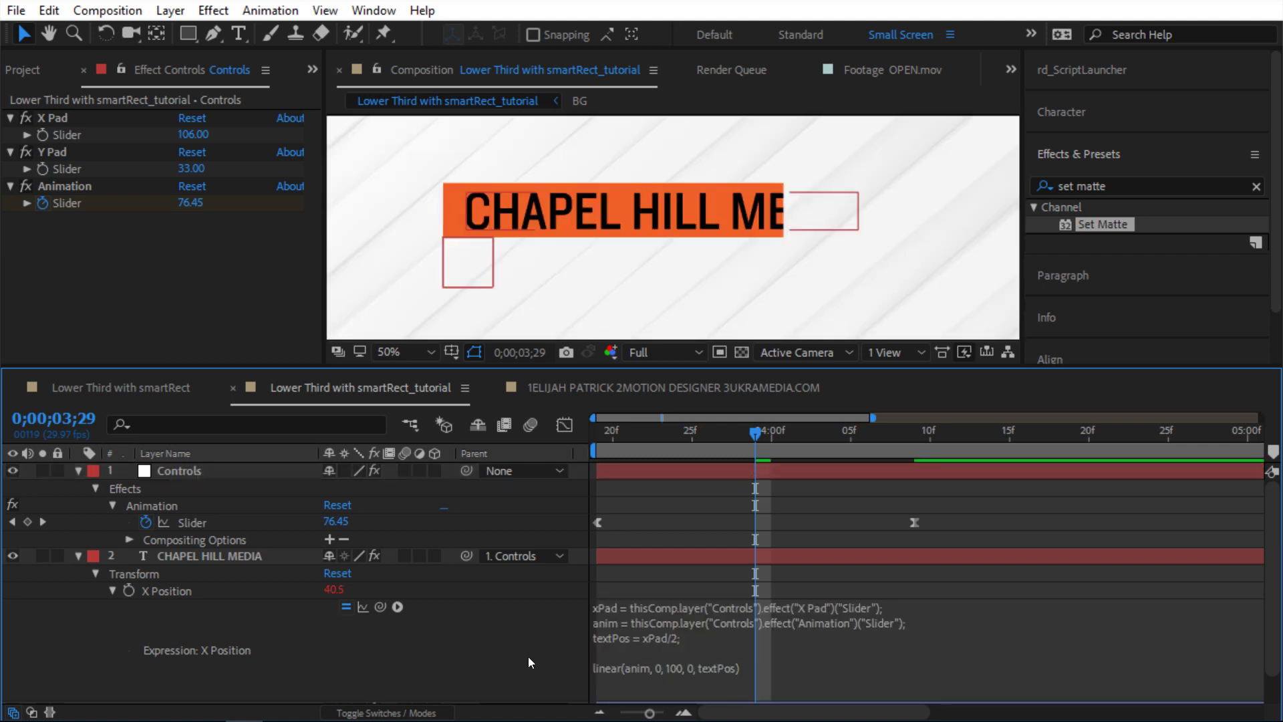
# Preview the lower third from 0;00;03;19 to check how the text slides with the Animation slider.
pyautogui.moveTo(740, 438); pyautogui.dragTo(595, 436)
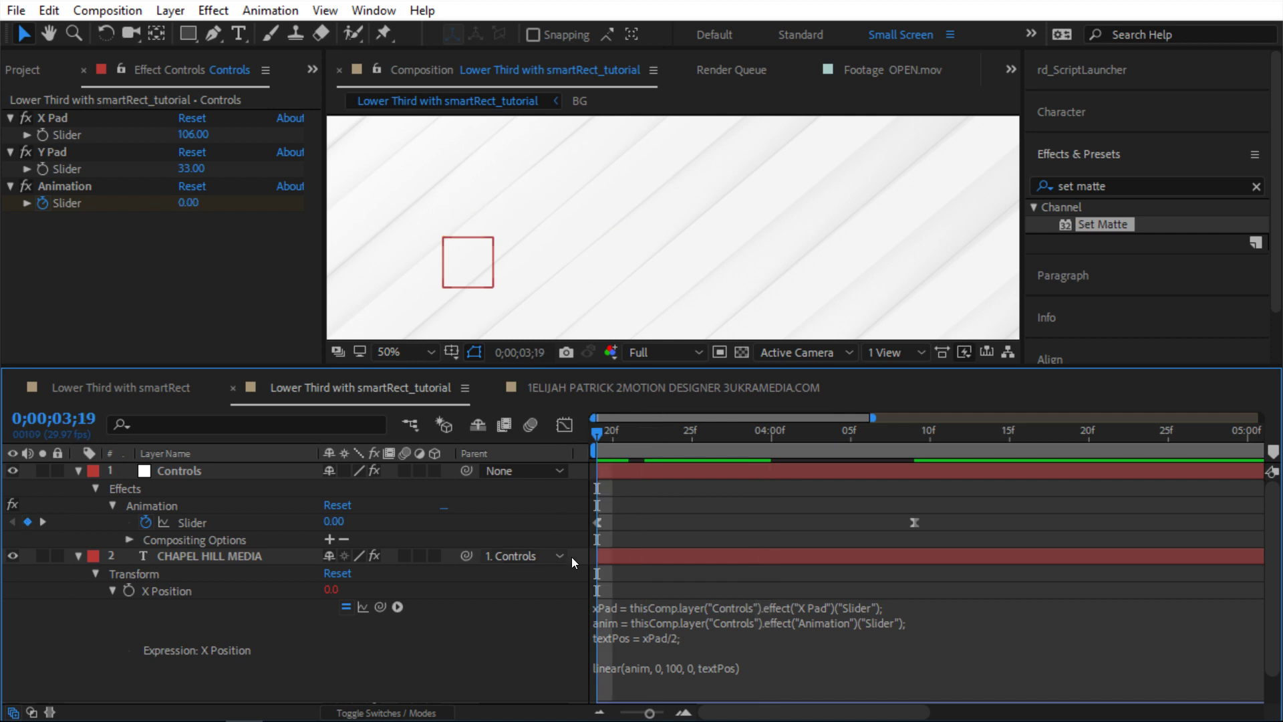
pyautogui.press('space')
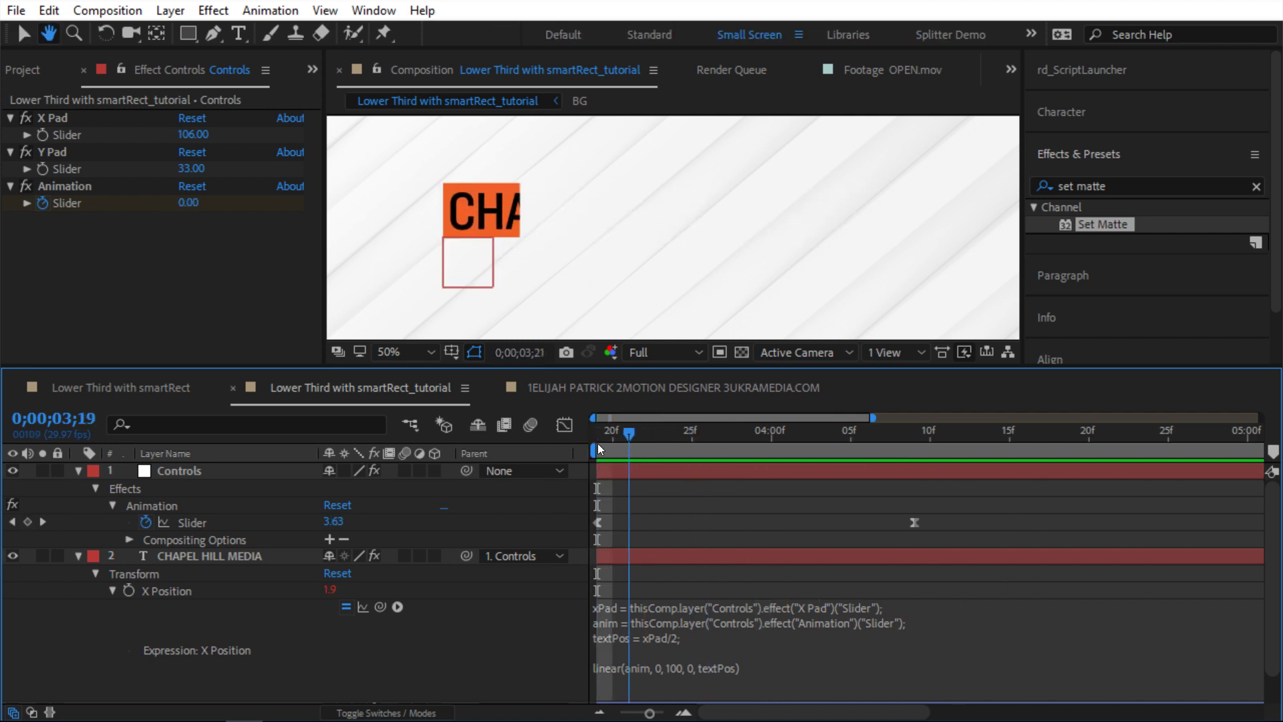
pyautogui.click(802, 433)
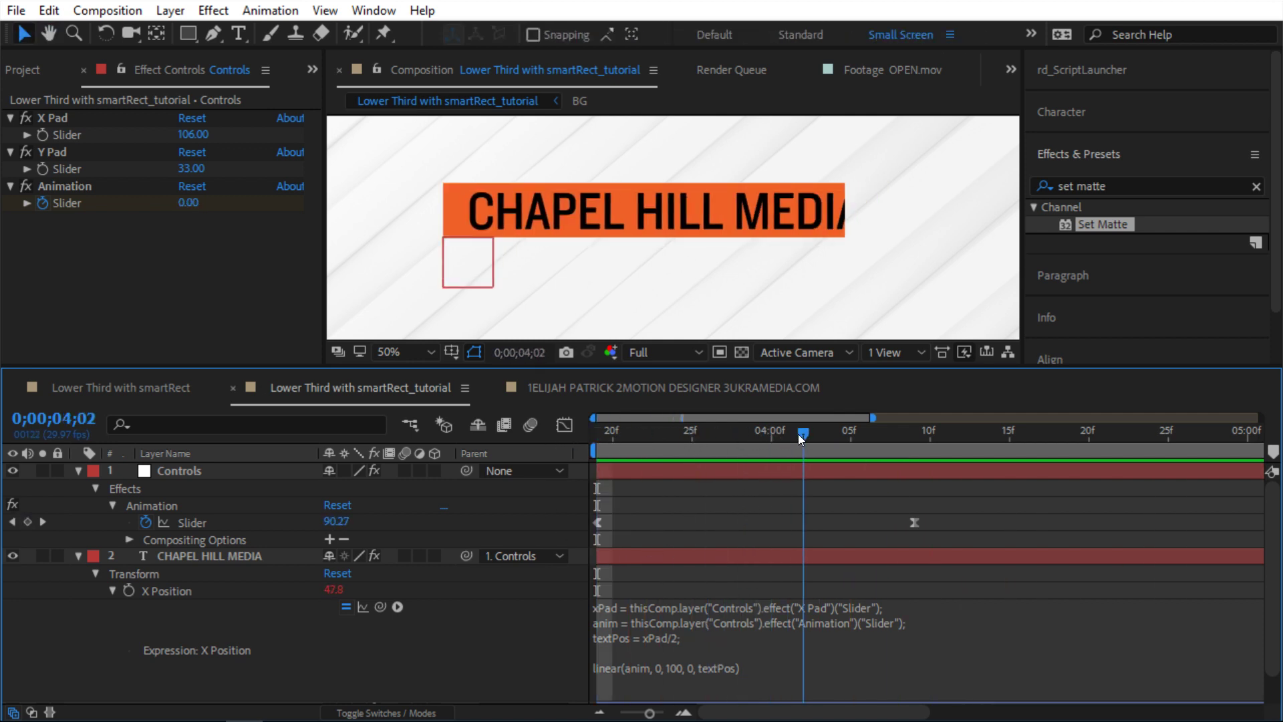
# Change the linear function's starting output in the X Position expression to -400.
pyautogui.click(689, 672)
pyautogui.click(696, 665)
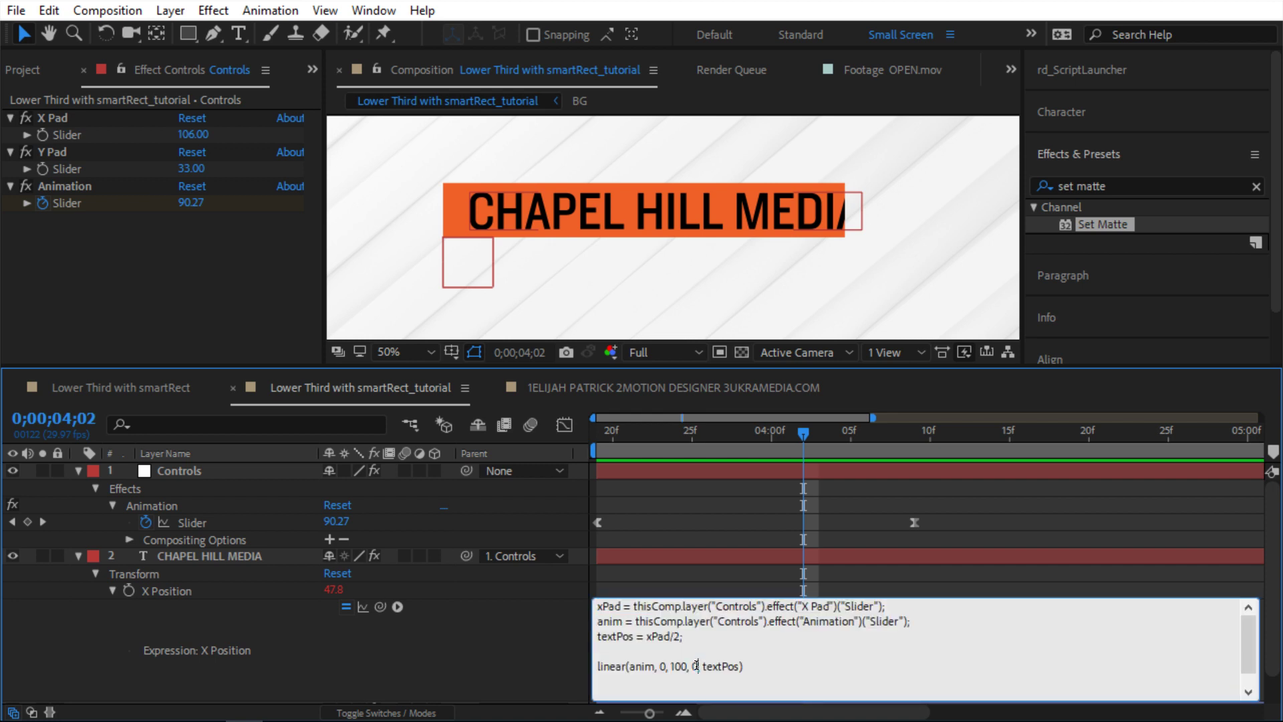
pyautogui.write('-400')
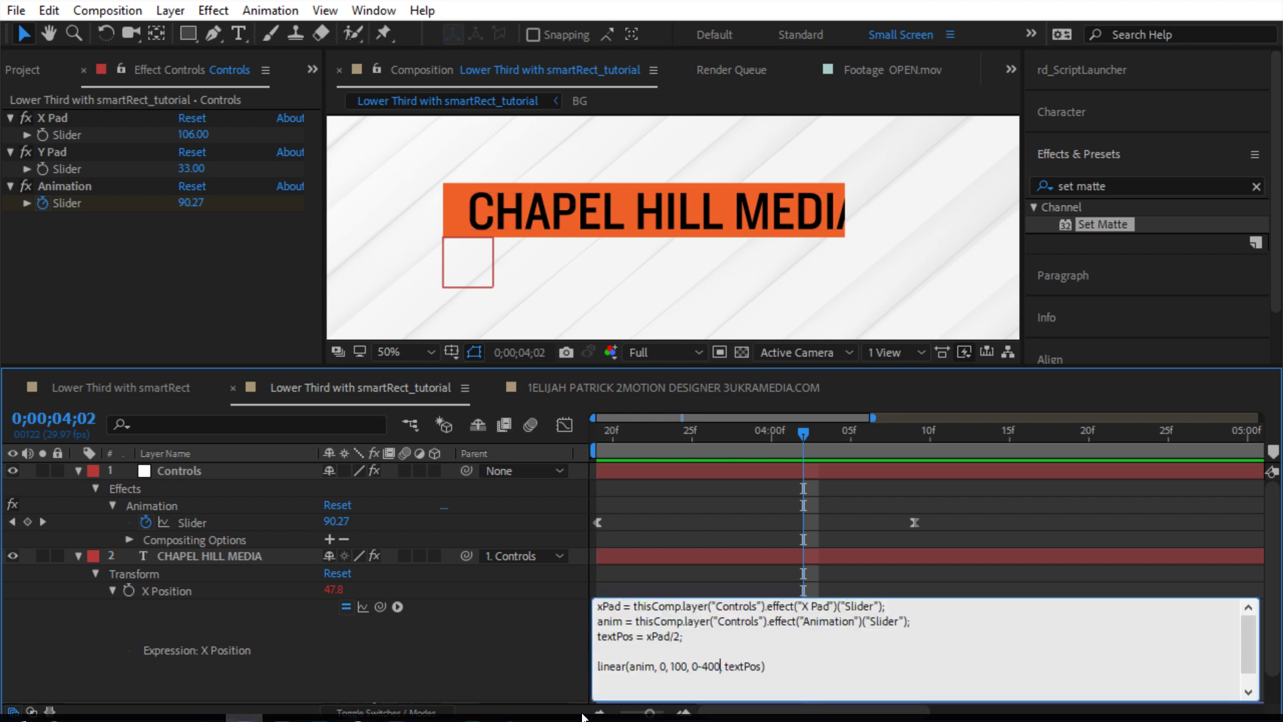
pyautogui.click(699, 664)
pyautogui.press('BackSpace')
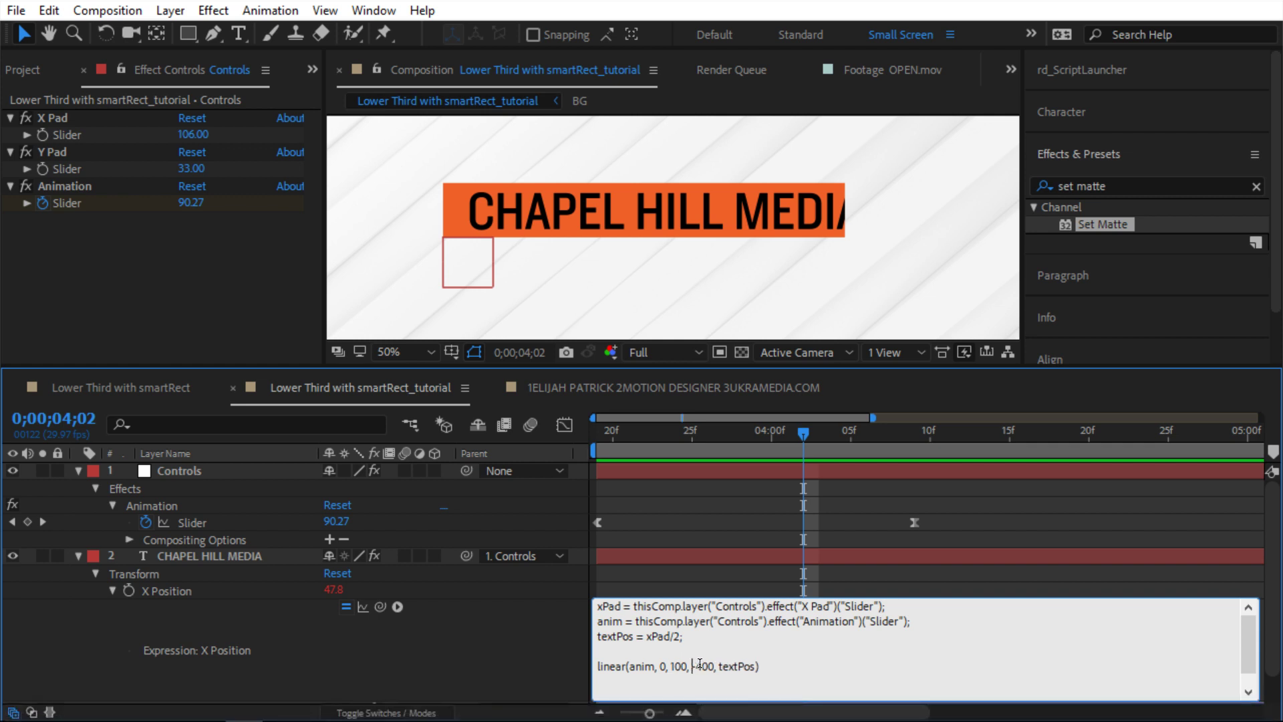
pyautogui.click(568, 632)
# Play and scrub the animation from 0;00;03;19 to check the text sliding in from its new starting offset.
pyautogui.moveTo(666, 438); pyautogui.dragTo(565, 443)
pyautogui.press('space')
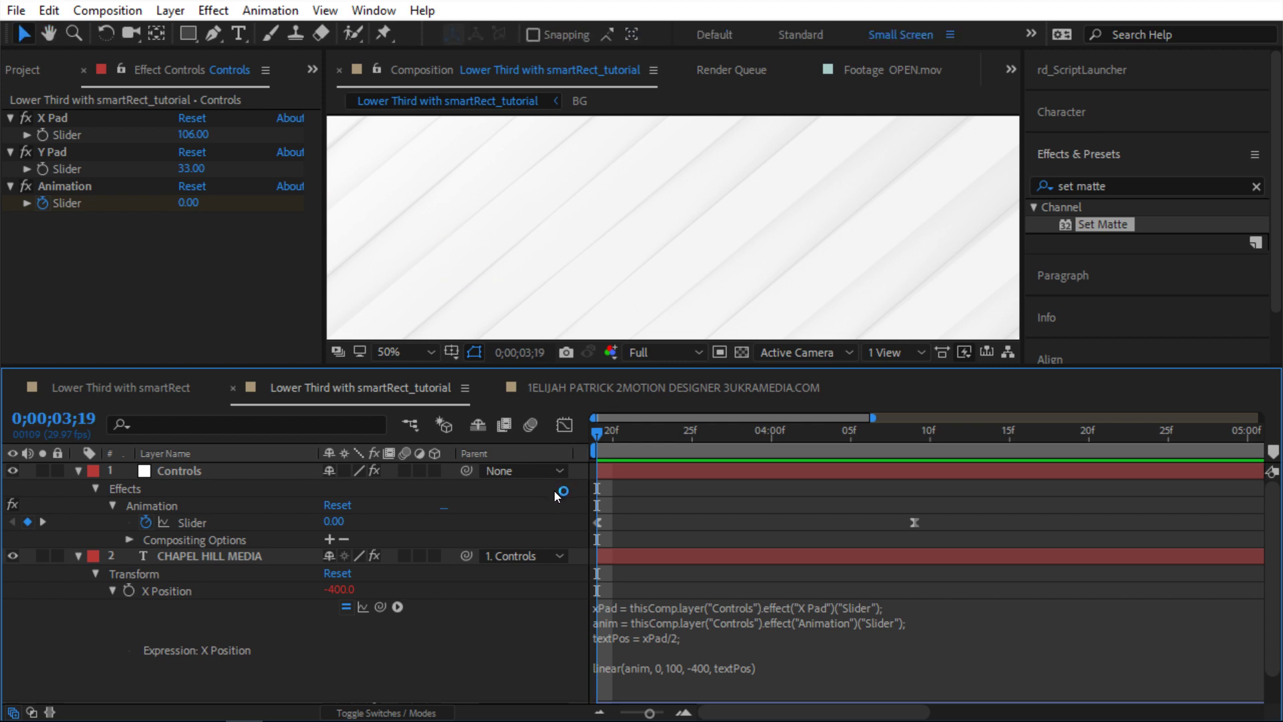
pyautogui.moveTo(643, 444); pyautogui.dragTo(848, 440)
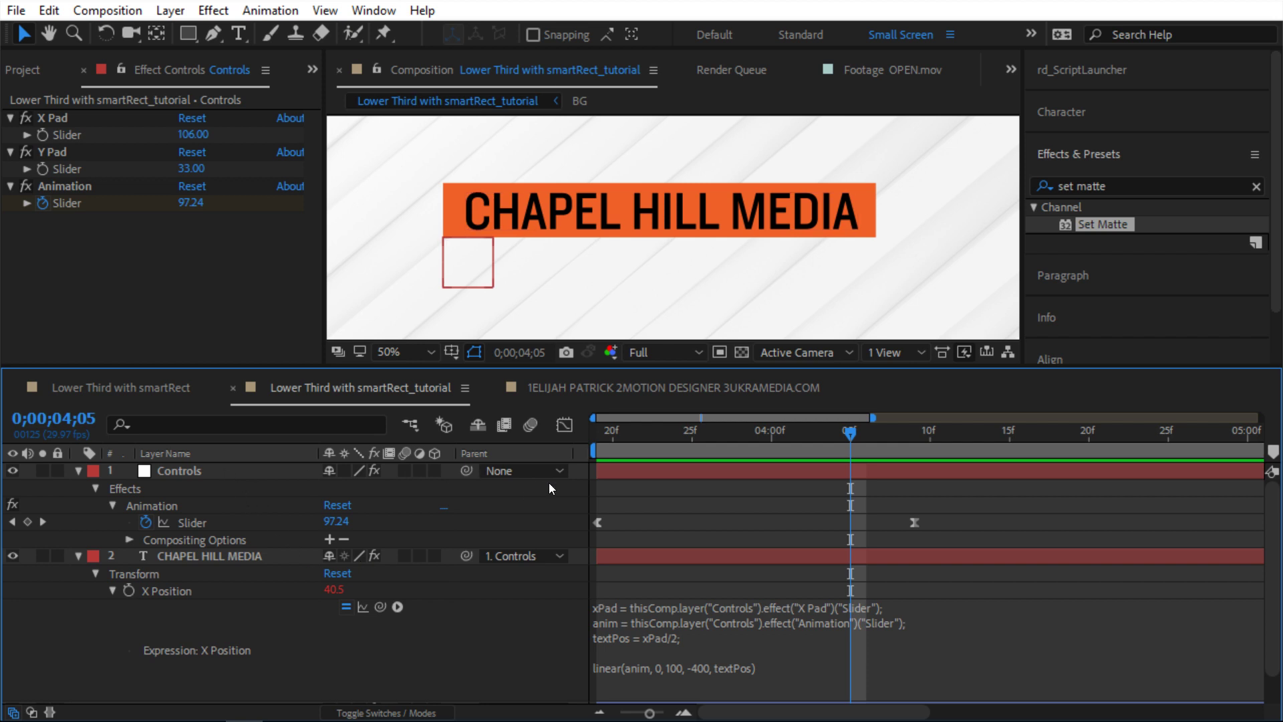
pyautogui.moveTo(645, 444); pyautogui.dragTo(849, 448)
pyautogui.click(829, 470)
# Reduce the CHAPEL HILL MEDIA text's font size to 86 px.
pyautogui.click(203, 555)
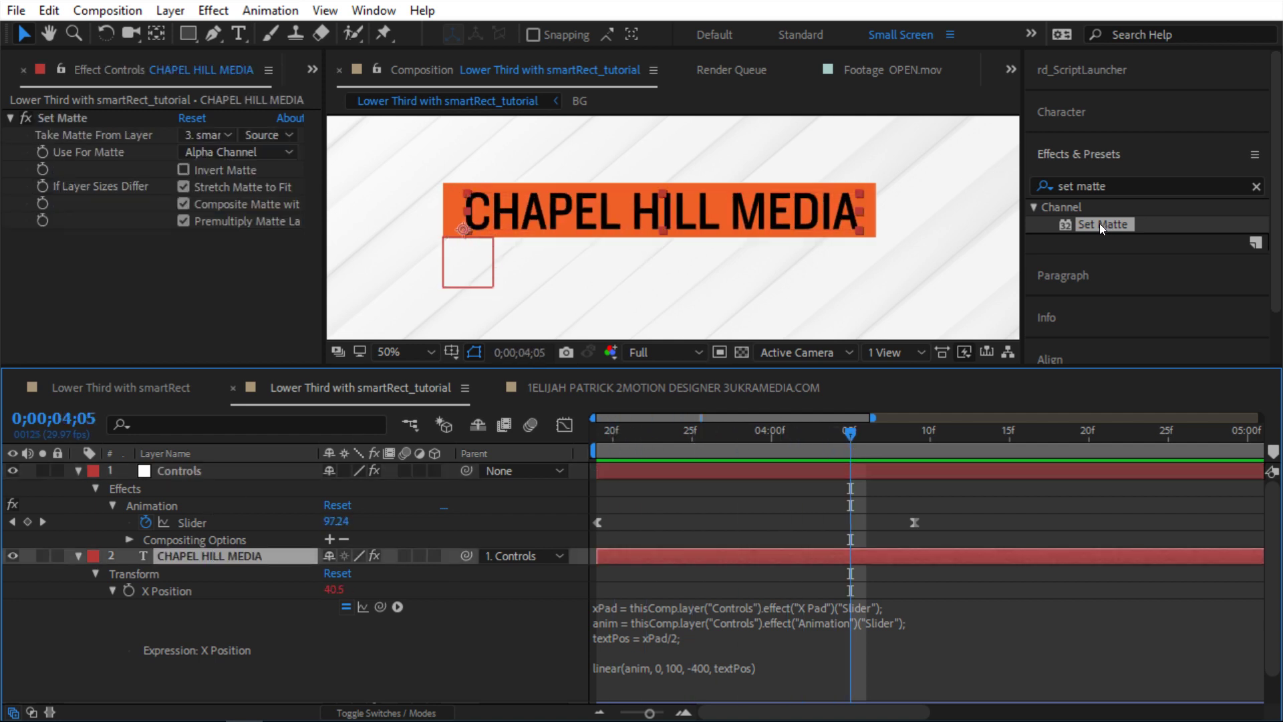
pyautogui.click(1106, 114)
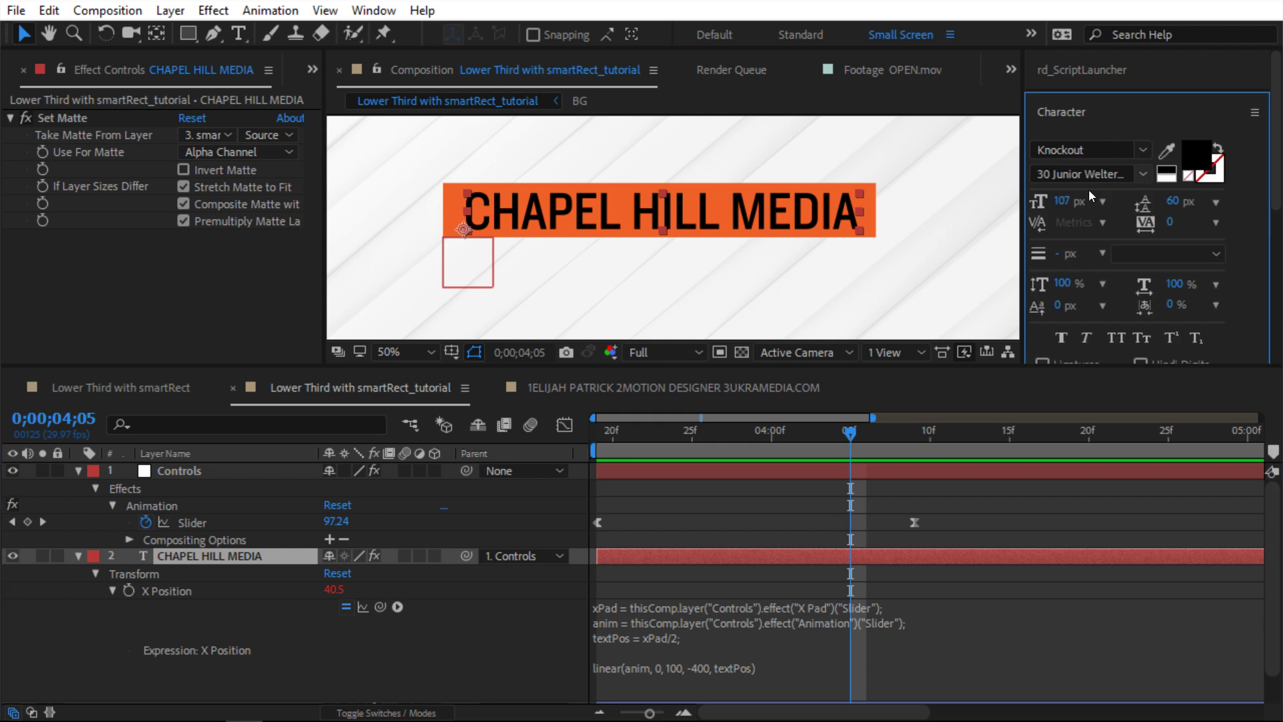
pyautogui.moveTo(1065, 203); pyautogui.dragTo(1035, 205)
# Keyframe the Animation slider to hold 100 at 0;00;04;18 and return to 0 at 0;00;04;26.
pyautogui.moveTo(829, 435); pyautogui.dragTo(1180, 436)
pyautogui.click(28, 521)
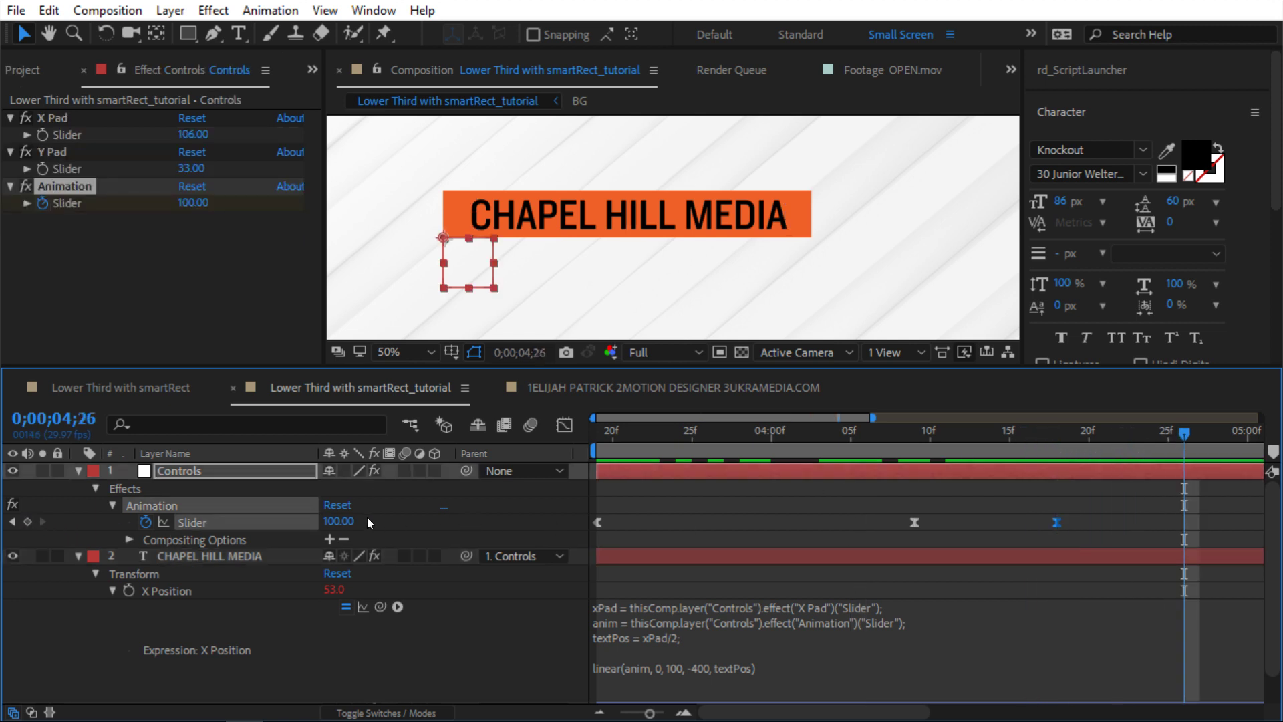
pyautogui.click(338, 521)
pyautogui.write('0')
pyautogui.press('Return')
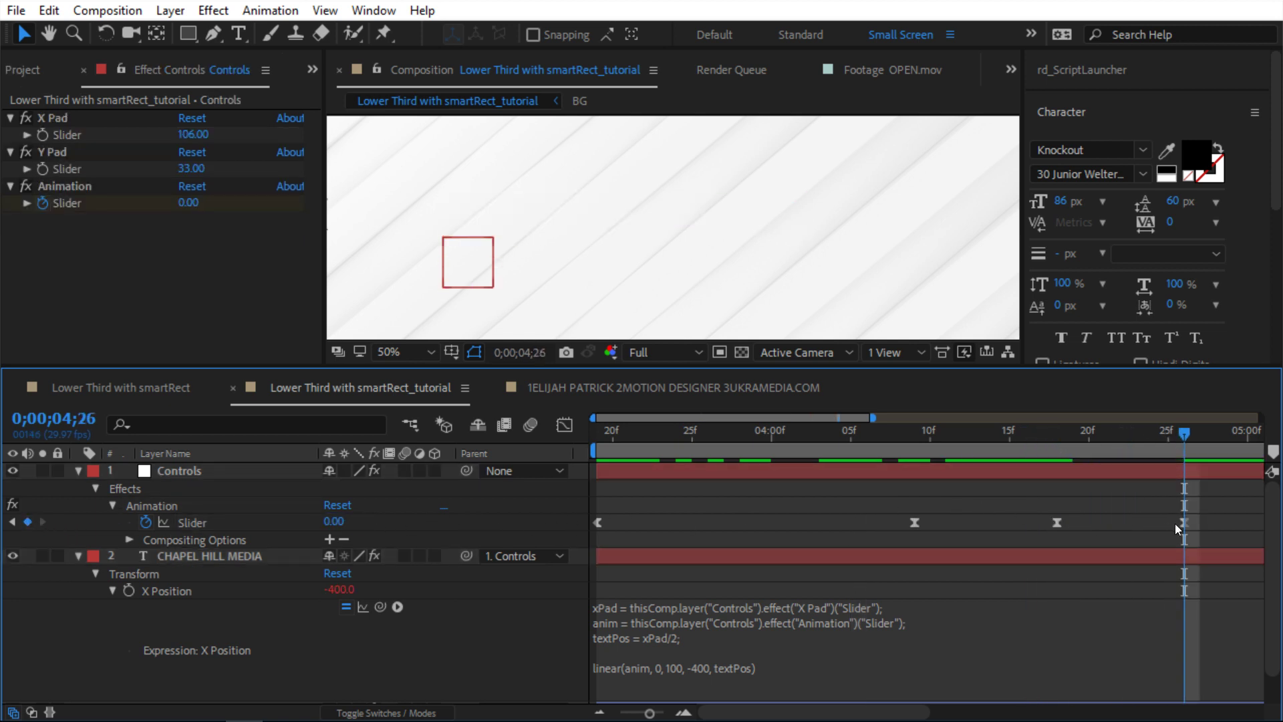
# Make the closing Animation keyframe linear and set the 0;00;04;18 keyframe's outgoing influence to 75%.
pyautogui.click(1180, 523)
pyautogui.moveTo(1146, 516); pyautogui.dragTo(1051, 529)
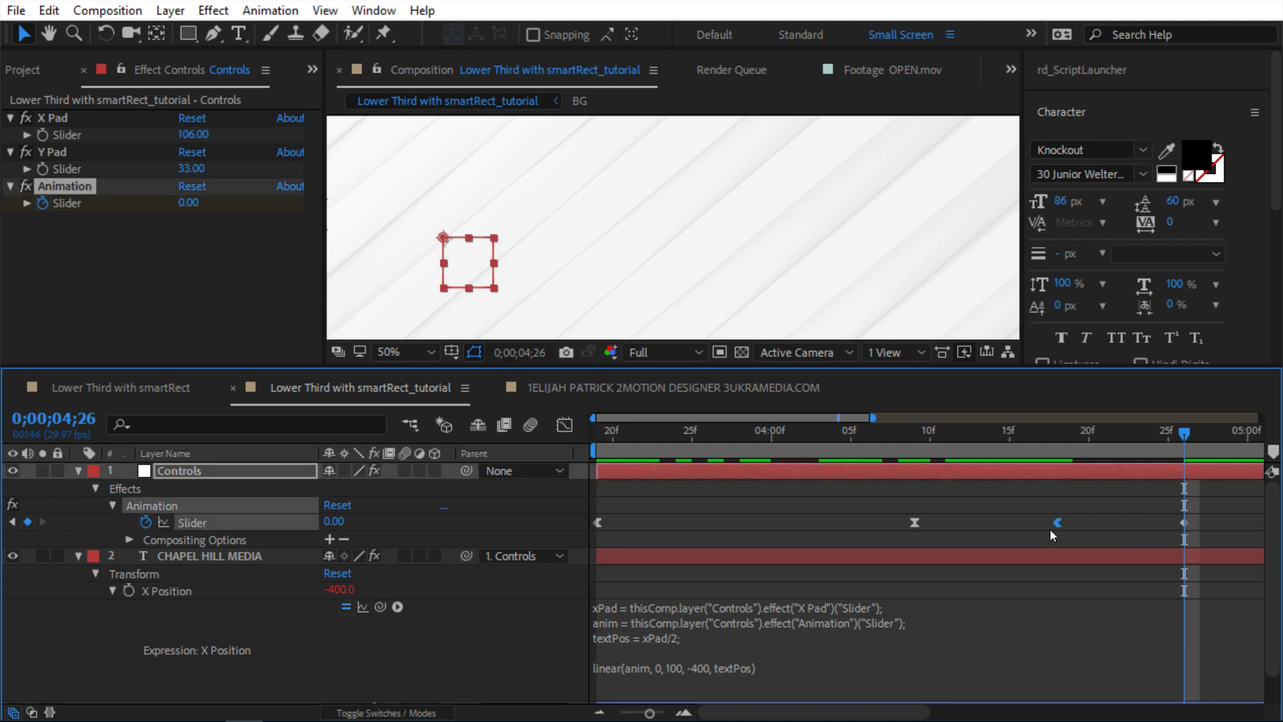
pyautogui.hotkey('ctrl', 'shift', 'k')
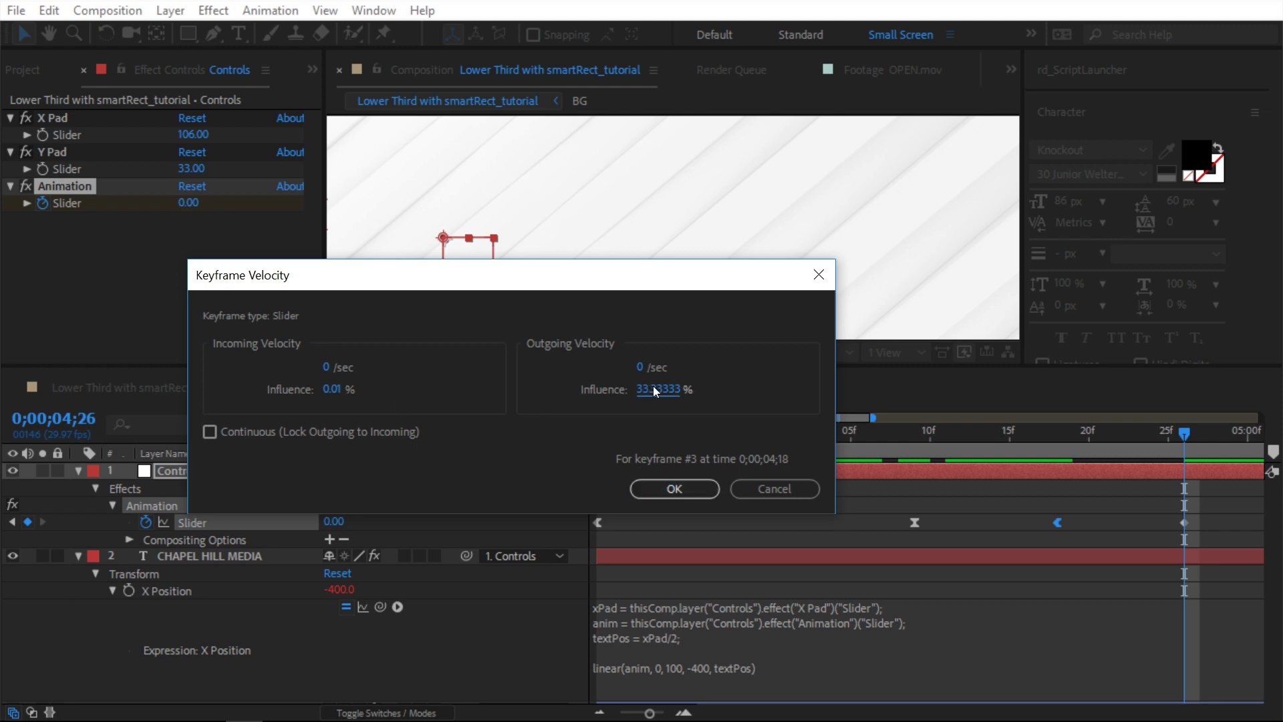
pyautogui.click(655, 390)
pyautogui.write('75')
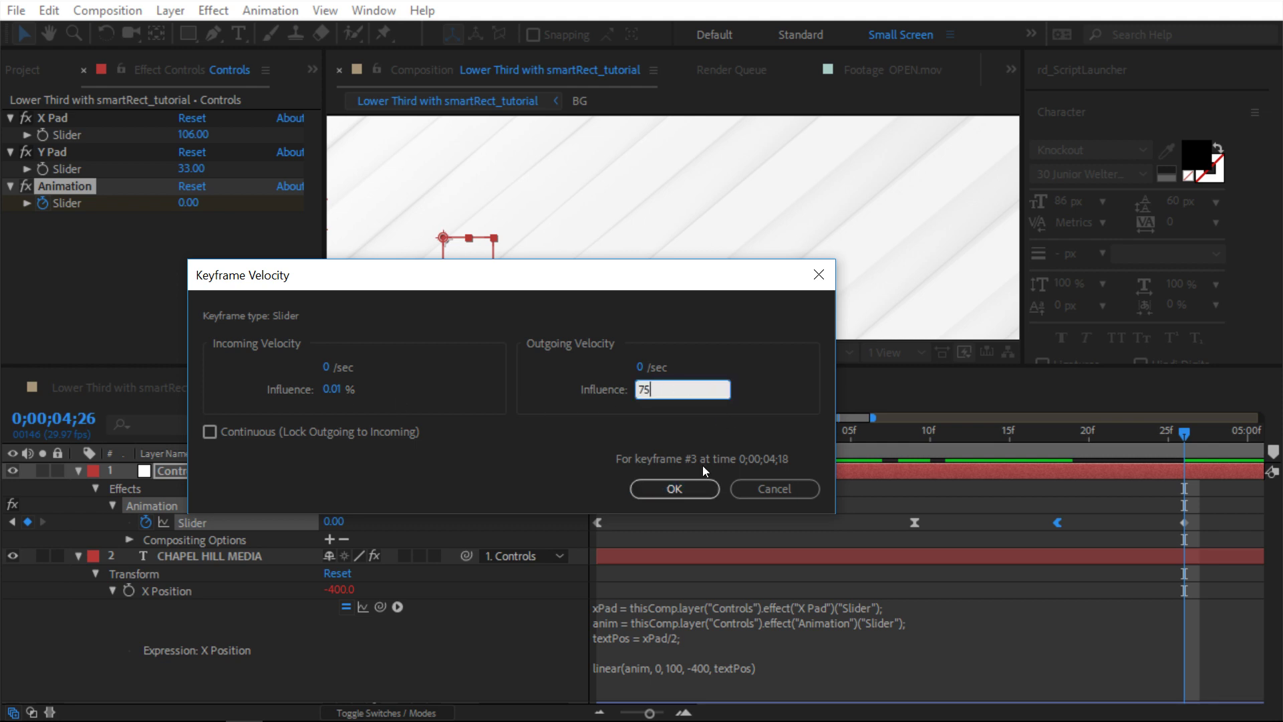
pyautogui.click(675, 488)
# Lengthen the exit animation by moving the closing Animation keyframe to about 0;00;05;05.
pyautogui.moveTo(1182, 524); pyautogui.dragTo(1228, 525)
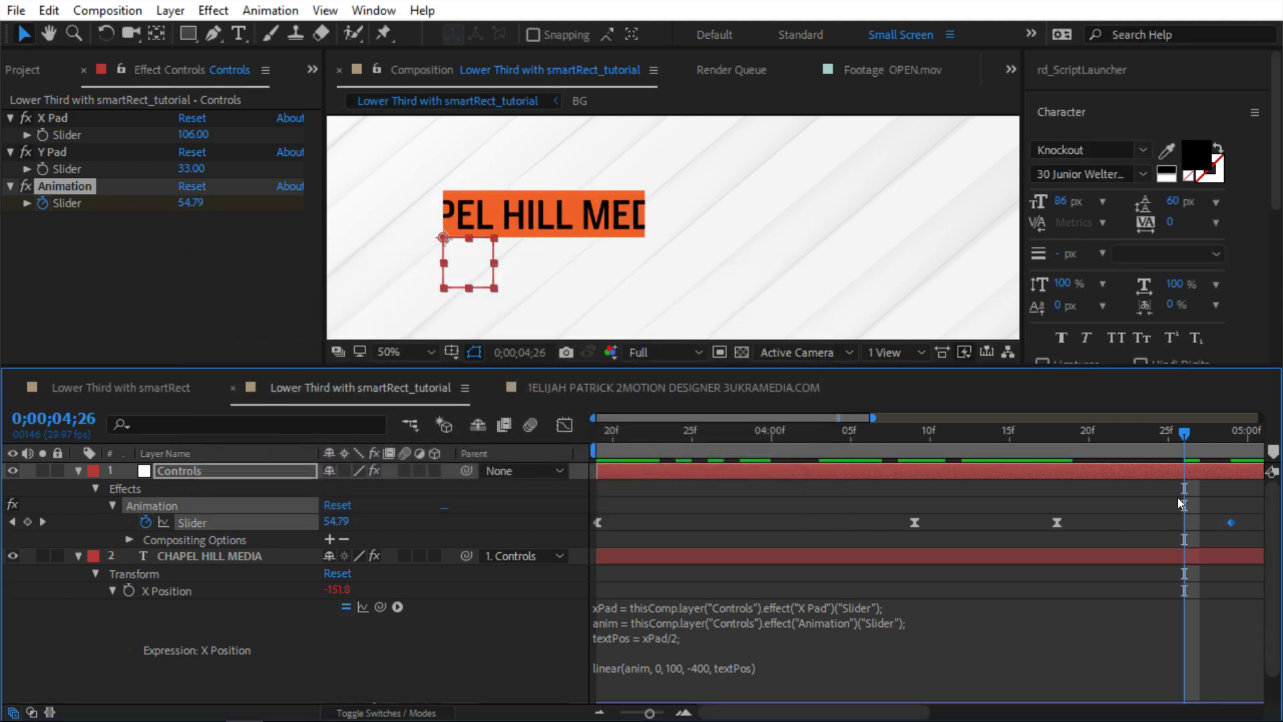
pyautogui.click(1048, 435)
pyautogui.moveTo(1046, 437)
pyautogui.mouseDown()
pyautogui.moveTo(1072, 438)
pyautogui.moveTo(1043, 441)
pyautogui.mouseUp()
pyautogui.press('-')
pyautogui.moveTo(940, 523); pyautogui.dragTo(996, 522)
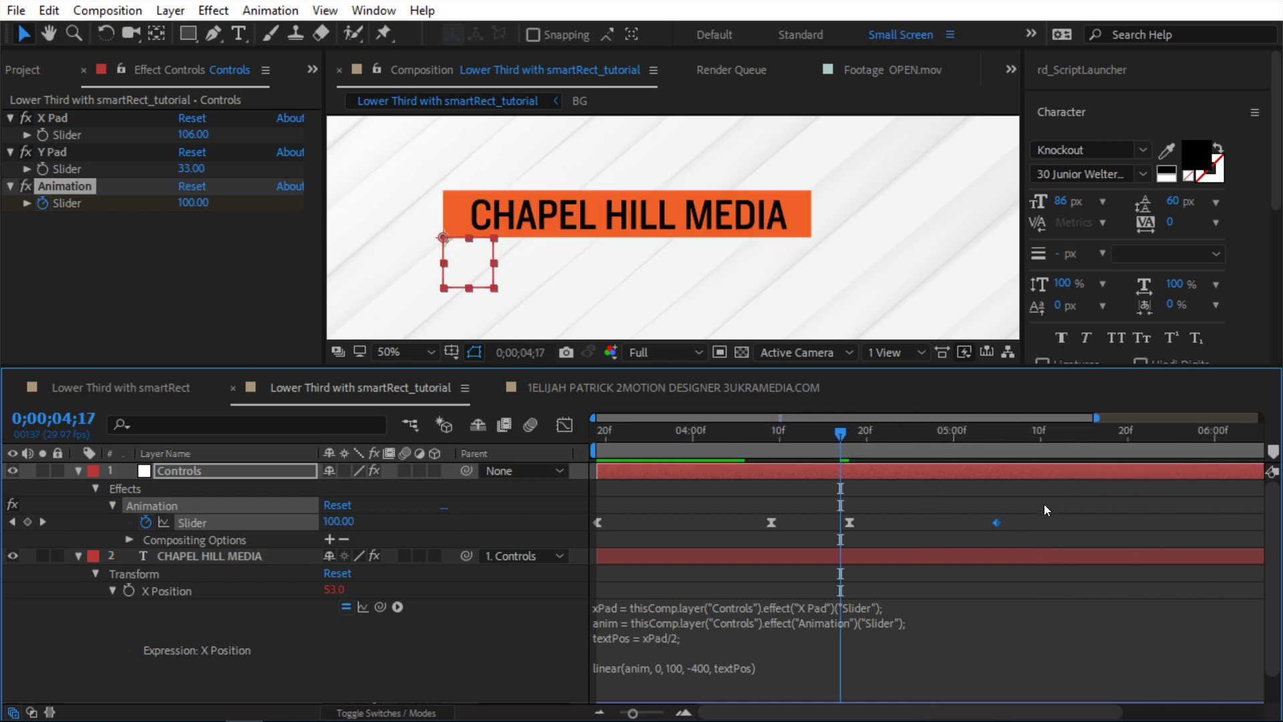
# Preview the complete in-and-out animation from 0;00;03;19, then scrub to 0;00;04;14.
pyautogui.press('space')
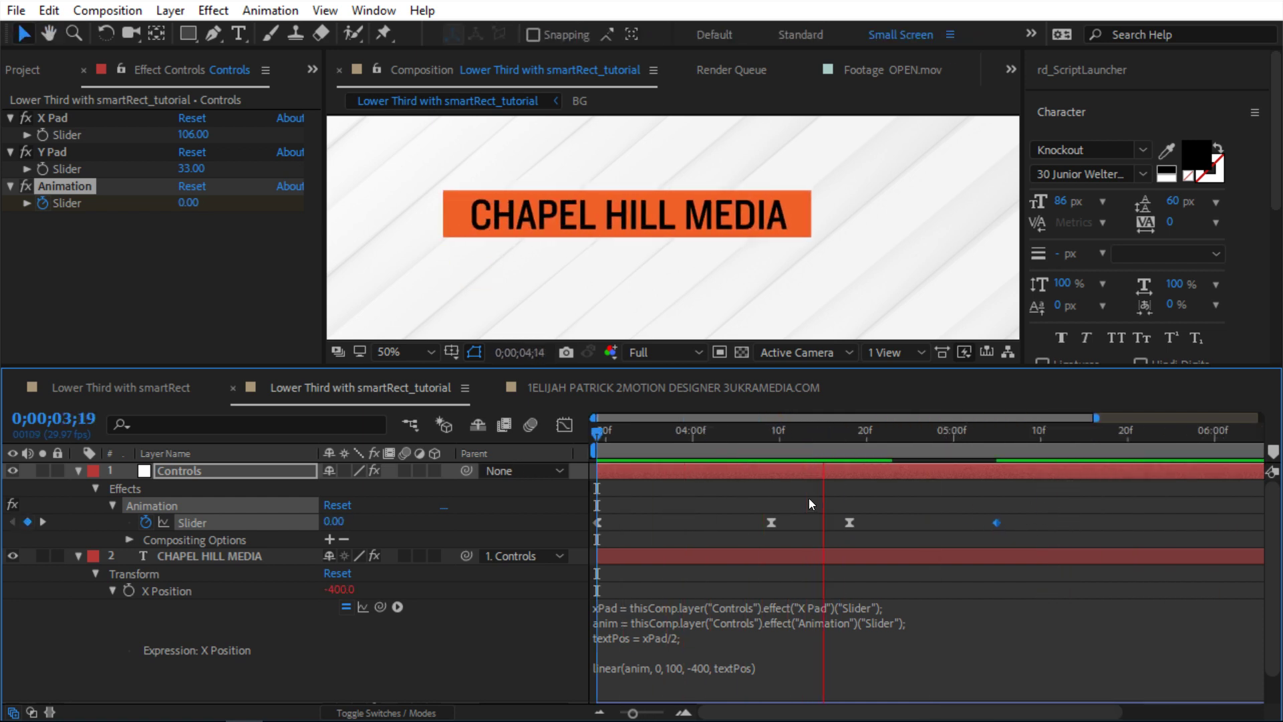
pyautogui.press('space')
pyautogui.moveTo(833, 438)
pyautogui.mouseDown()
pyautogui.moveTo(688, 444)
pyautogui.moveTo(814, 441)
pyautogui.mouseUp()
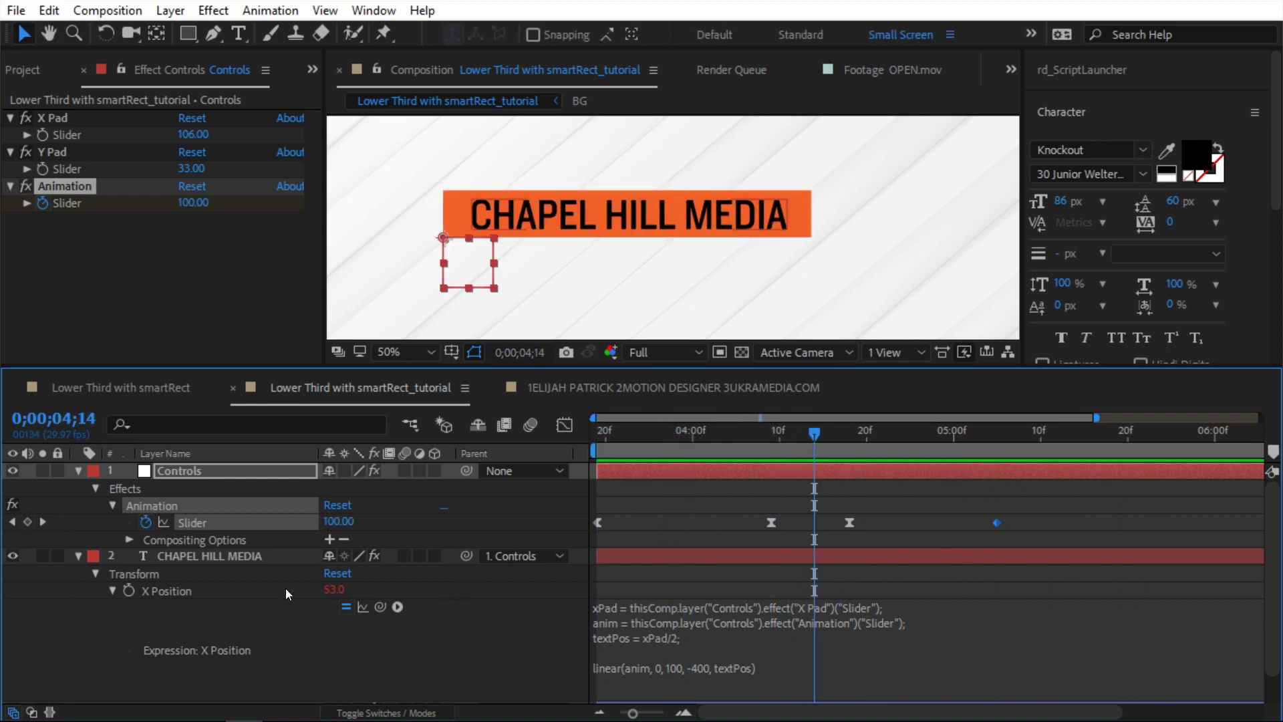
# Reveal the smartREKT layer's effect properties in the timeline and select Roundness.
pyautogui.click(243, 556)
pyautogui.scroll(-2, 272, 584)
pyautogui.click(224, 675)
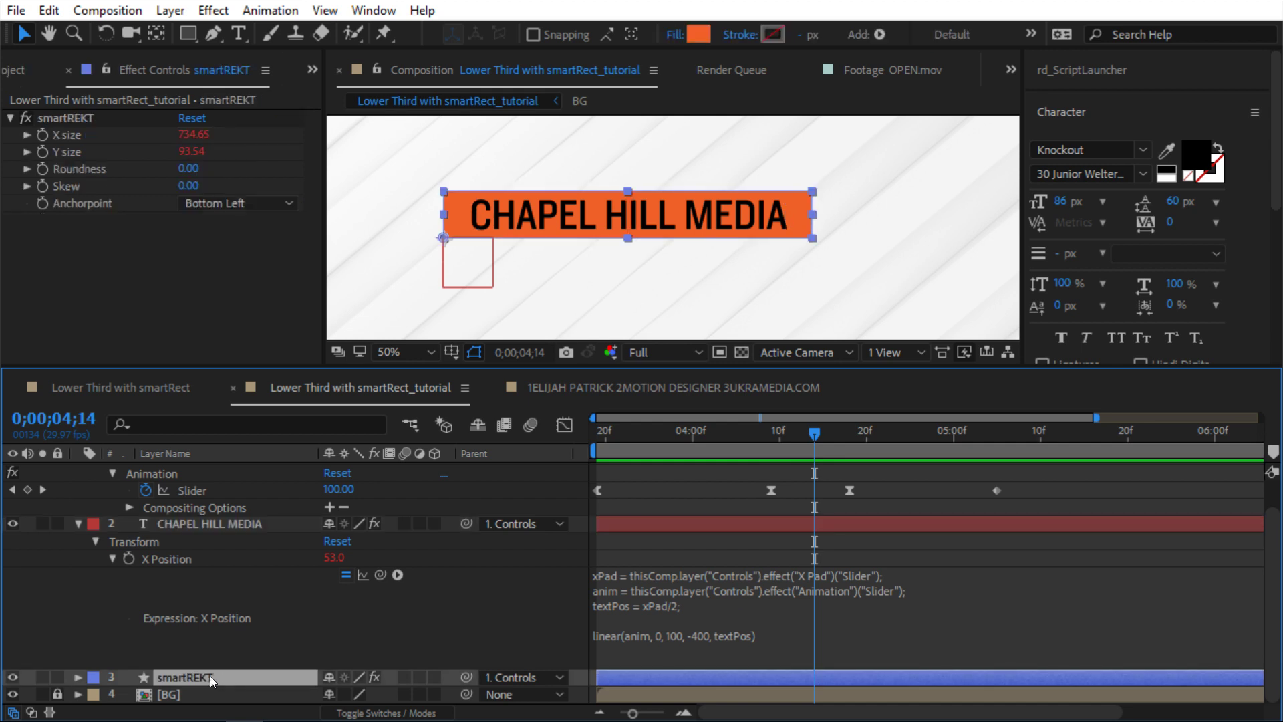
pyautogui.scroll(2, 187, 668)
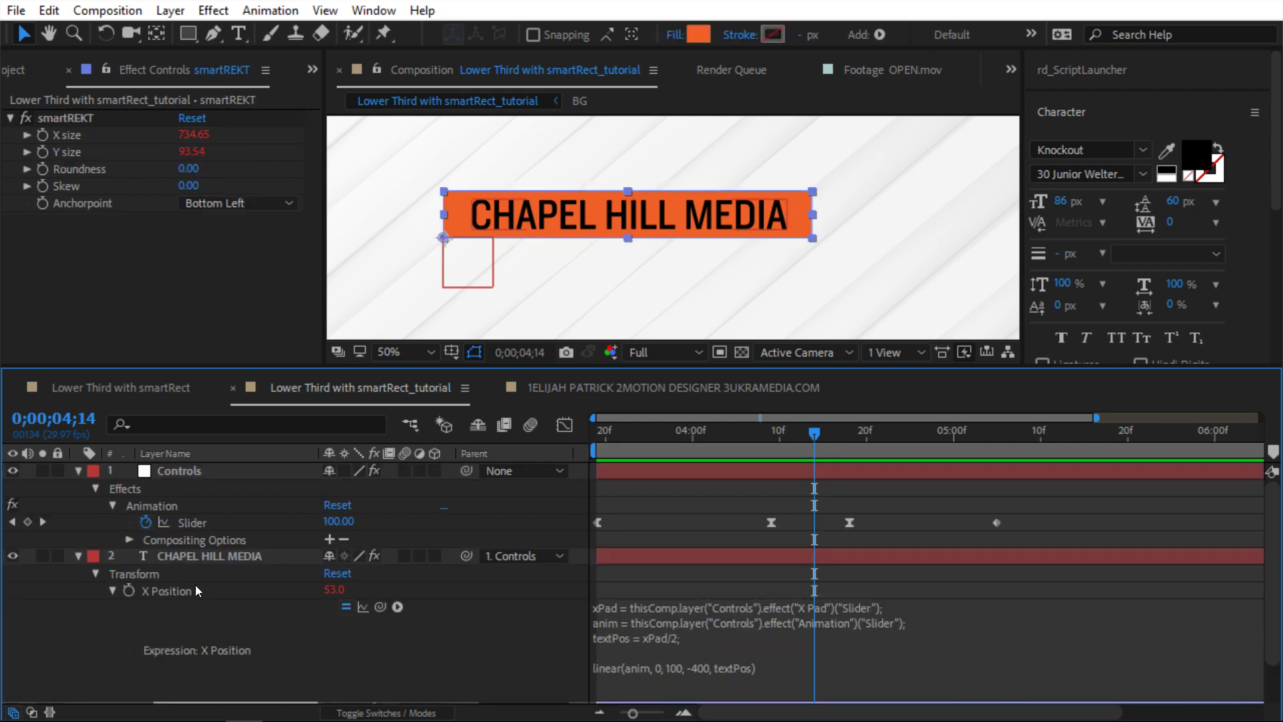
pyautogui.scroll(-3, 151, 664)
pyautogui.click(112, 678)
pyautogui.scroll(-6, 279, 605)
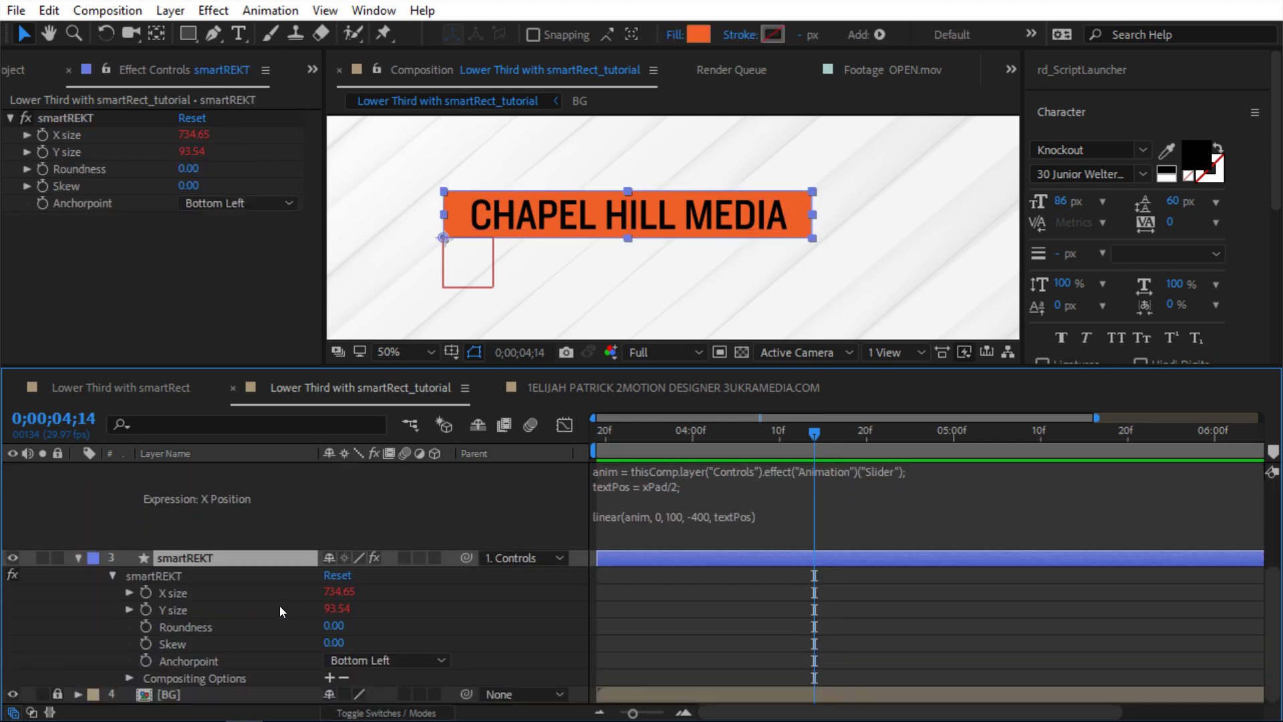
pyautogui.click(191, 629)
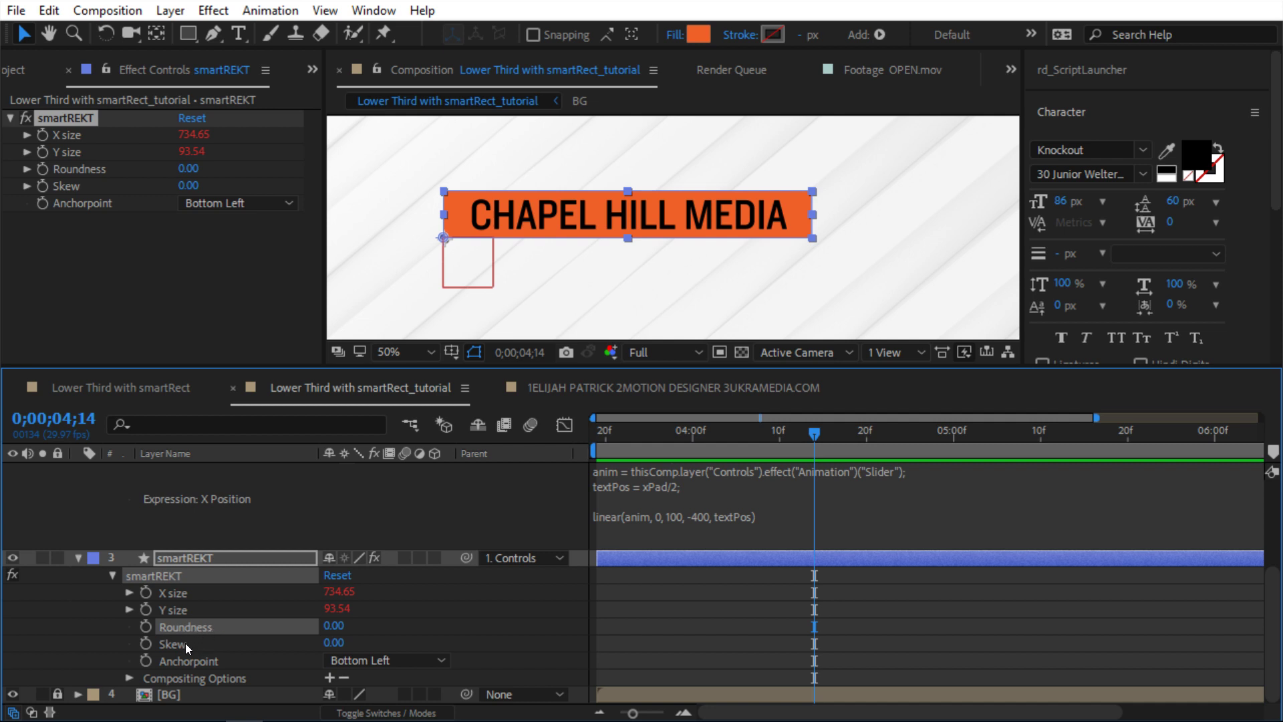
# Select the Controls layer and collapse the property lists of the Controls and CHAPEL HILL MEDIA layers.
pyautogui.click(185, 643)
pyautogui.click(203, 629)
pyautogui.scroll(9, 221, 567)
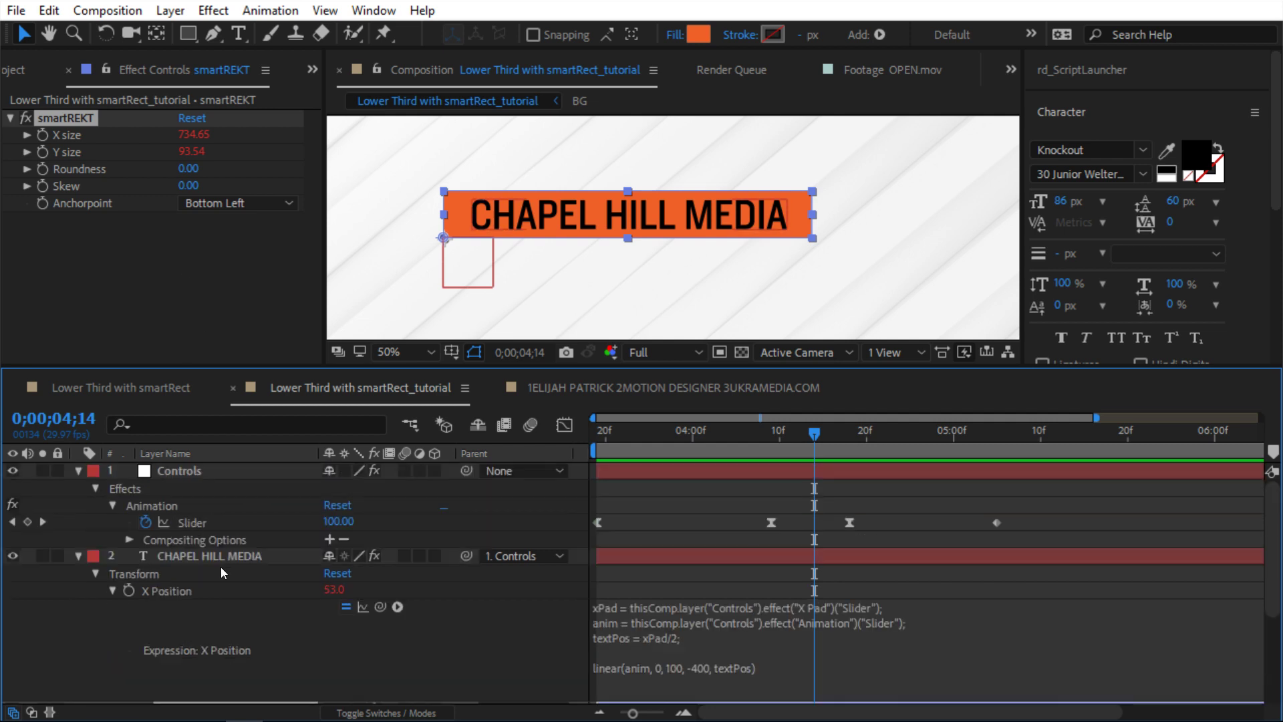
pyautogui.click(190, 472)
pyautogui.click(79, 555)
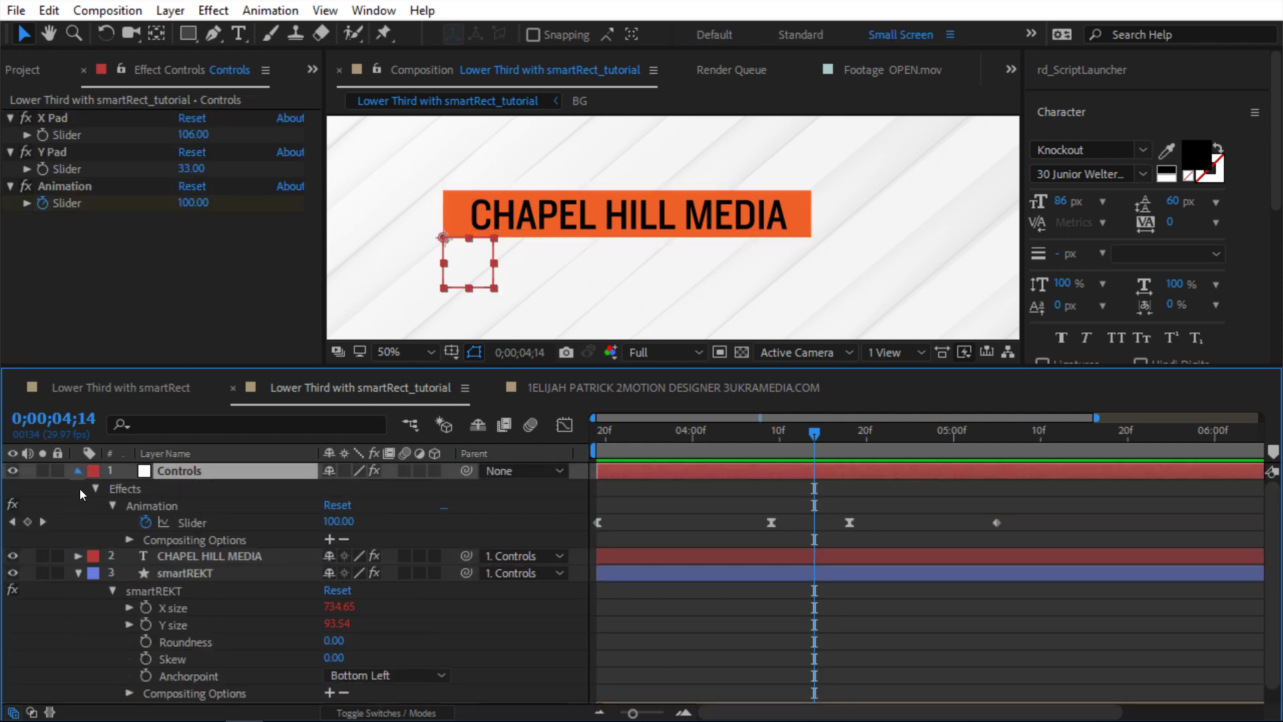
pyautogui.click(78, 472)
# Add a Slider Control effect to the Controls layer and name it Roundness.
pyautogui.rightClick(102, 254)
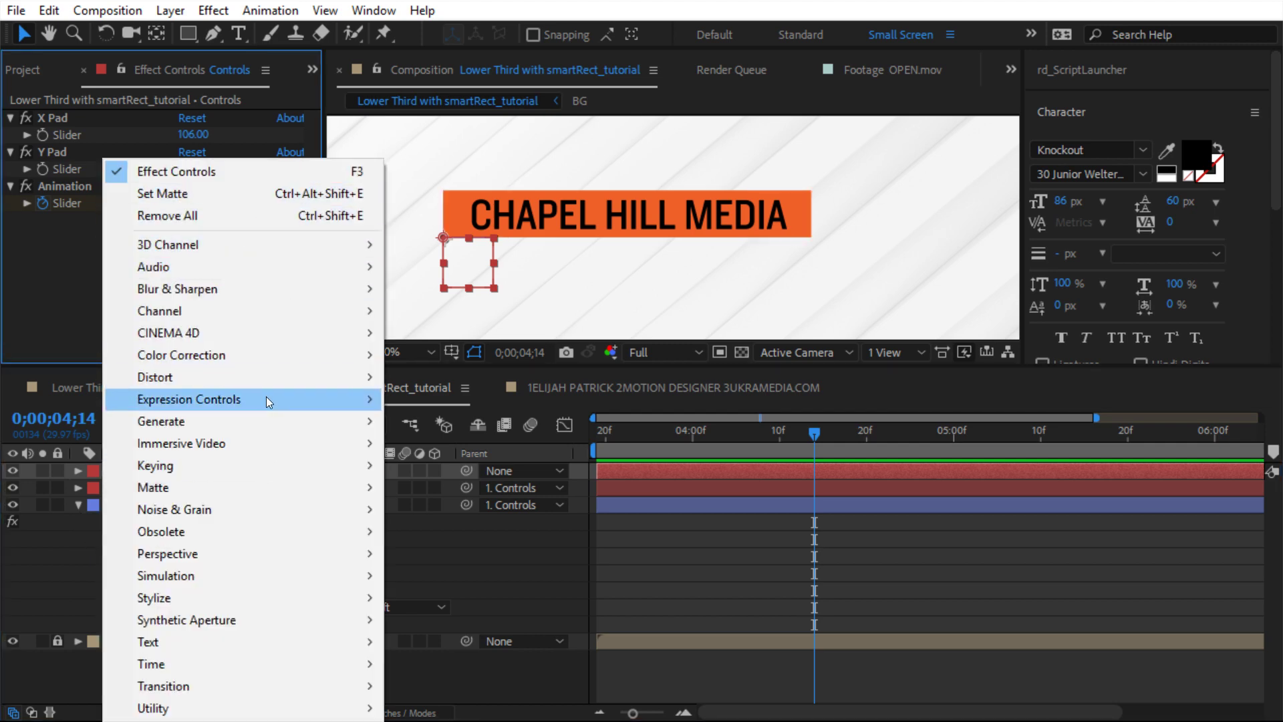
pyautogui.moveTo(359, 399)
pyautogui.click(470, 532)
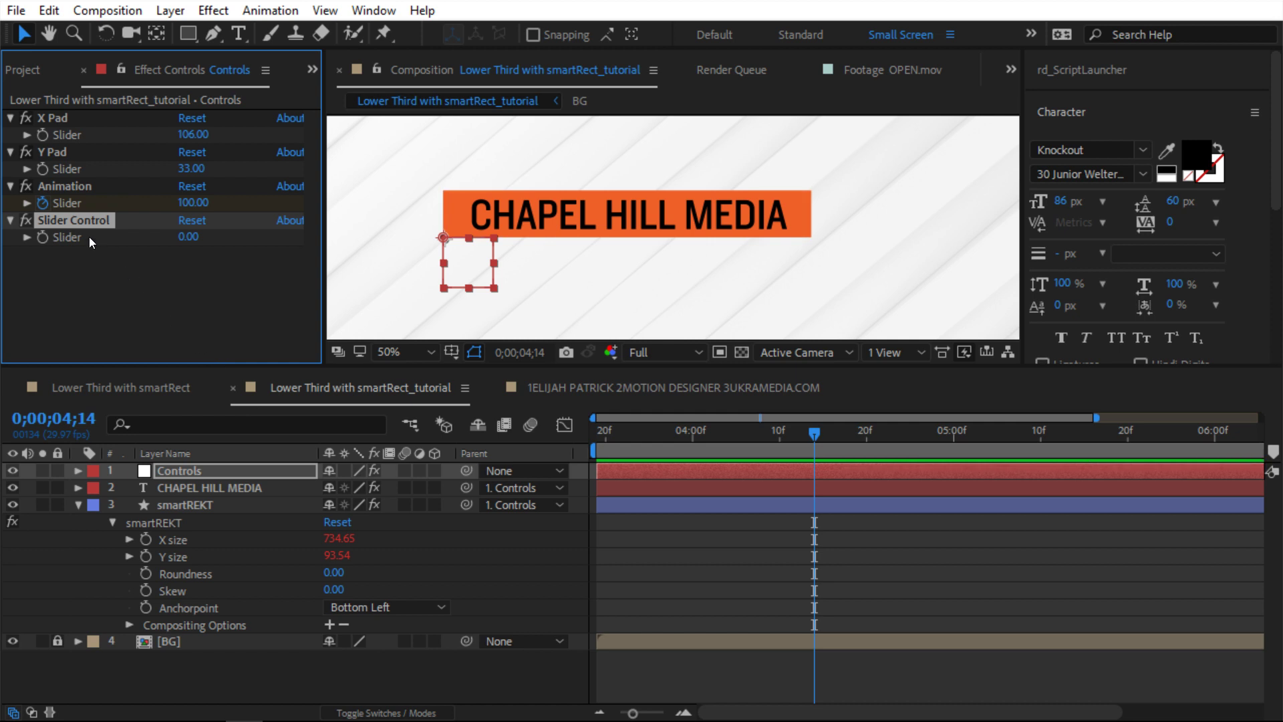
pyautogui.press('Return')
pyautogui.write('Round')
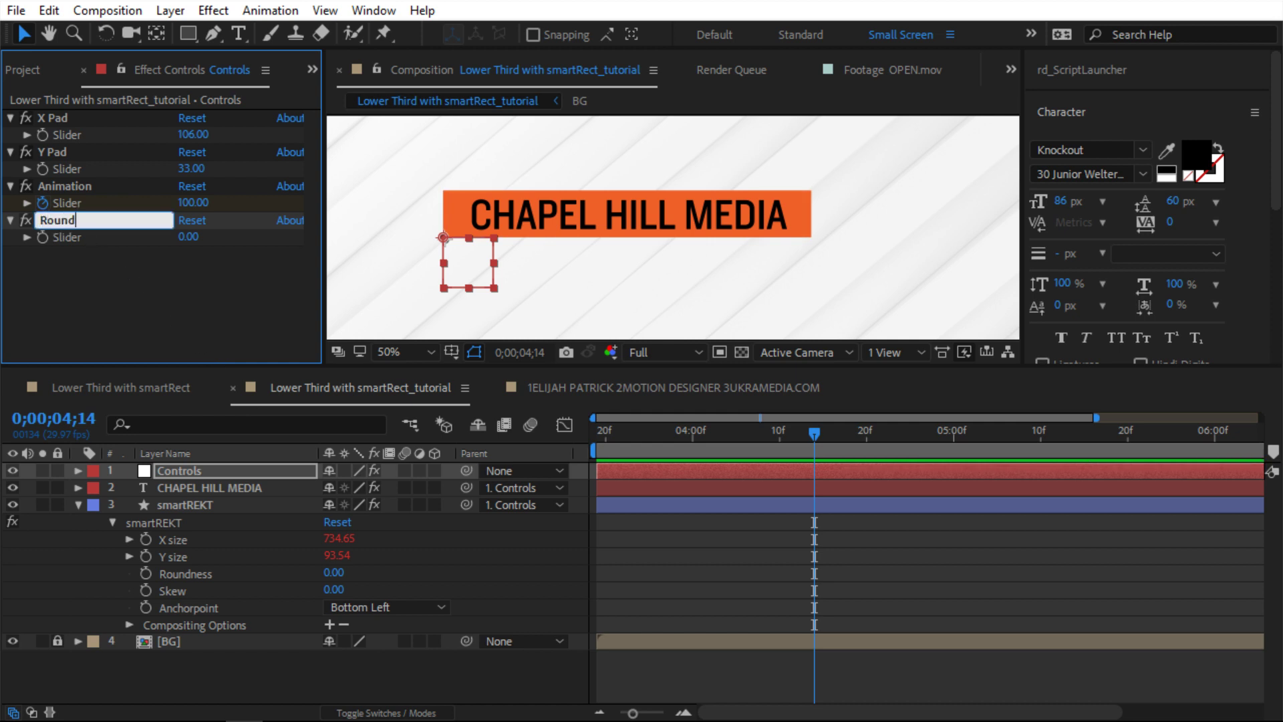
pyautogui.write('ness')
pyautogui.press('Return')
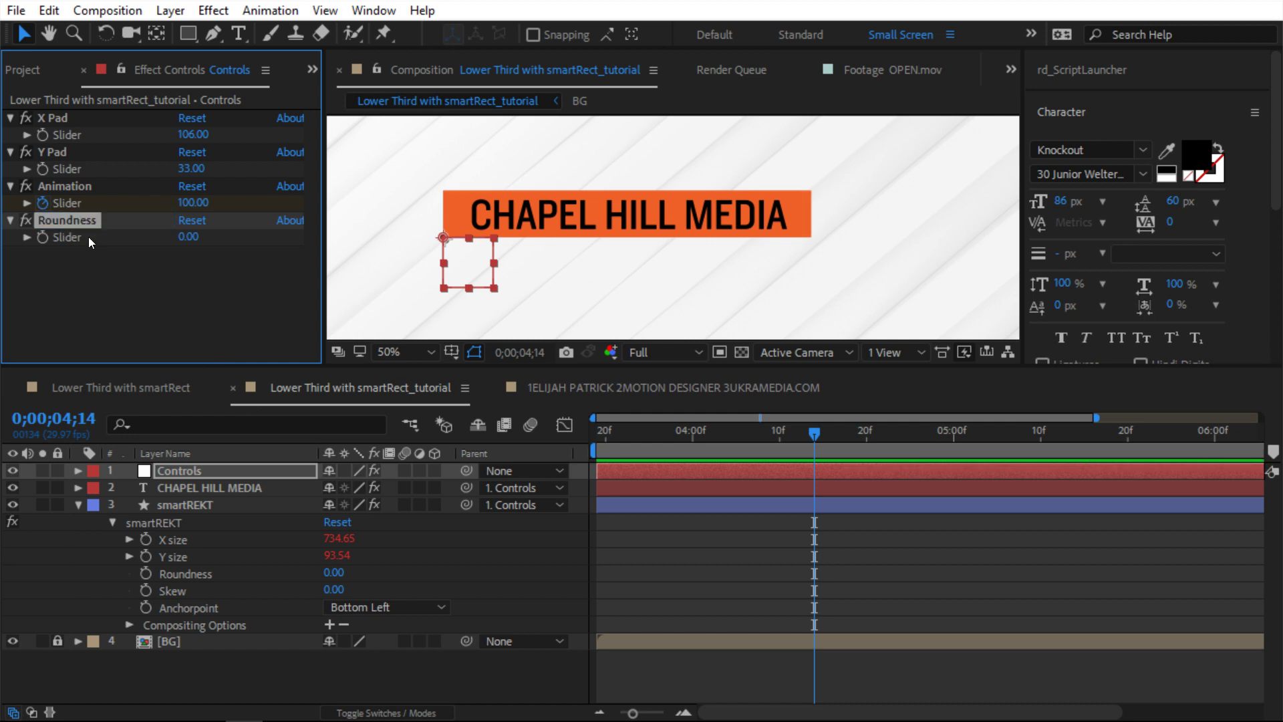
# Duplicate the Roundness slider control on the Controls layer and name the copy Skew.
pyautogui.hotkey('ctrl', 'd')
pyautogui.press('Return')
pyautogui.write('Skew')
pyautogui.press('Return')
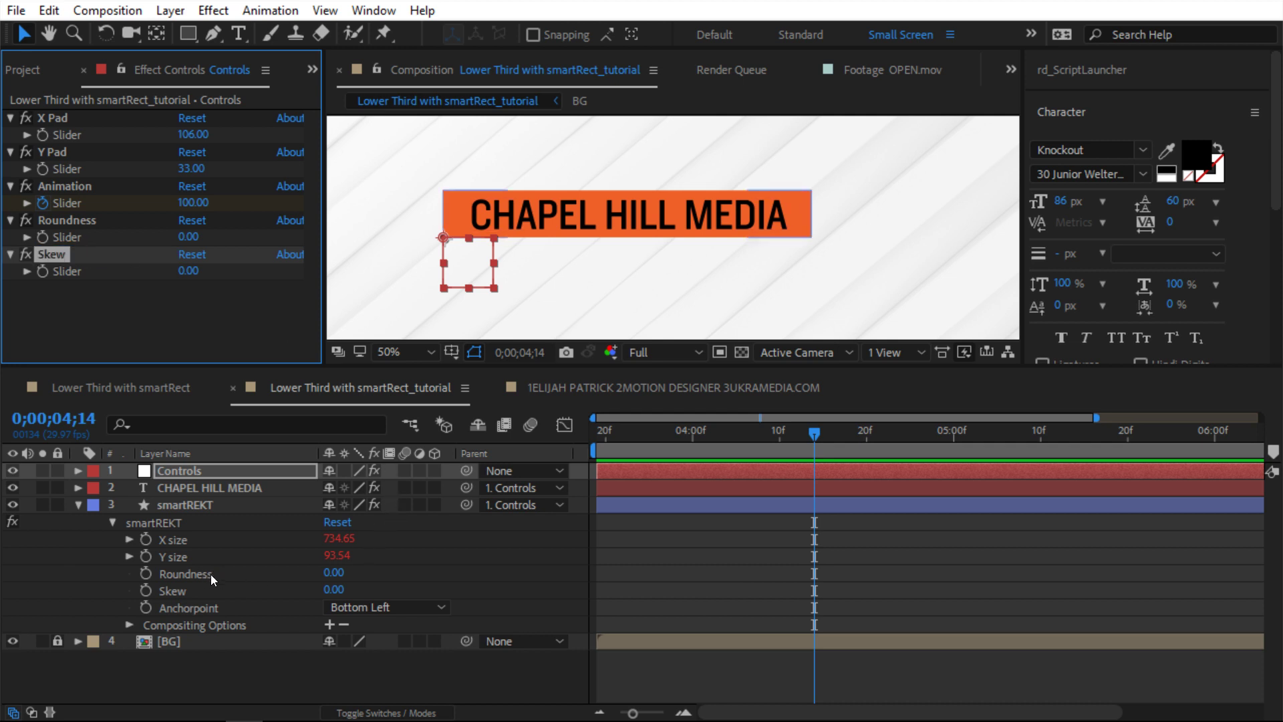
# Enable expressions on the smartREKT layer's Roundness and Skew properties, with the Controls layer's effects displayed.
pyautogui.keyDown('alt'); pyautogui.click(148, 573); pyautogui.keyUp('alt')
pyautogui.click(511, 574)
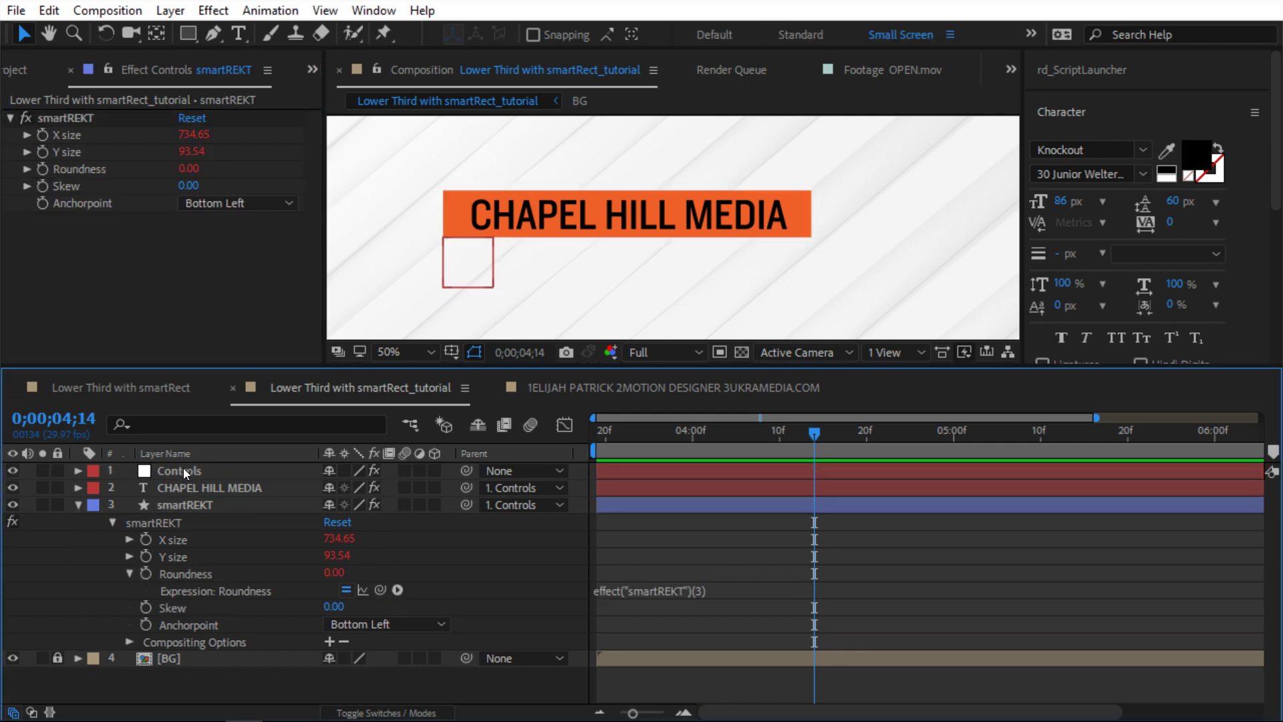
pyautogui.click(182, 469)
pyautogui.keyDown('alt'); pyautogui.click(146, 607); pyautogui.keyUp('alt')
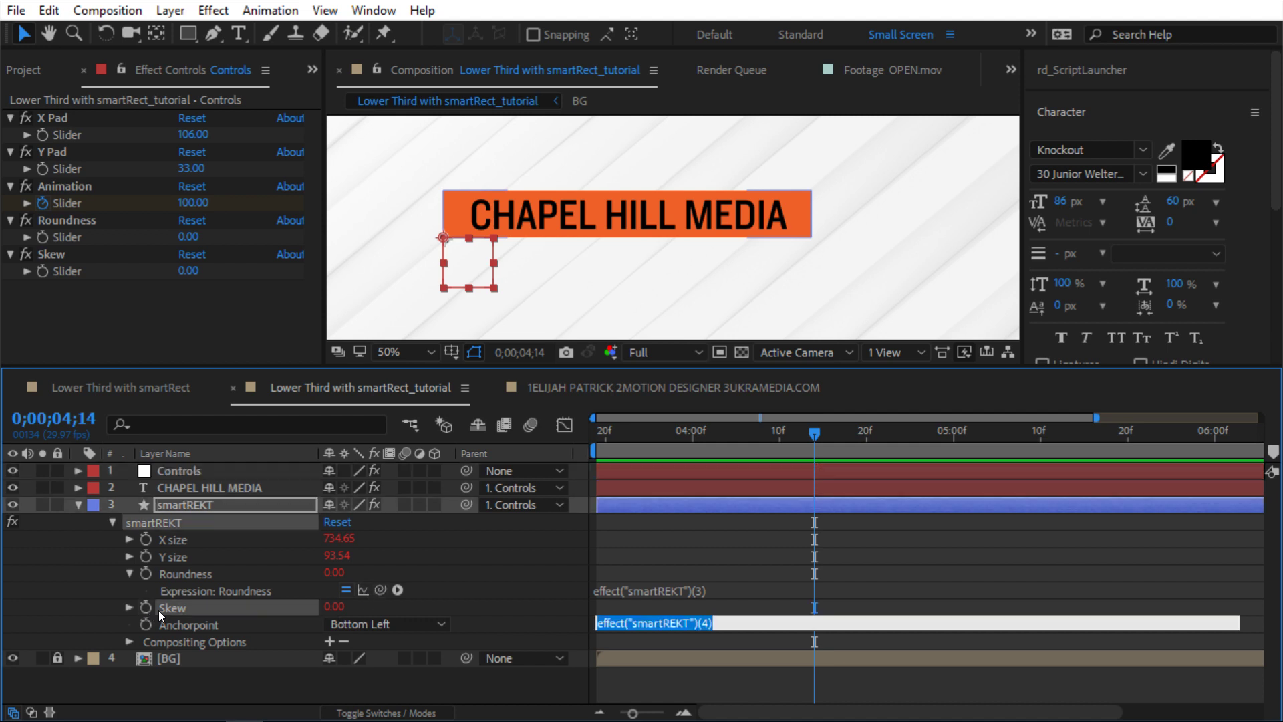
pyautogui.click(423, 580)
pyautogui.click(219, 468)
# Link smartREKT's Roundness and Skew expressions to the matching sliders on the Controls layer and collapse the smartREKT properties.
pyautogui.moveTo(384, 590); pyautogui.dragTo(81, 239)
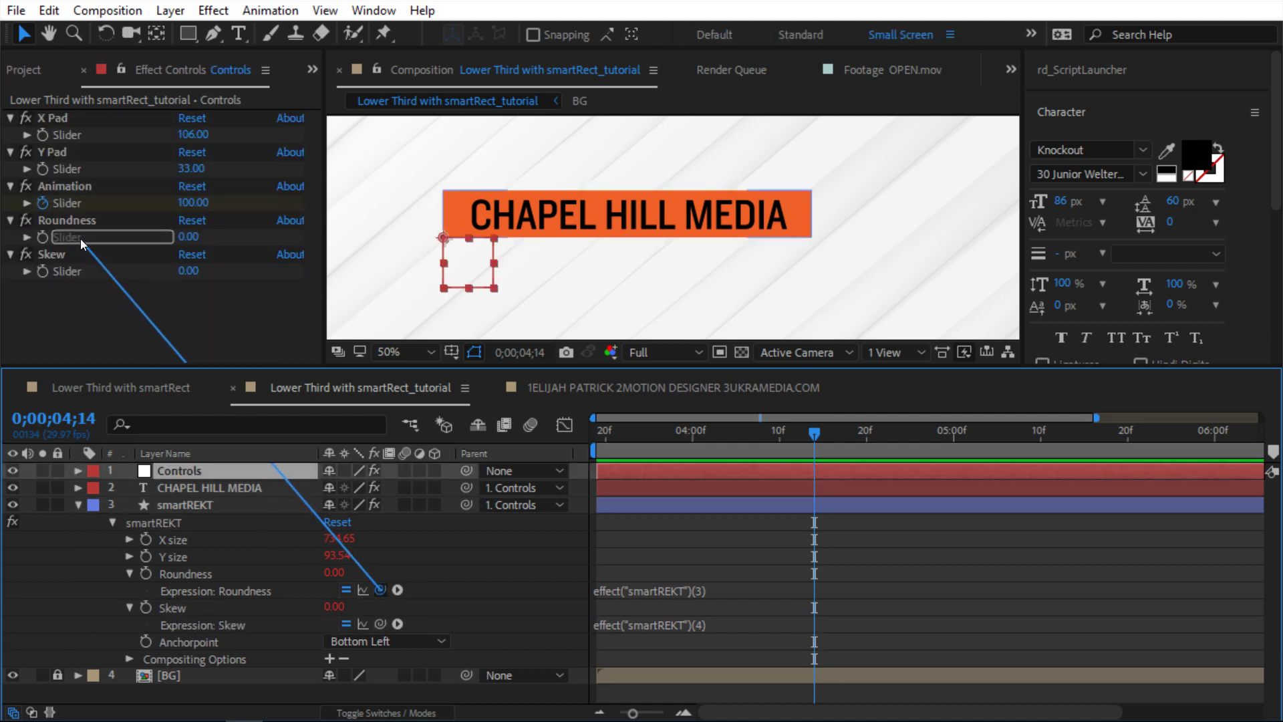
pyautogui.moveTo(380, 623); pyautogui.dragTo(102, 274)
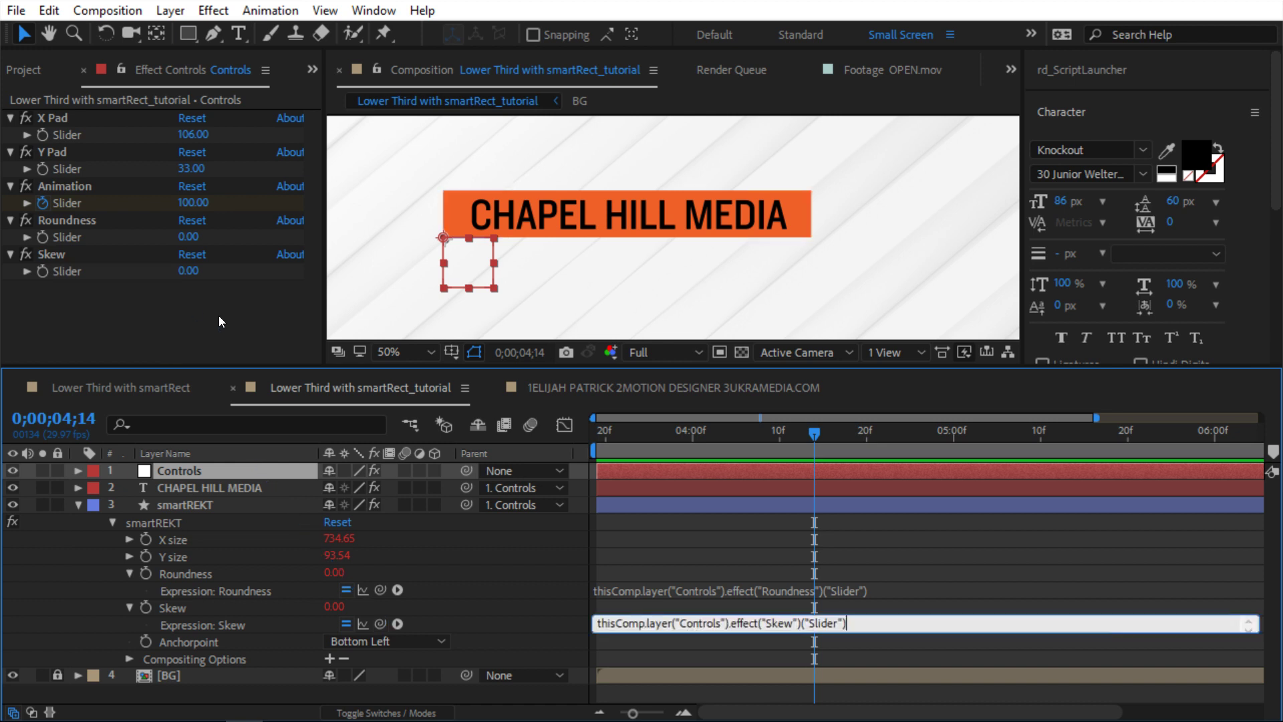
pyautogui.click(219, 316)
pyautogui.click(486, 562)
pyautogui.click(78, 505)
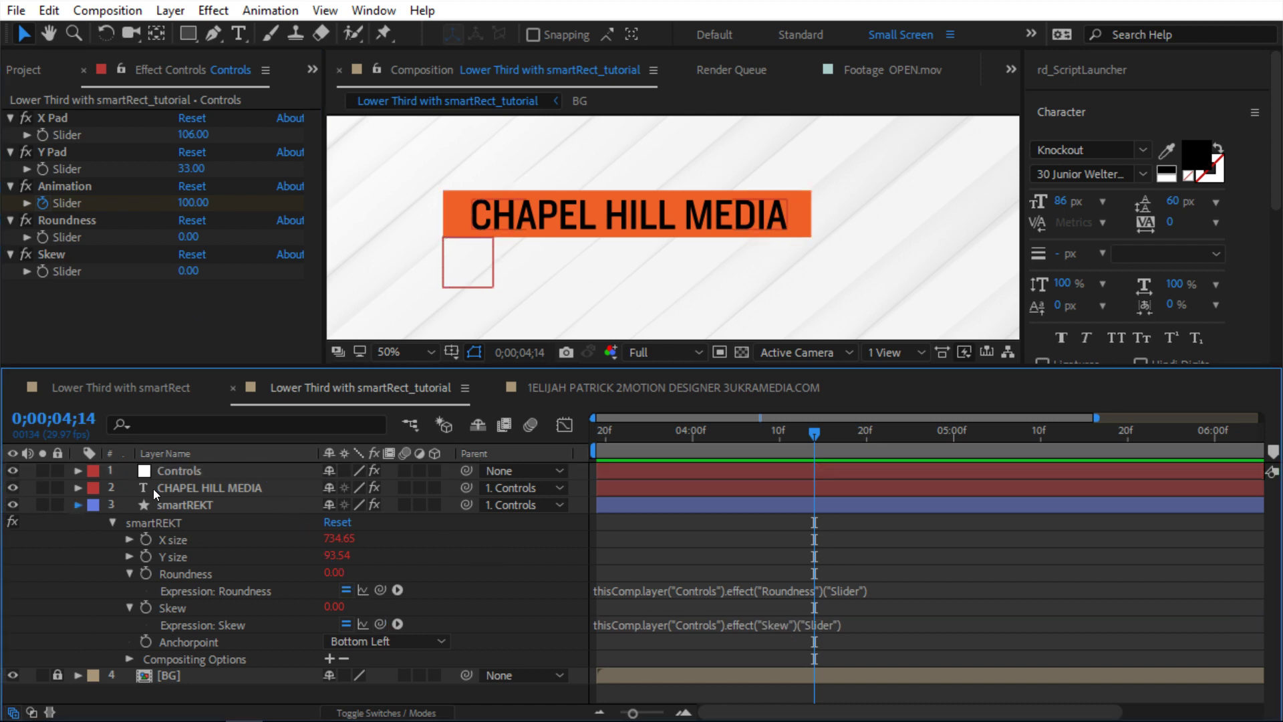
# Set the Controls layer's Roundness slider to 45 and preview the animation from 0;00;03;19.
pyautogui.click(294, 470)
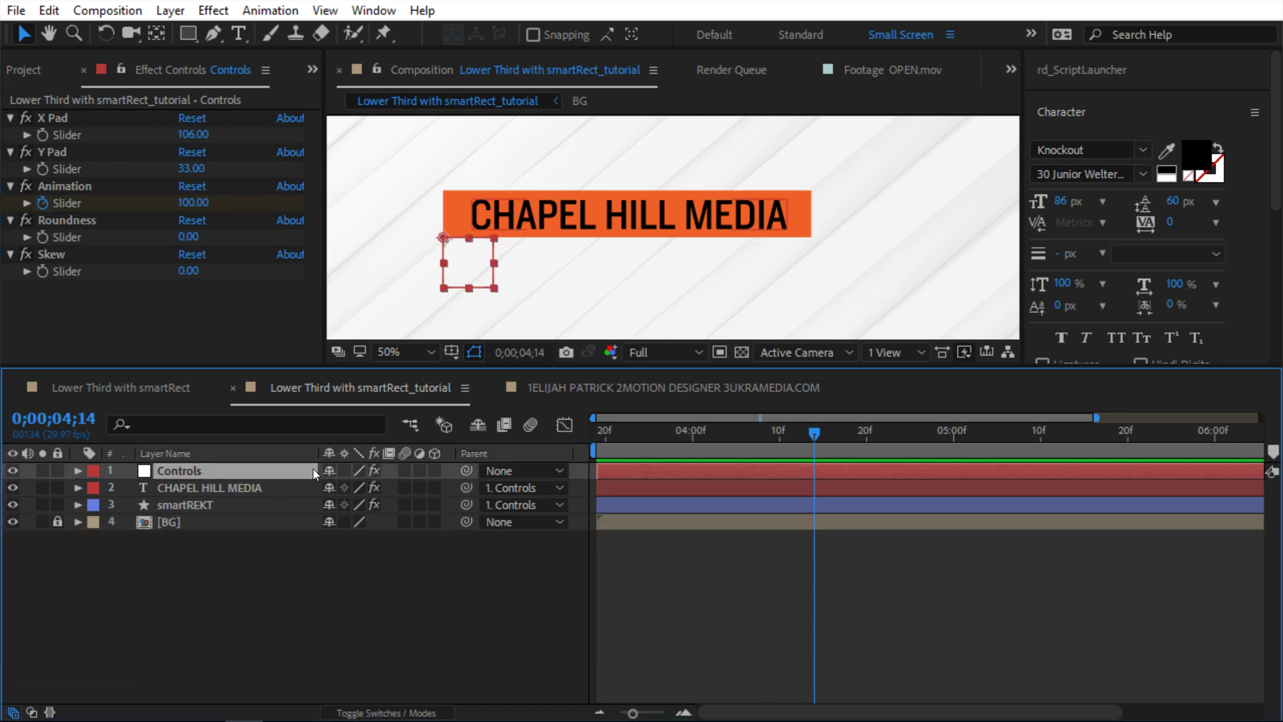
pyautogui.moveTo(191, 238); pyautogui.dragTo(226, 235)
pyautogui.moveTo(774, 433); pyautogui.dragTo(597, 433)
pyautogui.press('space')
# Set the Roundness slider back to 0 and move the current time to 0;00;04;09.
pyautogui.click(191, 237)
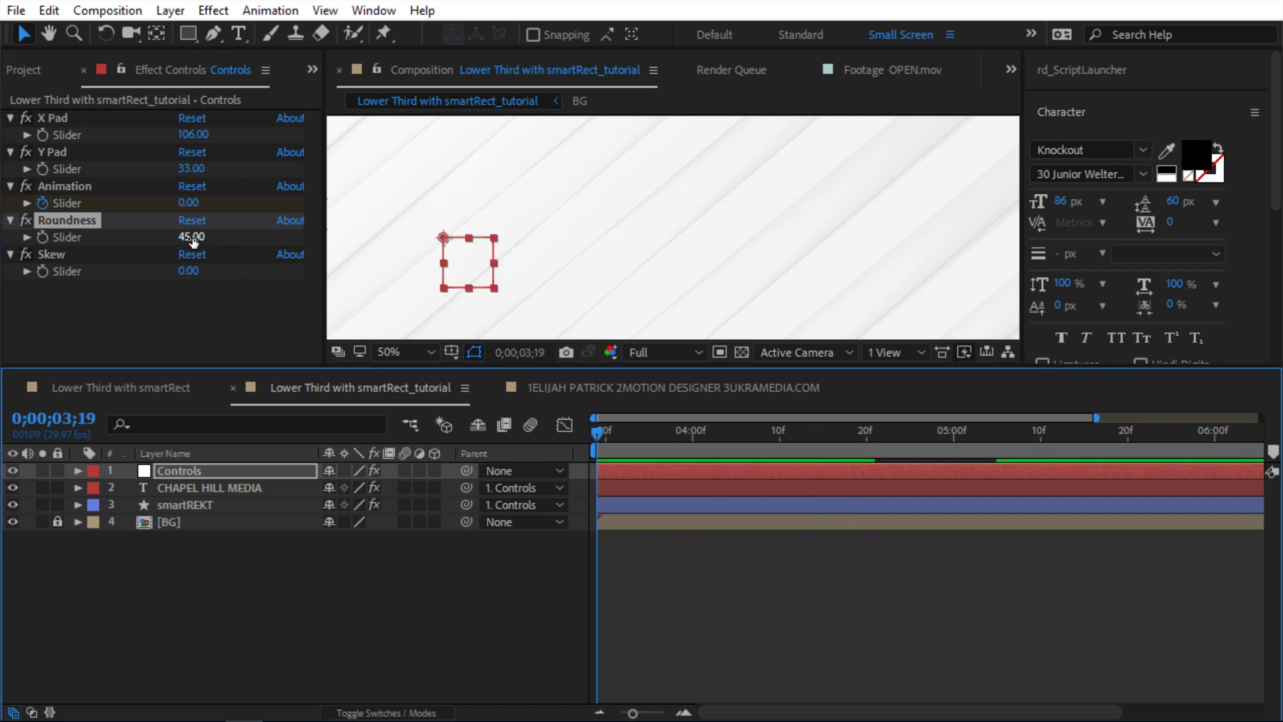
pyautogui.write('0')
pyautogui.click(313, 321)
pyautogui.moveTo(709, 437); pyautogui.dragTo(770, 433)
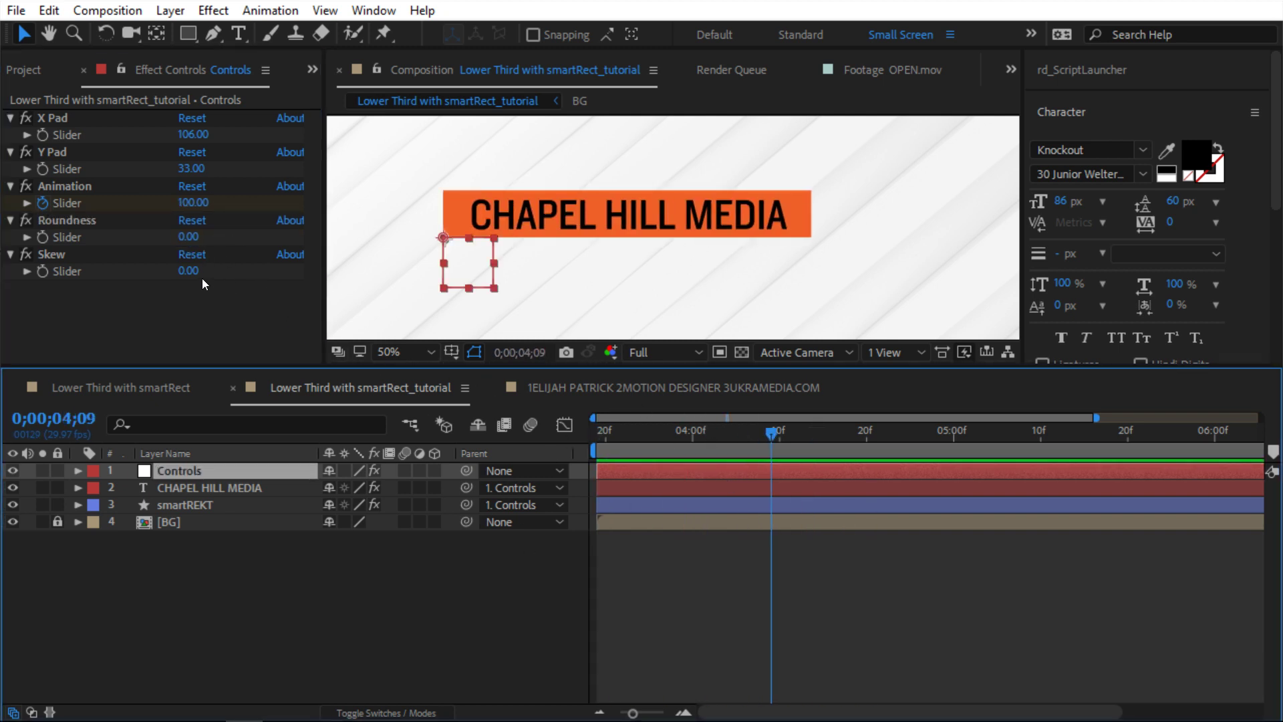
# Set the Skew slider to 13, preview the animation from 0;00;03;19 and move the current time to 0;00;04;18.
pyautogui.moveTo(190, 271); pyautogui.dragTo(204, 273)
pyautogui.click(538, 443)
pyautogui.press('space')
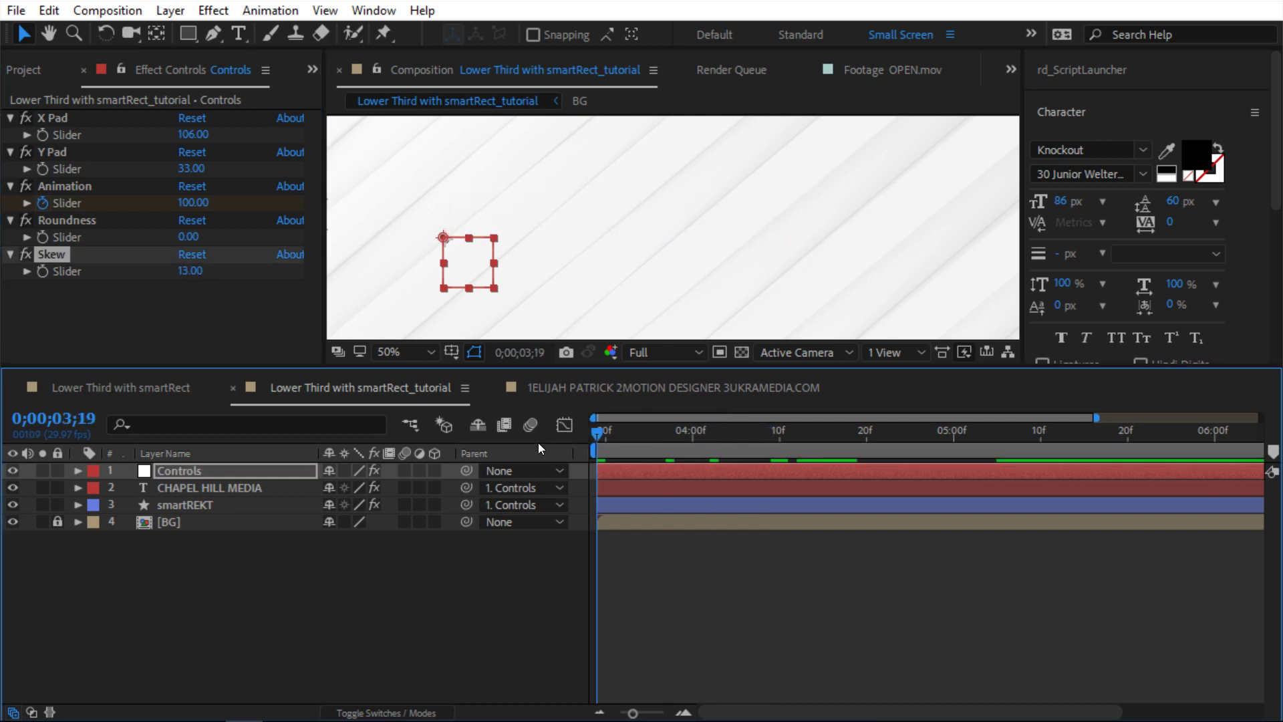
pyautogui.moveTo(743, 433); pyautogui.dragTo(848, 437)
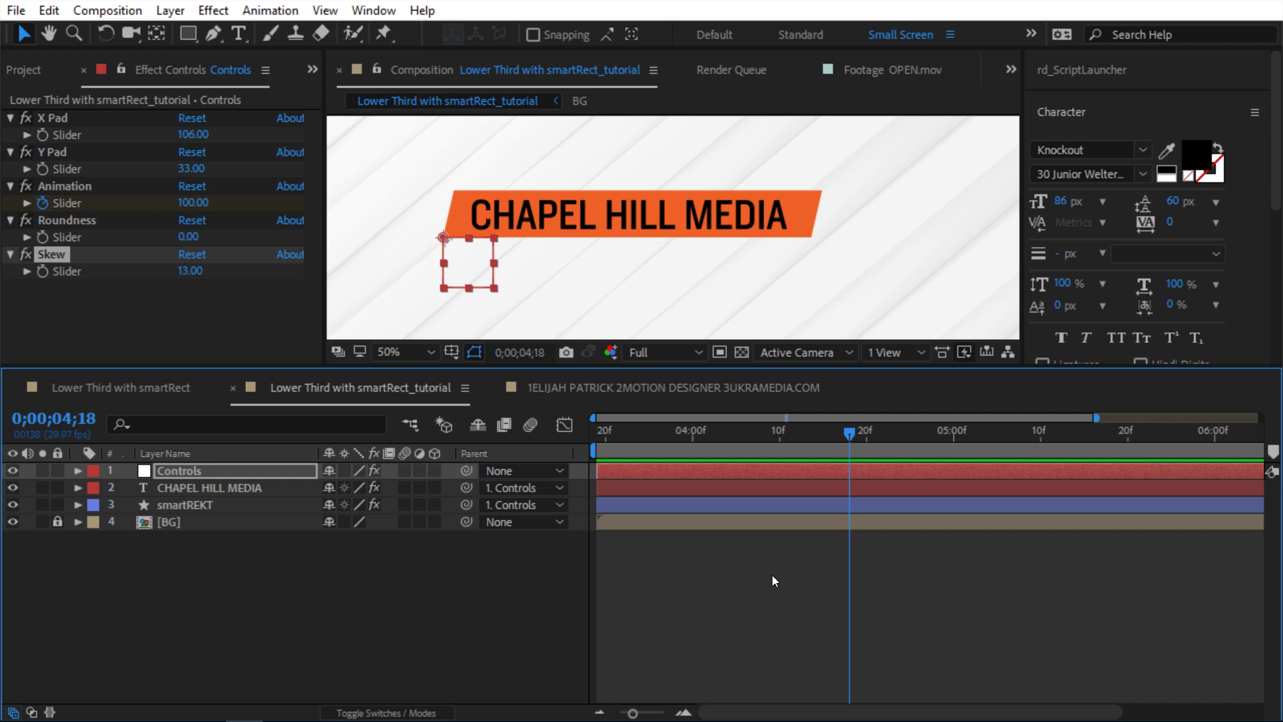
# Set the Controls layer's Y Pad to 122, X Pad to 136 and Skew back to 0.
pyautogui.click(213, 470)
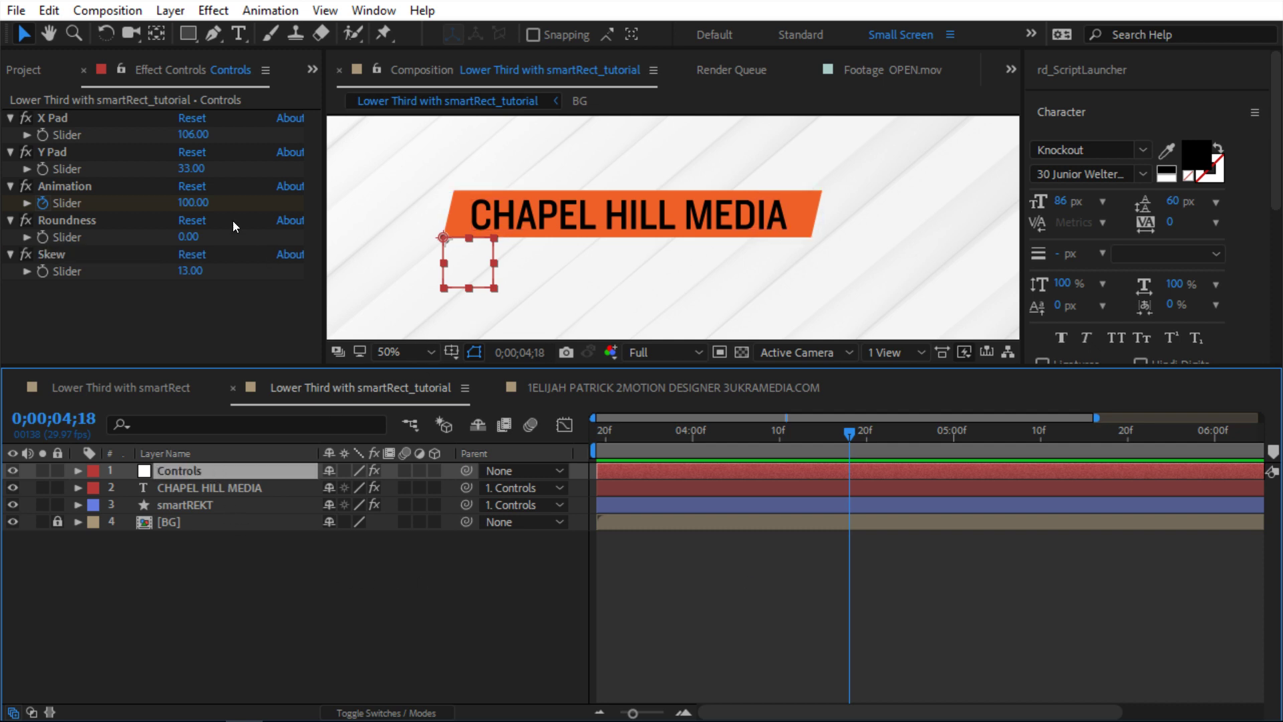
pyautogui.moveTo(198, 169); pyautogui.dragTo(288, 174)
pyautogui.moveTo(195, 135); pyautogui.dragTo(224, 132)
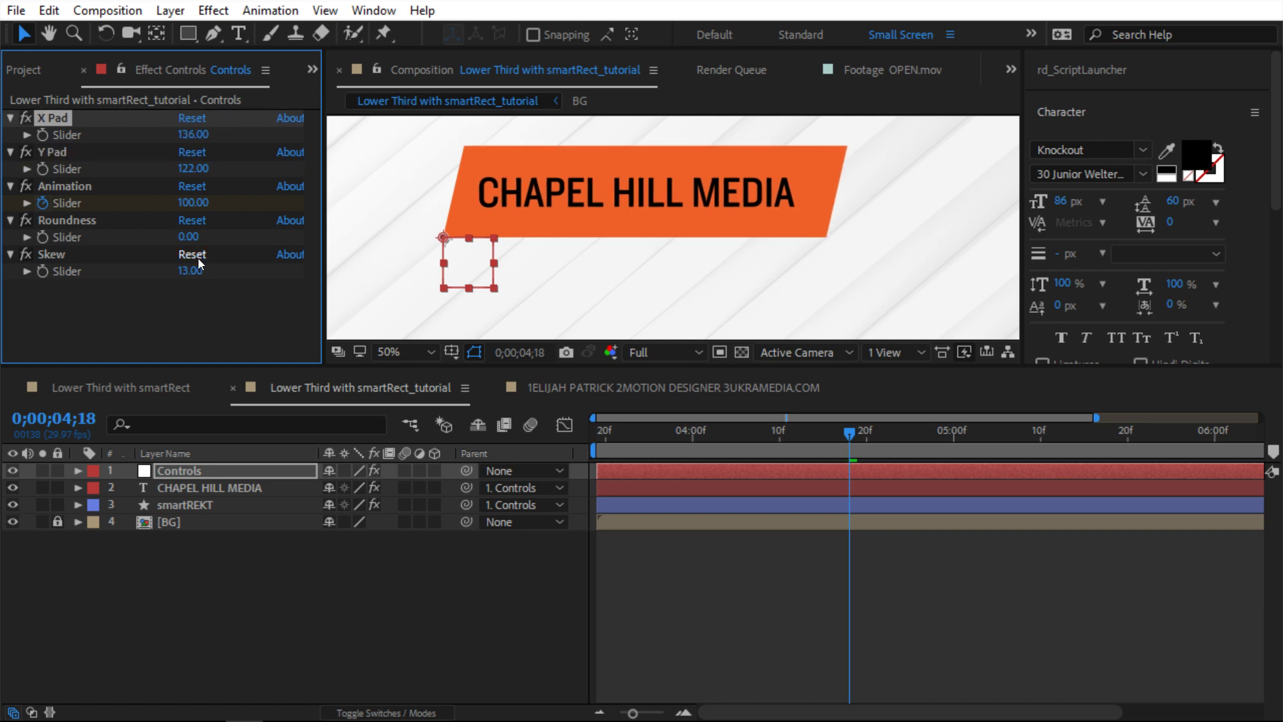
pyautogui.click(190, 271)
pyautogui.write('0')
pyautogui.press('Return')
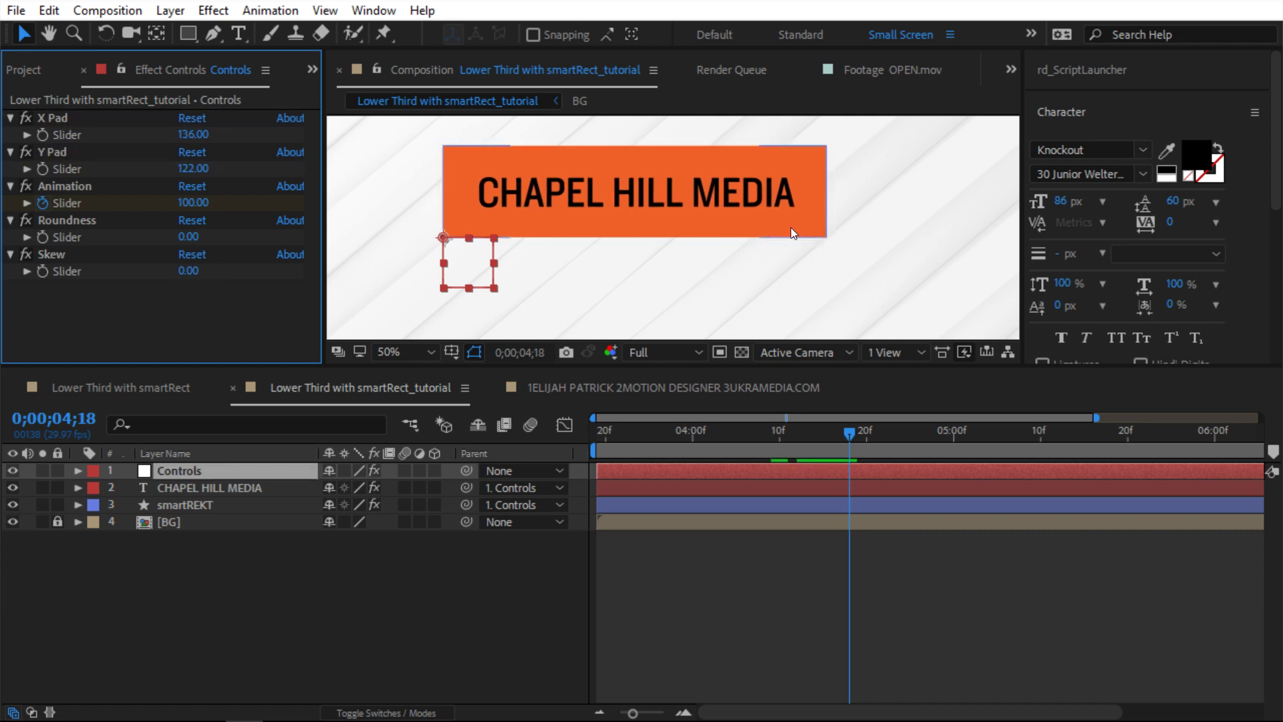
# Try moving and shrinking the lower third through the Controls layer, and set the CHAPEL HILL MEDIA font size to 37 px.
pyautogui.moveTo(494, 287); pyautogui.dragTo(621, 306)
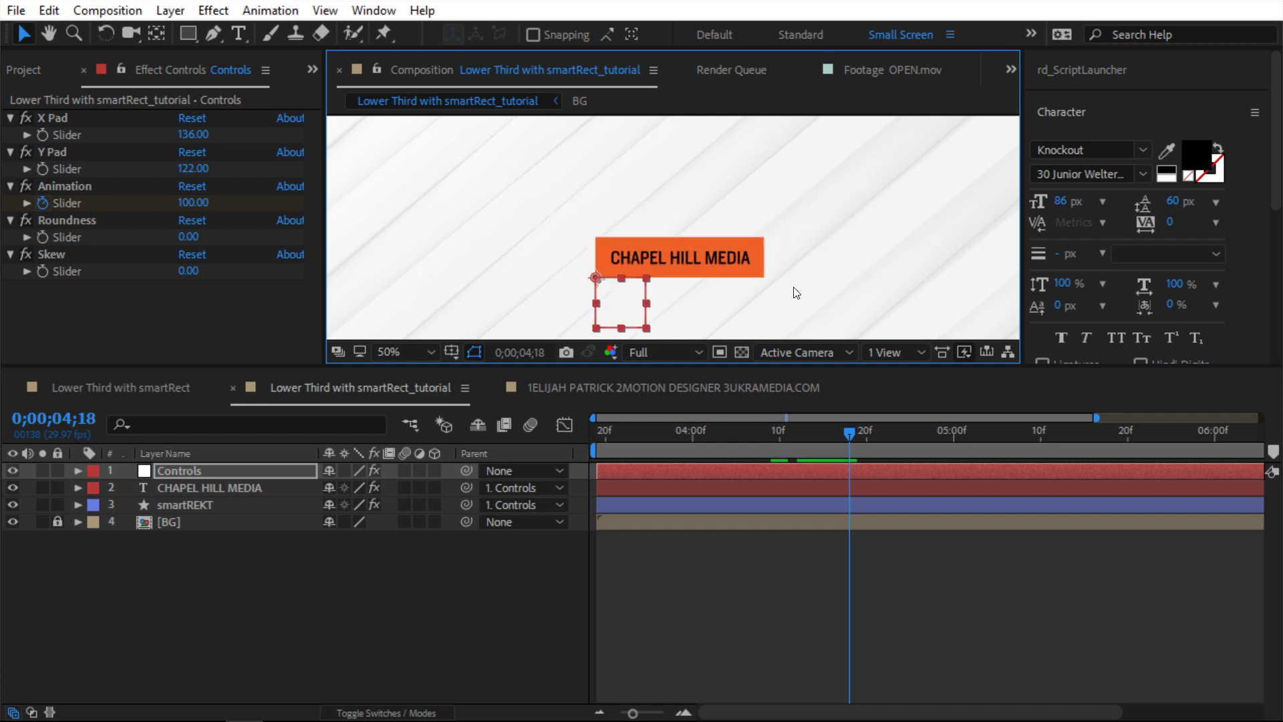
pyautogui.click(226, 488)
pyautogui.moveTo(1061, 200); pyautogui.dragTo(1012, 205)
# Set the Controls layer's Y Pad to 59 and X Pad to 44 to fit the smaller text.
pyautogui.click(208, 472)
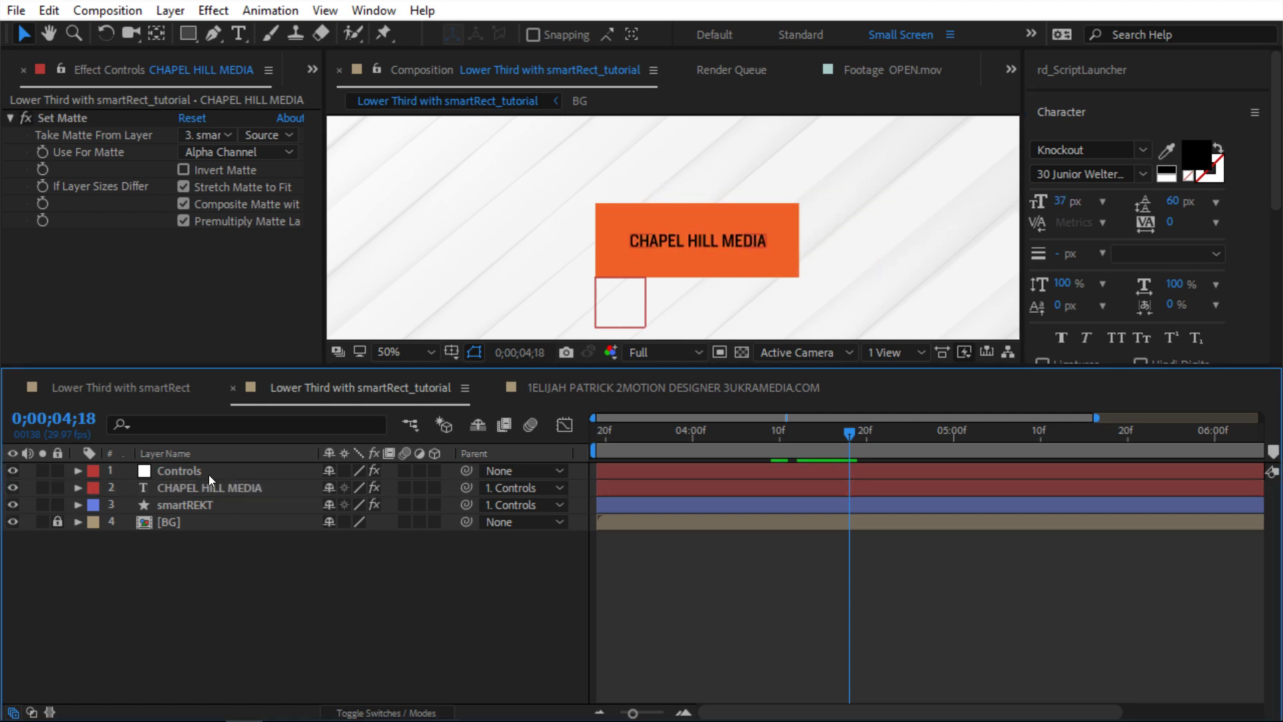
pyautogui.moveTo(197, 173); pyautogui.dragTo(143, 170)
# Undo the padding, font size and repositioning changes on the lower third.
pyautogui.hotkey('ctrl', 'z')
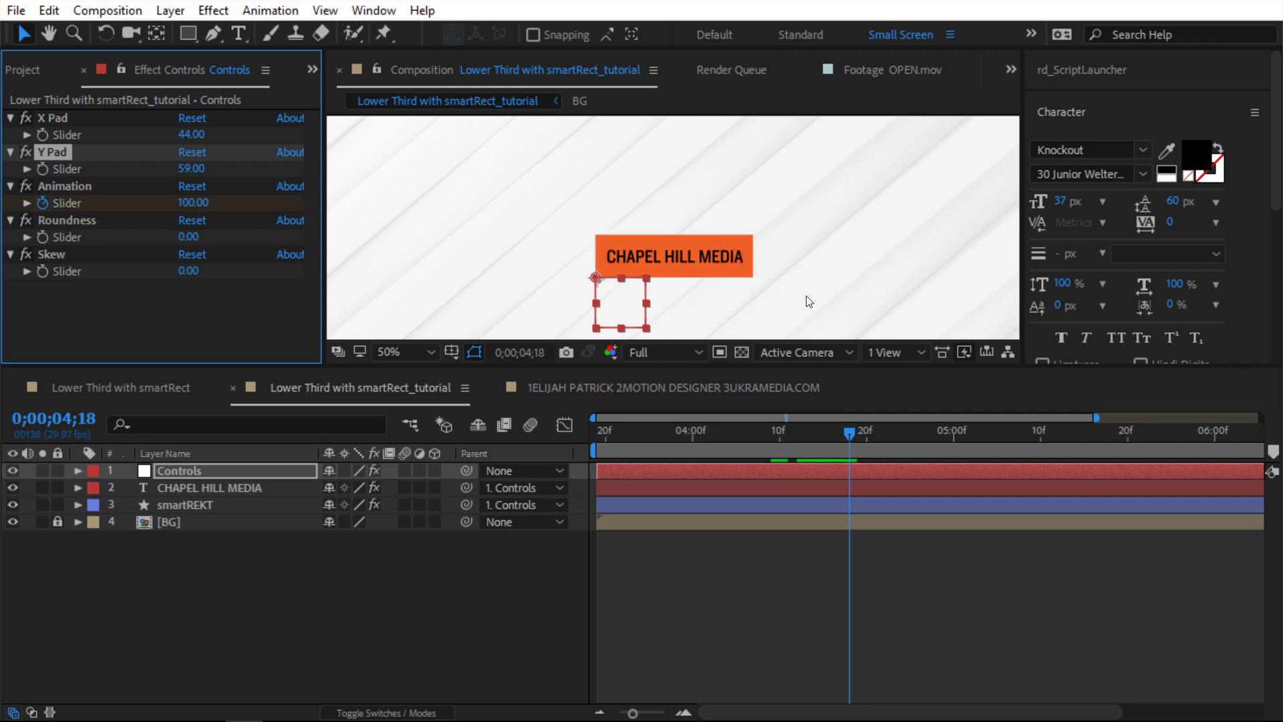
pyautogui.hotkey('ctrl', 'z')
pyautogui.hotkey('ctrl', 'z')
pyautogui.hotkey('ctrl', 'z')
pyautogui.hotkey('ctrl', 'z')
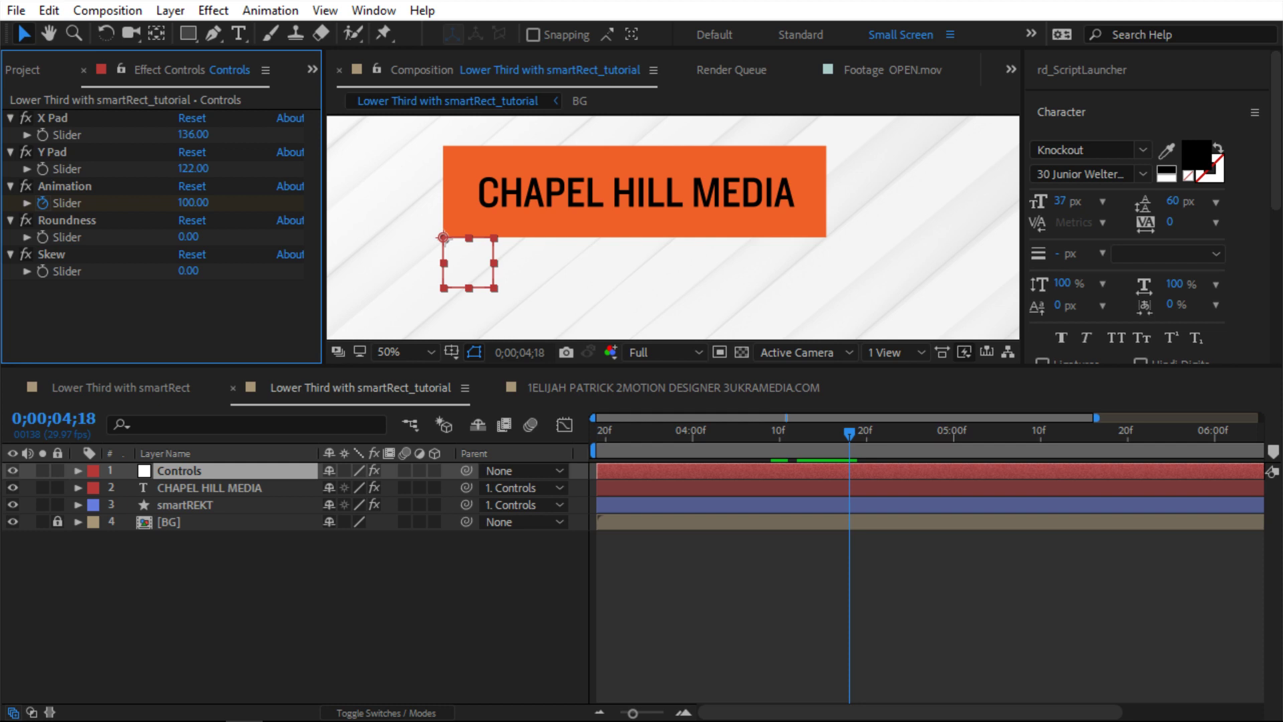
pyautogui.hotkey('alt', 'Tab')
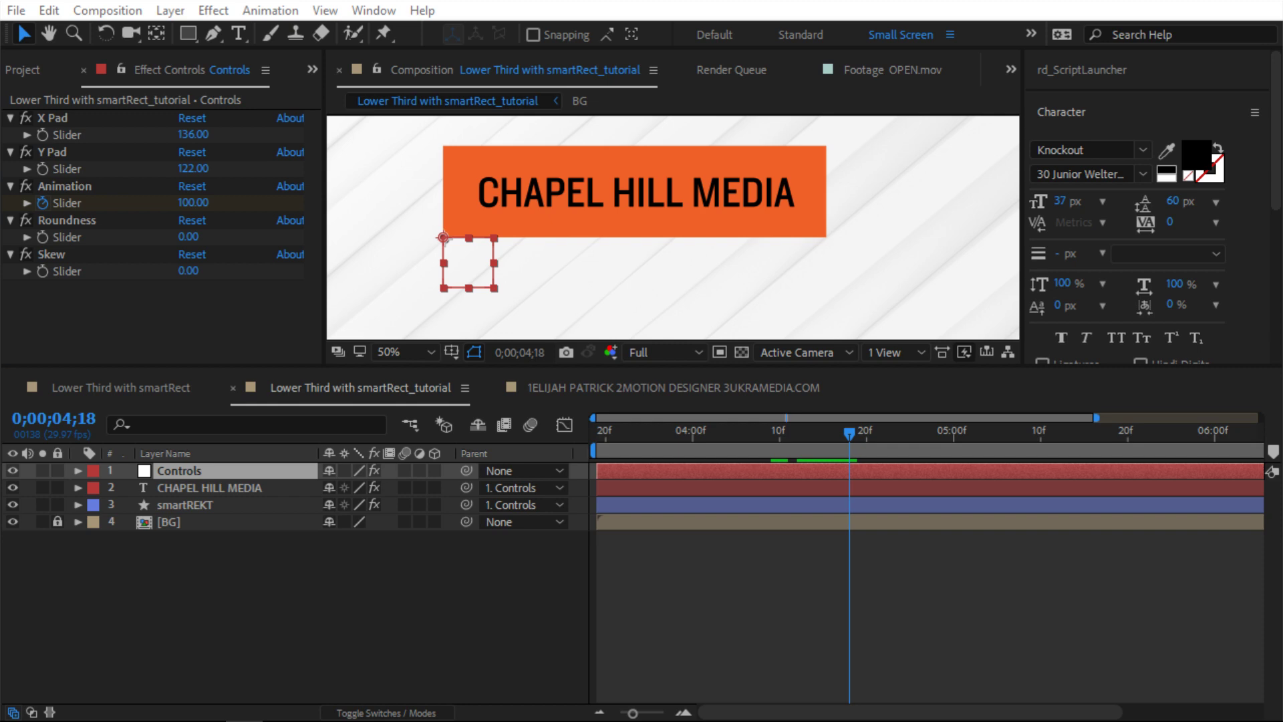